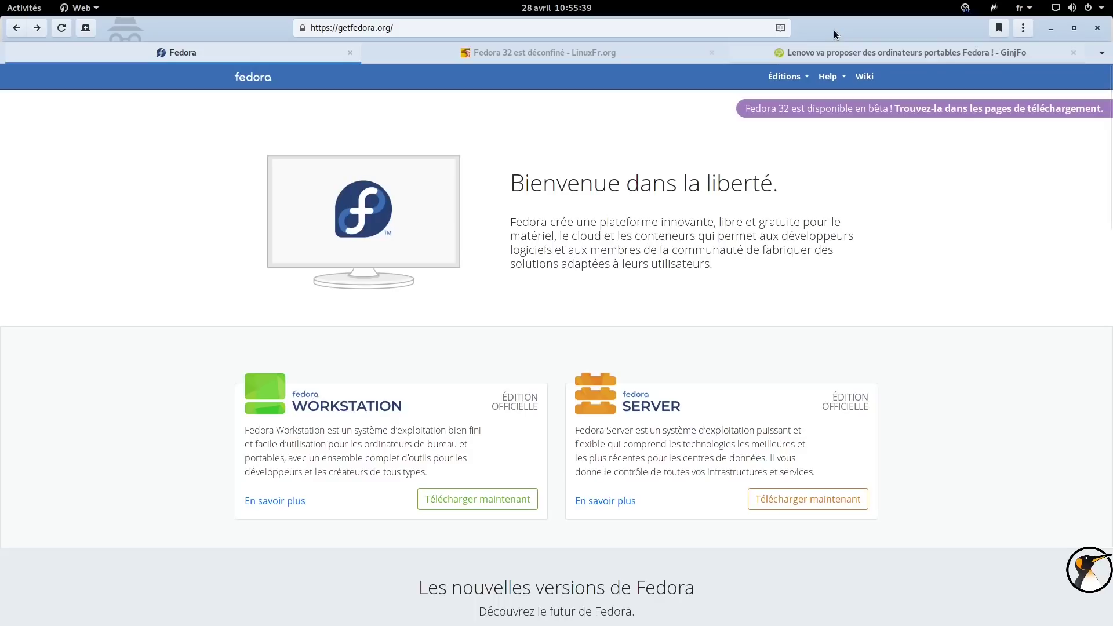
# Start the Video2 virtual machine from VirtualBox and snap its window to the left half.
pyautogui.moveTo(834, 32); pyautogui.dragTo(1112, 177)
pyautogui.click(555, 614)
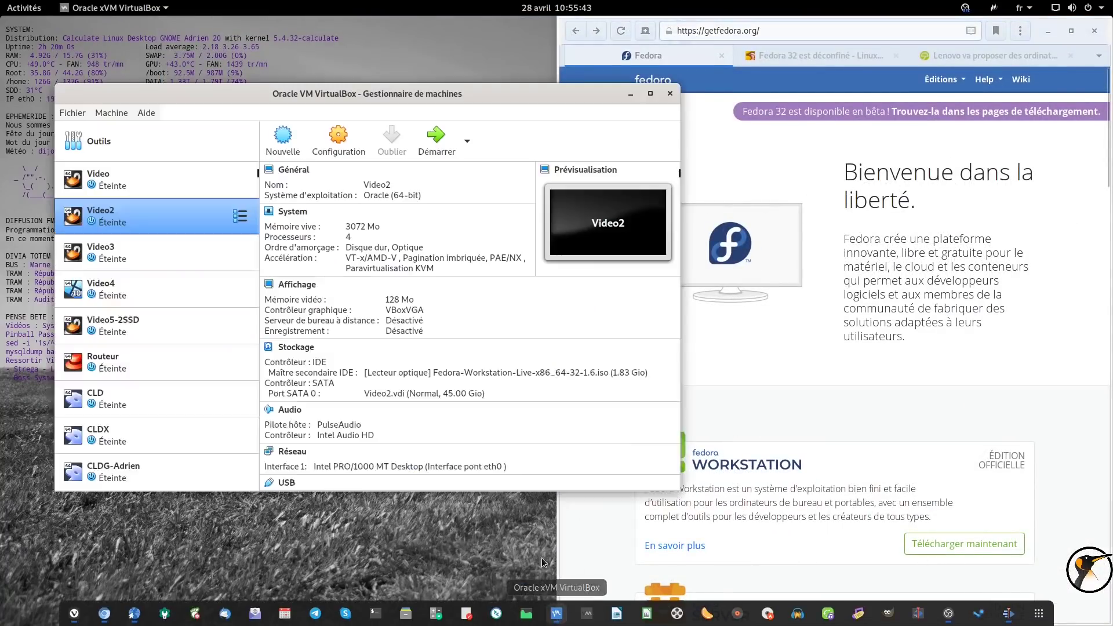
pyautogui.click(434, 142)
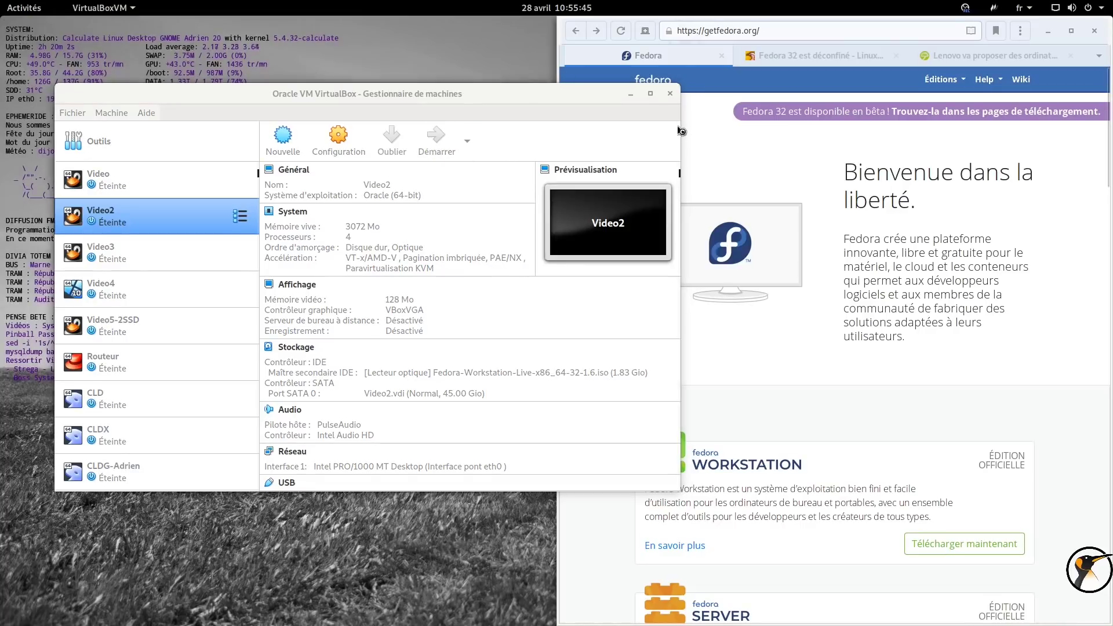
pyautogui.moveTo(152, 39); pyautogui.dragTo(0, 87)
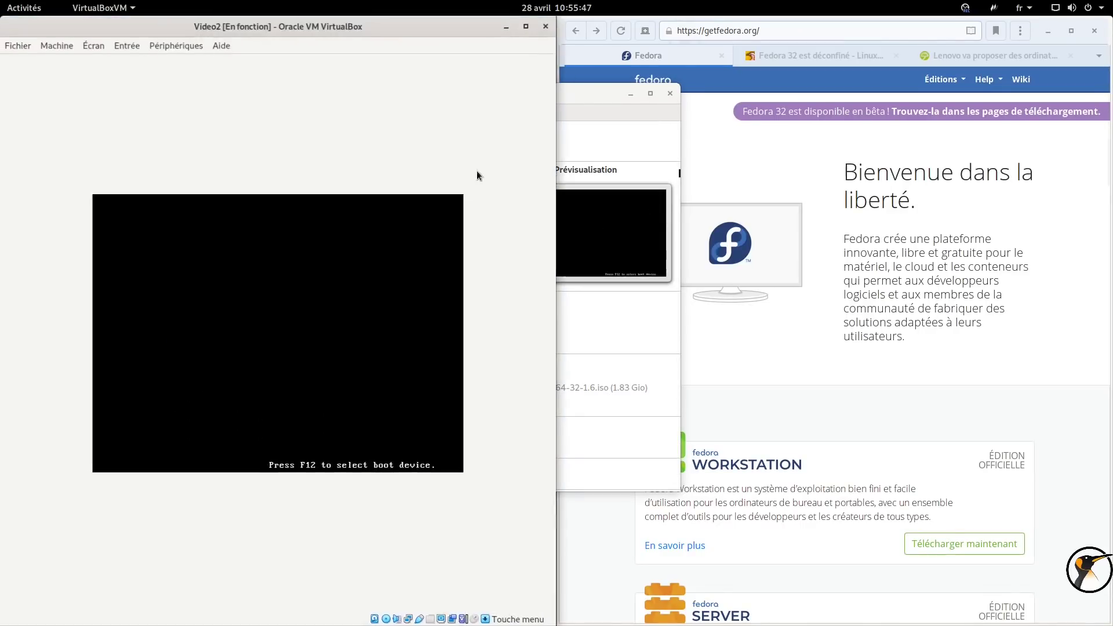
# Boot the 'Start Fedora-Workstation-Live 32' entry, widen the VM window and show the LinuxFr article.
pyautogui.click(634, 91)
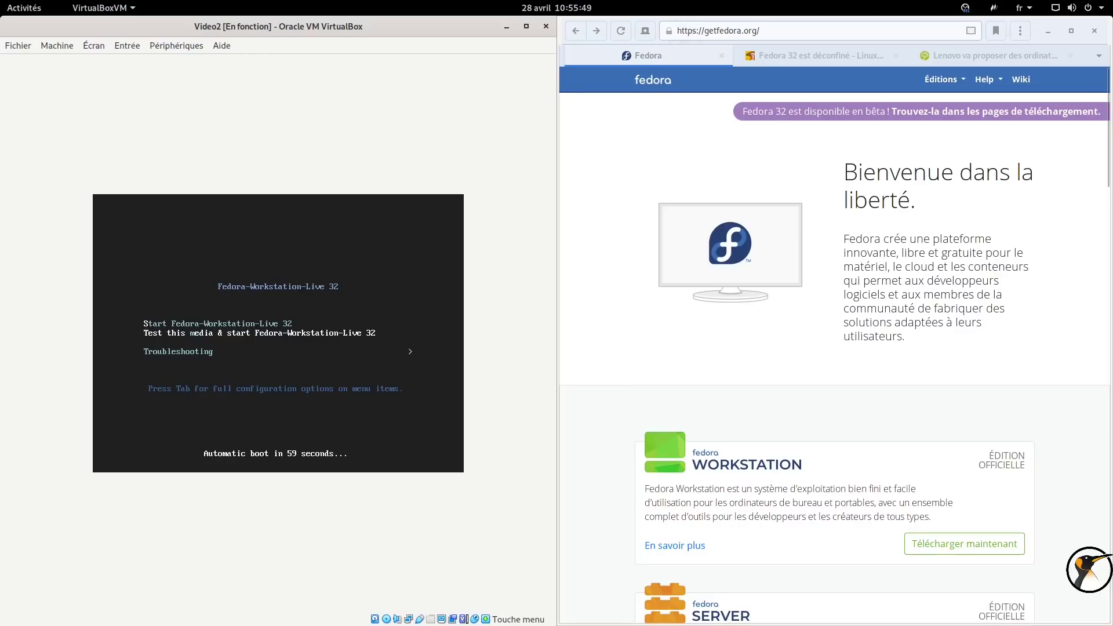
pyautogui.press('Up')
pyautogui.press('Return')
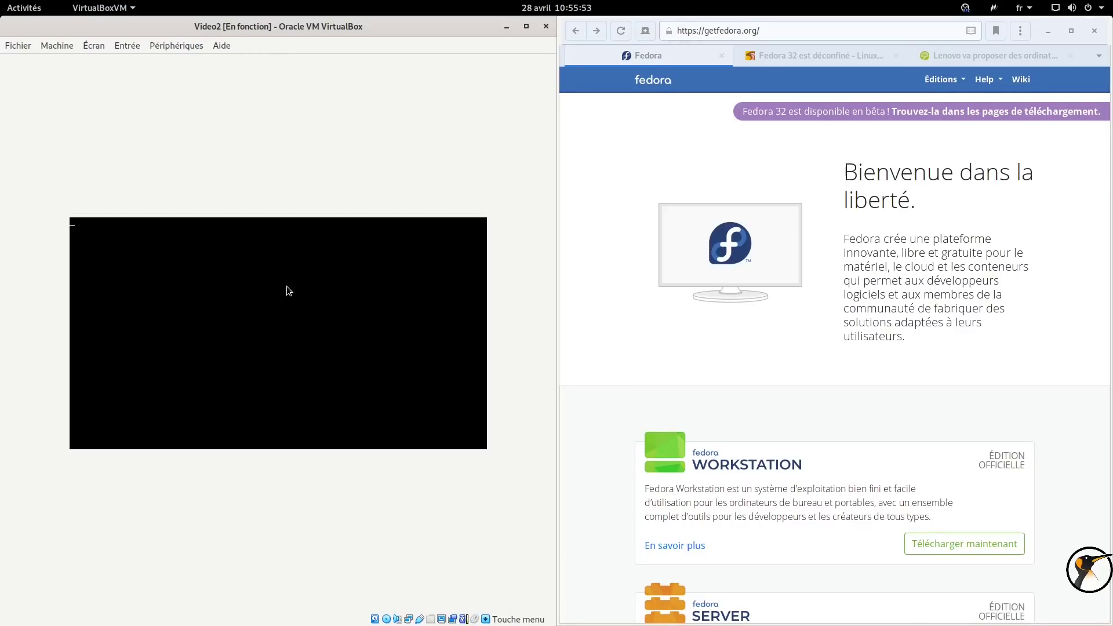
pyautogui.moveTo(553, 129); pyautogui.dragTo(584, 124)
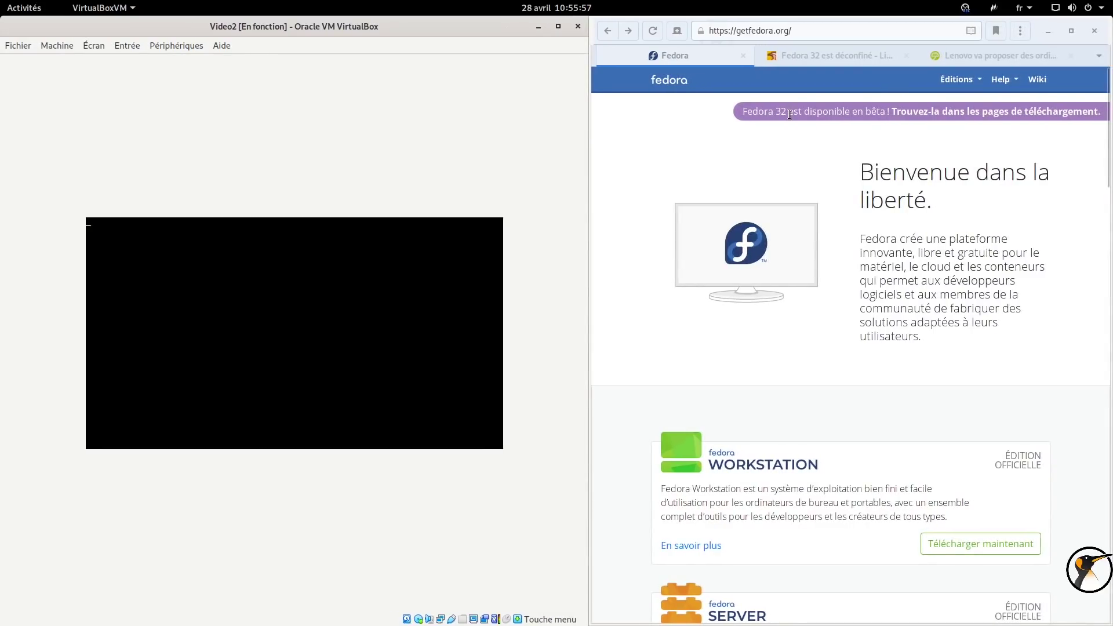
pyautogui.click(795, 52)
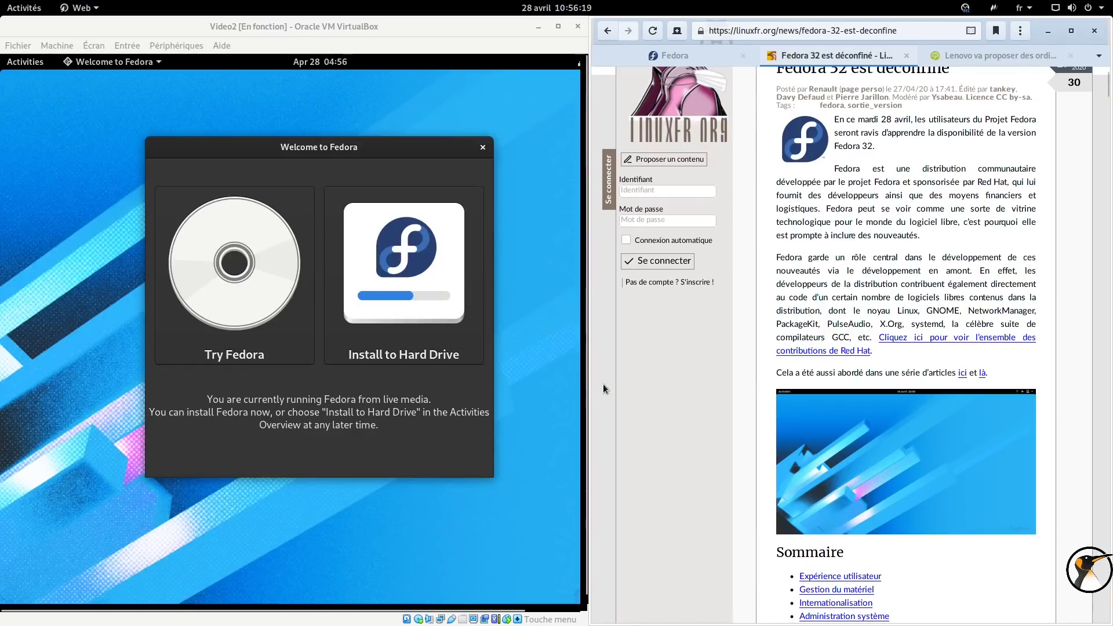
# Widen the VM window slightly and launch 'Install to Hard Drive' from the Welcome to Fedora screen.
pyautogui.moveTo(594, 383); pyautogui.dragTo(598, 380)
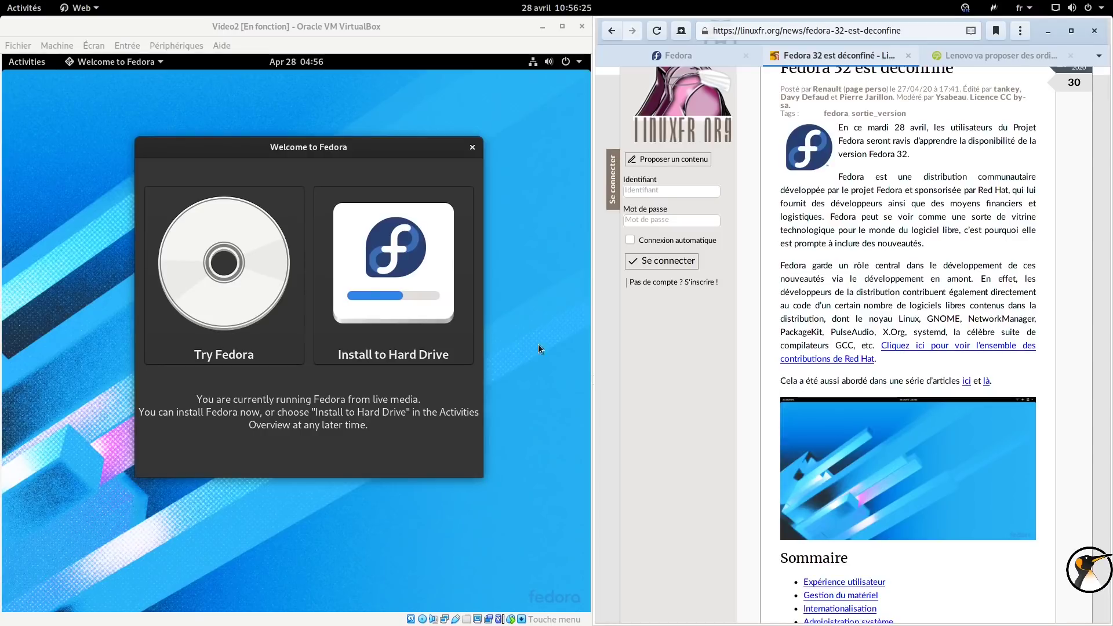
pyautogui.click(363, 254)
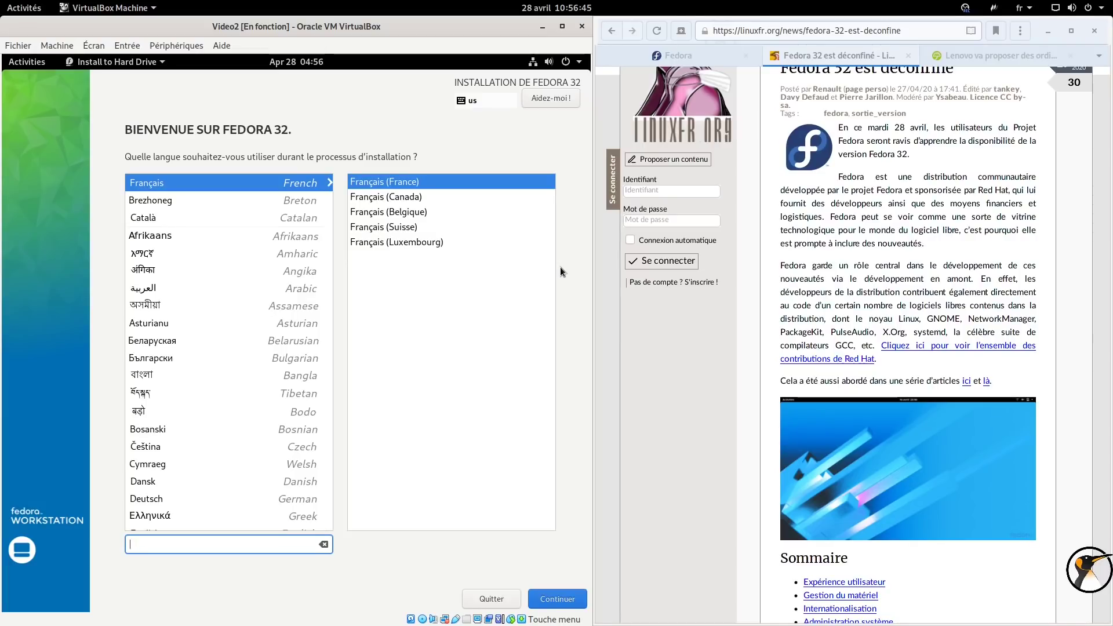
# Keep French as the language and enable 'Chiffrer mes données' on the installation destination.
pyautogui.click(539, 607)
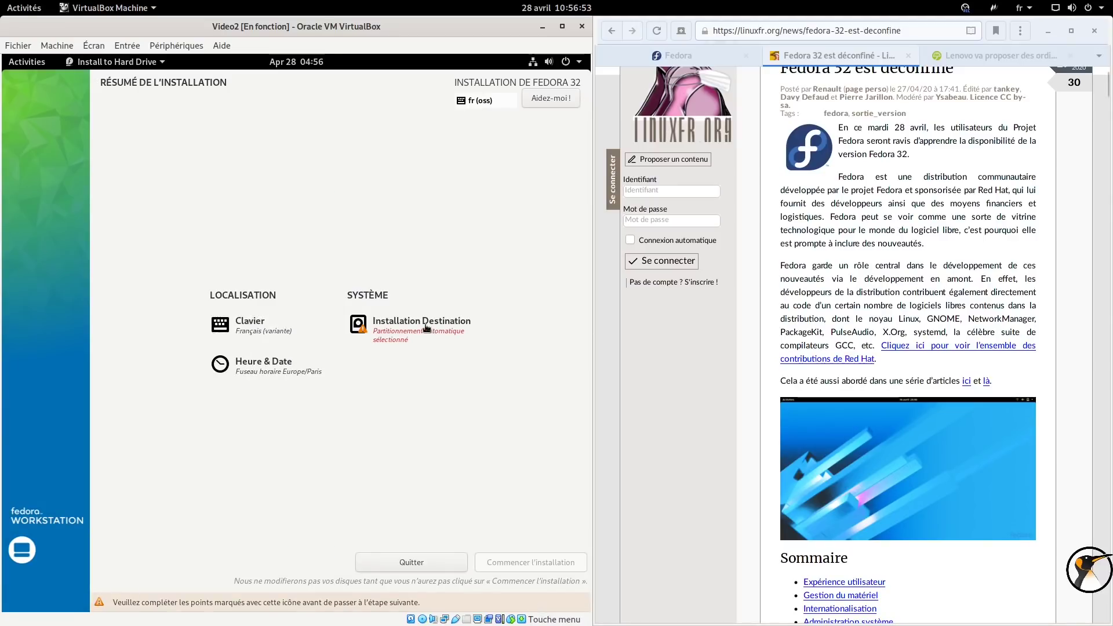
pyautogui.click(426, 327)
pyautogui.click(61, 401)
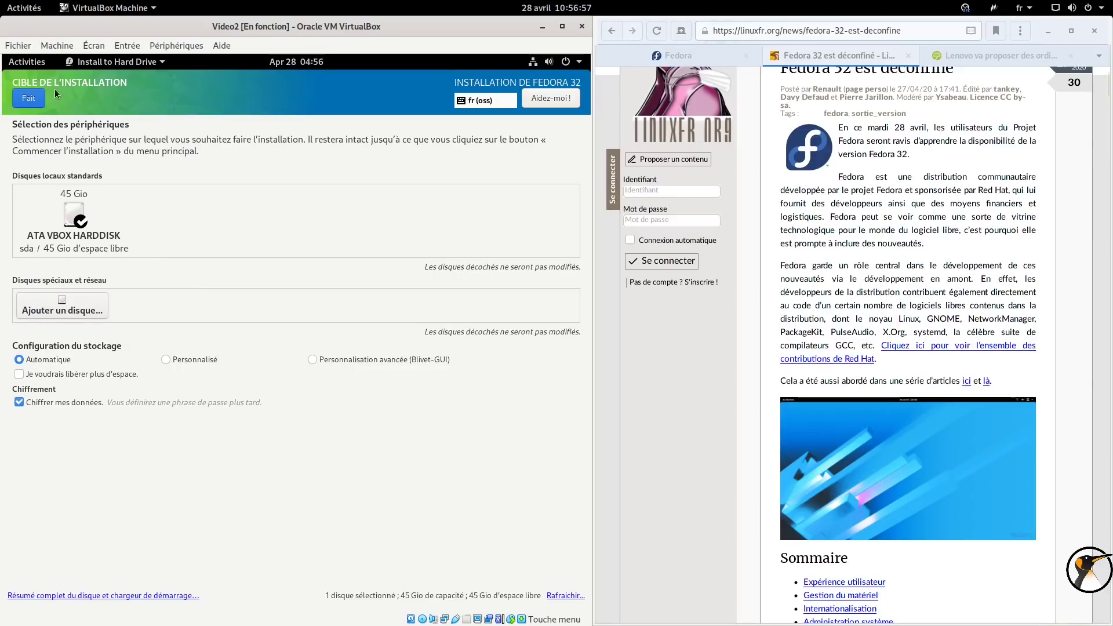
pyautogui.click(29, 98)
# Enter and confirm the disk encryption passphrase, save it, and begin the installation.
pyautogui.write('toto')
pyautogui.click(304, 351)
pyautogui.write('toto')
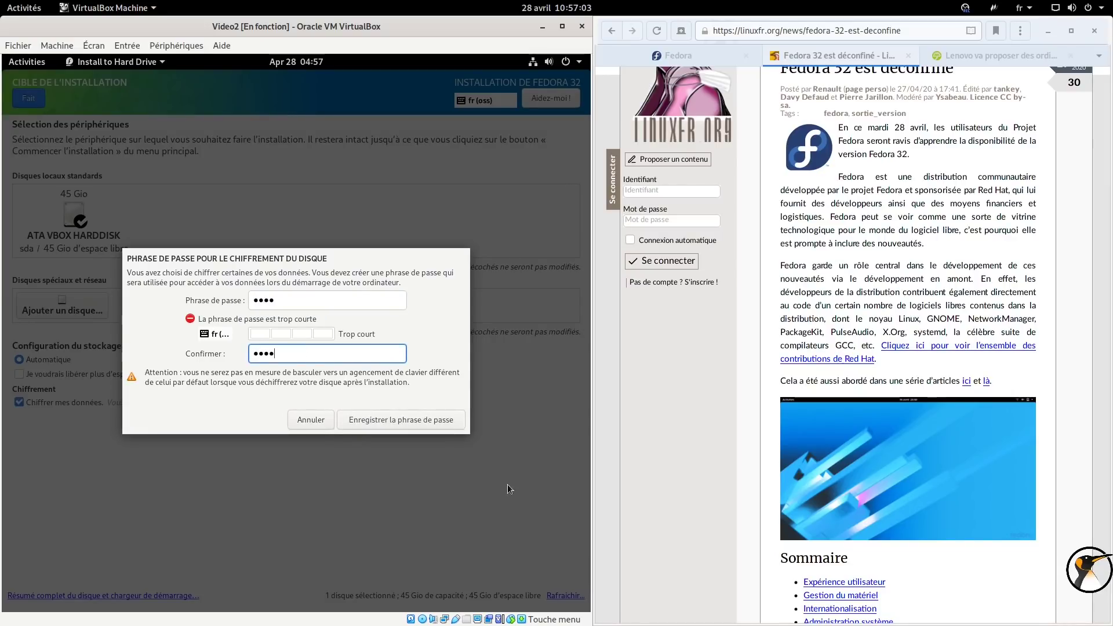
pyautogui.click(420, 413)
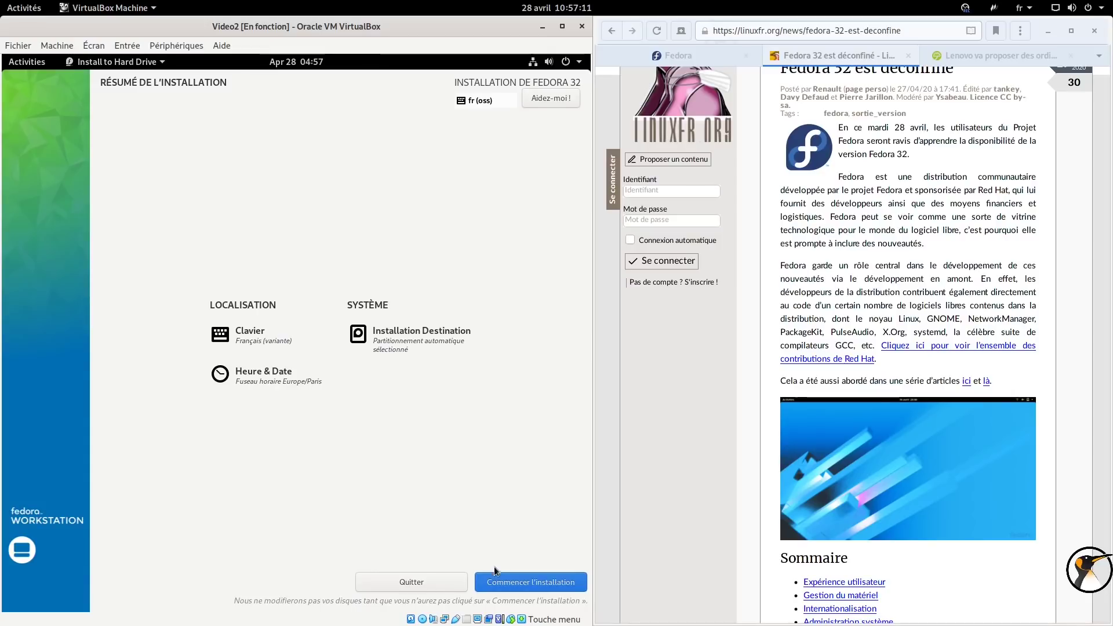
pyautogui.click(490, 583)
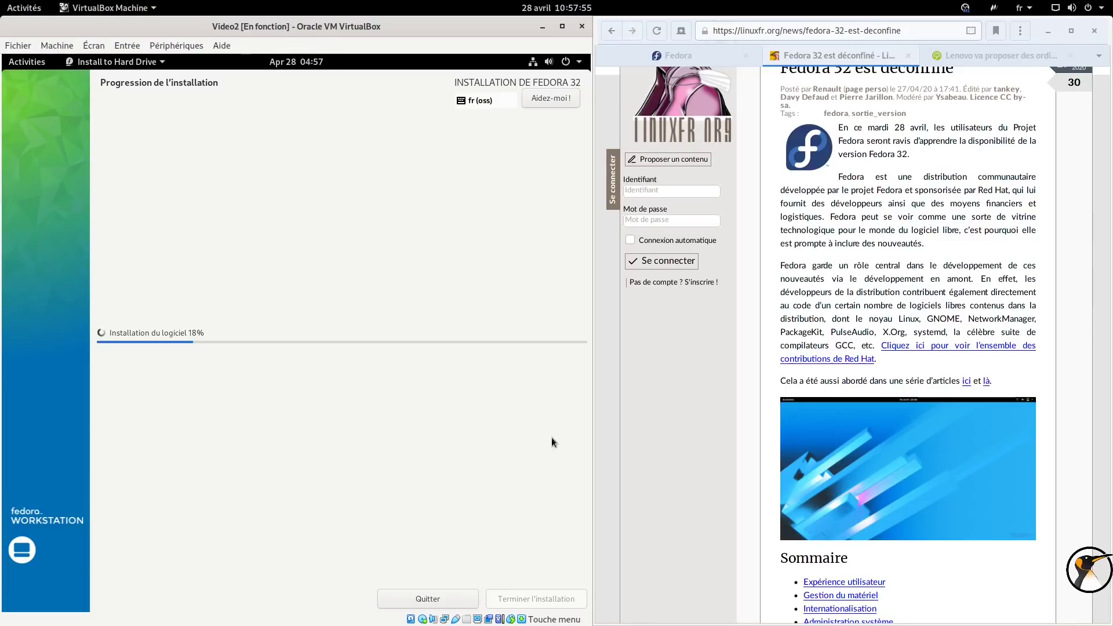
# Switch the browser to the 'Lenovo va proposer des ordi…' article tab.
pyautogui.click(990, 59)
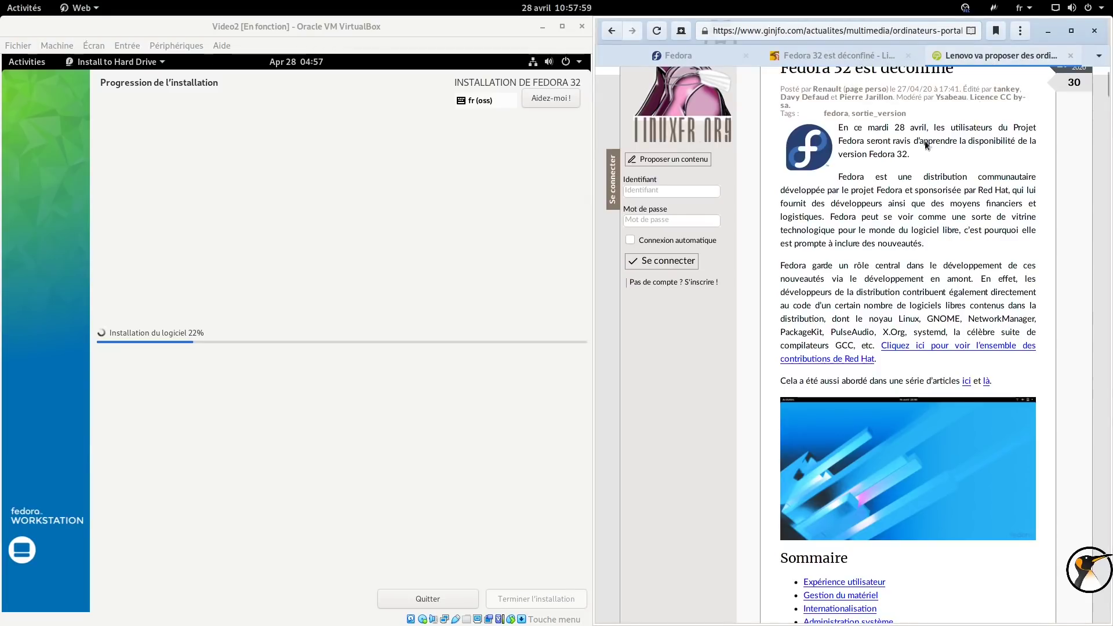
# Copy the Lenovo article's web address from the browser's address bar.
pyautogui.click(817, 32)
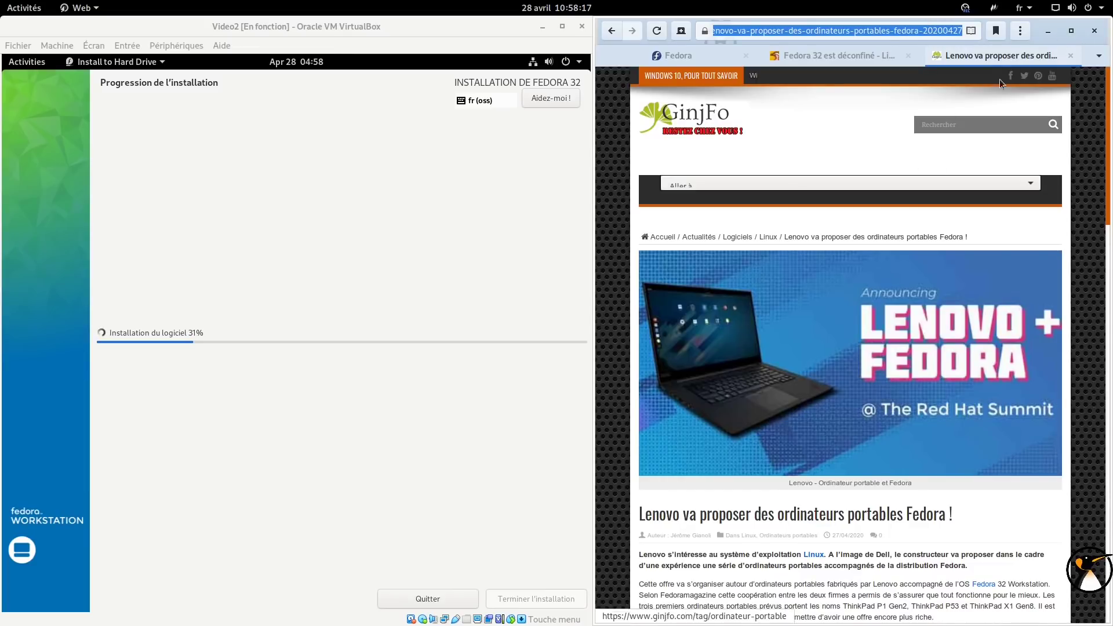
pyautogui.moveTo(1036, 31); pyautogui.dragTo(1015, 41)
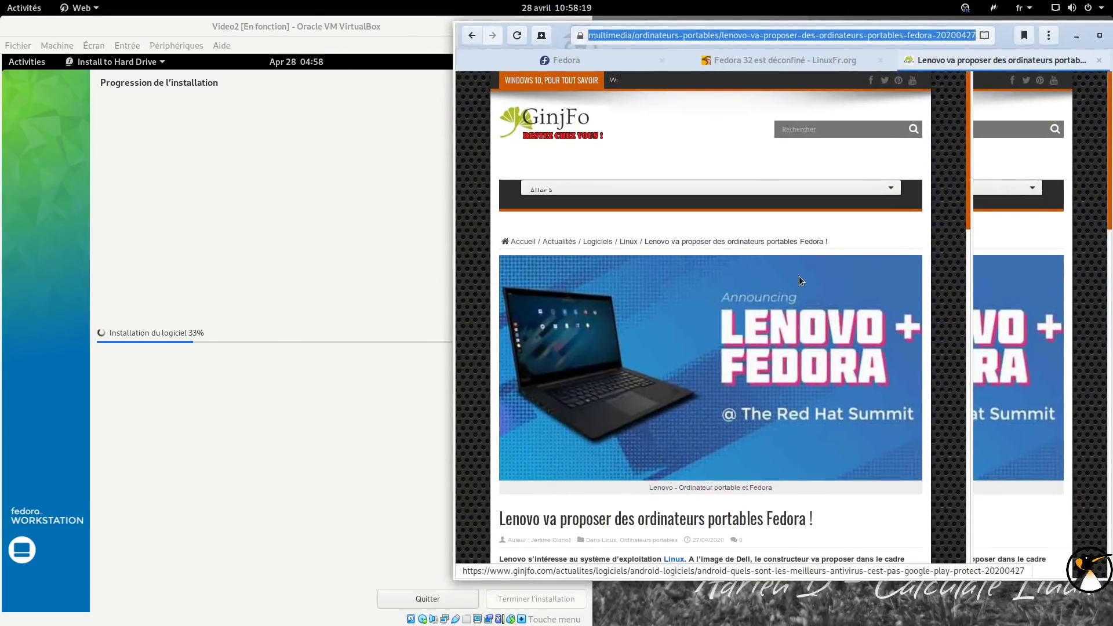
pyautogui.click(1094, 39)
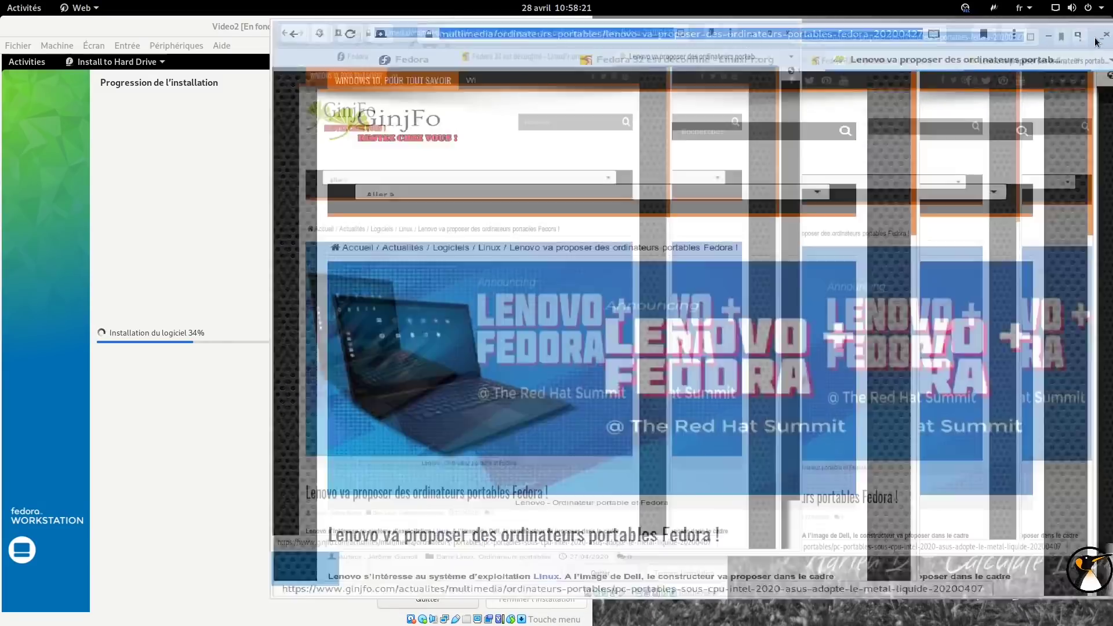
pyautogui.click(1075, 30)
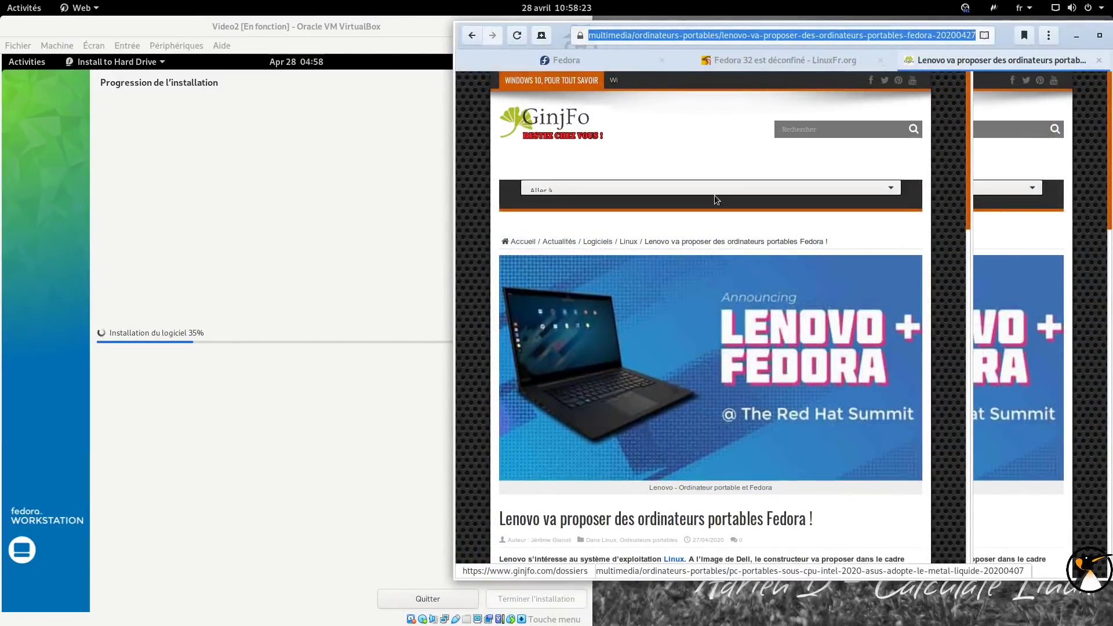
pyautogui.rightClick(878, 35)
pyautogui.click(887, 99)
# Load the copied address in a new private tab with 'Coller et aller' and close the duplicate tab.
pyautogui.moveTo(244, 600)
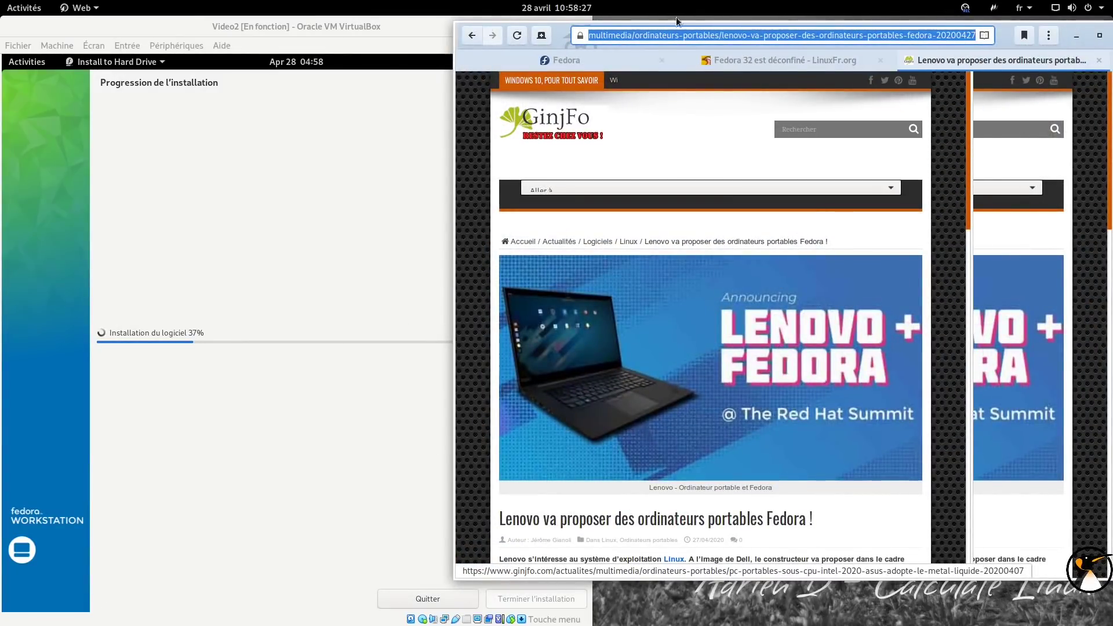
pyautogui.click(541, 35)
pyautogui.rightClick(689, 36)
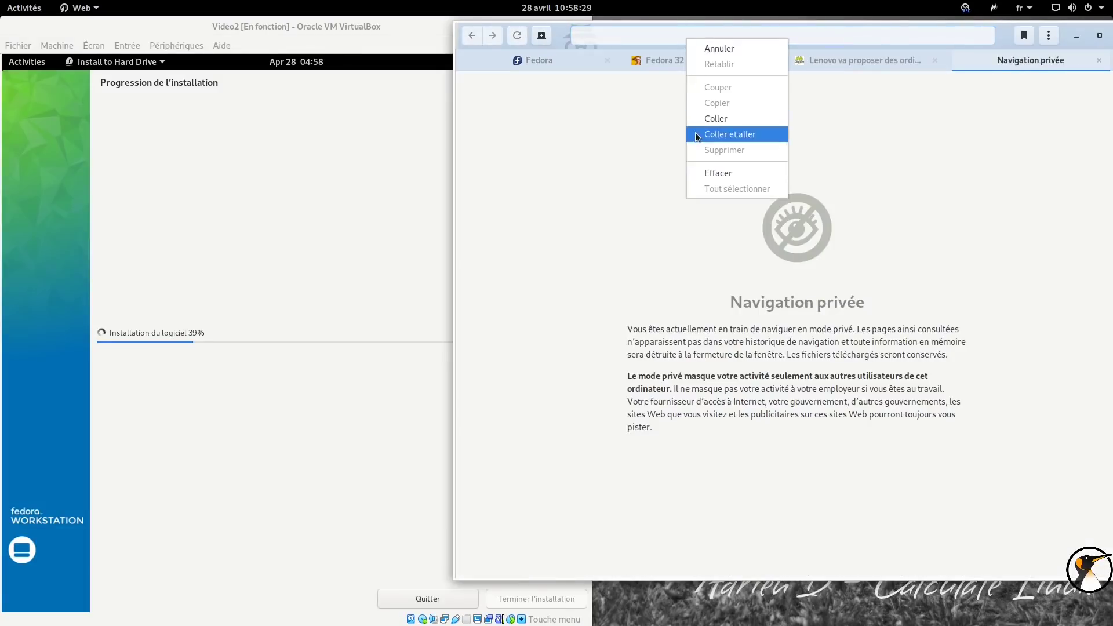
pyautogui.click(695, 134)
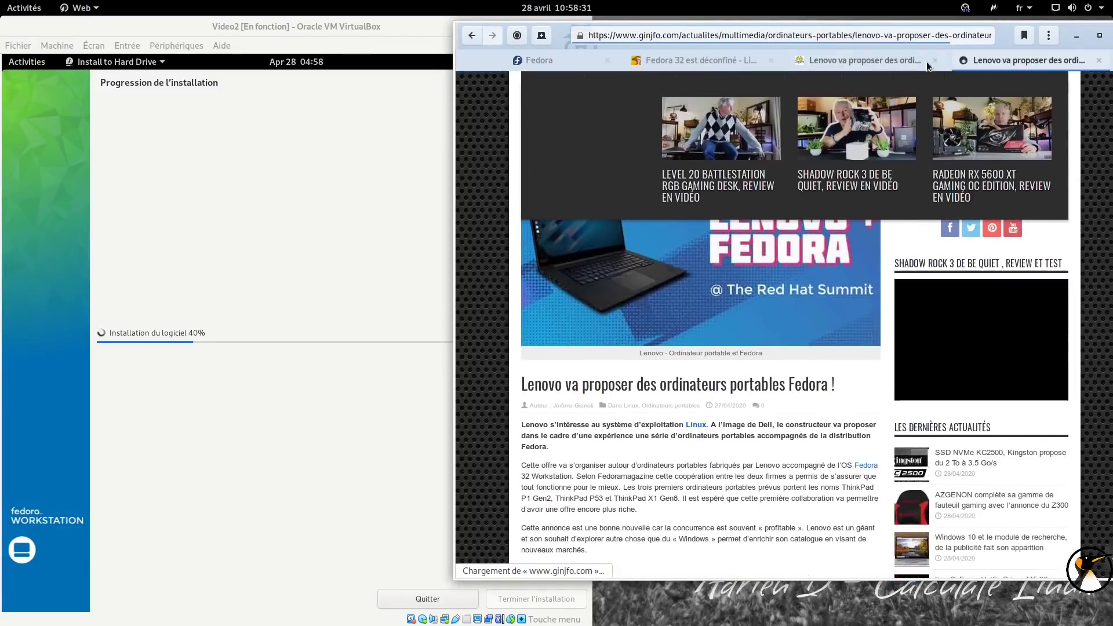
pyautogui.click(935, 60)
# Read through the Lenovo laptops article, then close its tab.
pyautogui.scroll(-3, 717, 329)
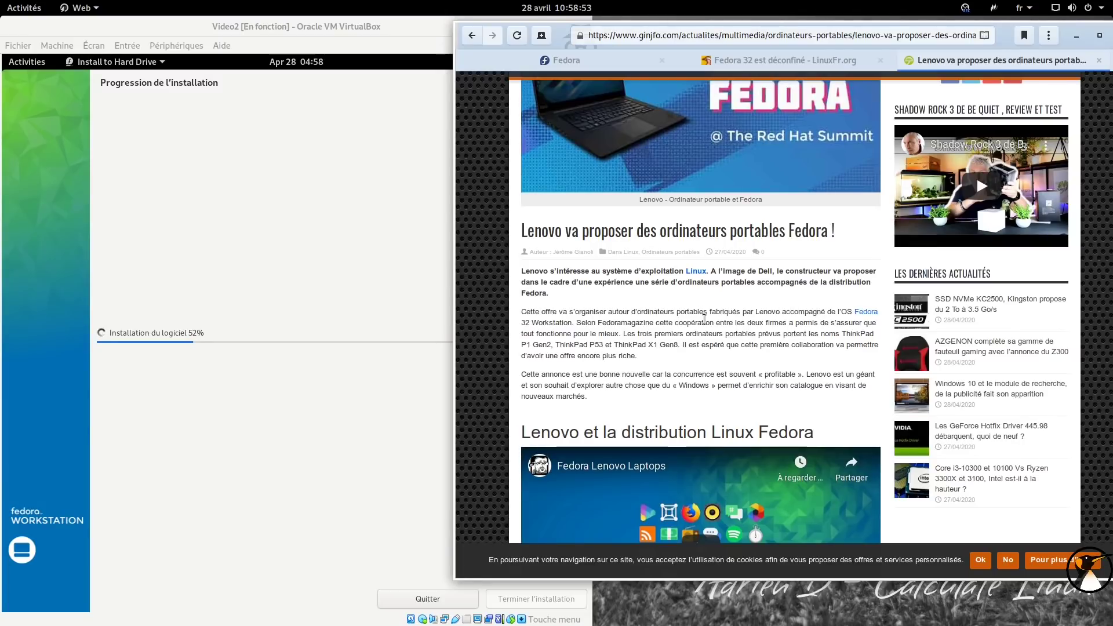
pyautogui.scroll(1, 777, 236)
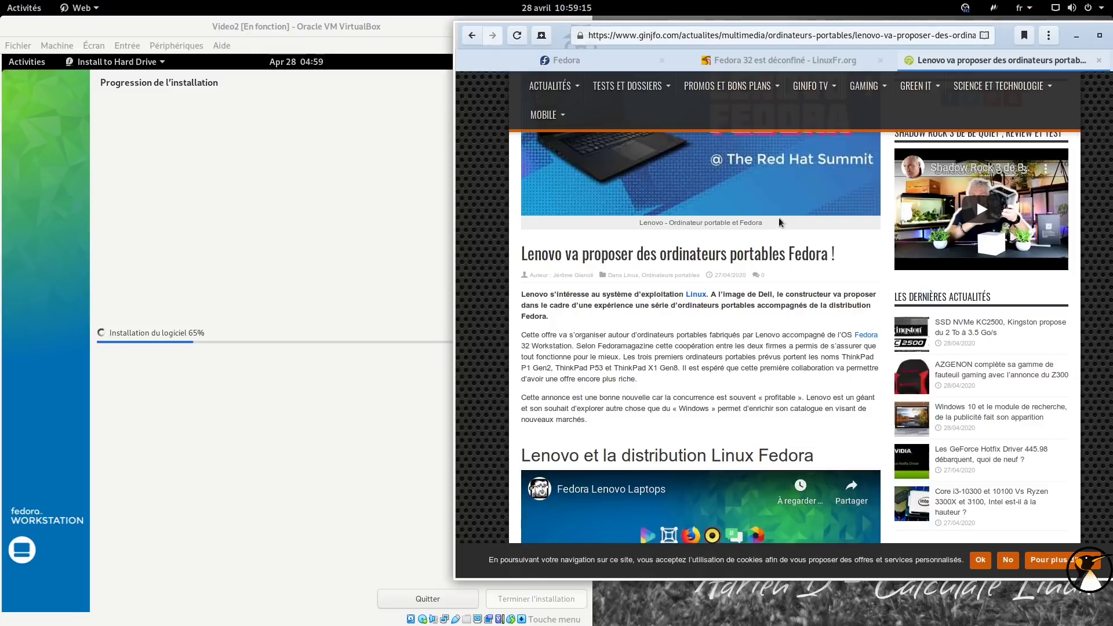
pyautogui.moveTo(908, 75)
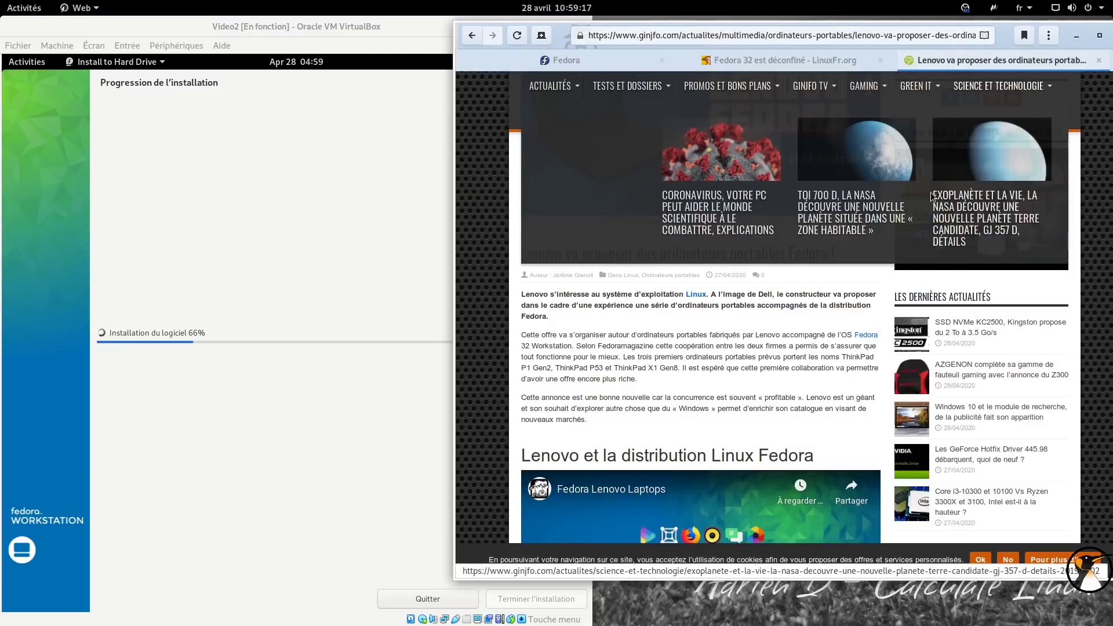
pyautogui.scroll(1, 738, 372)
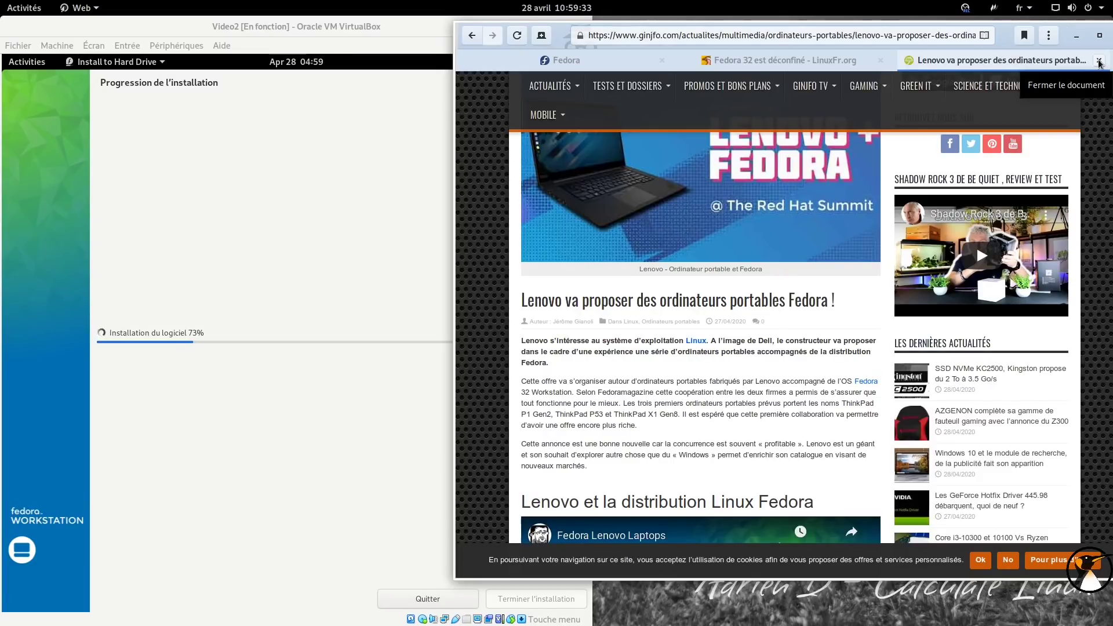
pyautogui.click(1099, 63)
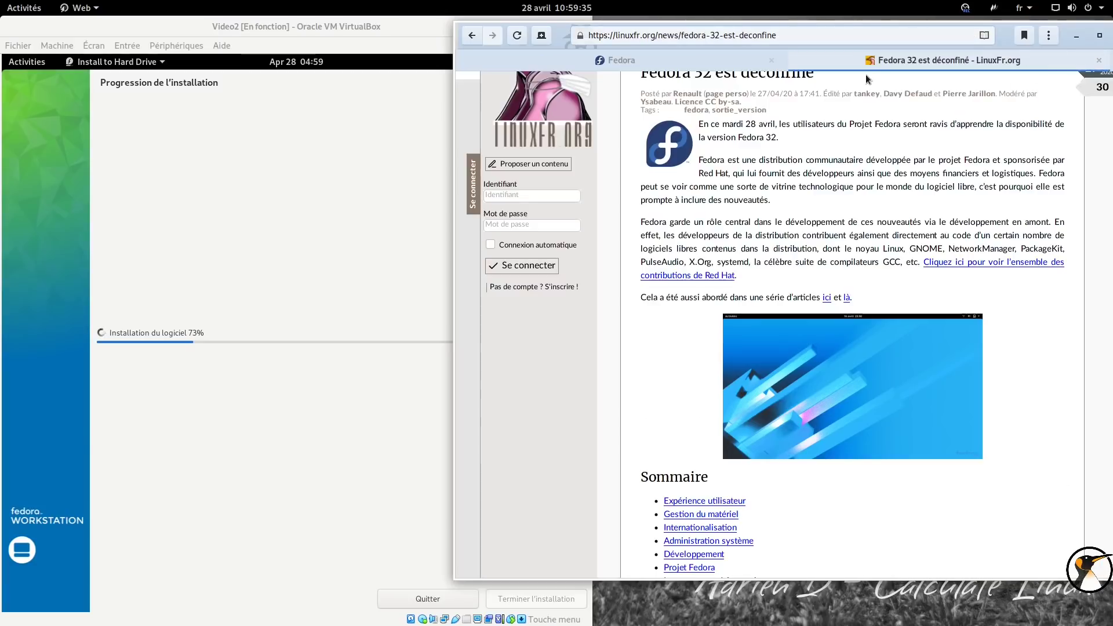
# Snap the browser back onto the right half and scroll through the Fedora 32 article.
pyautogui.moveTo(995, 41); pyautogui.dragTo(1109, 238)
pyautogui.scroll(-10, 869, 232)
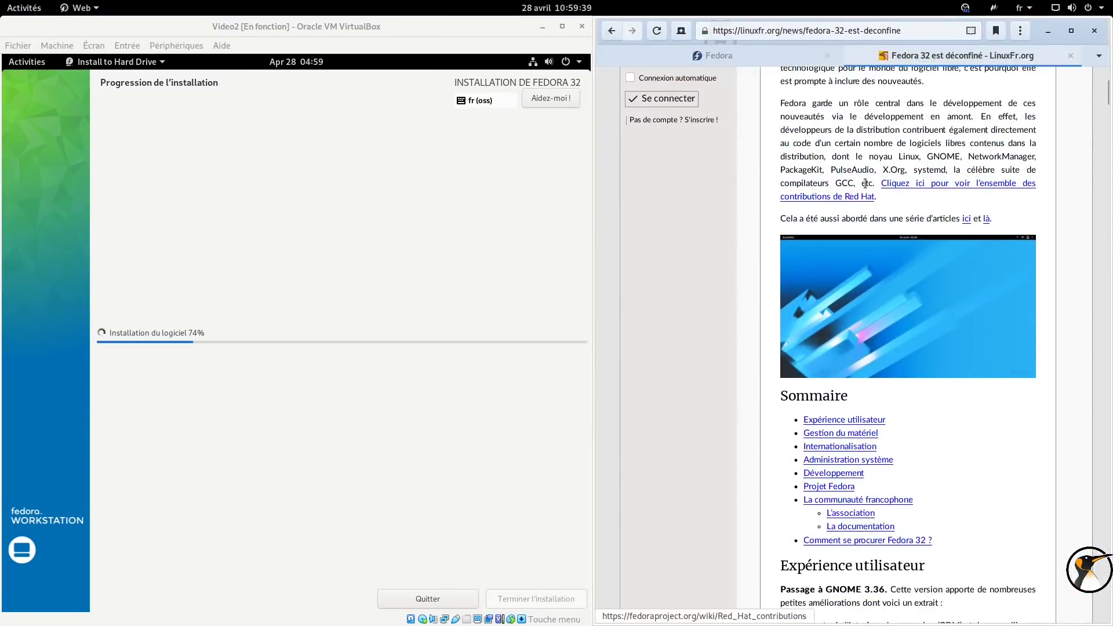
pyautogui.scroll(4, 875, 177)
pyautogui.scroll(-8, 874, 177)
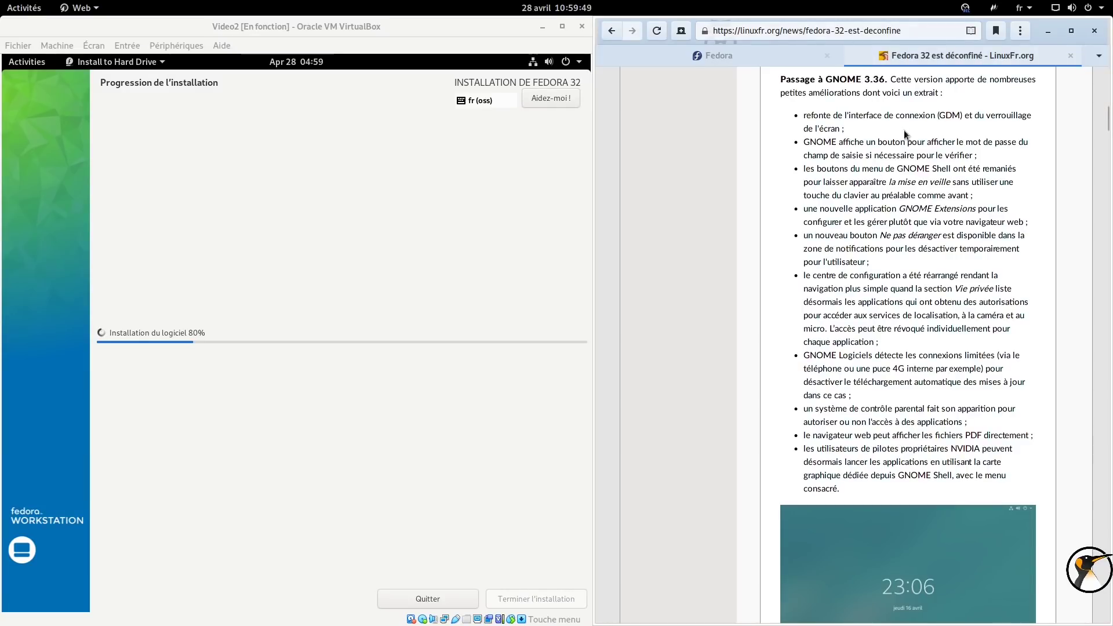
pyautogui.scroll(-2, 871, 108)
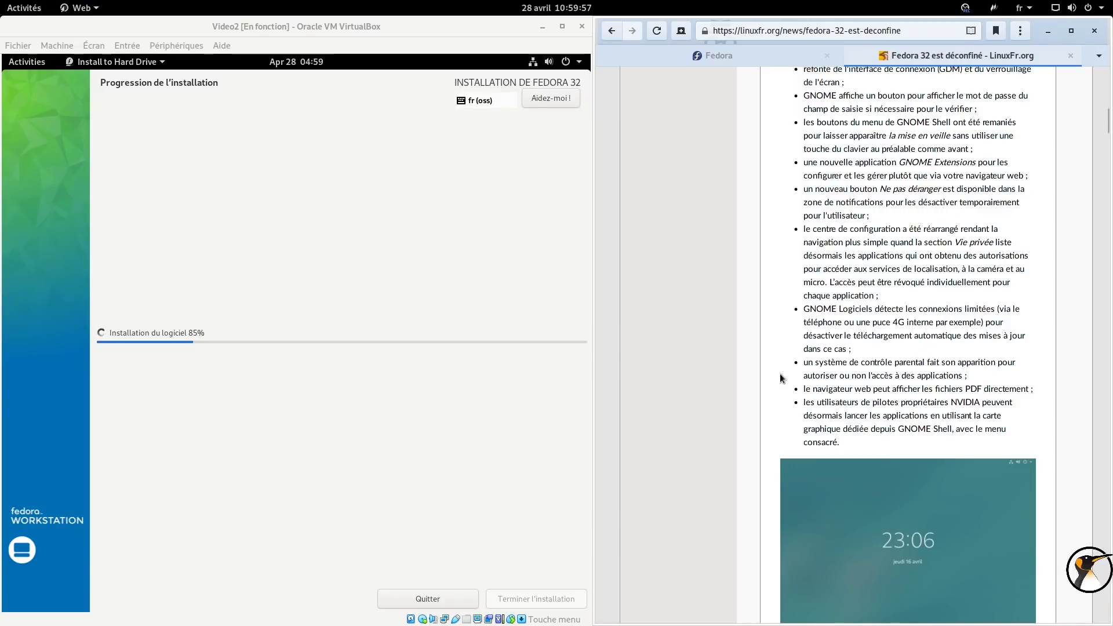
# Open the host system status menu to reveal the suspend option, then close it.
pyautogui.click(1073, 7)
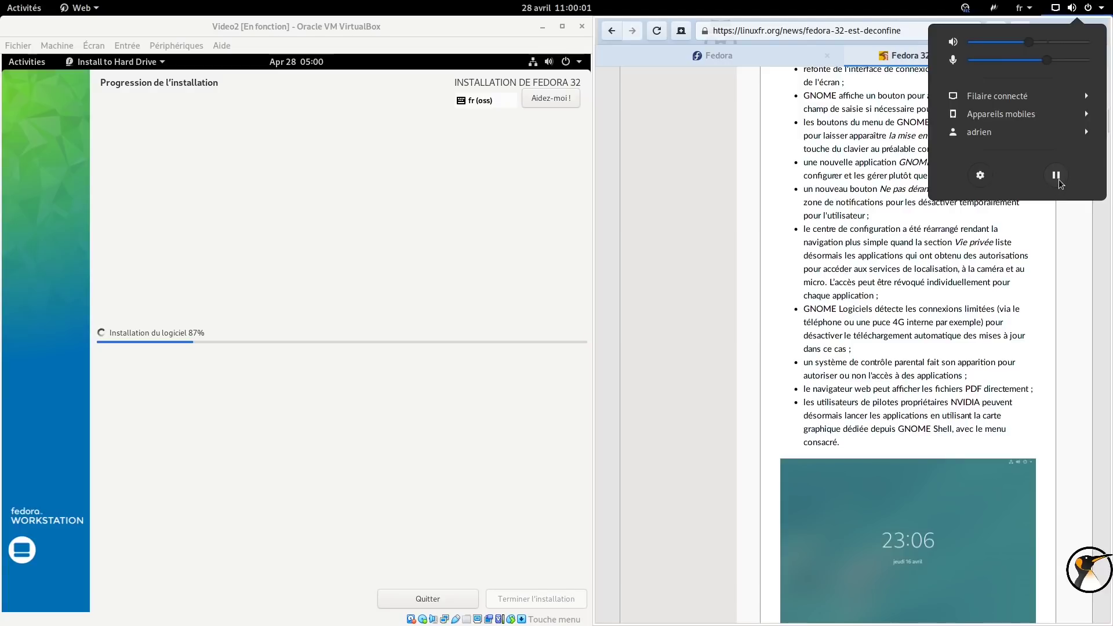
pyautogui.press('alt')
pyautogui.click(984, 265)
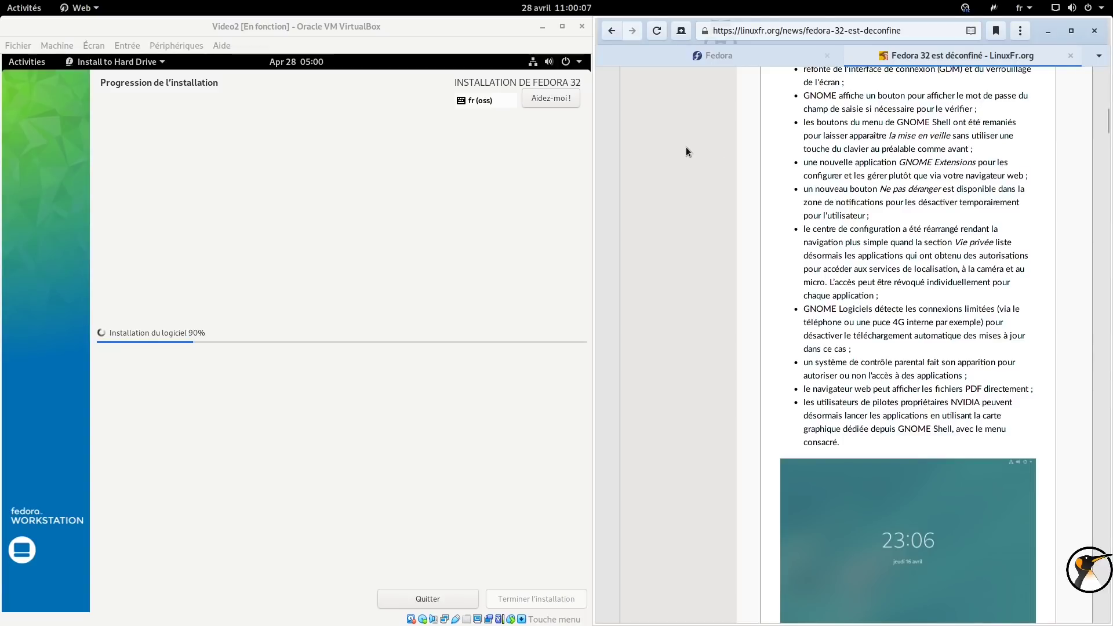
# Highlight the 'GNOME Logiciels détecte…' bullet in the article, then clear the selection.
pyautogui.click(559, 64)
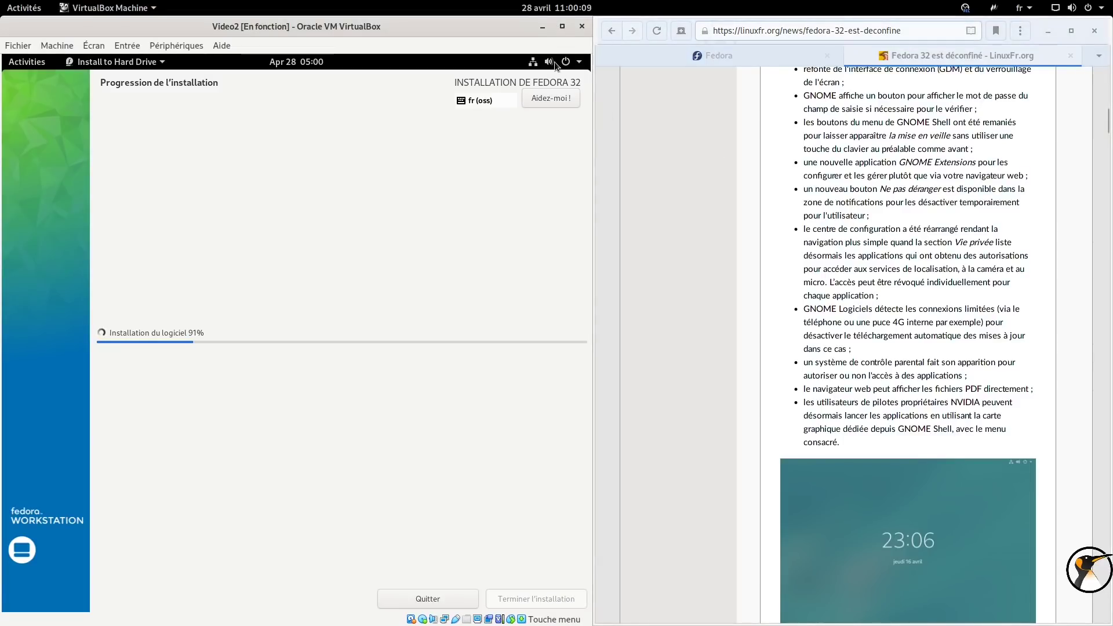
pyautogui.click(842, 185)
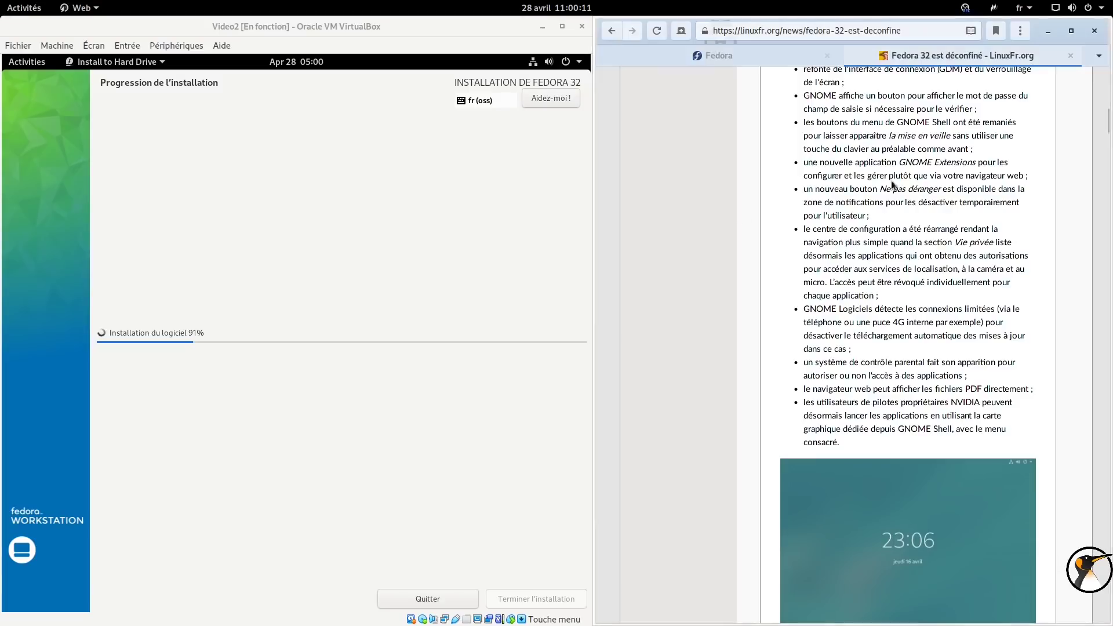
pyautogui.scroll(-4, 916, 186)
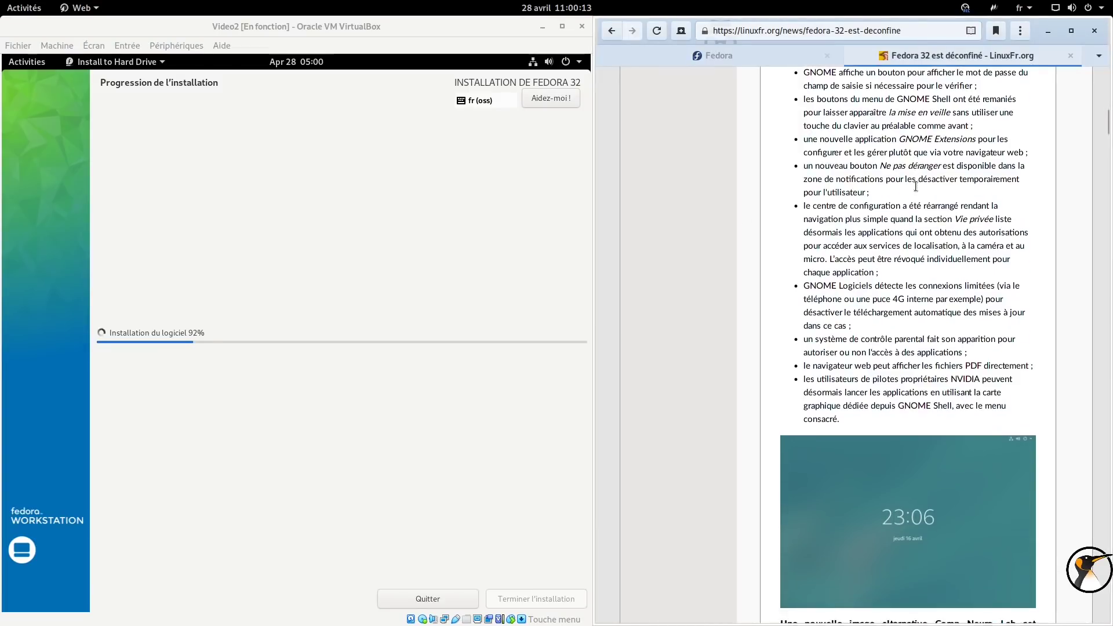
pyautogui.moveTo(805, 195); pyautogui.dragTo(854, 231)
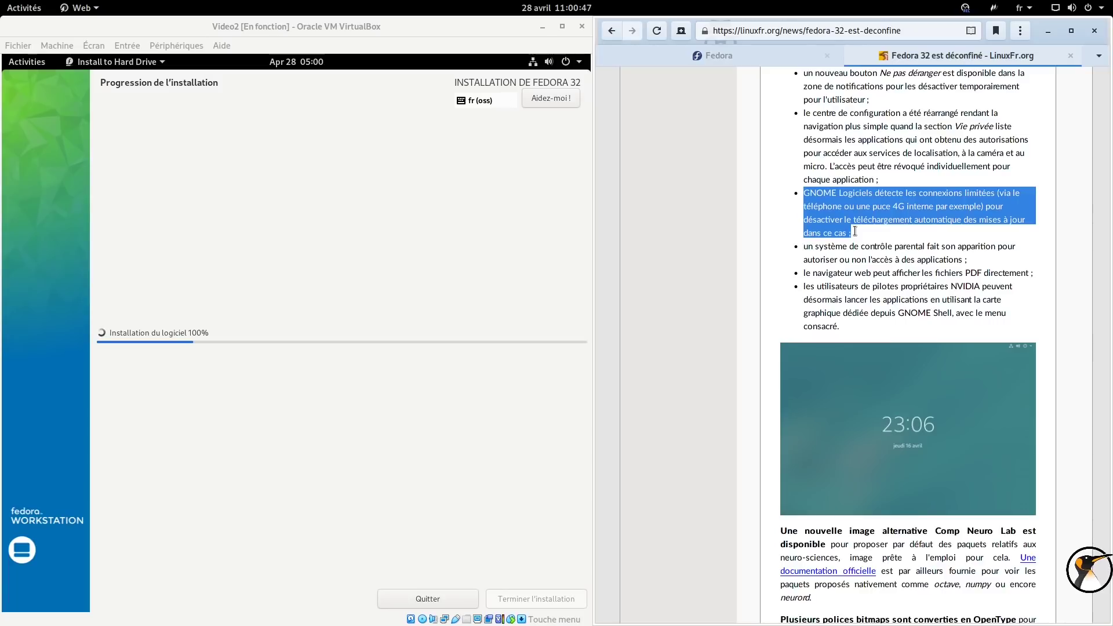
pyautogui.click(850, 262)
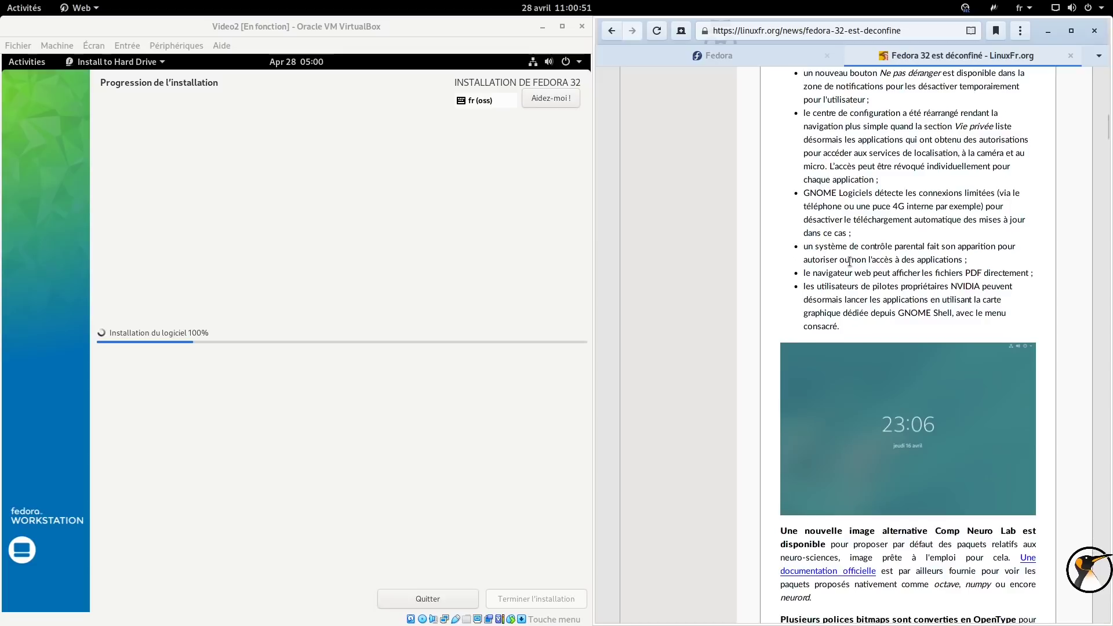
# Highlight the NVIDIA driver users bullet and scroll down to the 'Gestion du matériel' section.
pyautogui.scroll(-5, 850, 262)
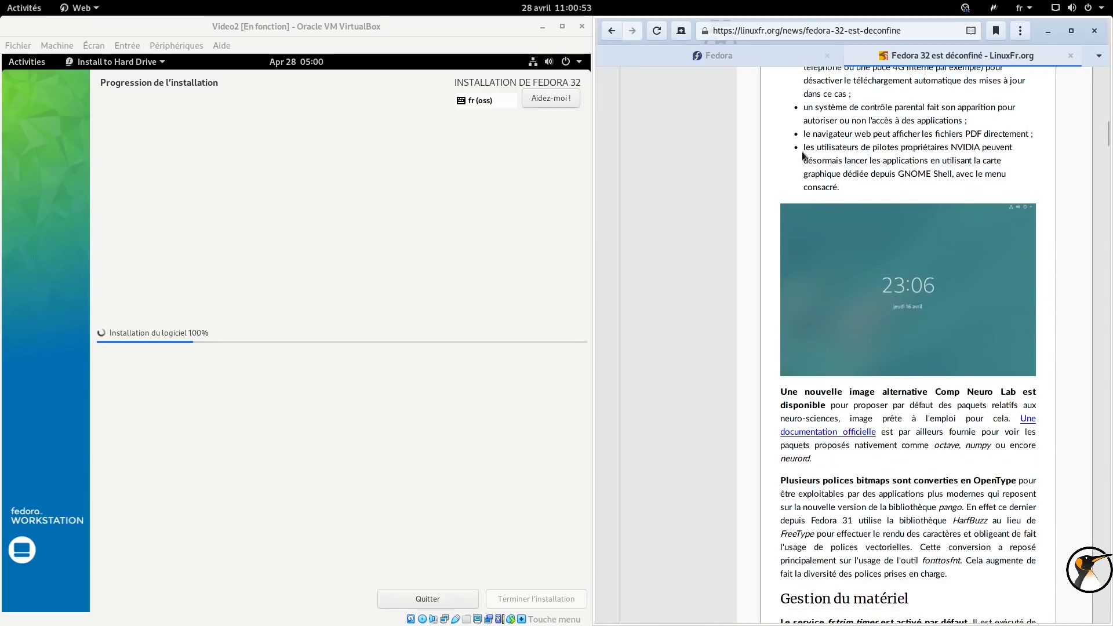
pyautogui.moveTo(803, 150); pyautogui.dragTo(844, 188)
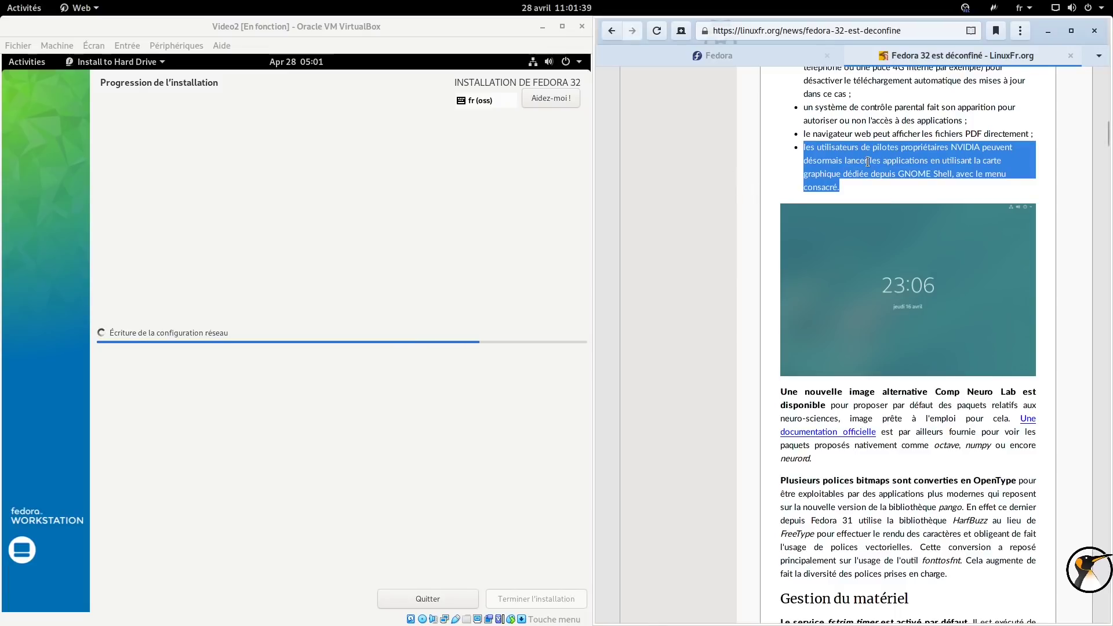
pyautogui.scroll(-3, 868, 162)
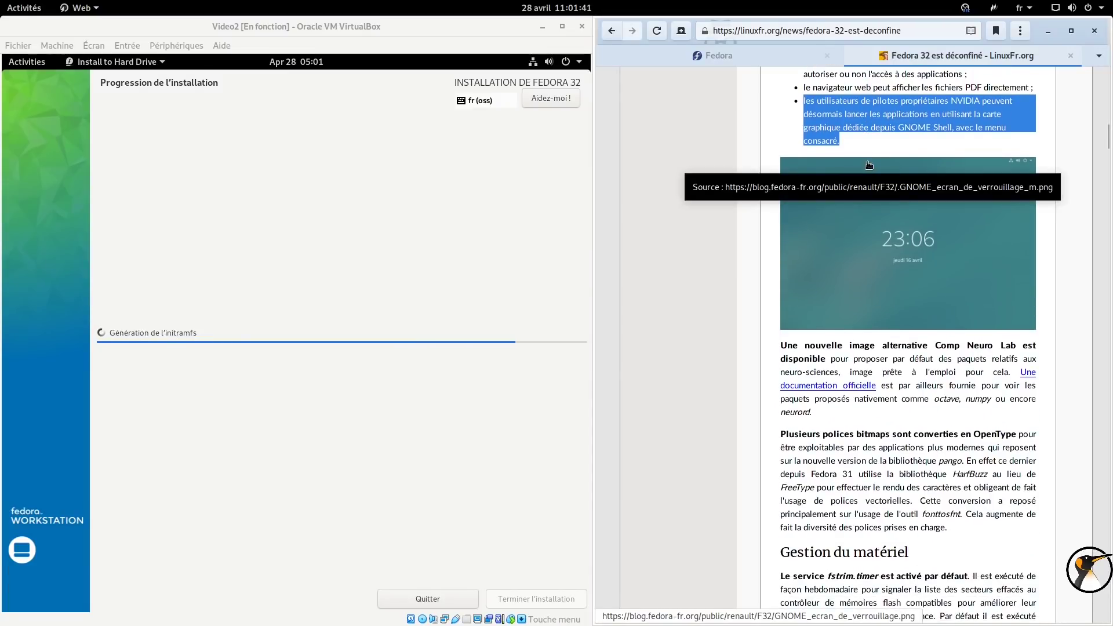
pyautogui.scroll(-2, 869, 165)
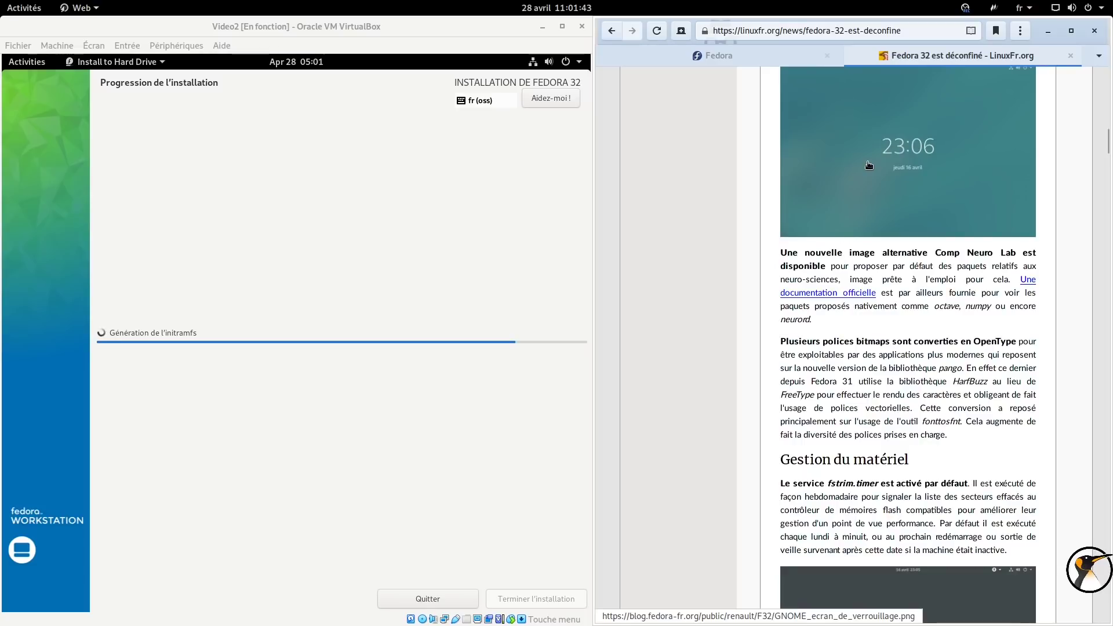
pyautogui.scroll(-10, 869, 165)
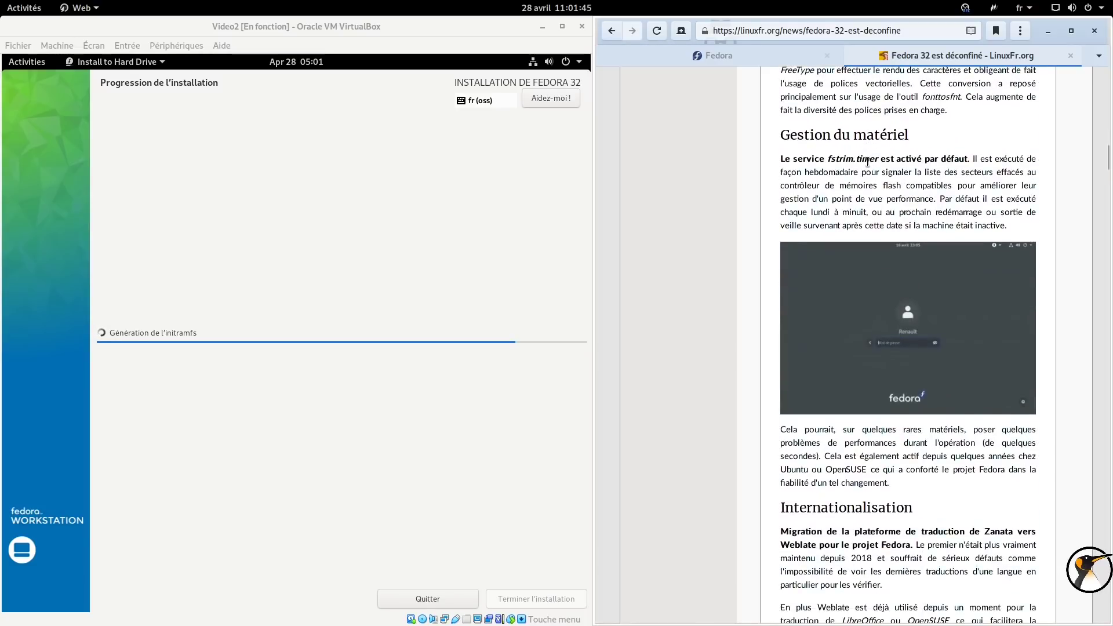
pyautogui.scroll(-1, 868, 162)
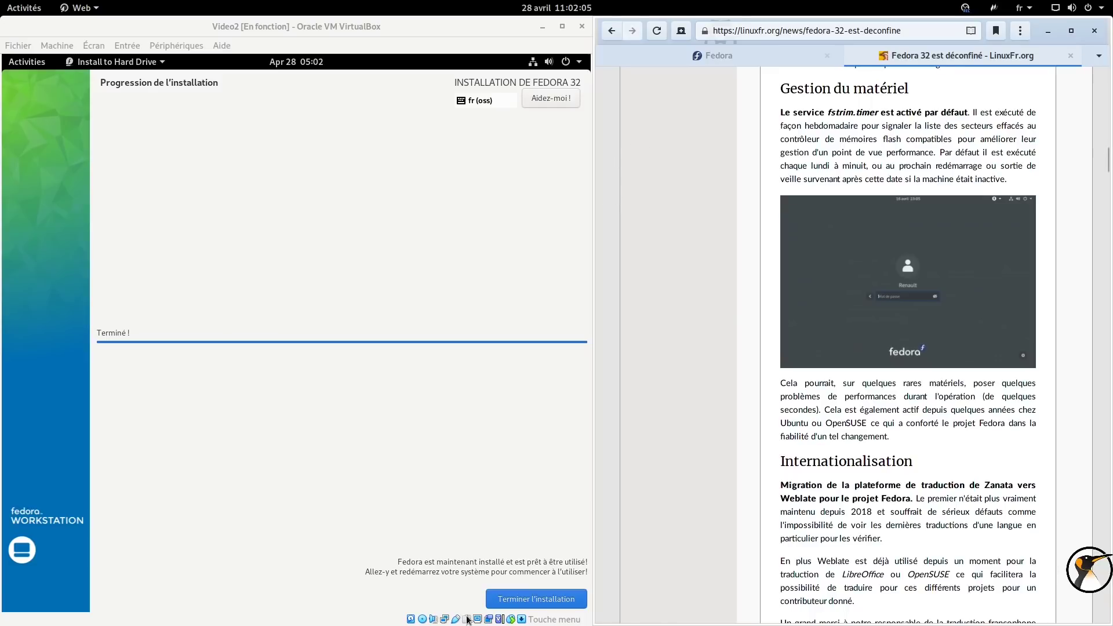
# Finish the Fedora installation and restart the virtual machine from the Power Off / Log Out menu.
pyautogui.click(516, 606)
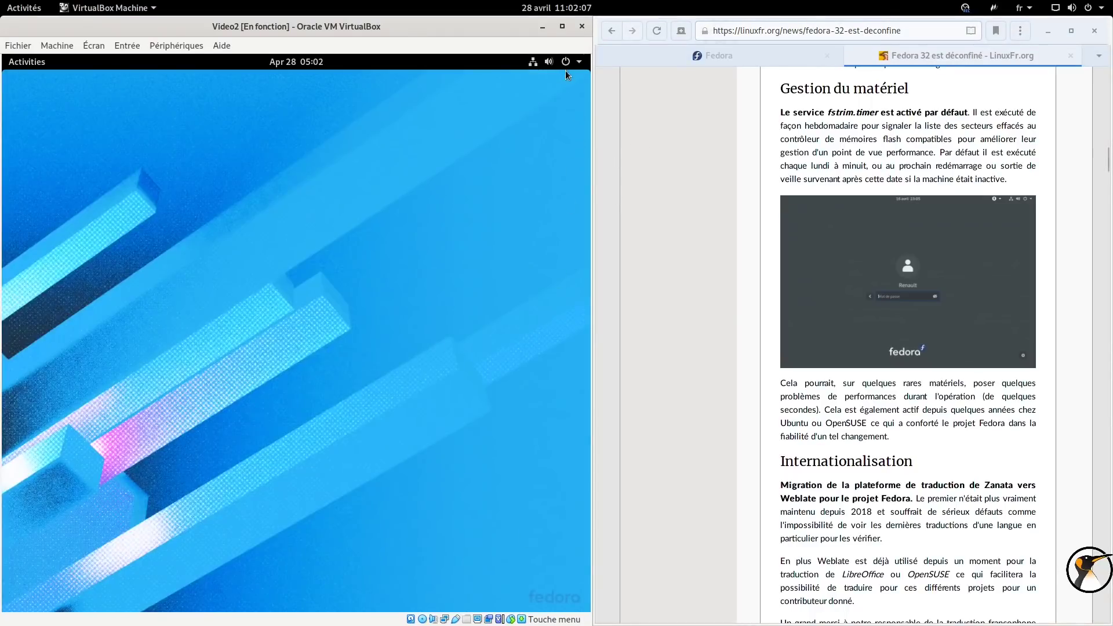
pyautogui.click(565, 61)
pyautogui.click(502, 194)
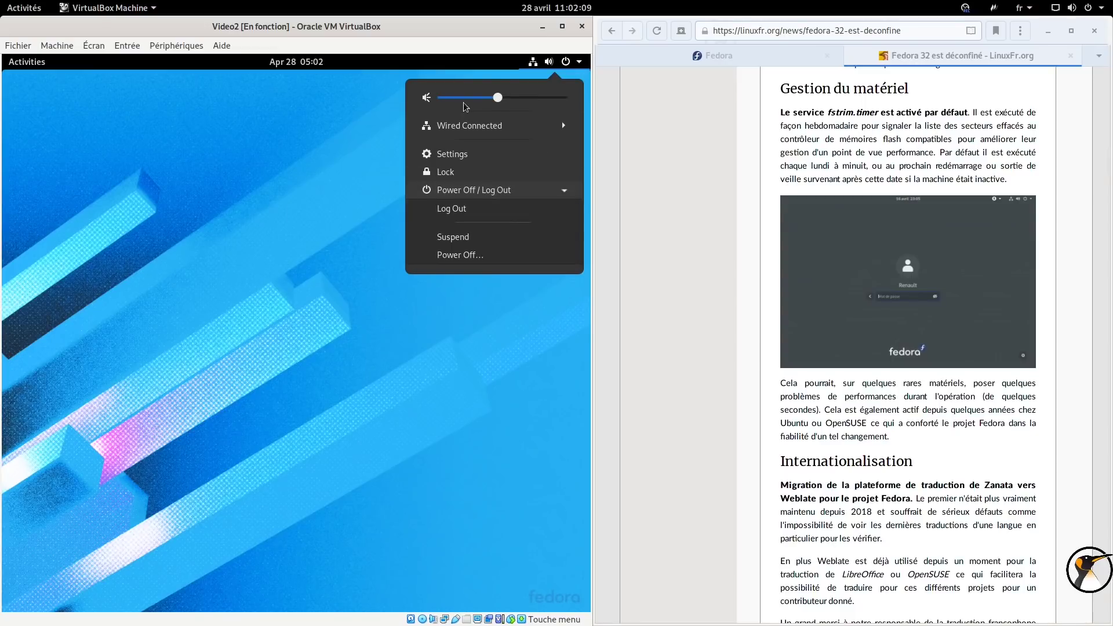
pyautogui.click(1071, 8)
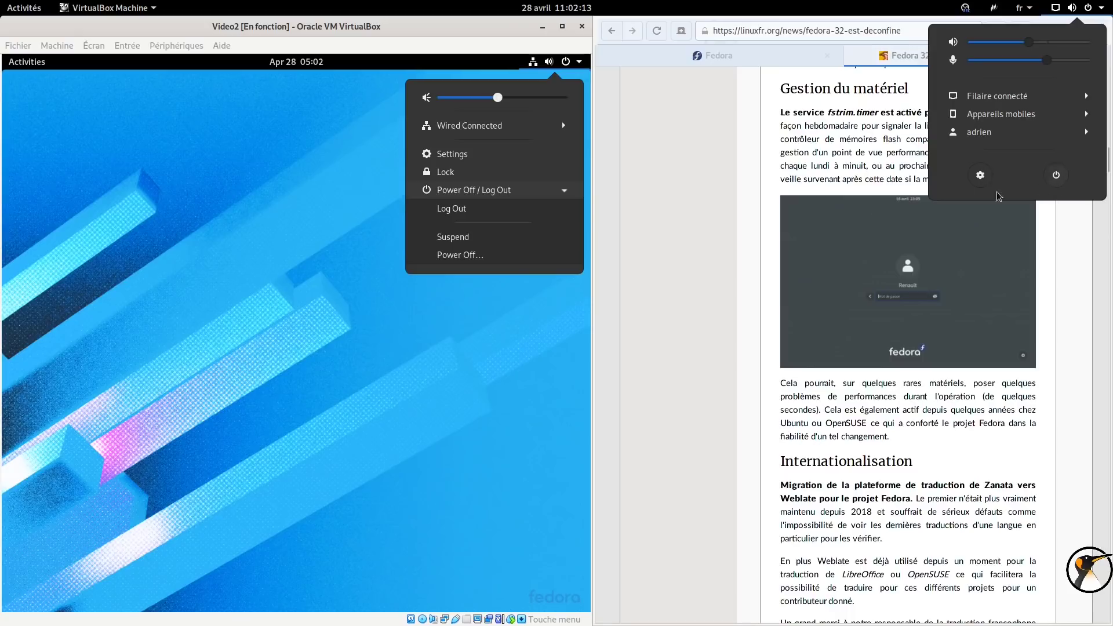
pyautogui.click(392, 350)
pyautogui.click(476, 259)
pyautogui.click(318, 372)
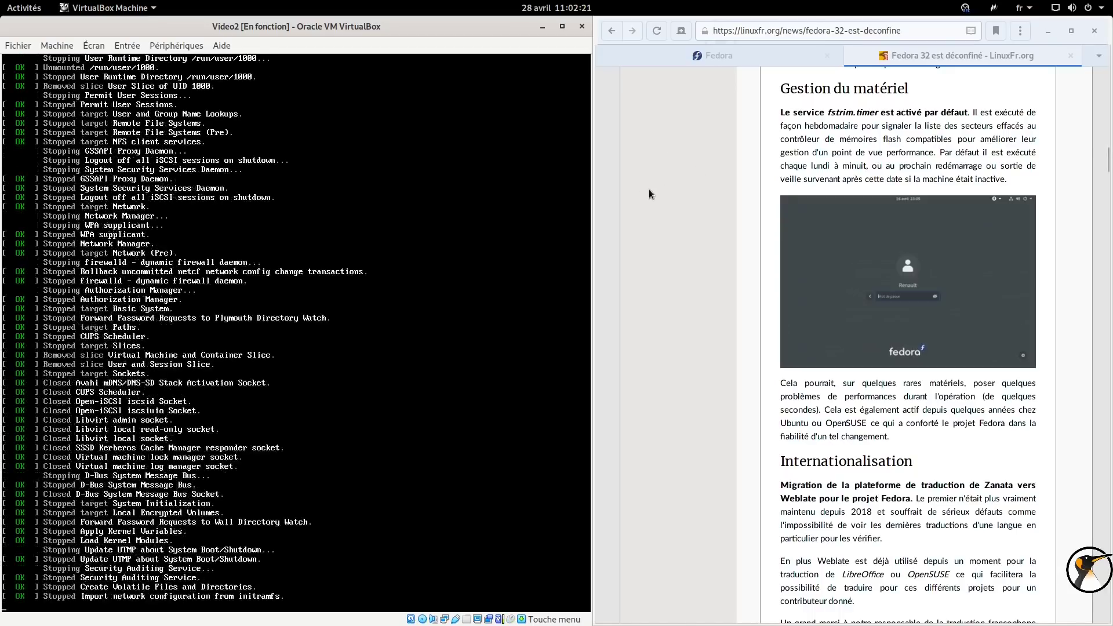
# Scroll the browser article down to the end of the page.
pyautogui.scroll(-1, 679, 187)
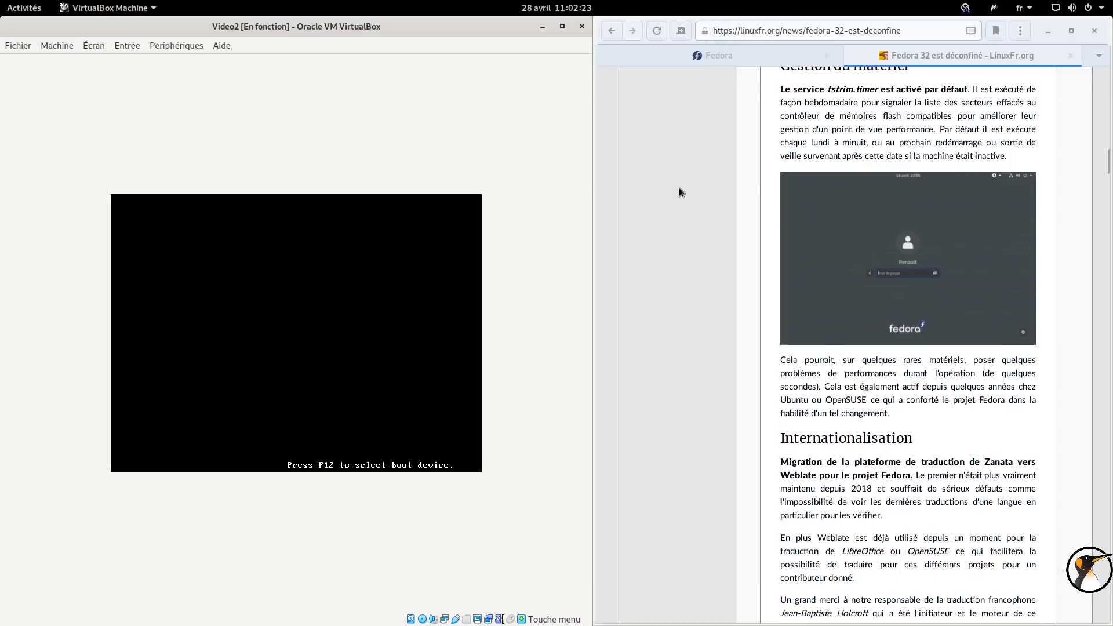
pyautogui.press('End')
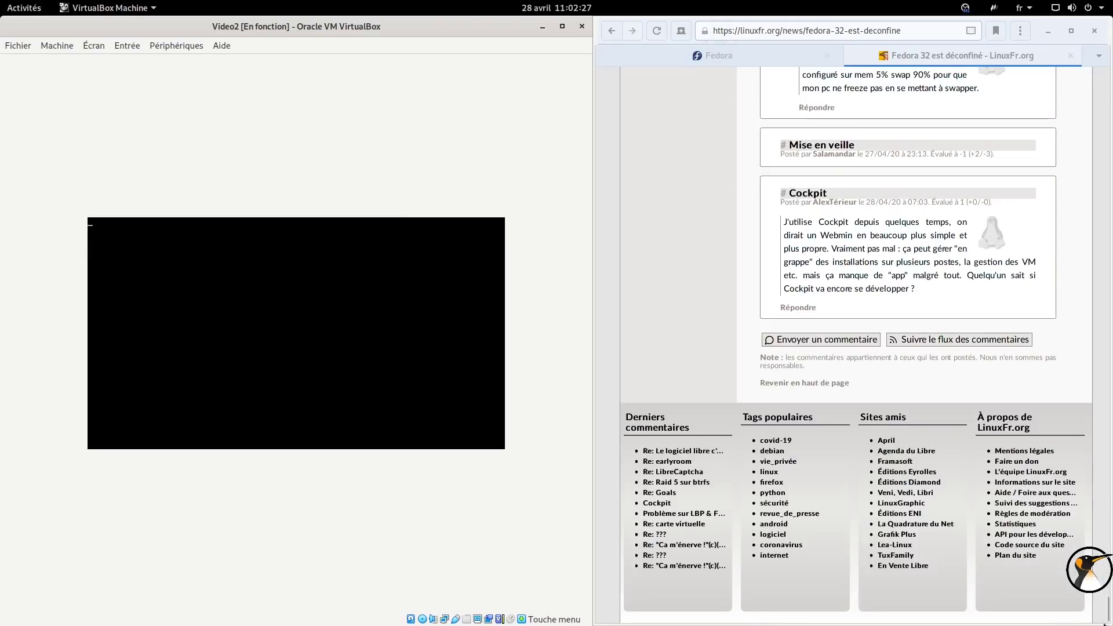
pyautogui.moveTo(1107, 614); pyautogui.dragTo(1064, 196)
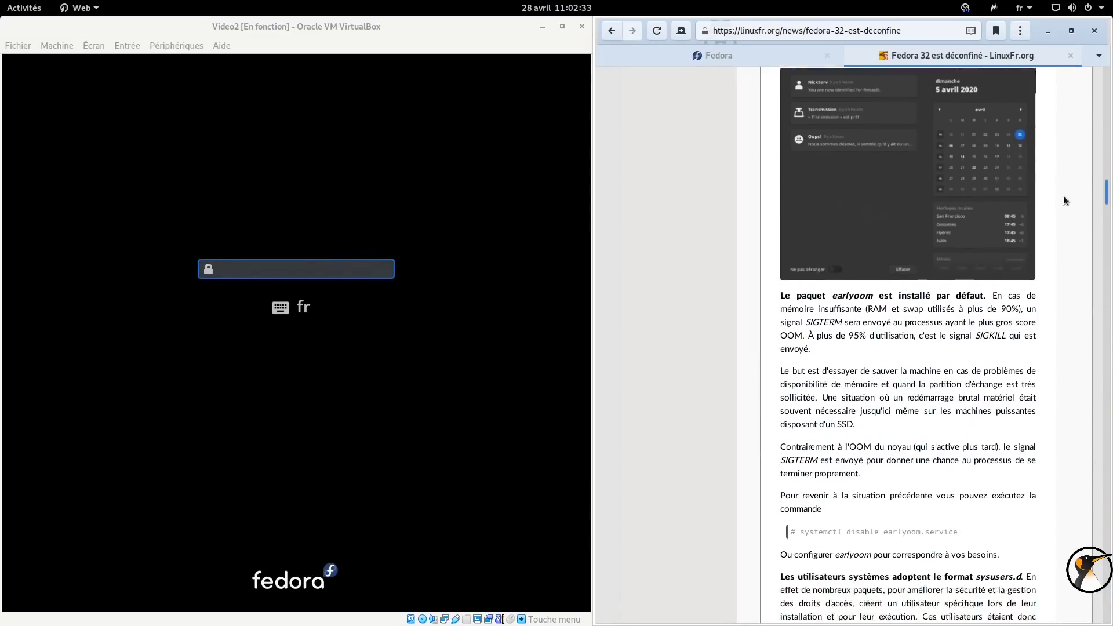
# Enter the password in the VM, correct Caps Lock, and submit it.
pyautogui.click(295, 266)
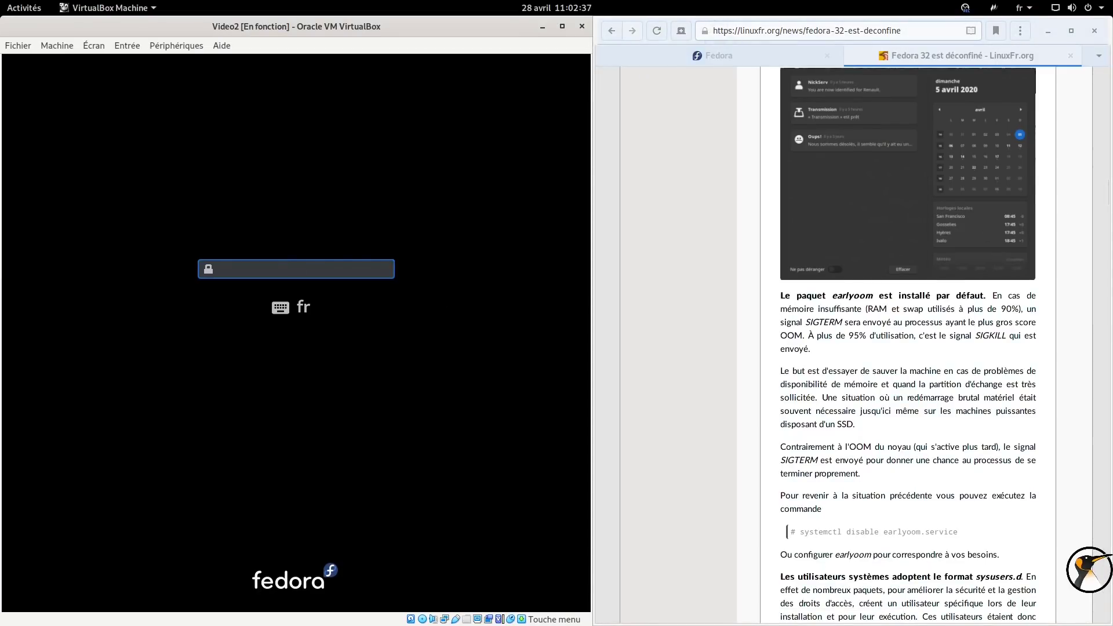
pyautogui.write('••••')
pyautogui.press('capslock')
pyautogui.press('capslock')
pyautogui.press('Return')
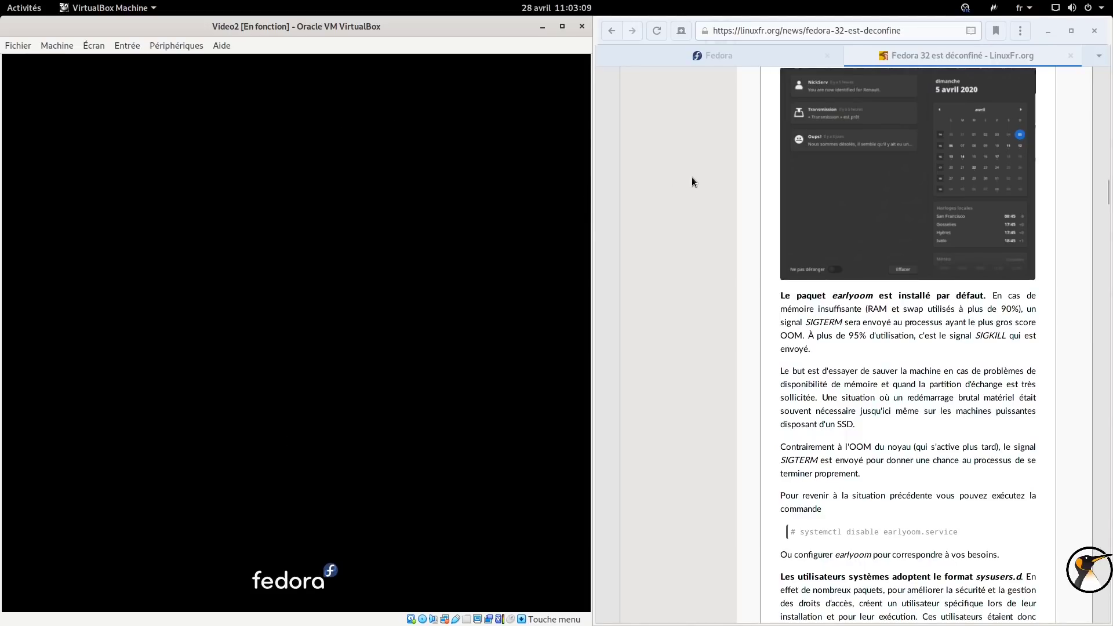
# Advance past Fedora's welcome, privacy and online accounts setup pages.
pyautogui.click(713, 220)
pyautogui.scroll(1, 712, 220)
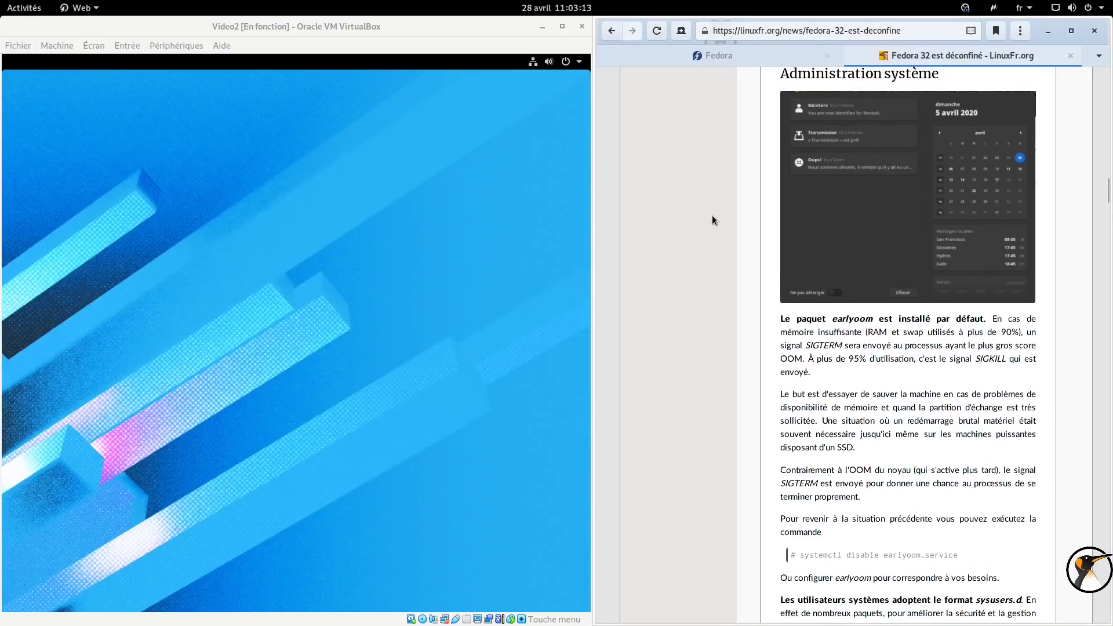
pyautogui.scroll(-1, 712, 220)
pyautogui.scroll(-1, 712, 216)
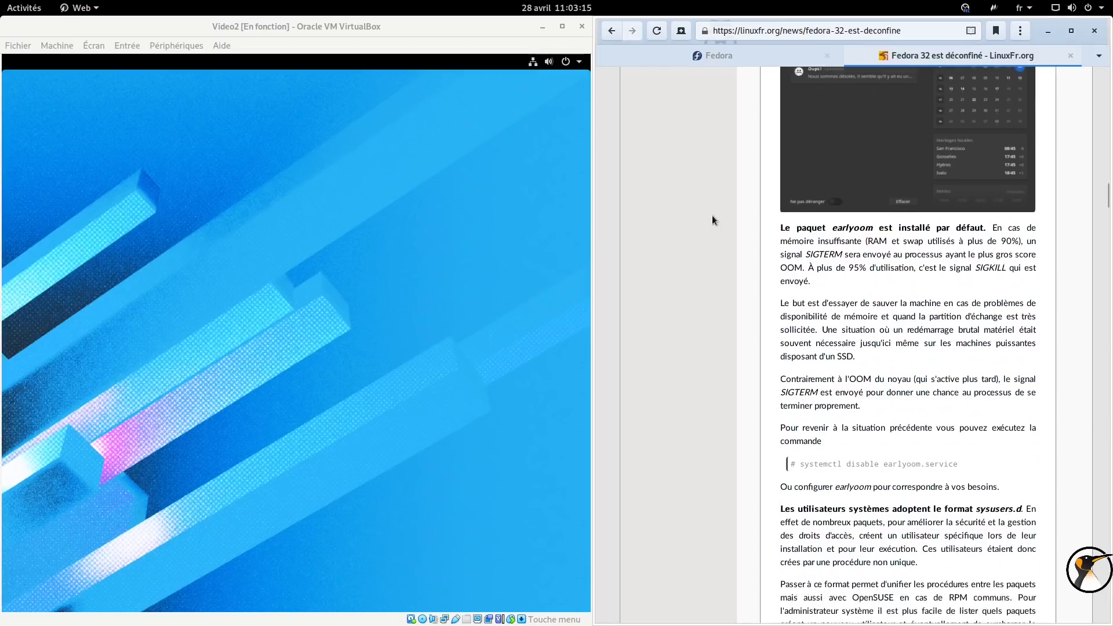
pyautogui.click(544, 121)
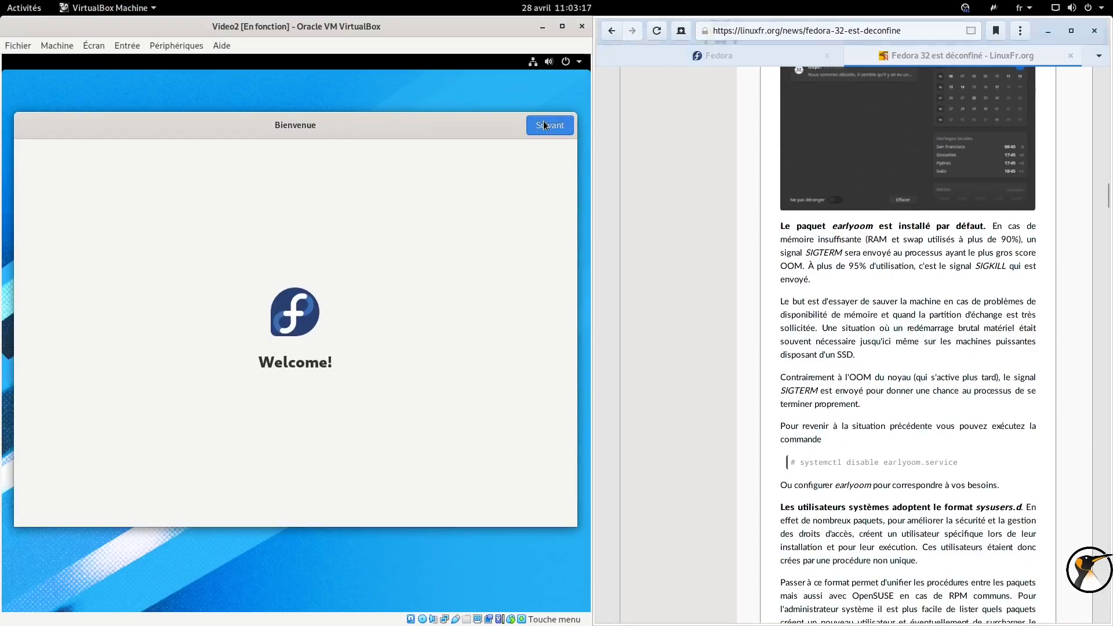
pyautogui.click(544, 121)
pyautogui.click(544, 121)
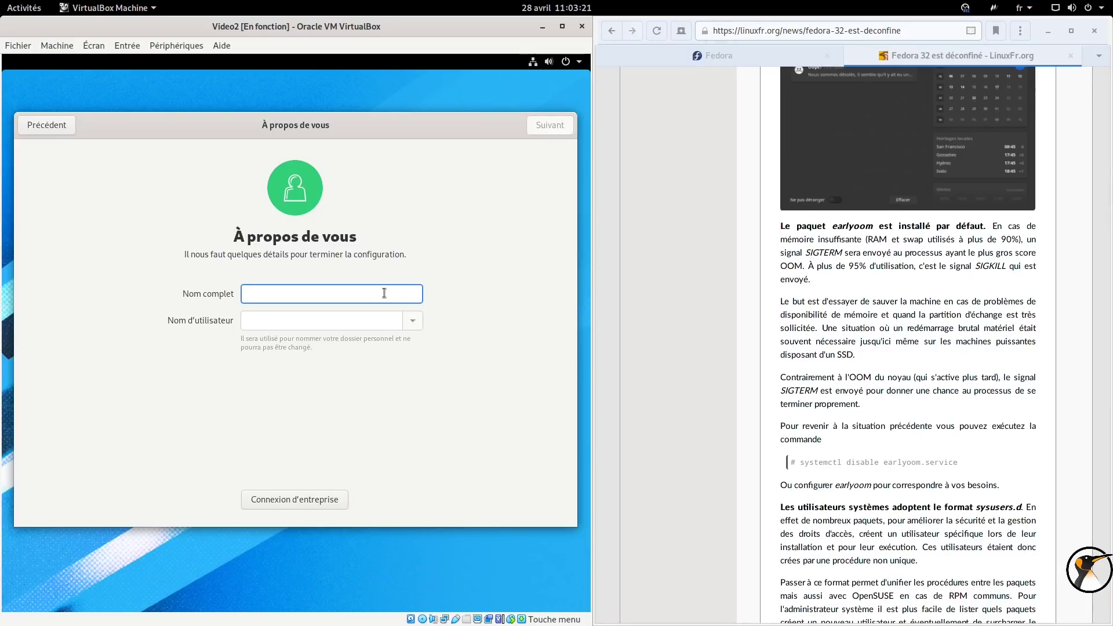
# Enter the user's full name and a confirmed password, then start using Fedora.
pyautogui.write('adrien')
pyautogui.press('Return')
pyautogui.write('••••')
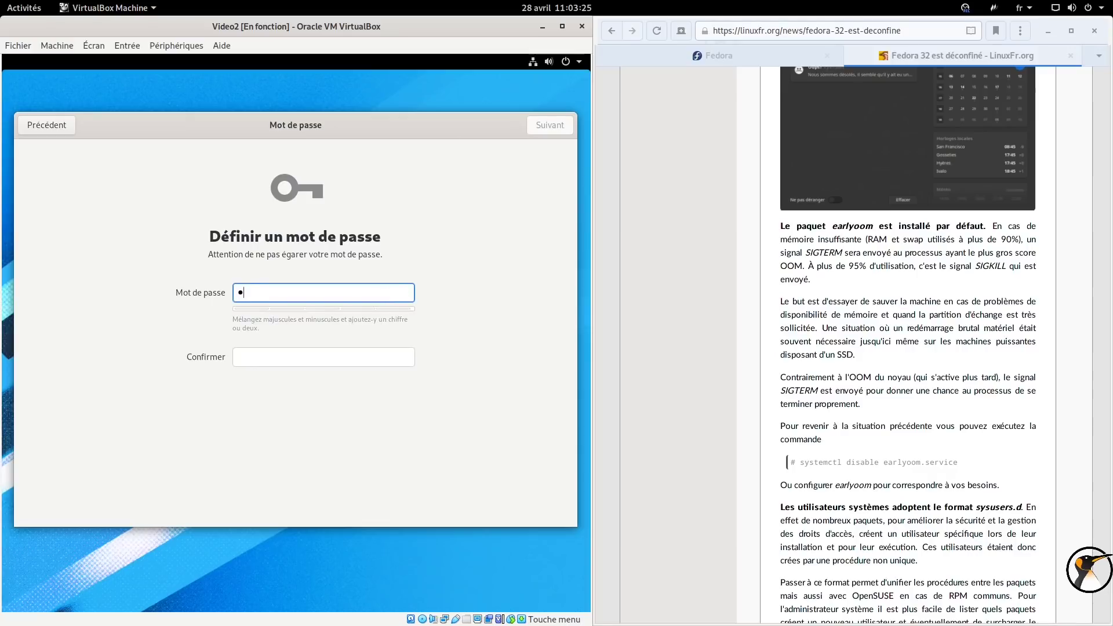
pyautogui.press('Tab')
pyautogui.write('••••')
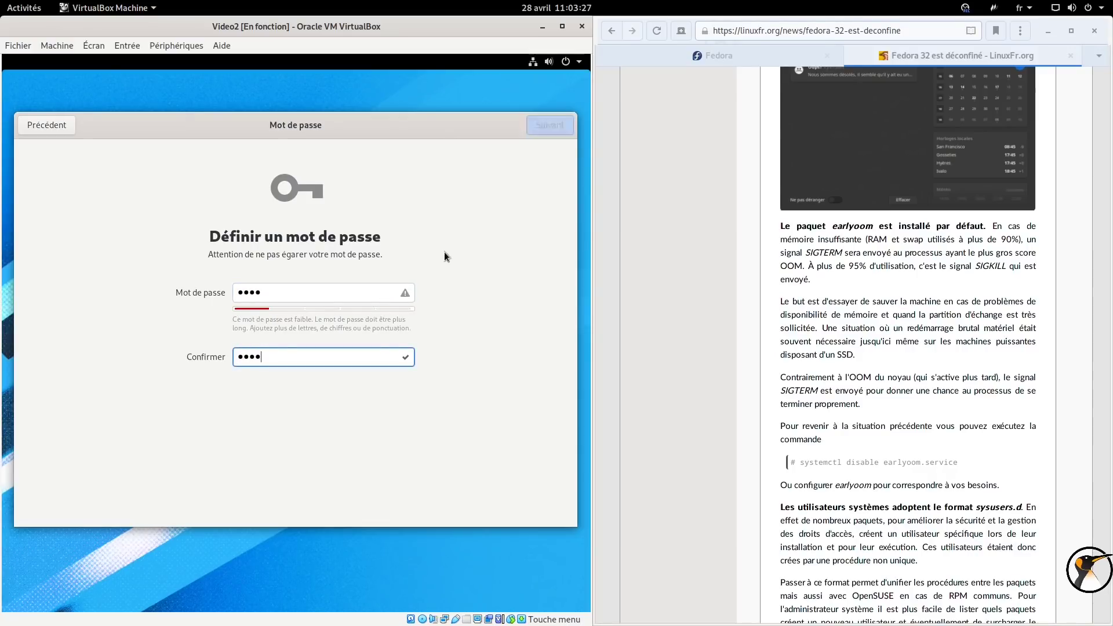
pyautogui.press('Return')
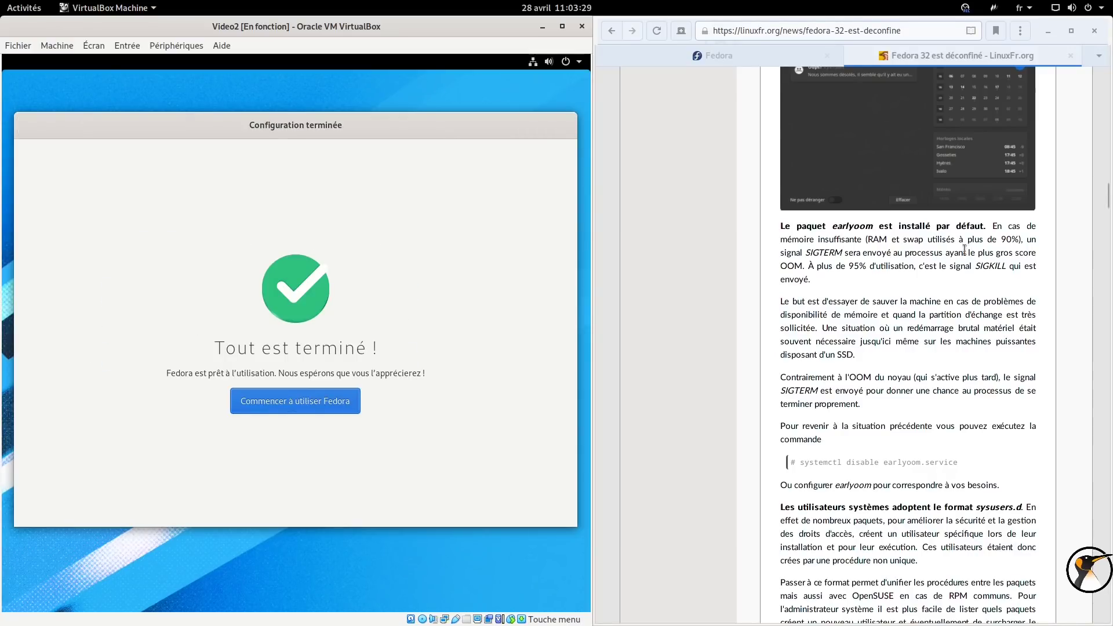
pyautogui.click(325, 405)
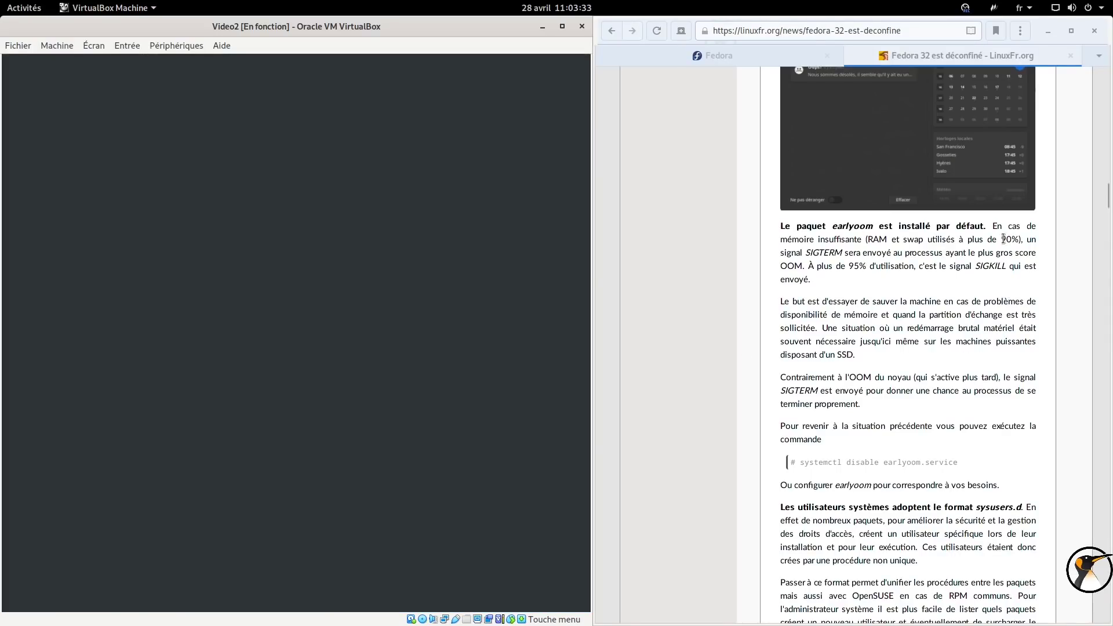
pyautogui.moveTo(1012, 239); pyautogui.dragTo(873, 240)
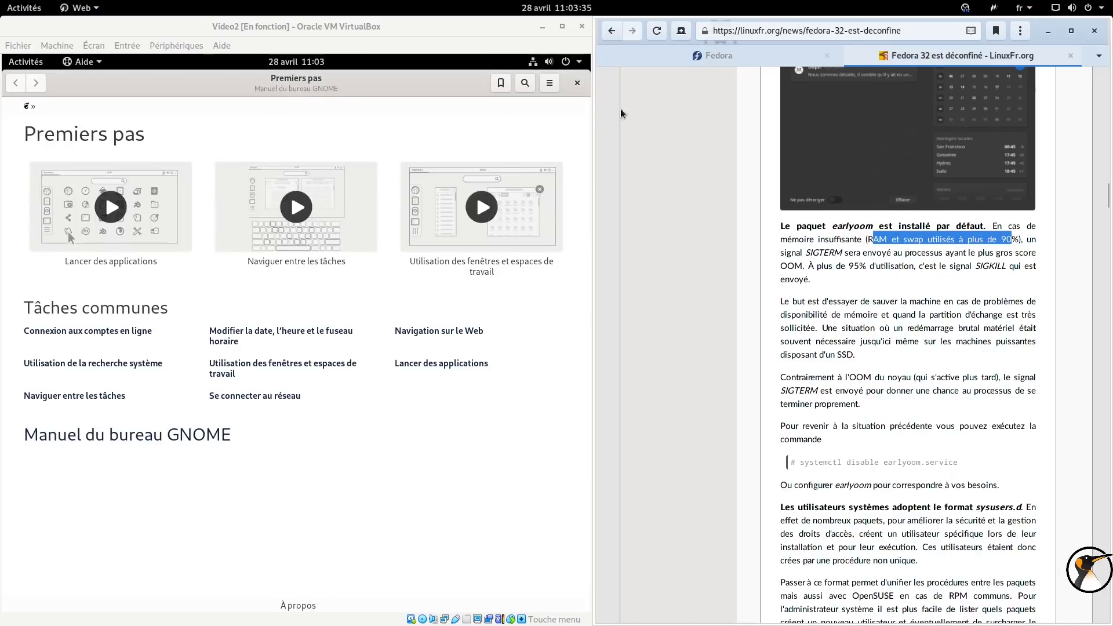
# Close the Premiers pas help window and dismiss the 'Oups !' crash notice.
pyautogui.click(577, 82)
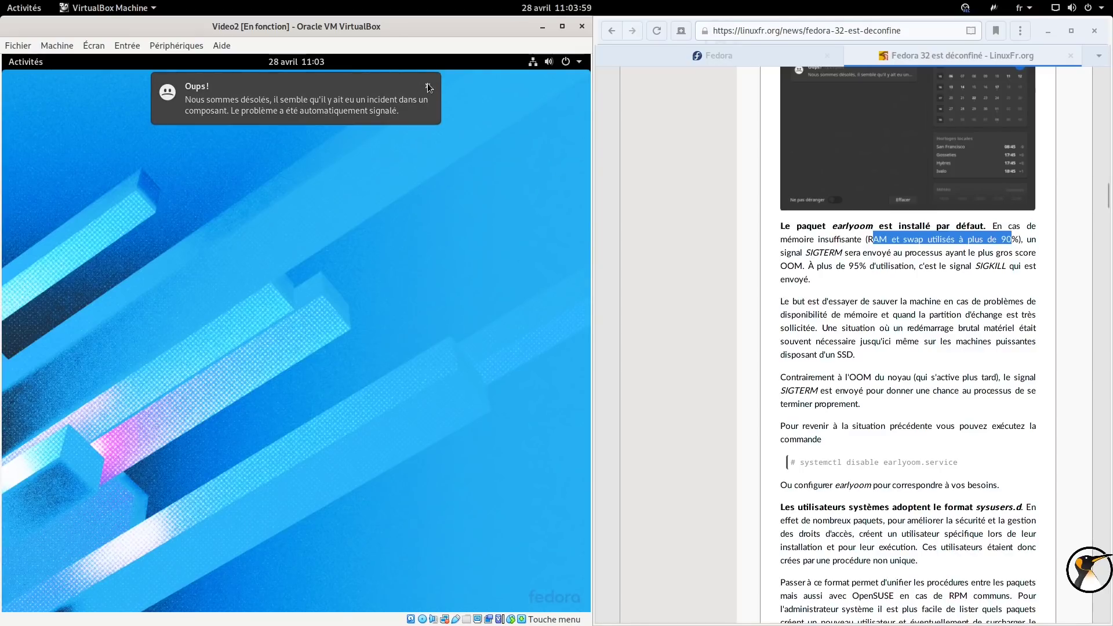
pyautogui.click(427, 84)
pyautogui.click(866, 262)
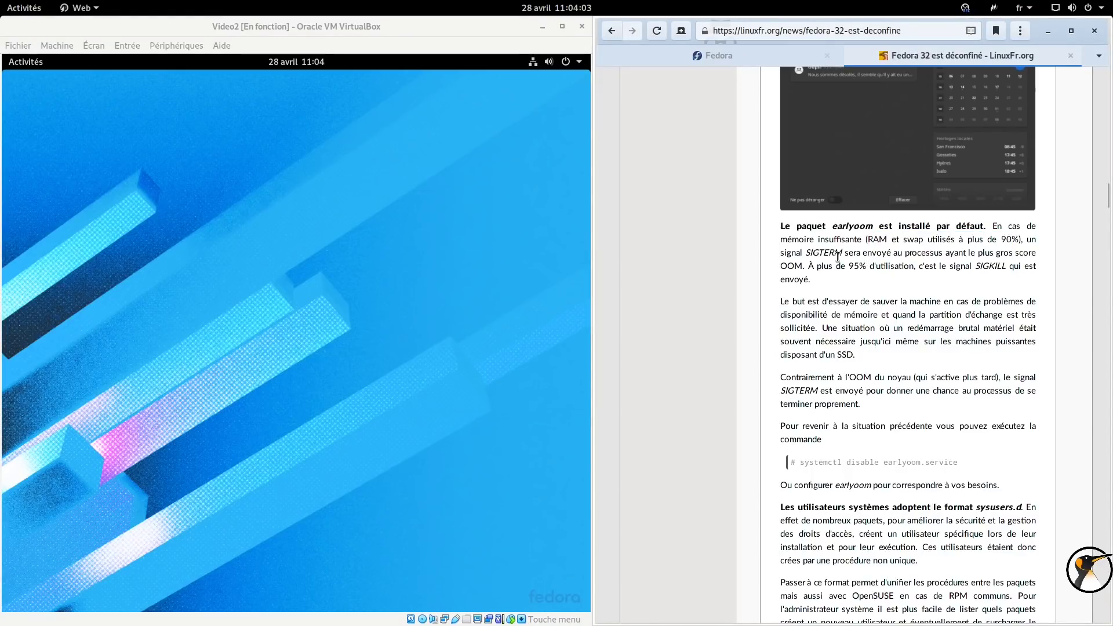
# Select the terms earlyoom, SIGTERM, 90%, 95 and SIGKILL in the article's earlyoom paragraph.
pyautogui.doubleClick(850, 226)
pyautogui.doubleClick(823, 253)
pyautogui.moveTo(1020, 238); pyautogui.dragTo(999, 239)
pyautogui.doubleClick(828, 254)
pyautogui.doubleClick(857, 268)
pyautogui.doubleClick(995, 267)
# Select the 'systemctl disable earlyoom.service' line in the article's code block.
pyautogui.scroll(-1, 951, 273)
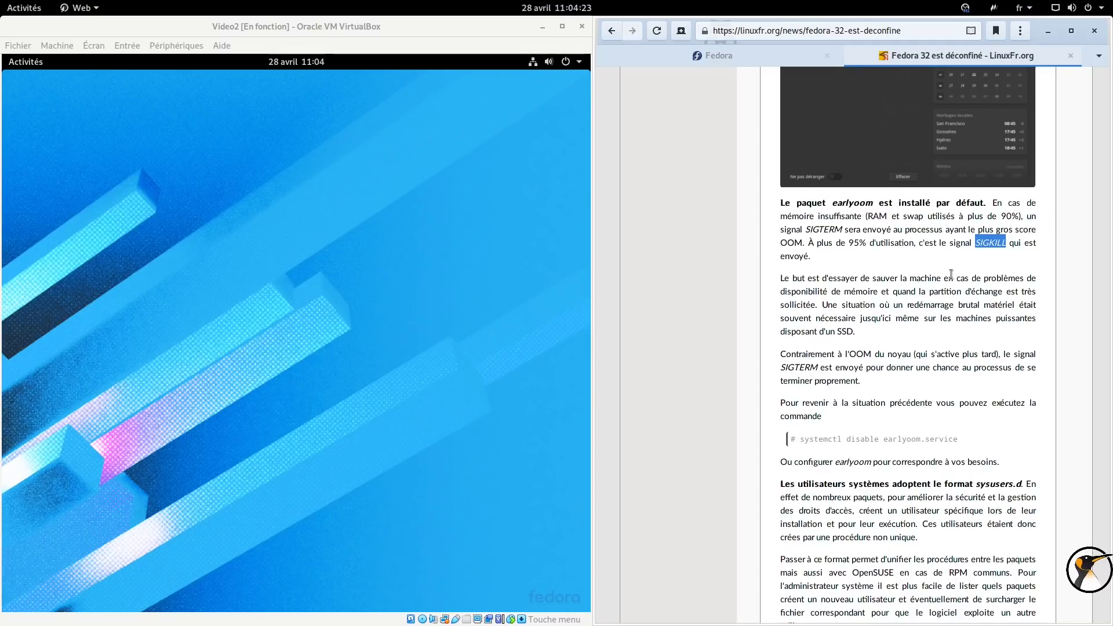
pyautogui.scroll(-5, 951, 273)
pyautogui.moveTo(801, 302); pyautogui.dragTo(964, 300)
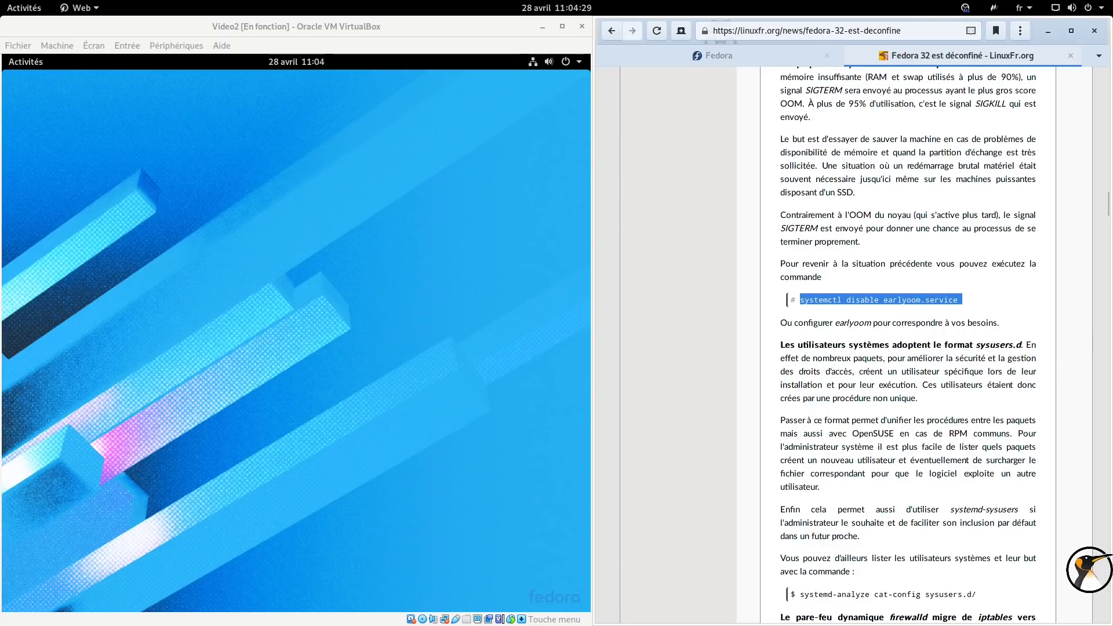
pyautogui.hotkey('alt', 'Tab')
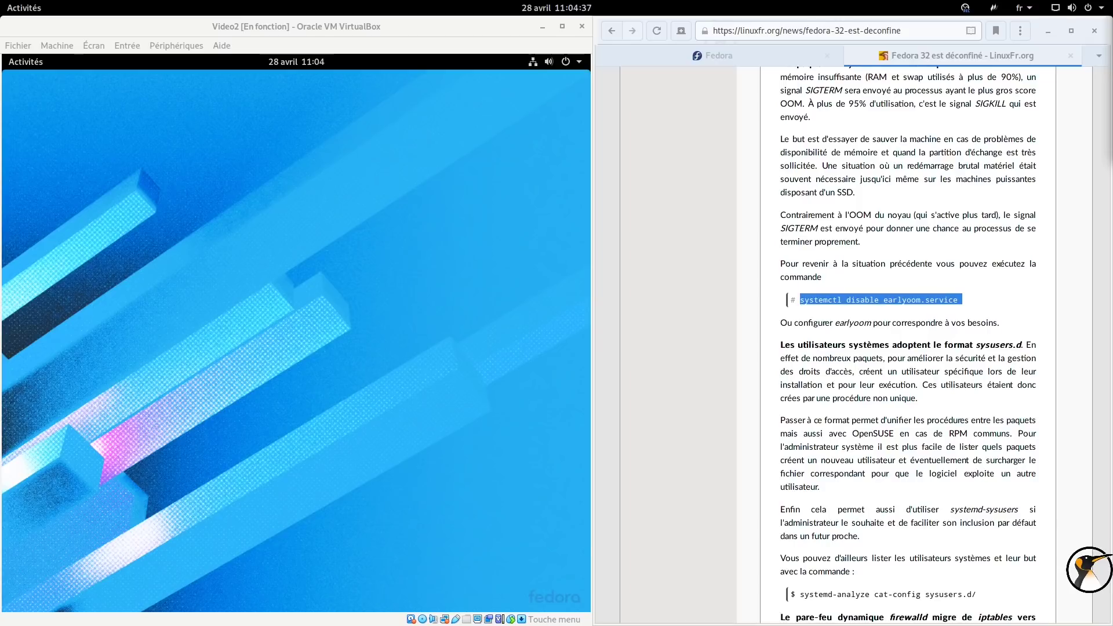
# Run 'eix earlyo' in a new Terminal to look up the earlyoom package, then close it.
pyautogui.moveTo(491, 624)
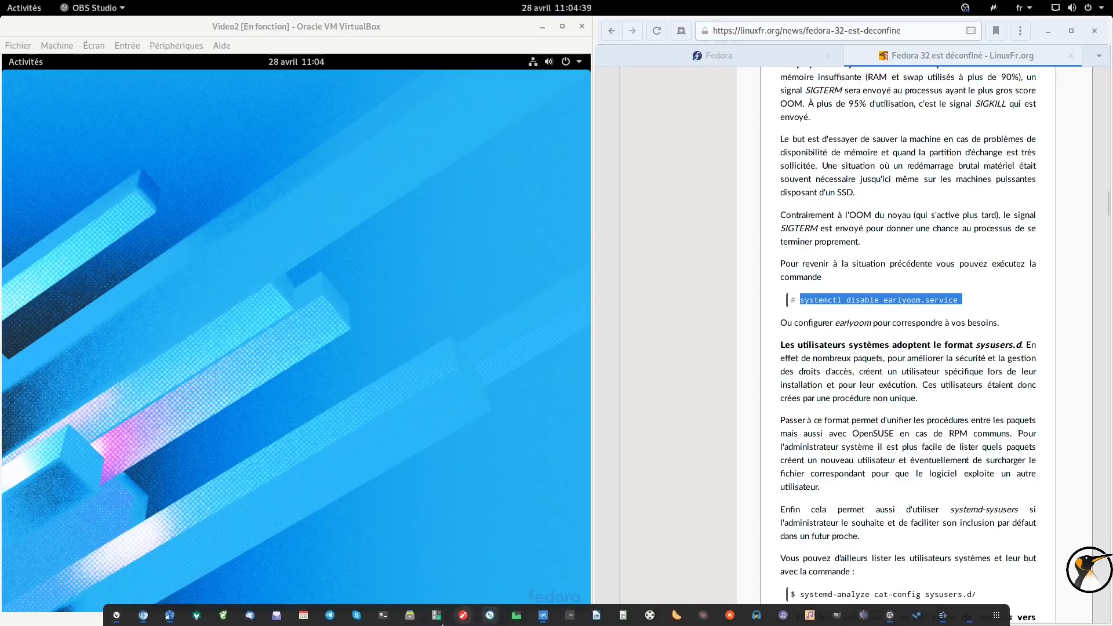
pyautogui.click(381, 616)
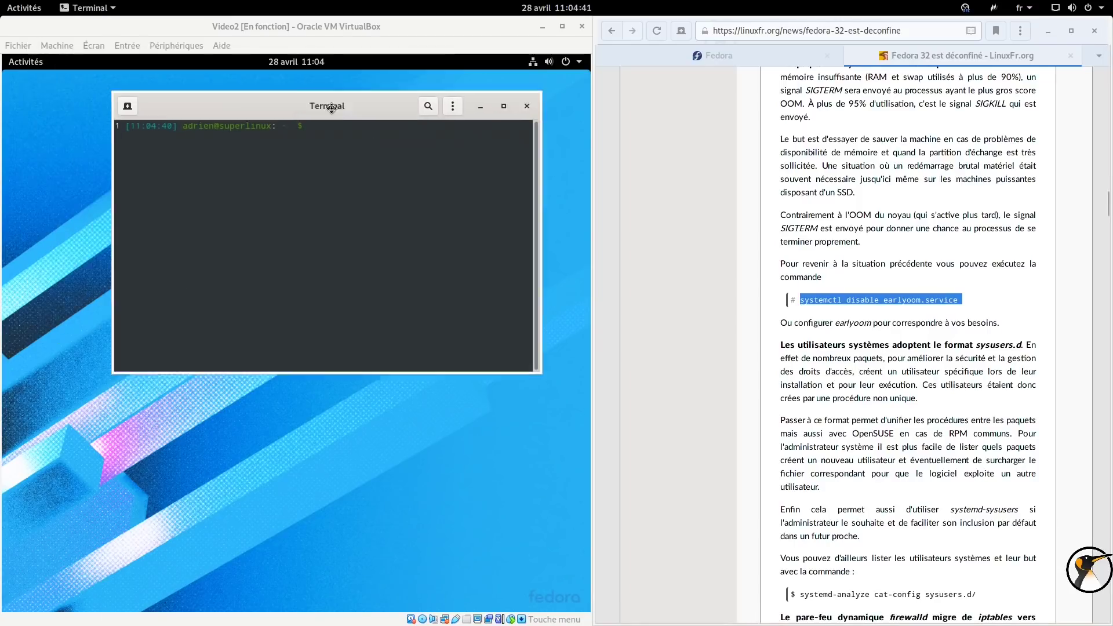
pyautogui.write('eix e')
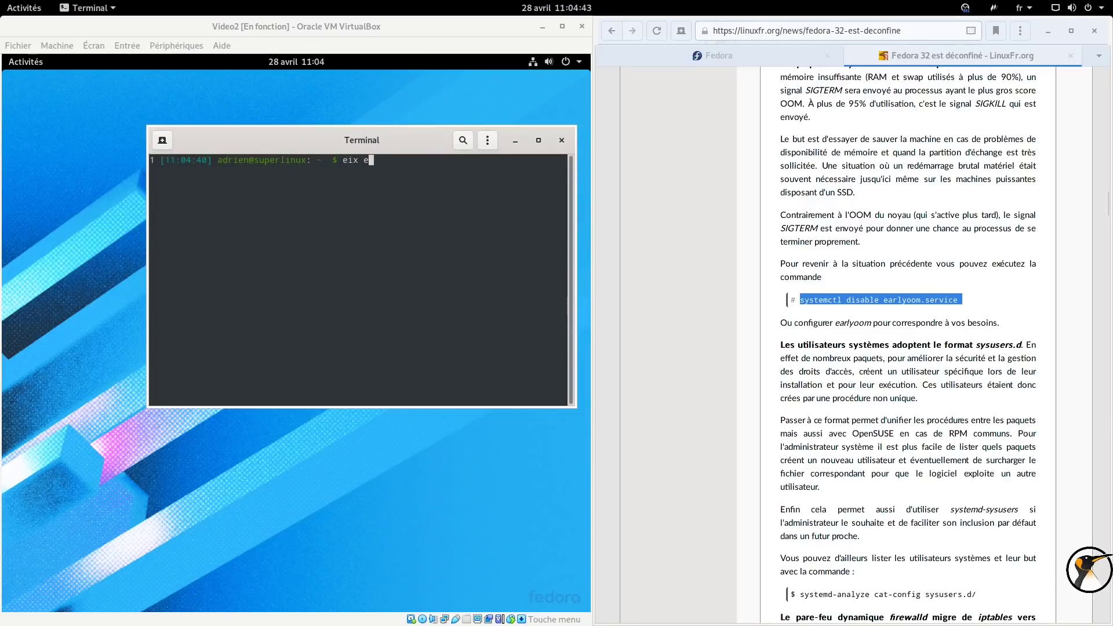
pyautogui.write('arlyo')
pyautogui.press('Return')
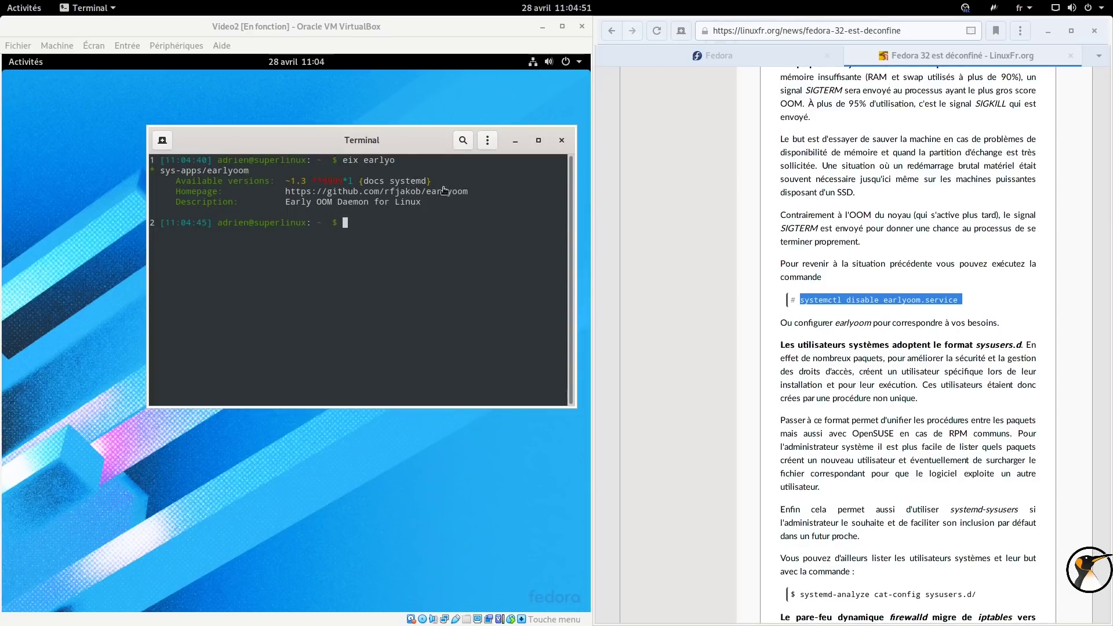
pyautogui.click(562, 141)
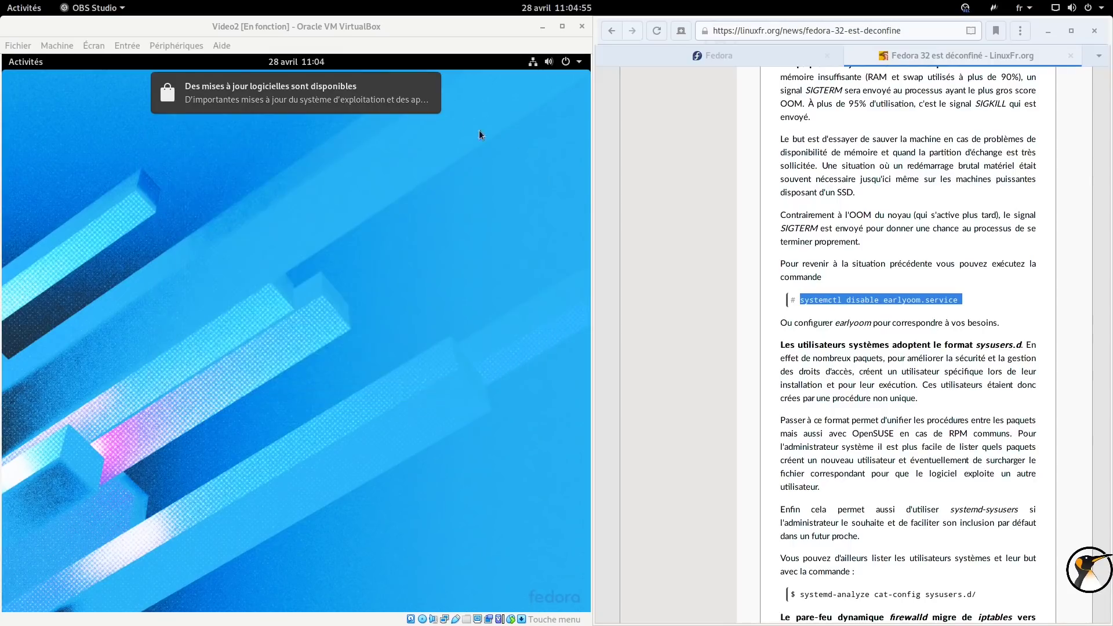
# Open pending updates in GNOME Logiciels, review the update preferences, then return to Explorer.
pyautogui.moveTo(439, 89)
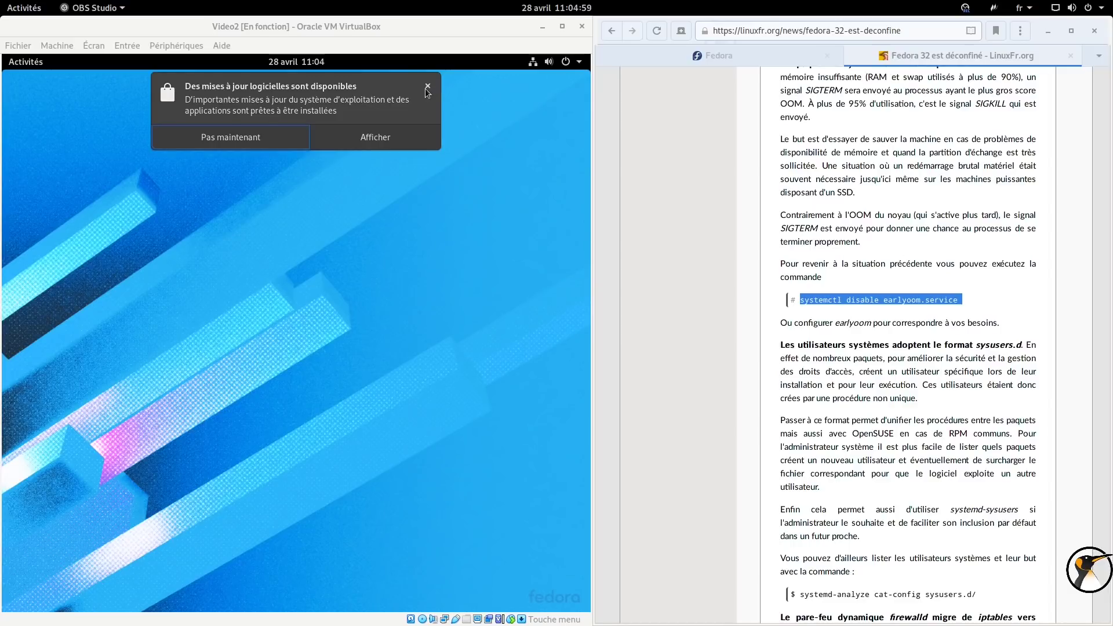
pyautogui.click(312, 64)
pyautogui.click(242, 124)
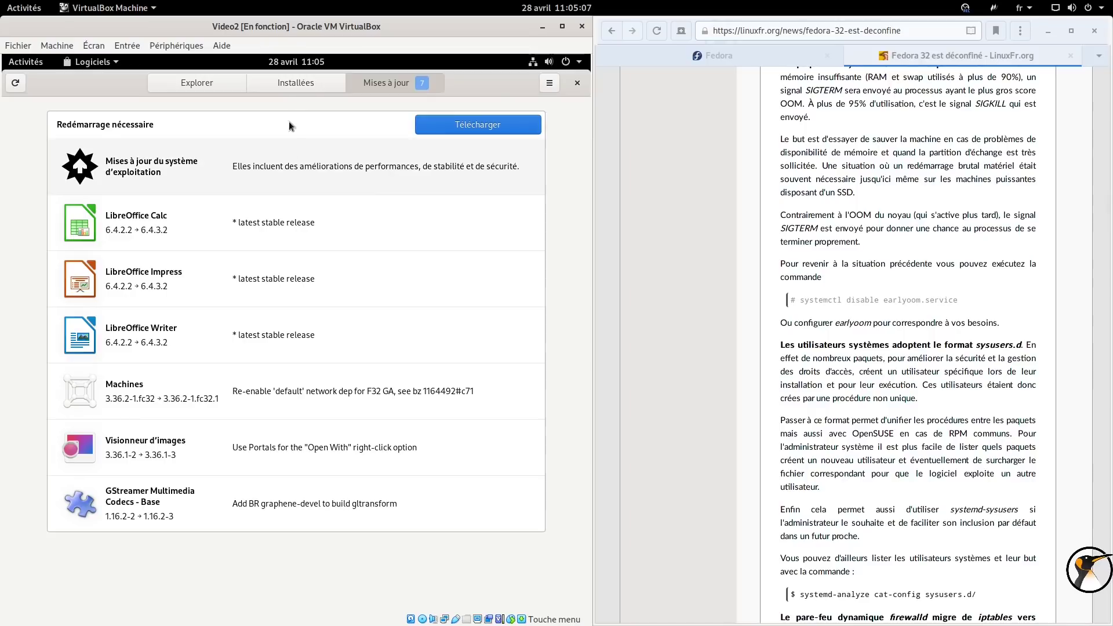
pyautogui.click(546, 85)
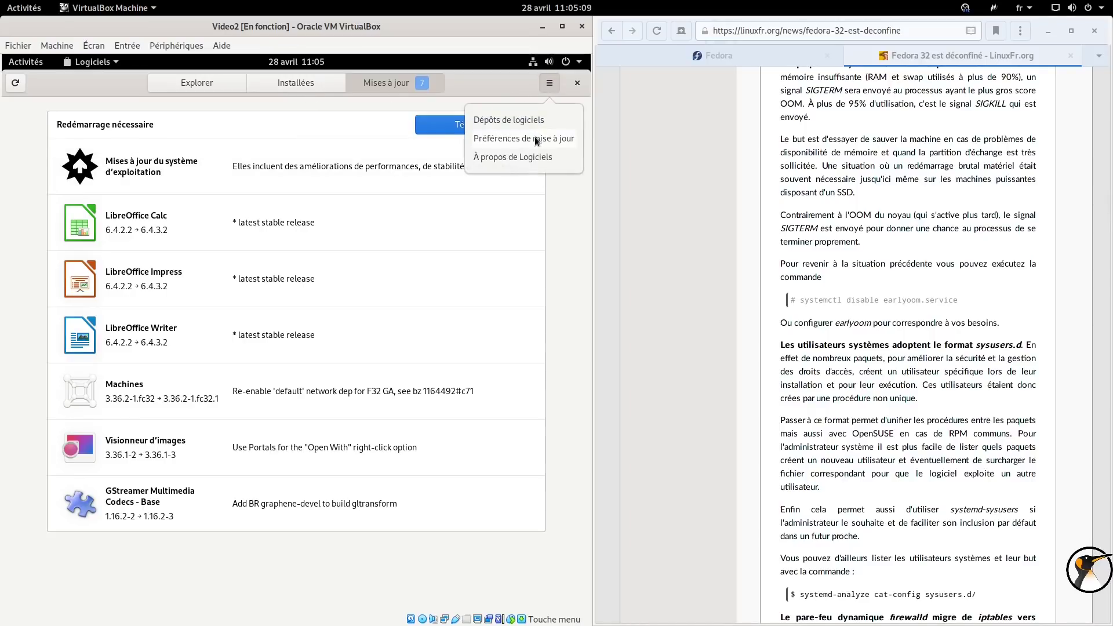
pyautogui.click(537, 145)
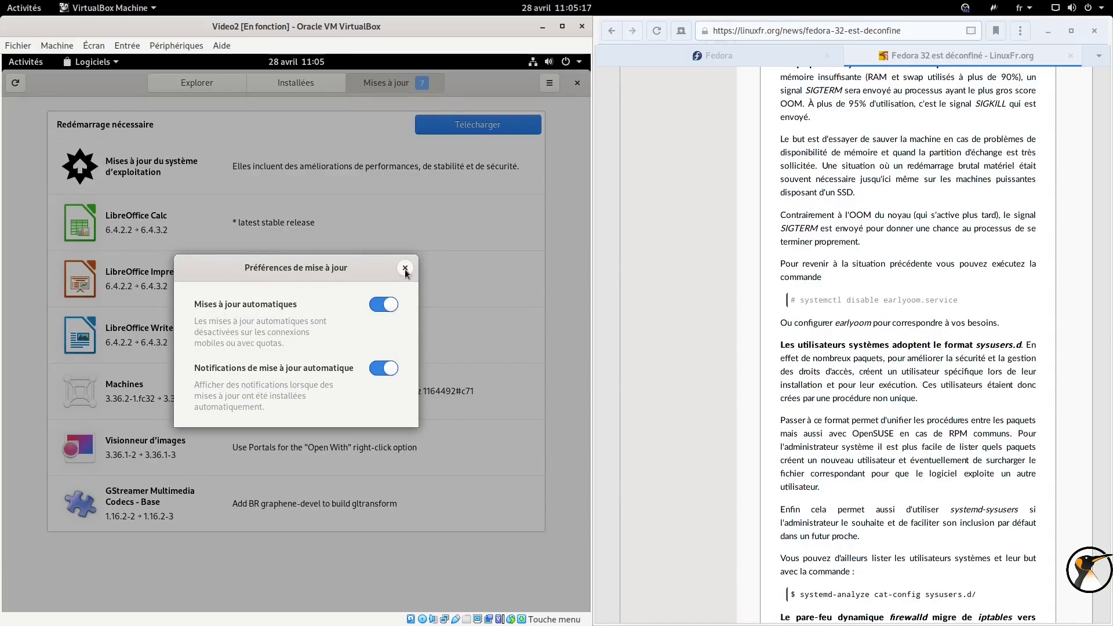
pyautogui.click(405, 268)
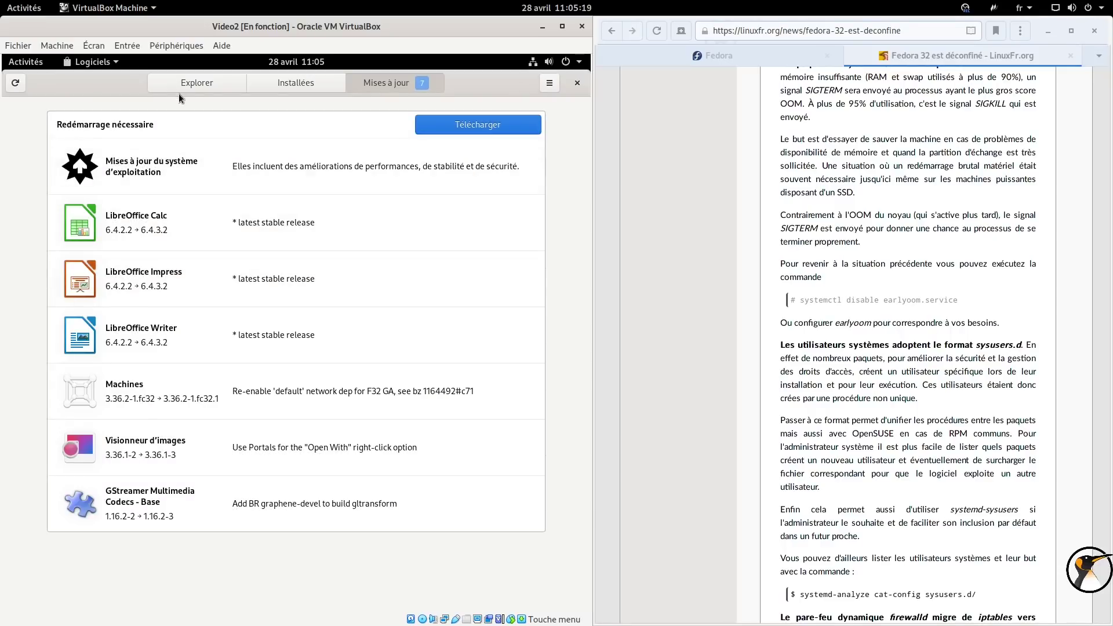
pyautogui.click(210, 86)
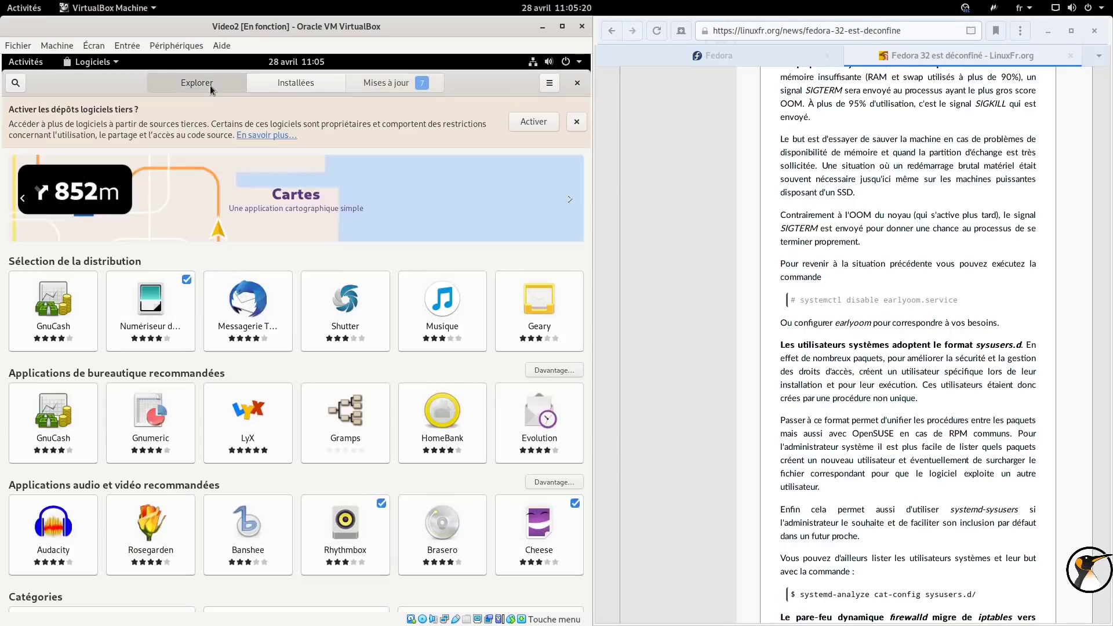
# Enable third-party repositories and review the Dépôts de logiciels list in GNOME Logiciels.
pyautogui.click(530, 124)
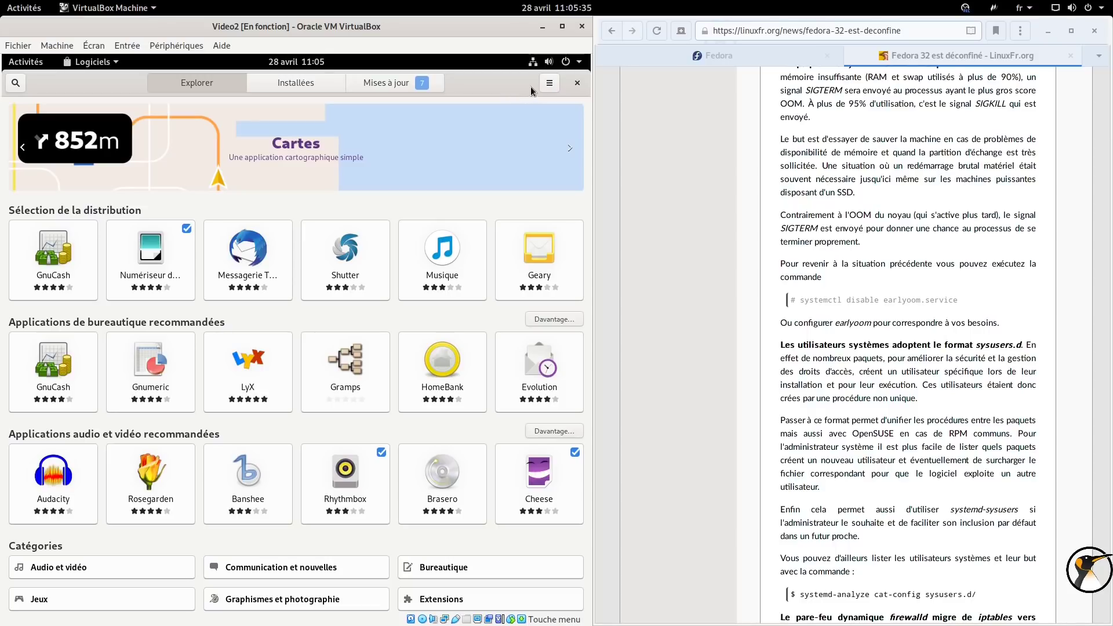
pyautogui.click(558, 84)
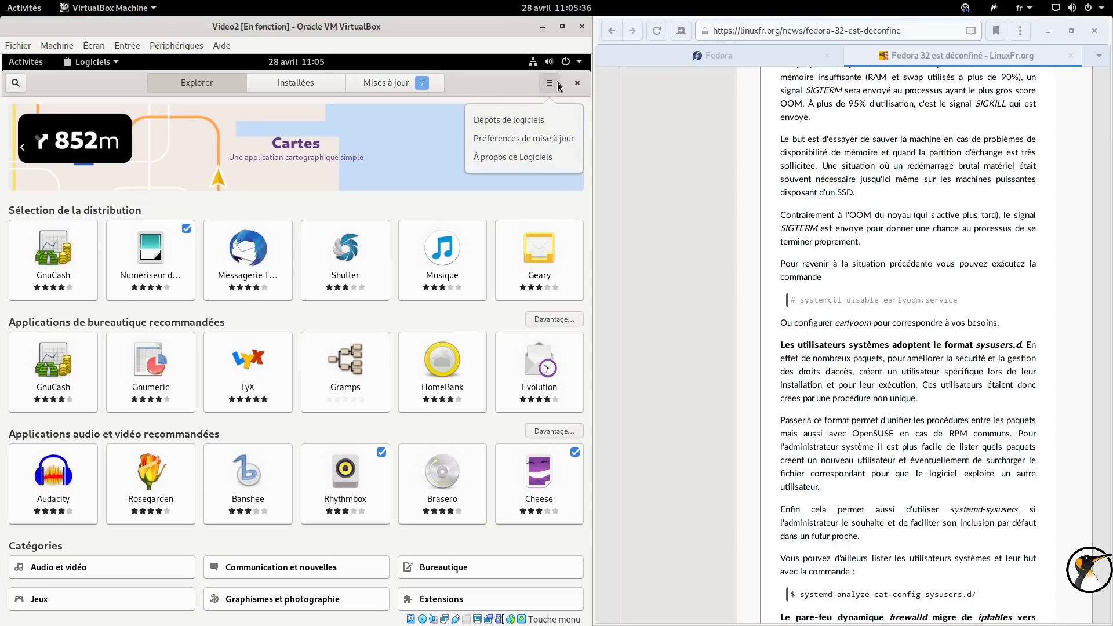
pyautogui.click(527, 118)
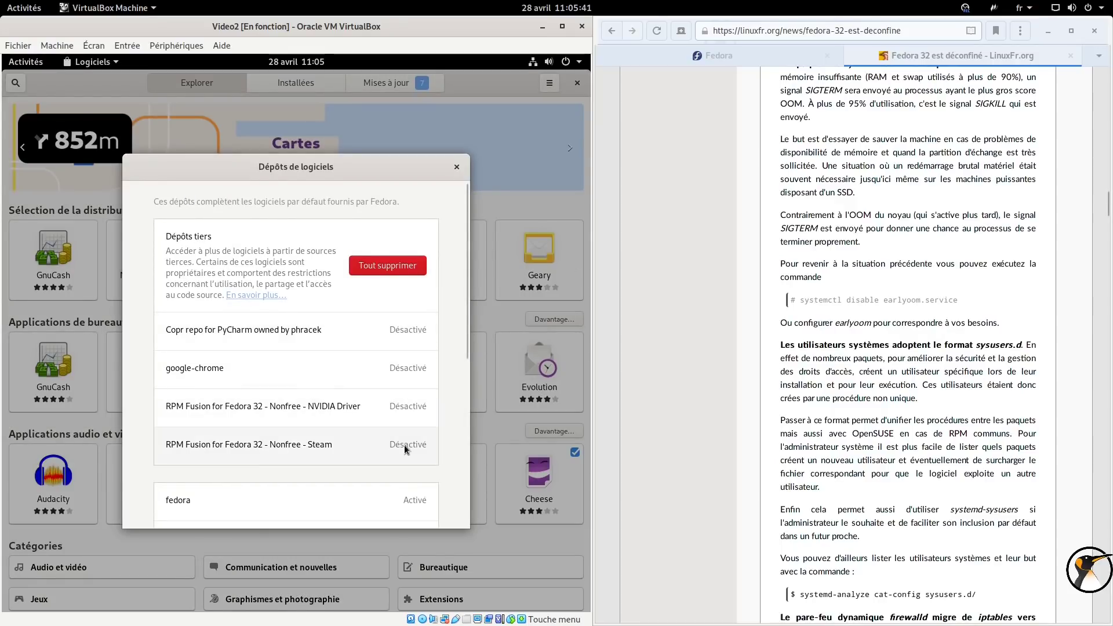
pyautogui.click(456, 168)
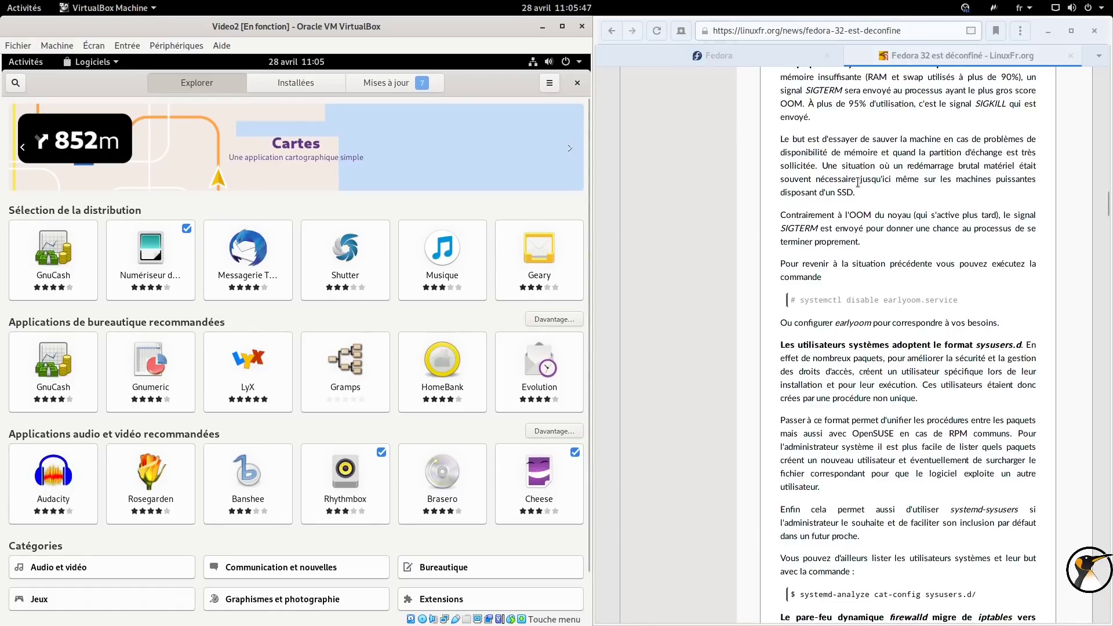
pyautogui.scroll(-2, 858, 182)
# Jump around the Fedora 32 article and scroll down to the firewalld changes.
pyautogui.scroll(-3, 858, 182)
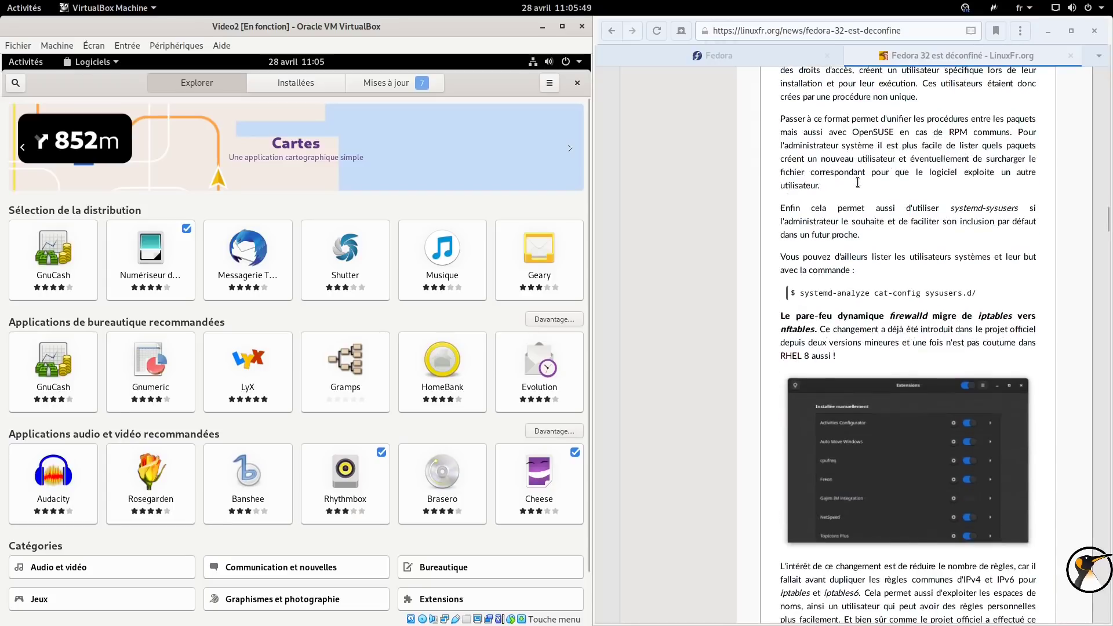
pyautogui.press('End')
pyautogui.press('Home')
pyautogui.scroll(-3, 900, 249)
pyautogui.press('End')
pyautogui.press('Home')
pyautogui.moveTo(1101, 83); pyautogui.dragTo(1075, 225)
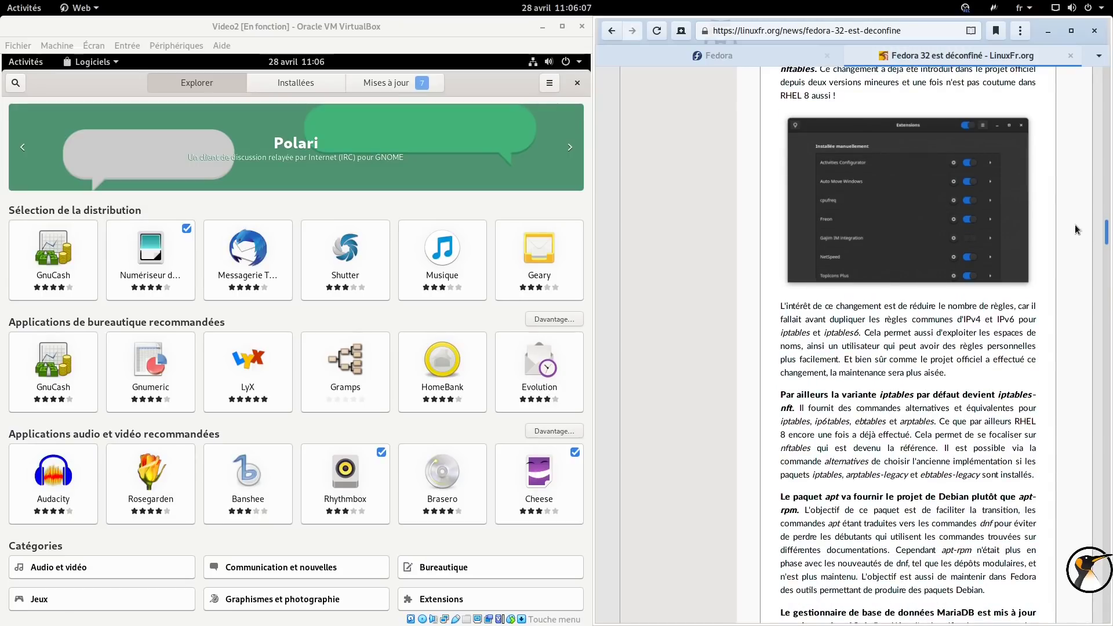
pyautogui.scroll(-3, 1072, 226)
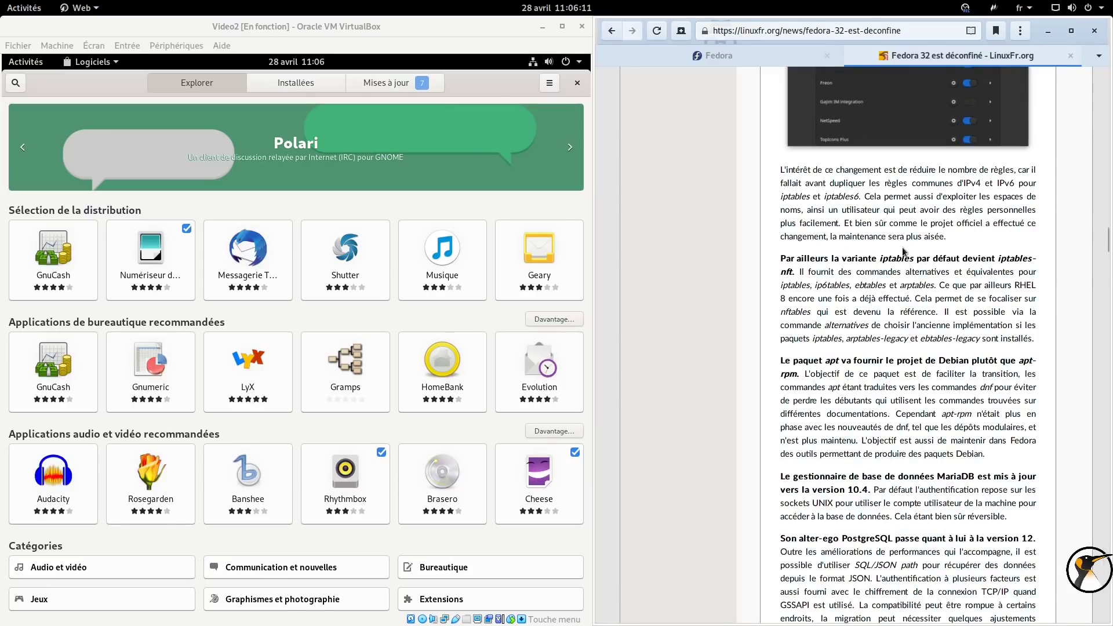
# Highlight passages on iptables and Python 2 while scrolling toward the Projet Fedora section.
pyautogui.moveTo(881, 259); pyautogui.dragTo(915, 259)
pyautogui.click(998, 258)
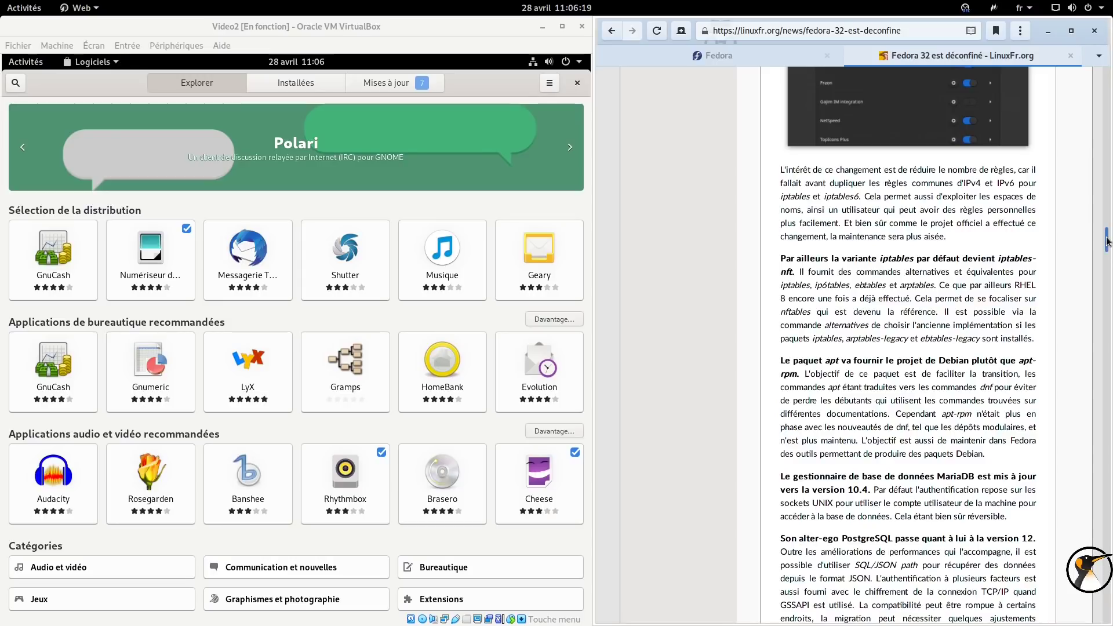
pyautogui.moveTo(1110, 241); pyautogui.dragTo(1105, 300)
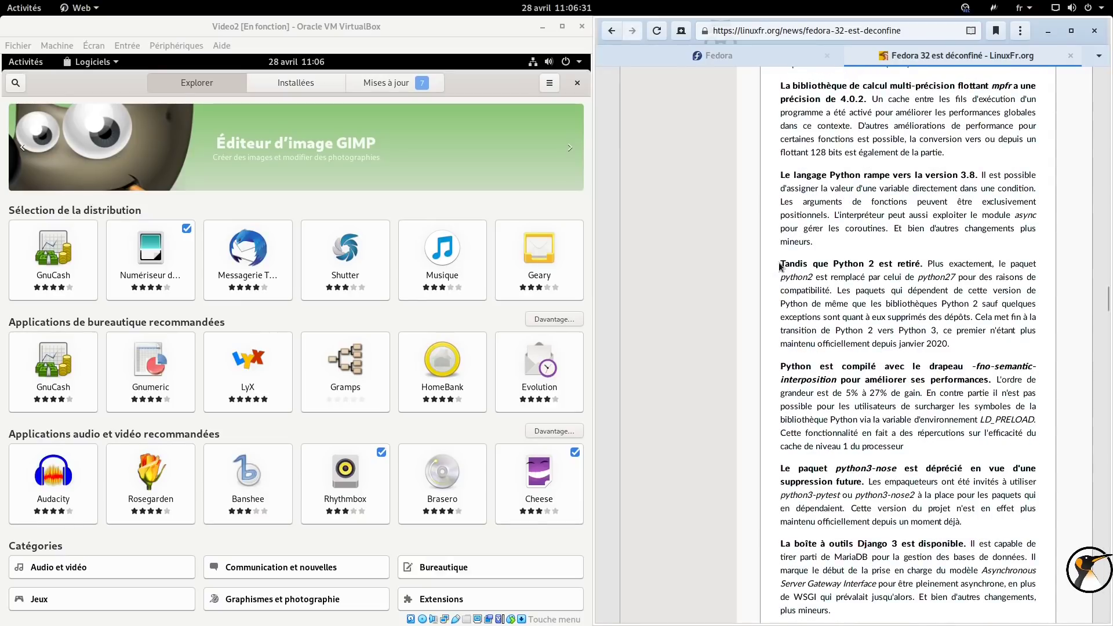
pyautogui.moveTo(781, 264); pyautogui.dragTo(920, 266)
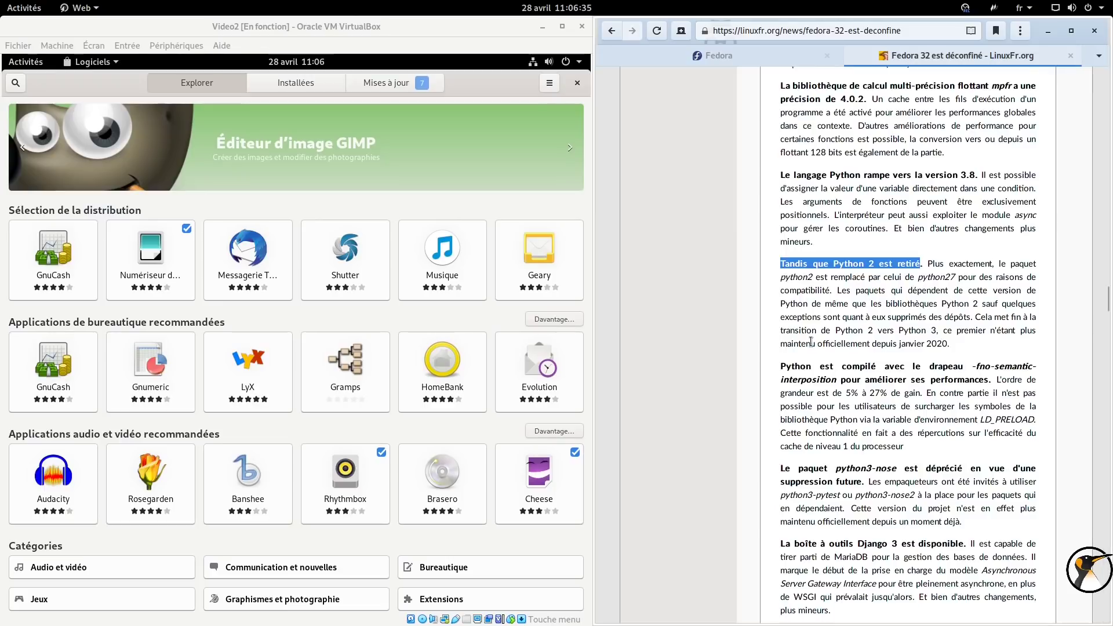
pyautogui.moveTo(813, 342); pyautogui.dragTo(962, 345)
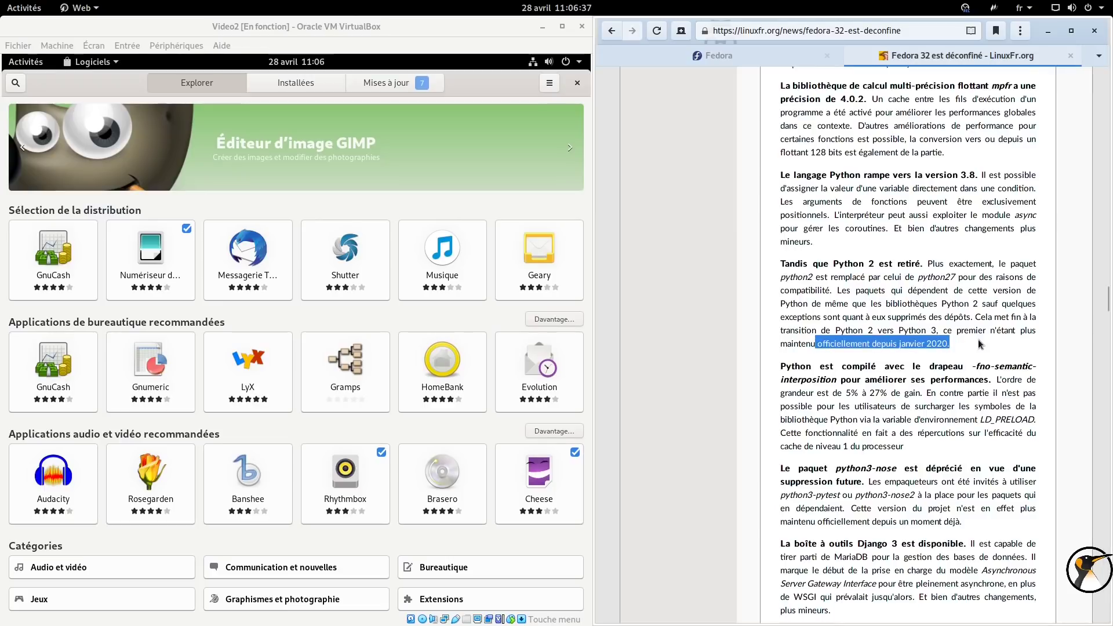
pyautogui.scroll(-2, 1108, 306)
pyautogui.moveTo(1108, 306); pyautogui.dragTo(1108, 375)
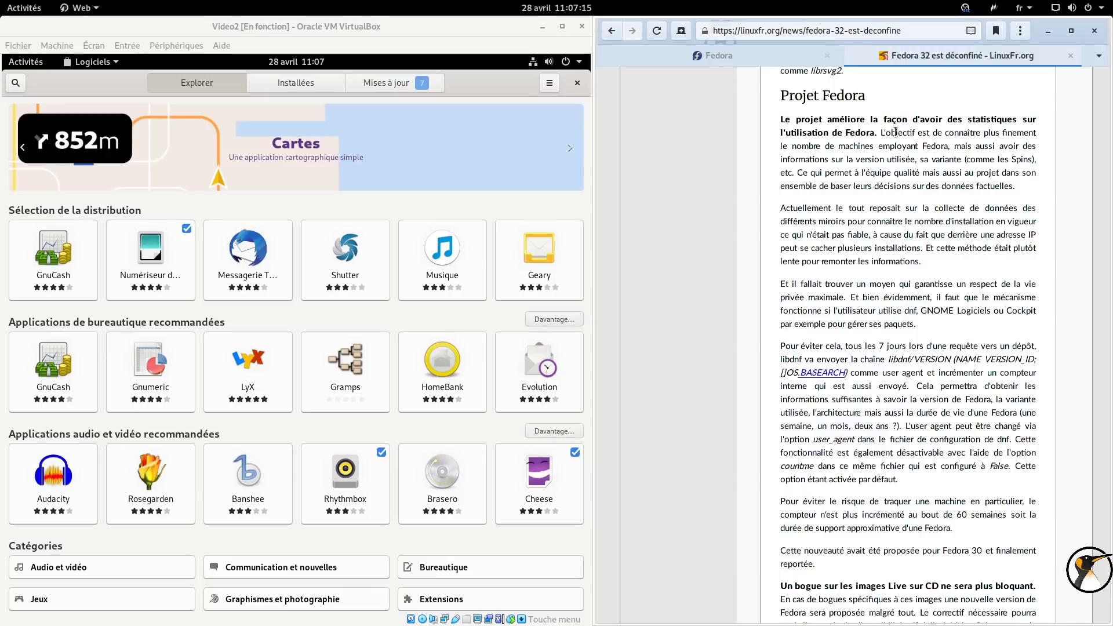
pyautogui.moveTo(771, 209); pyautogui.dragTo(952, 264)
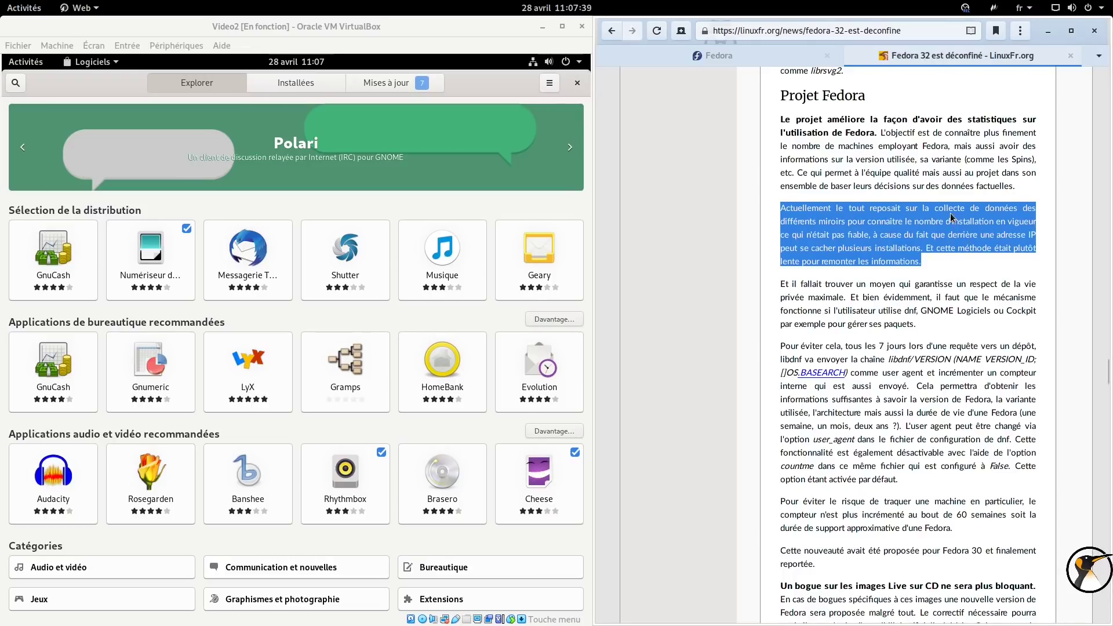
pyautogui.scroll(-2, 952, 214)
pyautogui.moveTo(949, 218); pyautogui.dragTo(1042, 214)
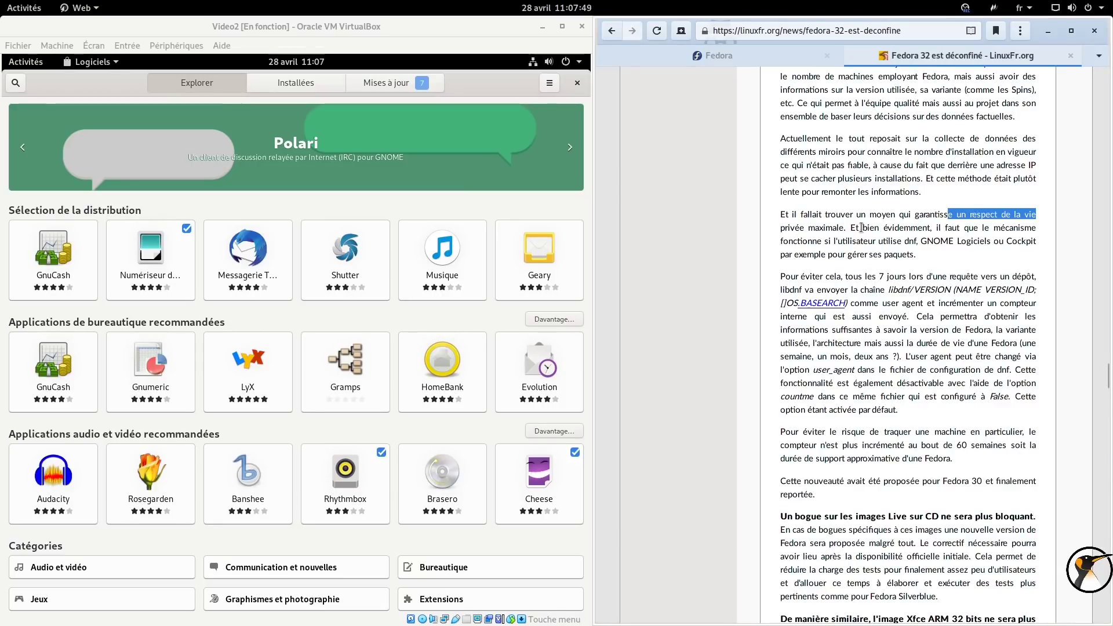
pyautogui.click(906, 241)
pyautogui.doubleClick(909, 242)
pyautogui.doubleClick(937, 242)
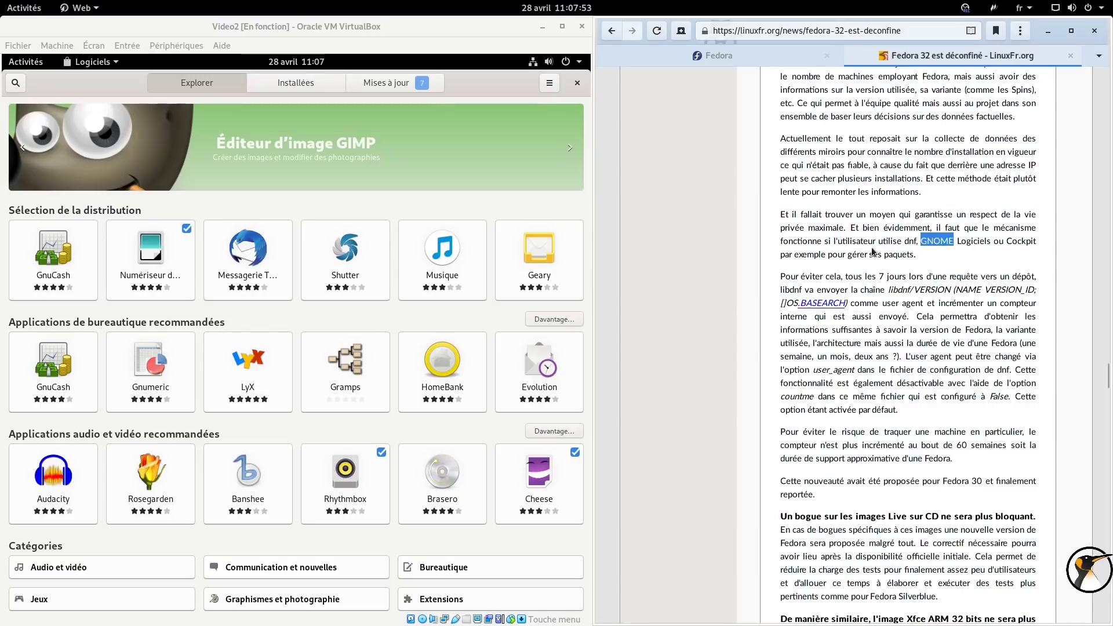
pyautogui.doubleClick(1024, 241)
pyautogui.scroll(-5, 970, 239)
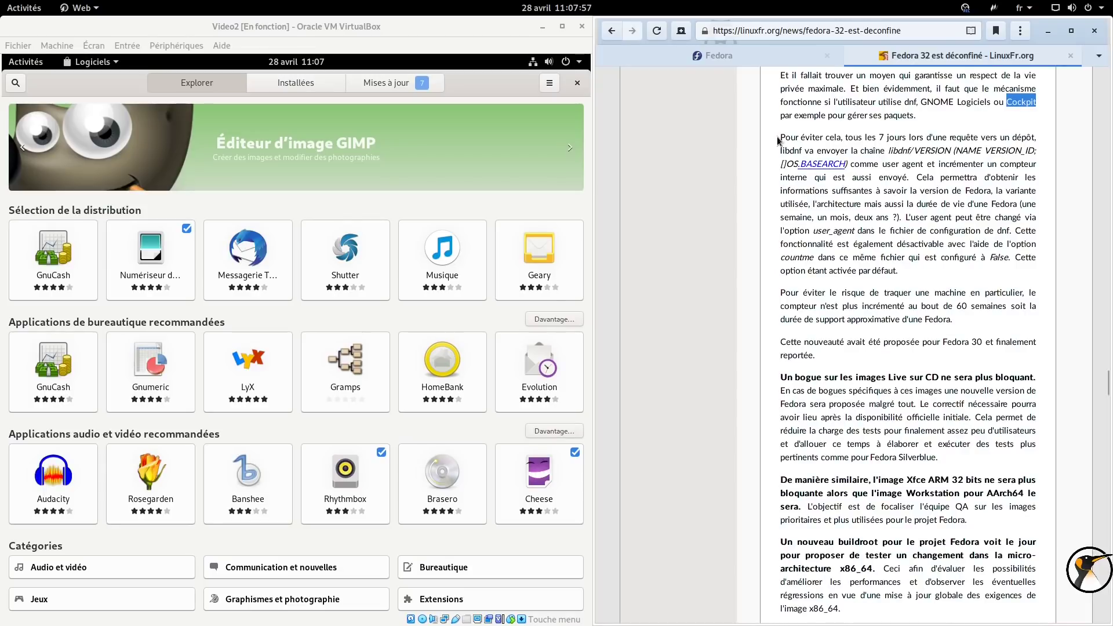
pyautogui.moveTo(781, 137); pyautogui.dragTo(969, 271)
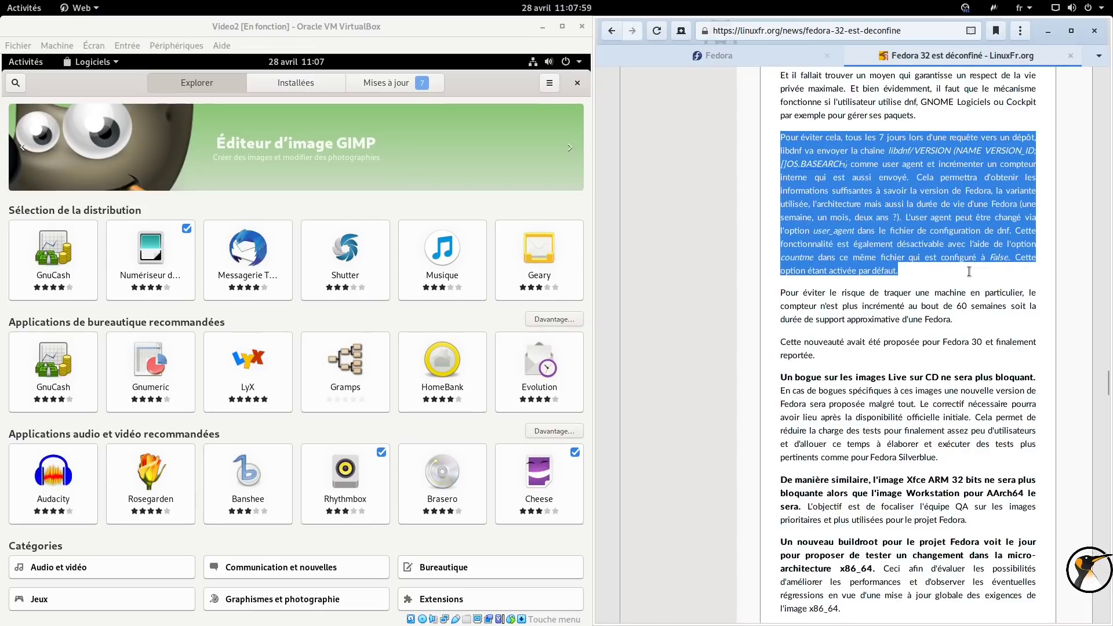
pyautogui.click(880, 154)
pyautogui.moveTo(887, 151); pyautogui.dragTo(848, 164)
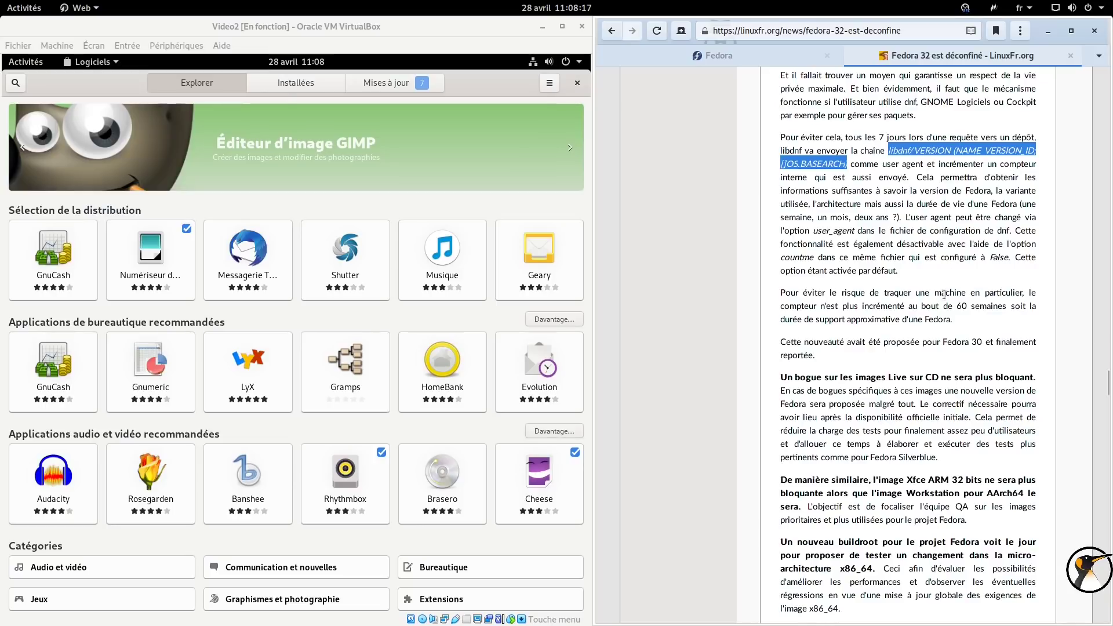
pyautogui.moveTo(923, 306); pyautogui.dragTo(981, 307)
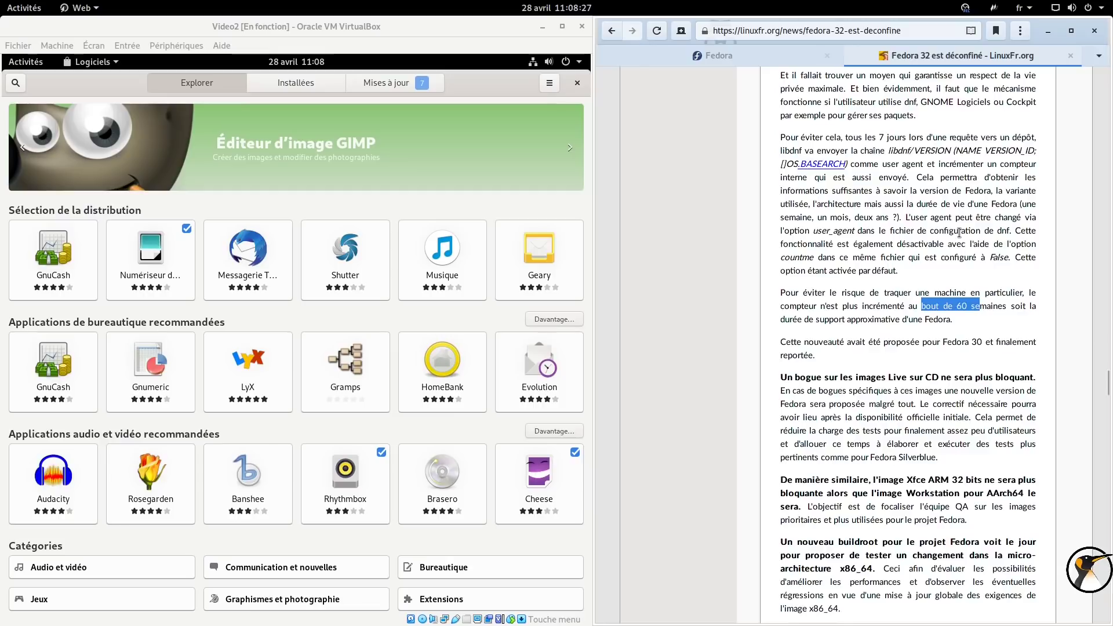
pyautogui.doubleClick(799, 257)
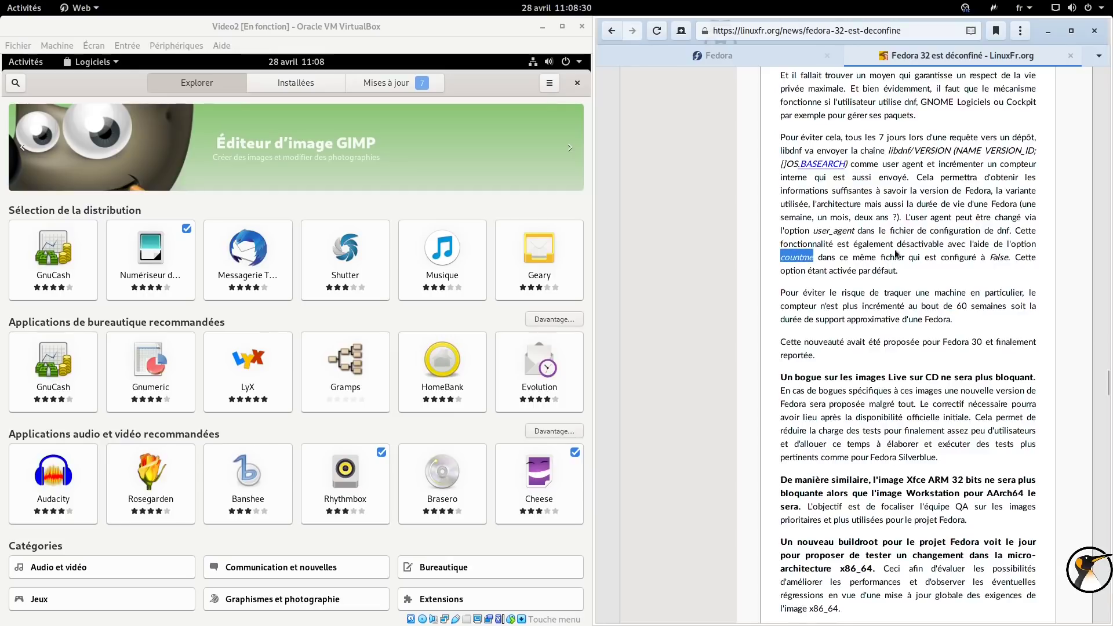
pyautogui.doubleClick(993, 258)
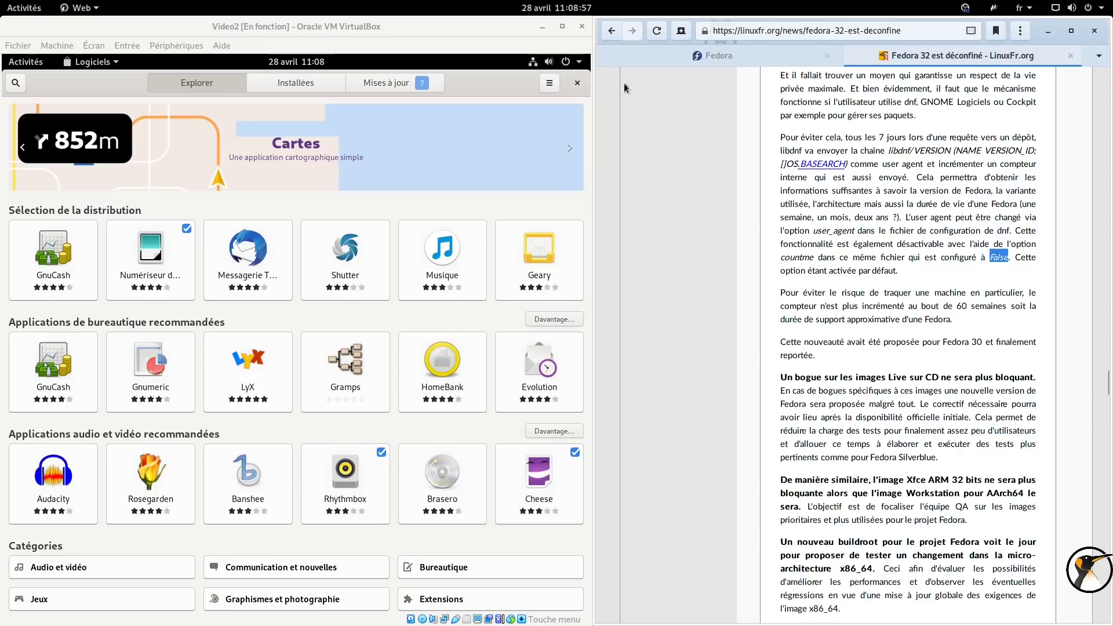
pyautogui.scroll(-15, 974, 166)
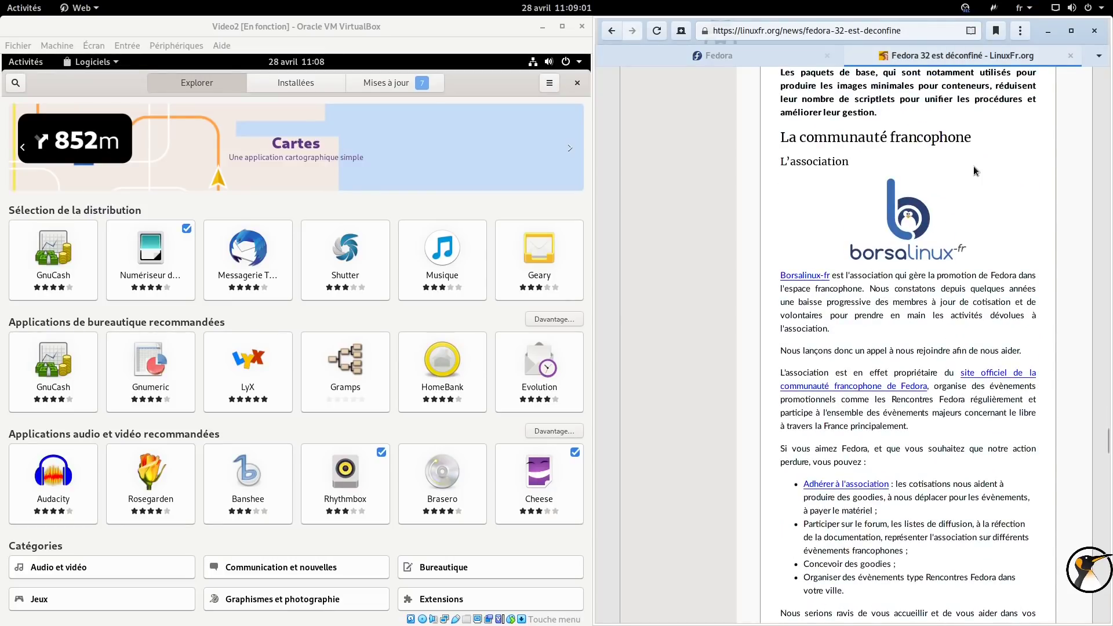
# Scroll down to the 'La communauté francophone' section, then maximize the VM window.
pyautogui.scroll(-5, 973, 166)
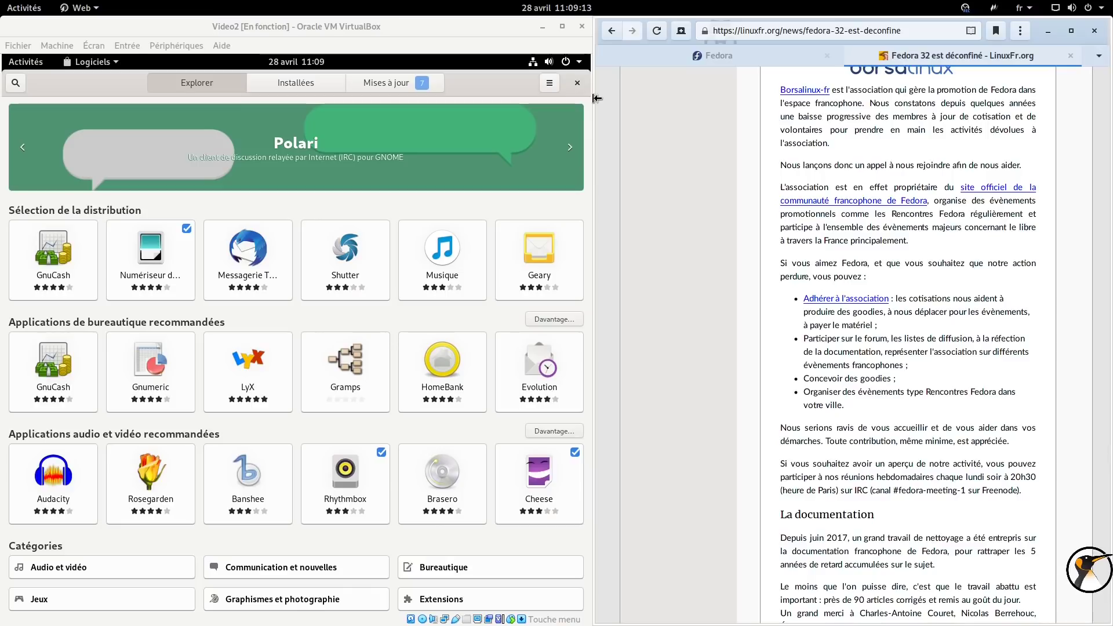
pyautogui.click(565, 27)
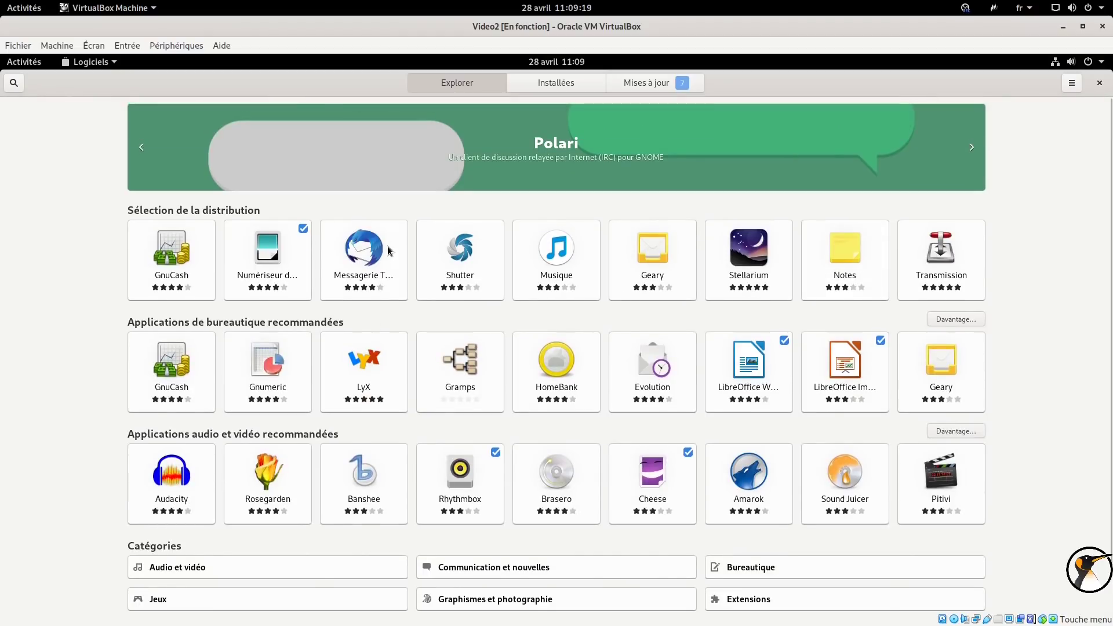
# Start installing Messagerie Thunderbird and check its source domain.
pyautogui.click(388, 246)
pyautogui.click(344, 174)
pyautogui.scroll(-5, 781, 277)
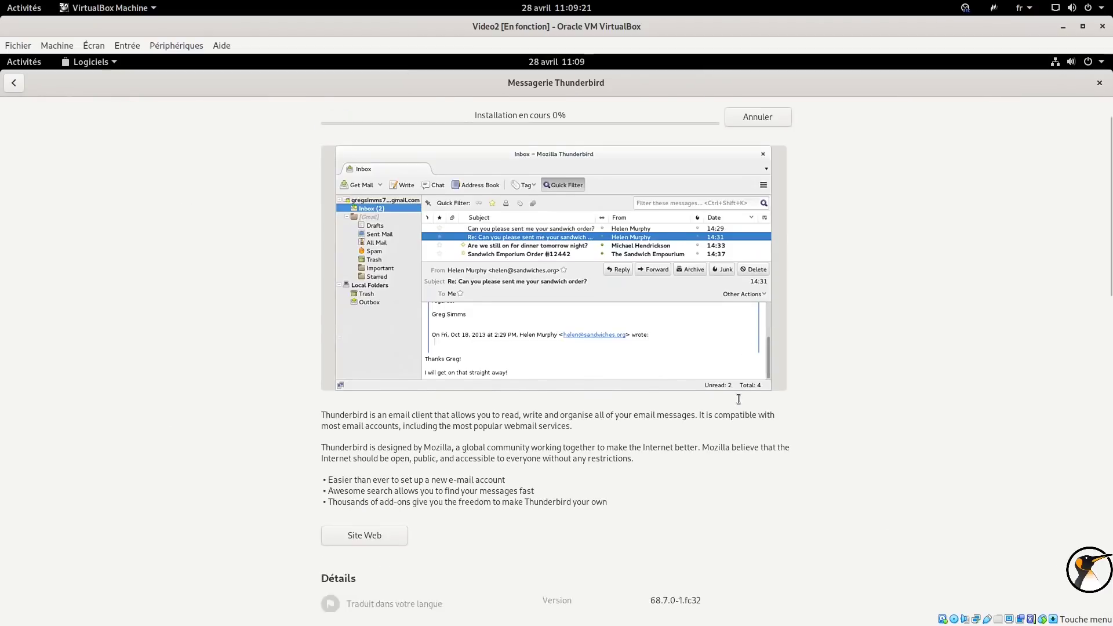
pyautogui.moveTo(658, 467); pyautogui.dragTo(795, 470)
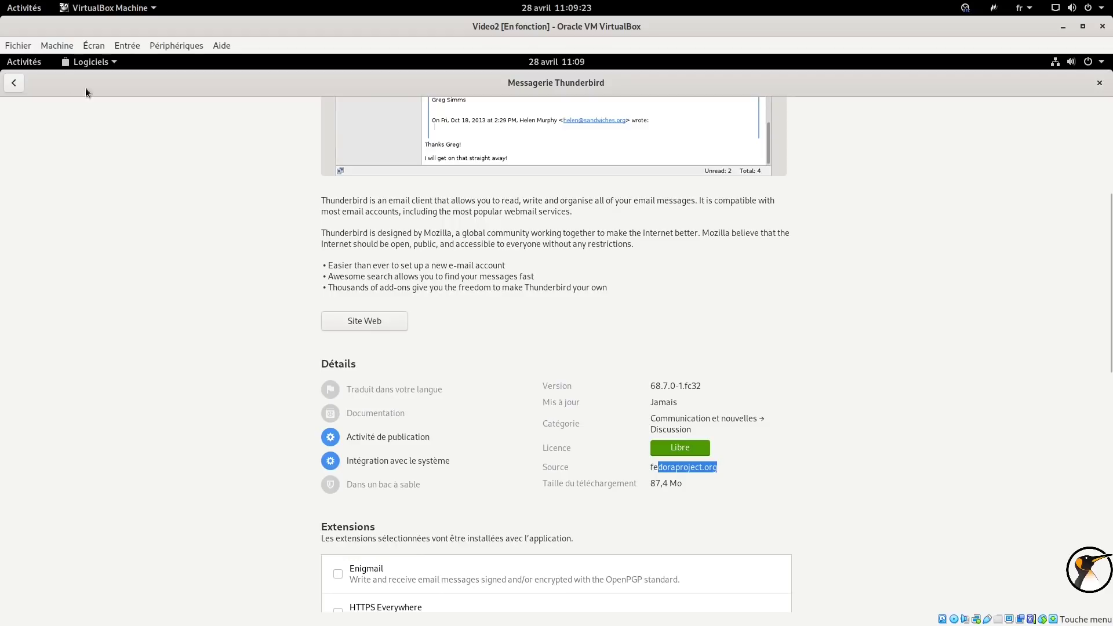
pyautogui.click(14, 85)
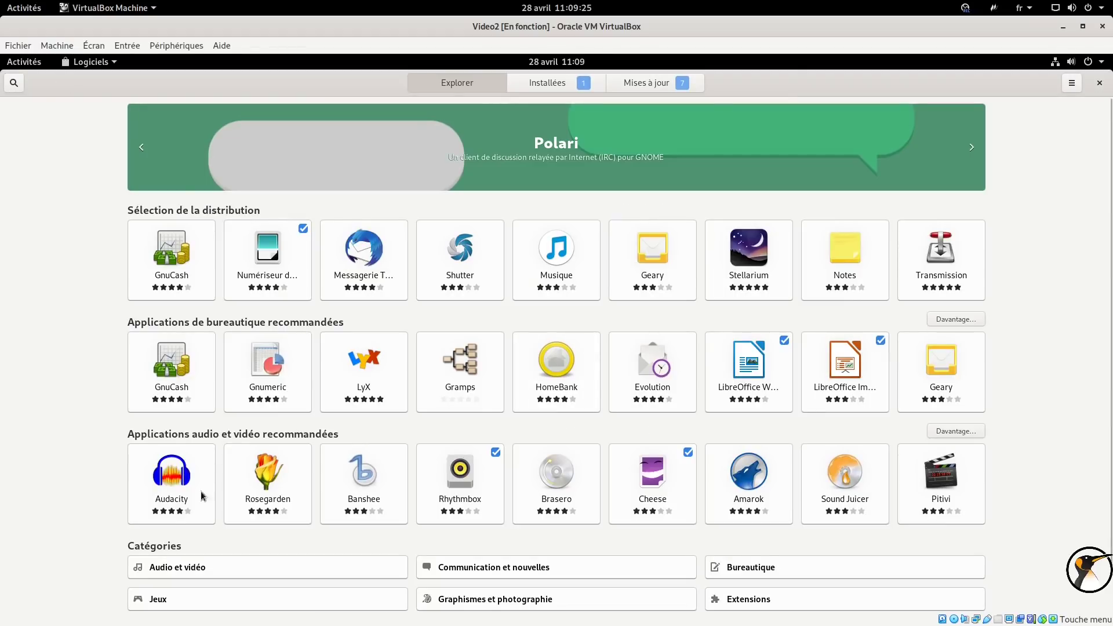
# View Audacity's details and source registry, then return to Explorer.
pyautogui.click(181, 505)
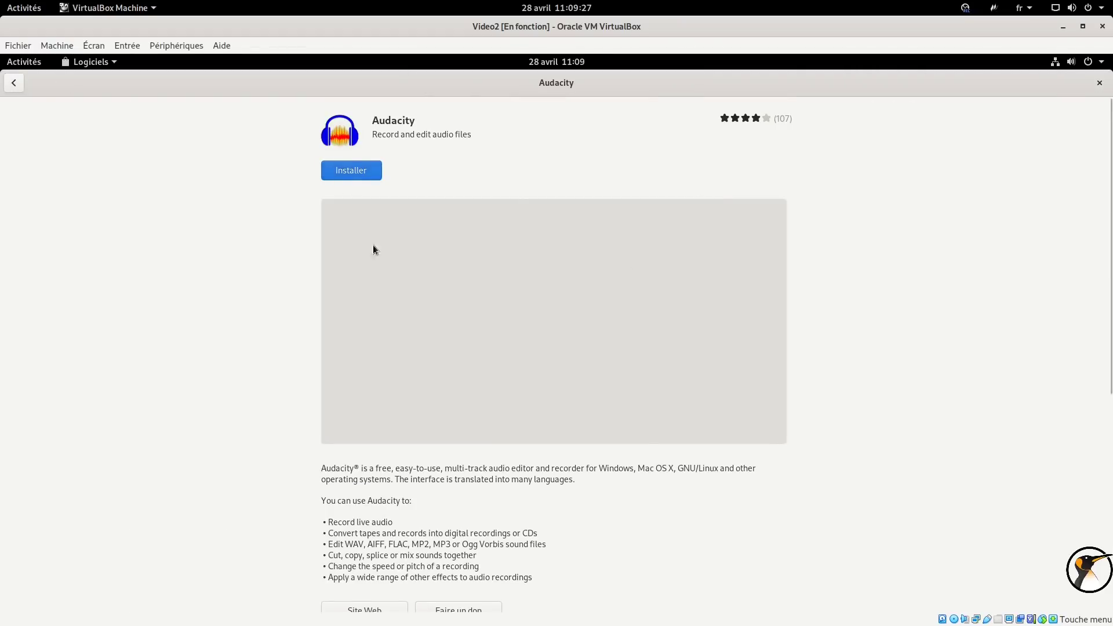
pyautogui.scroll(-5, 654, 380)
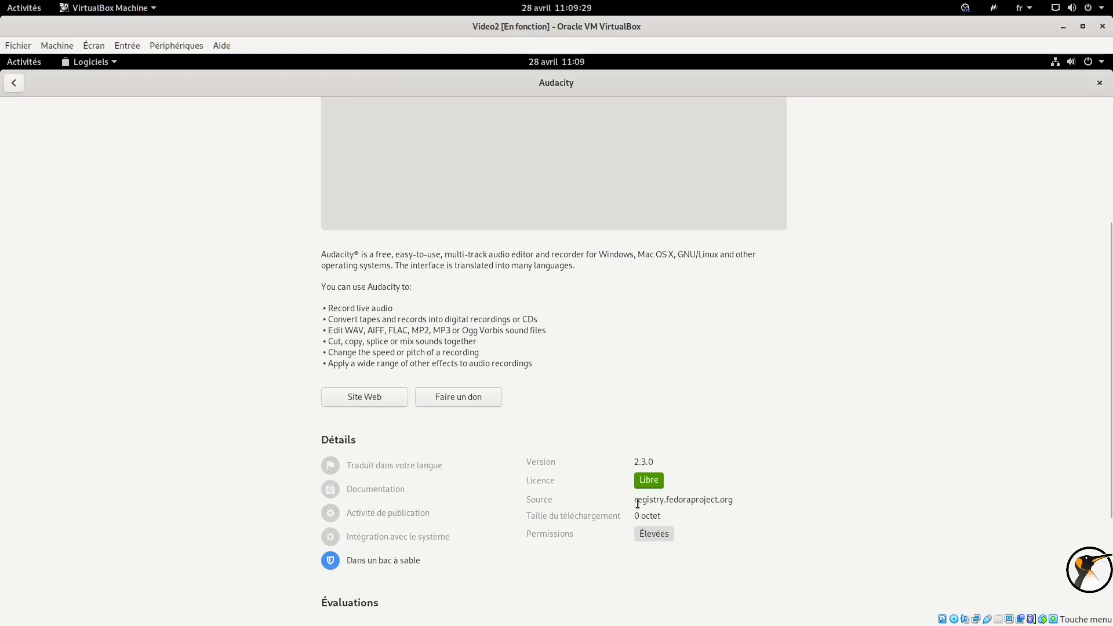
pyautogui.moveTo(634, 502); pyautogui.dragTo(734, 502)
pyautogui.scroll(5, 699, 290)
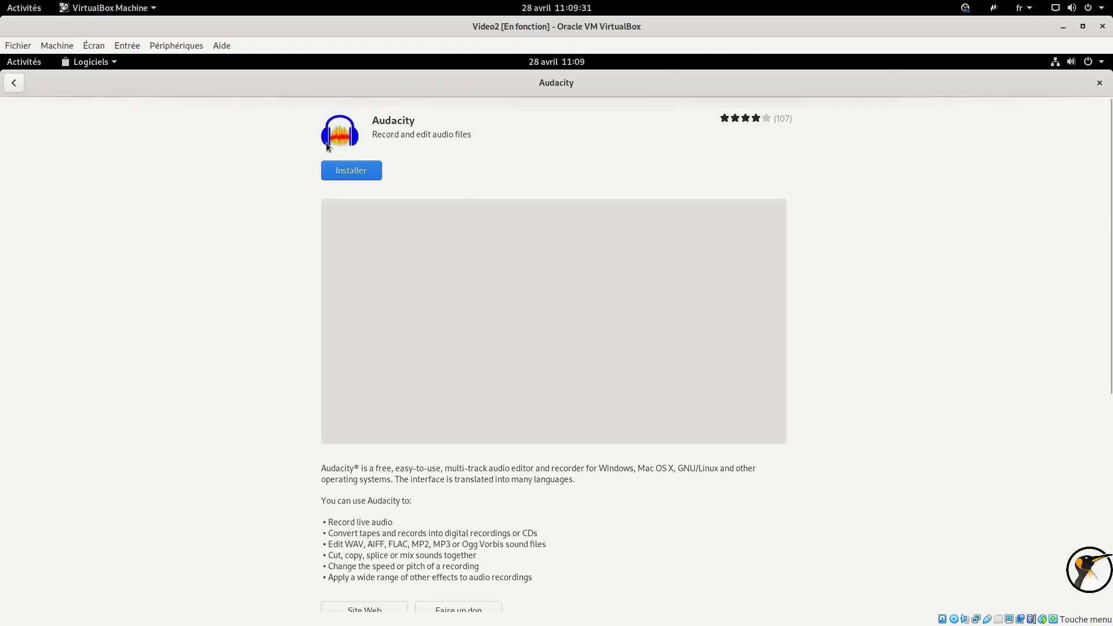
pyautogui.click(13, 82)
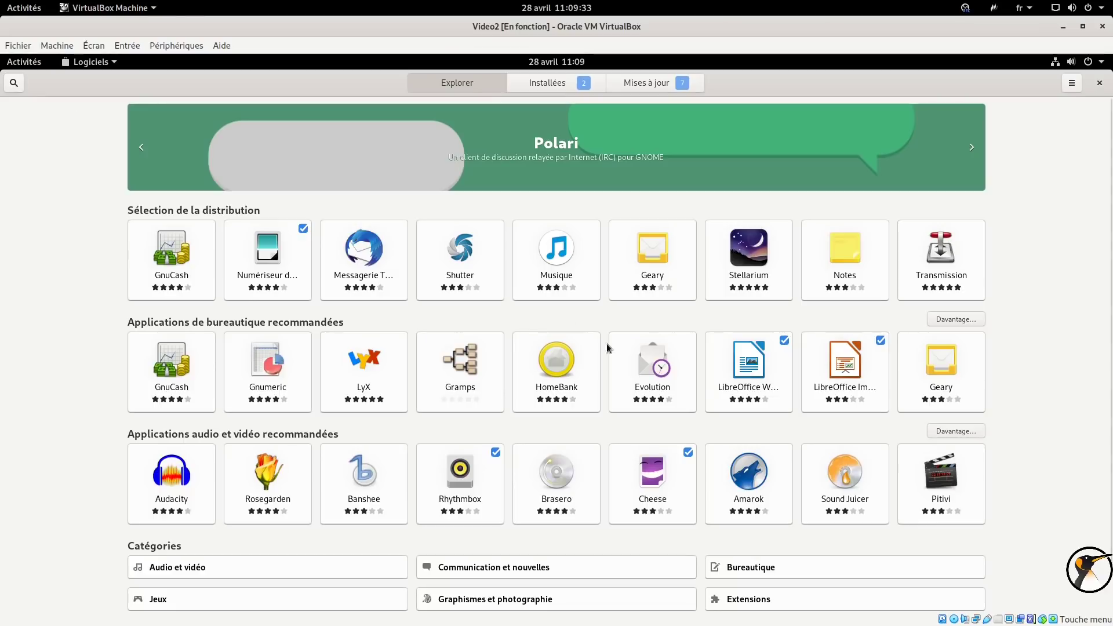
# Restore, move aside and close the GNOME Logiciels window.
pyautogui.write('cleme')
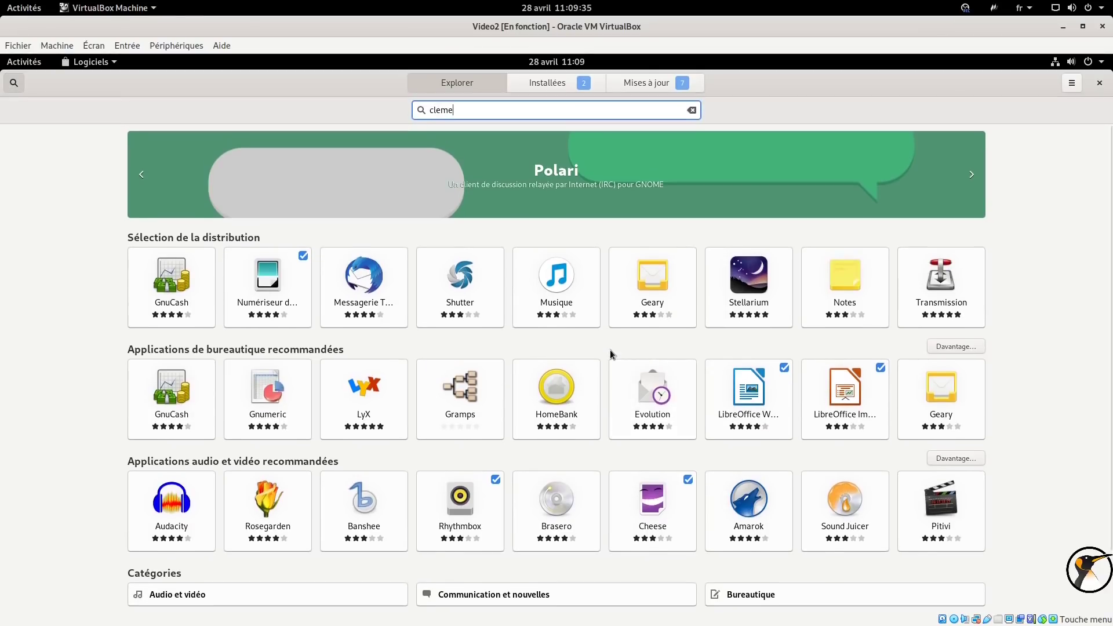
pyautogui.doubleClick(325, 81)
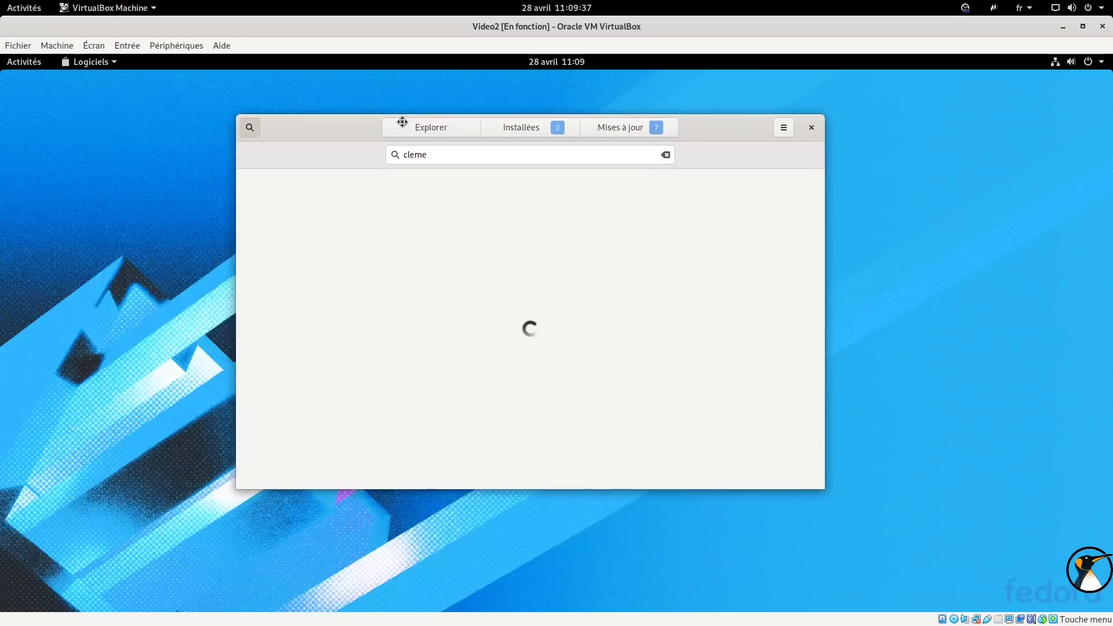
pyautogui.moveTo(361, 120); pyautogui.dragTo(610, 104)
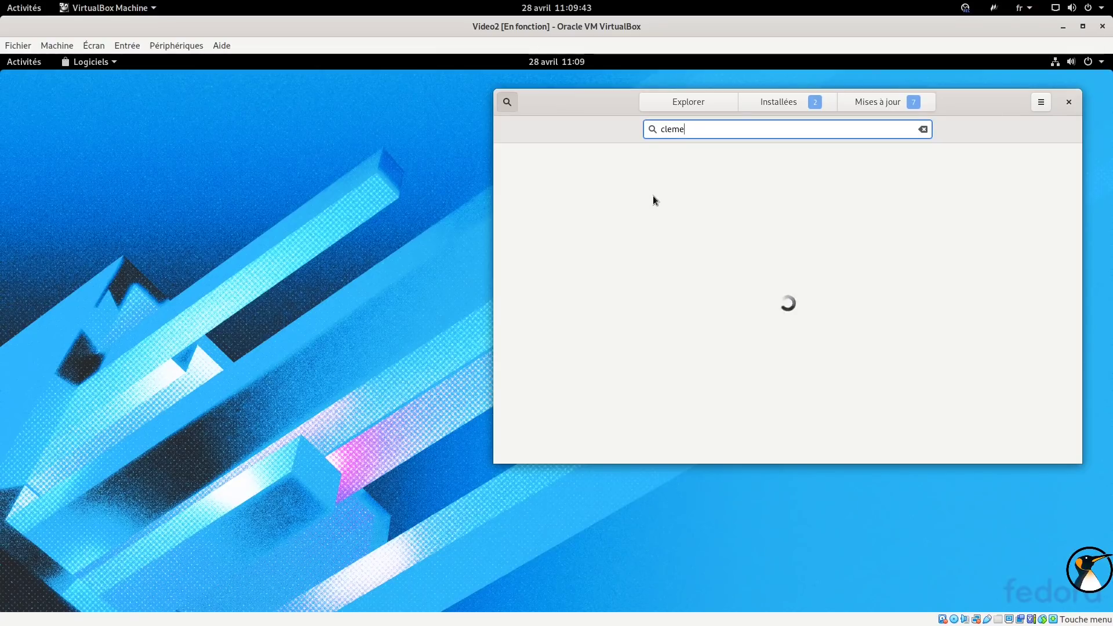
pyautogui.click(1070, 102)
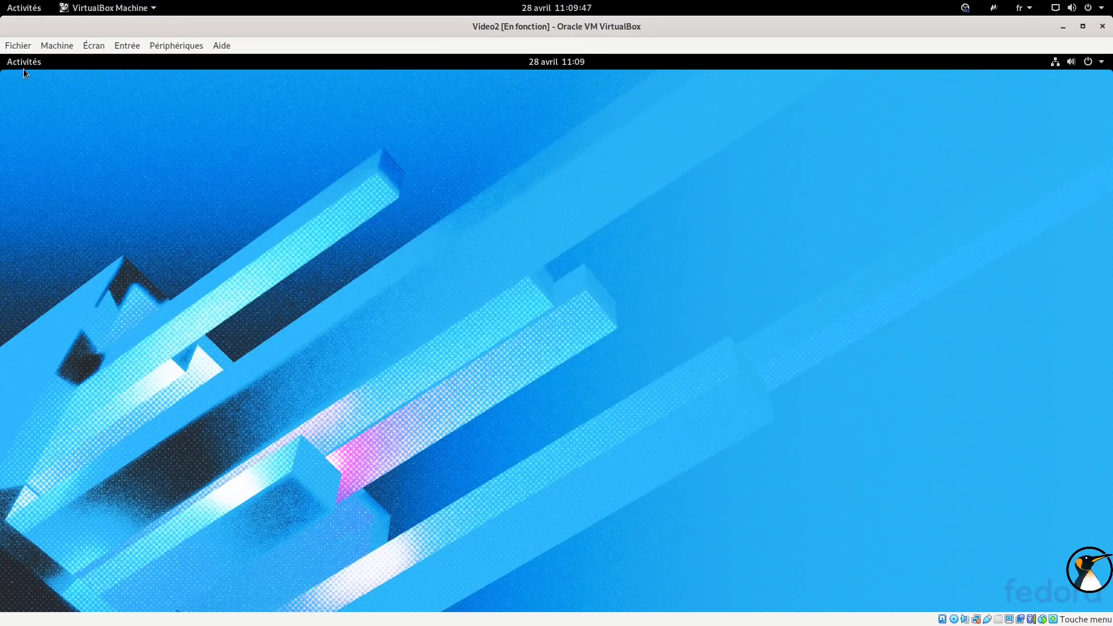
# Search Activities for 'ajus' and open the Ajustements de GNOME store page.
pyautogui.click(24, 69)
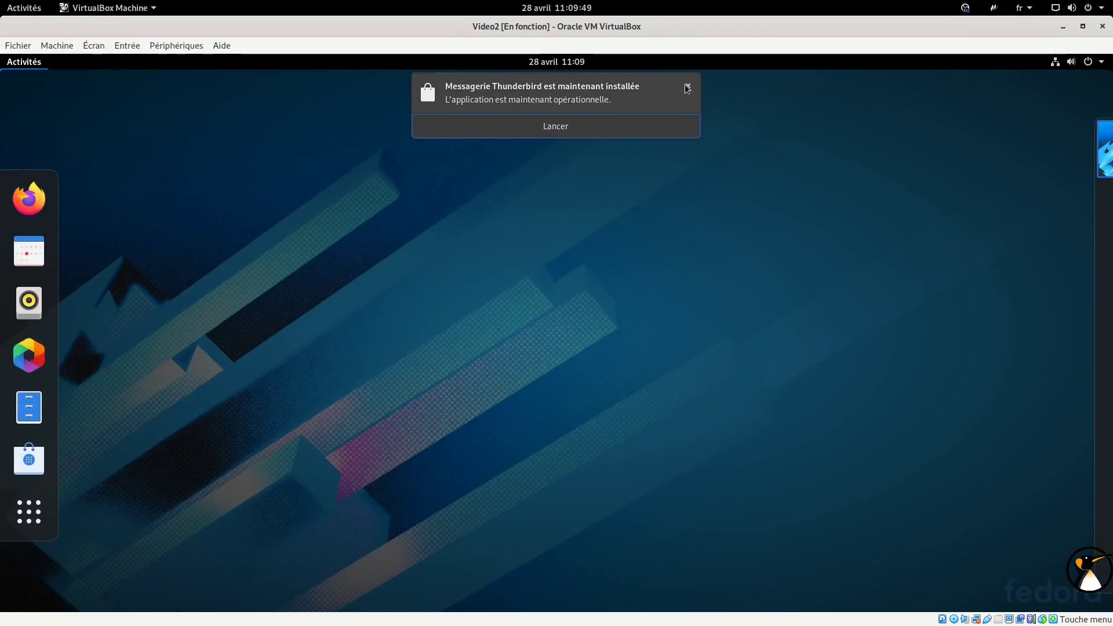
pyautogui.click(687, 87)
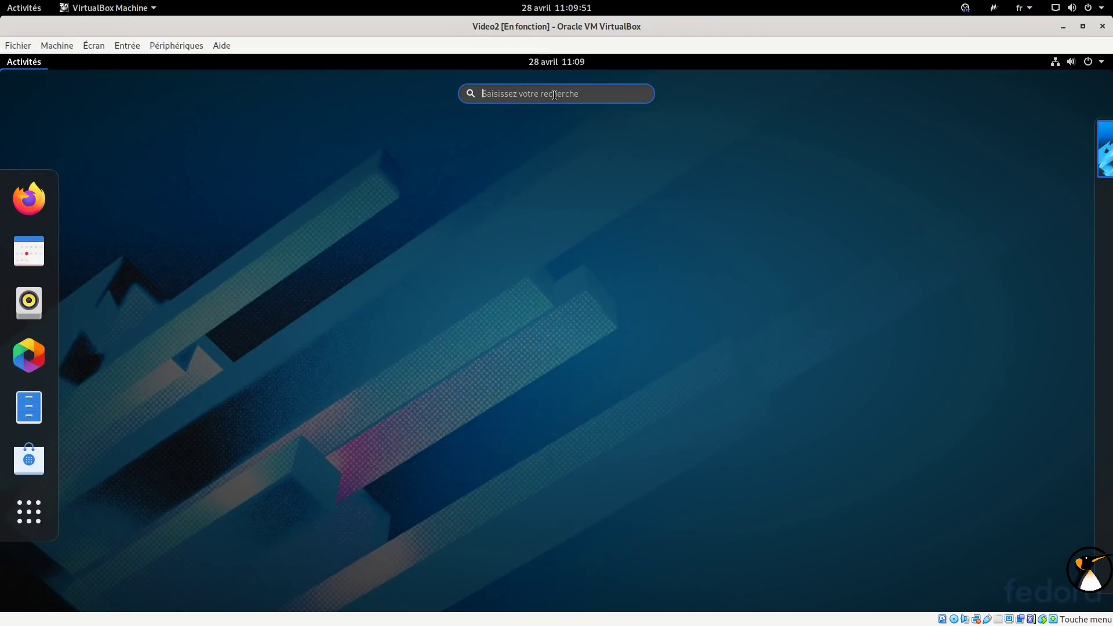
pyautogui.write('ajus')
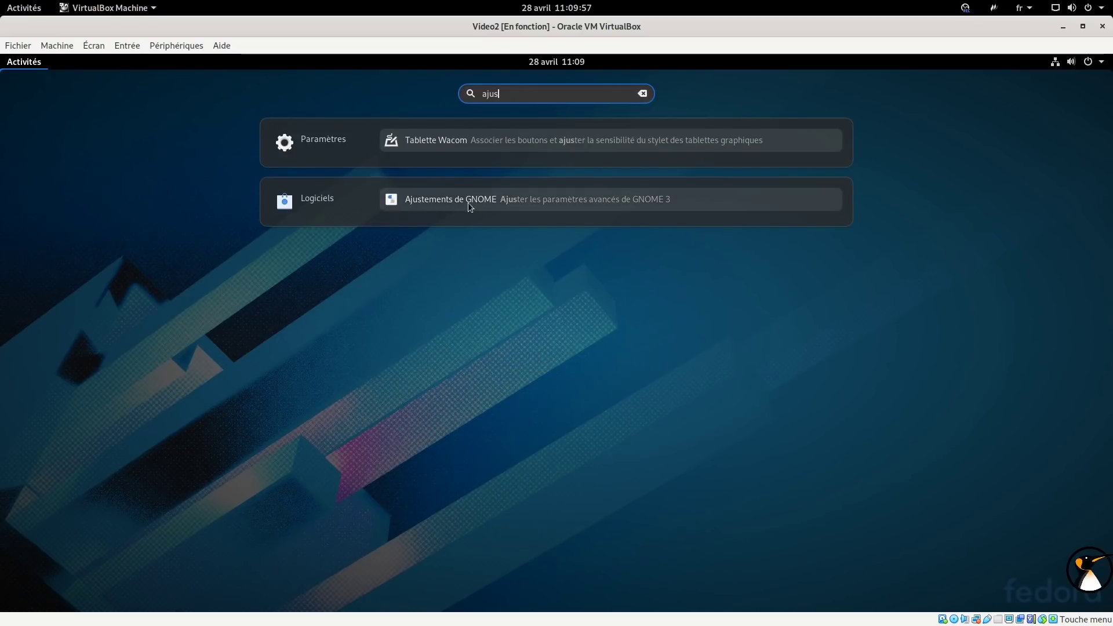
pyautogui.click(468, 203)
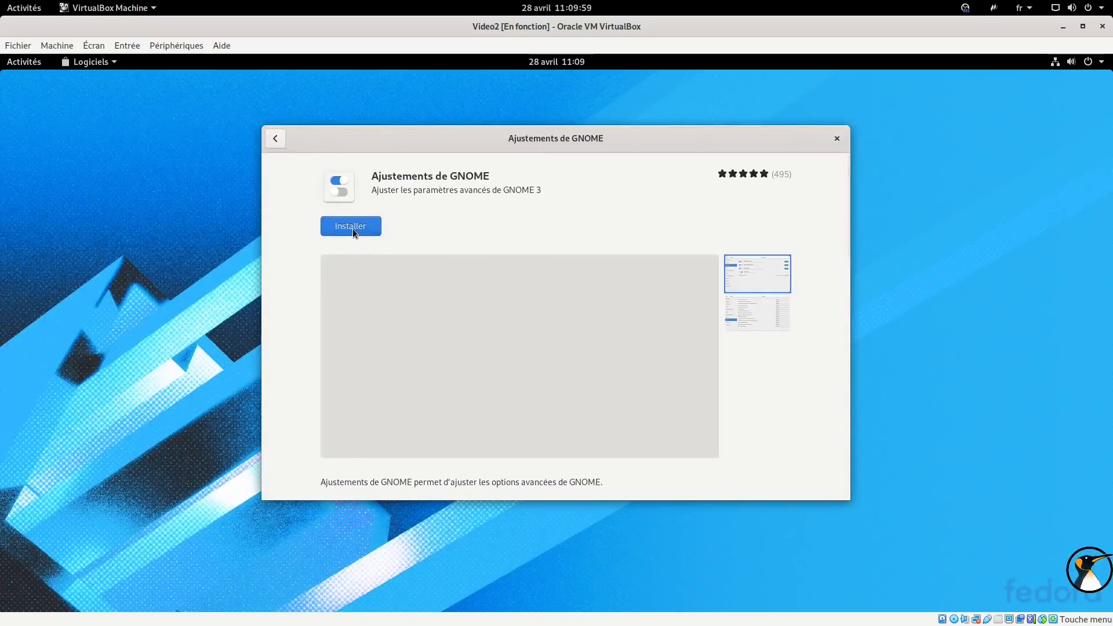
# Install Ajustements de GNOME, dismiss the completion notice, and return to cleared search results.
pyautogui.click(353, 231)
pyautogui.moveTo(684, 150); pyautogui.dragTo(766, 133)
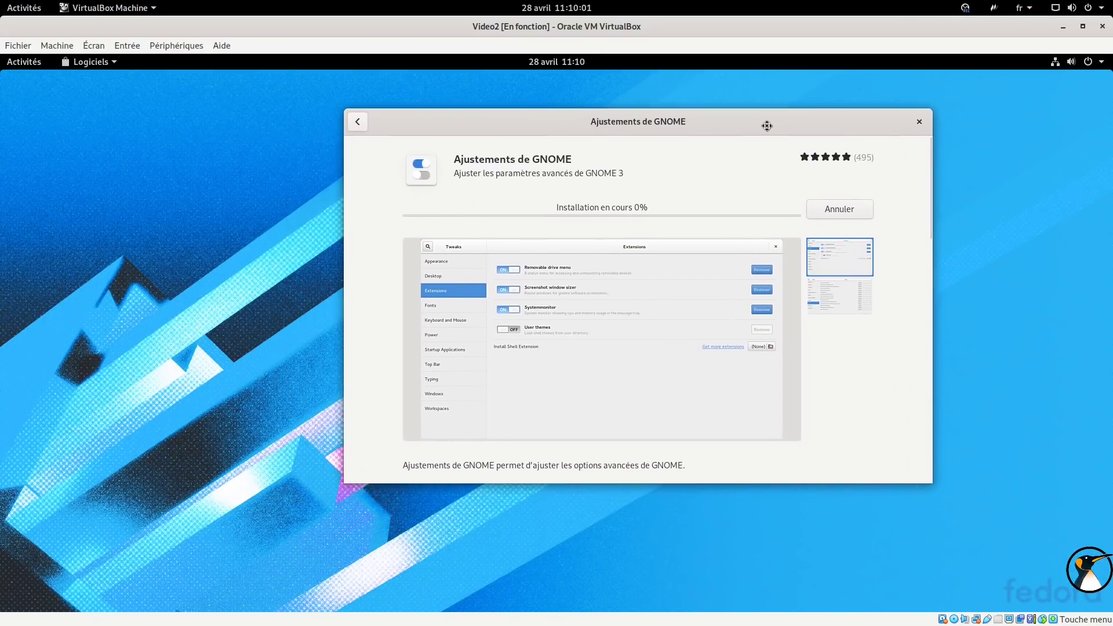
pyautogui.scroll(-10, 775, 201)
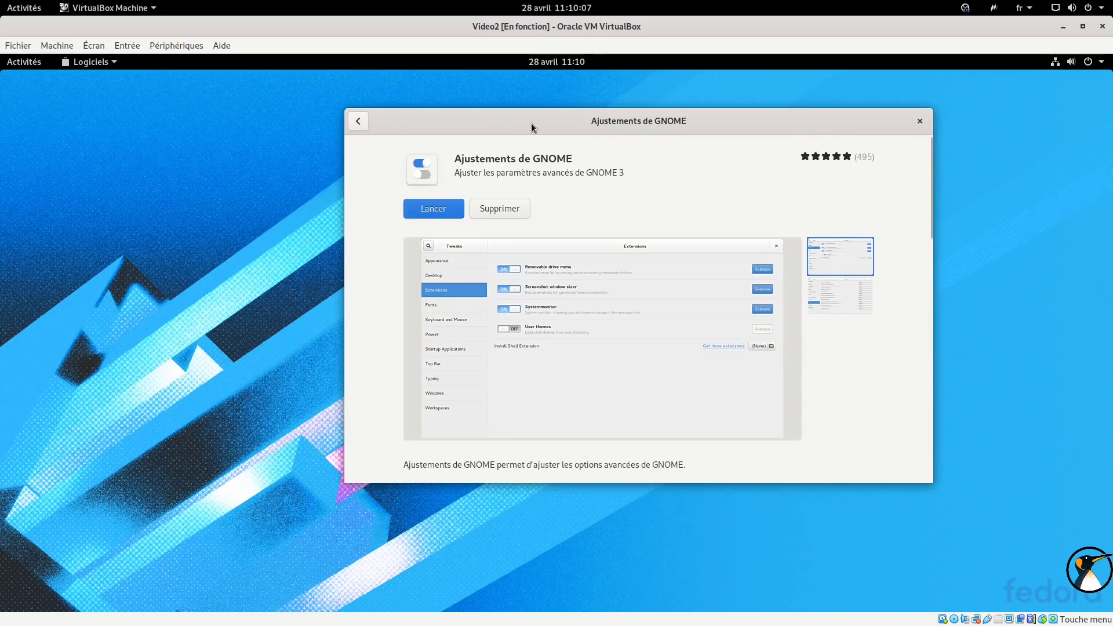
pyautogui.moveTo(627, 133); pyautogui.dragTo(780, 153)
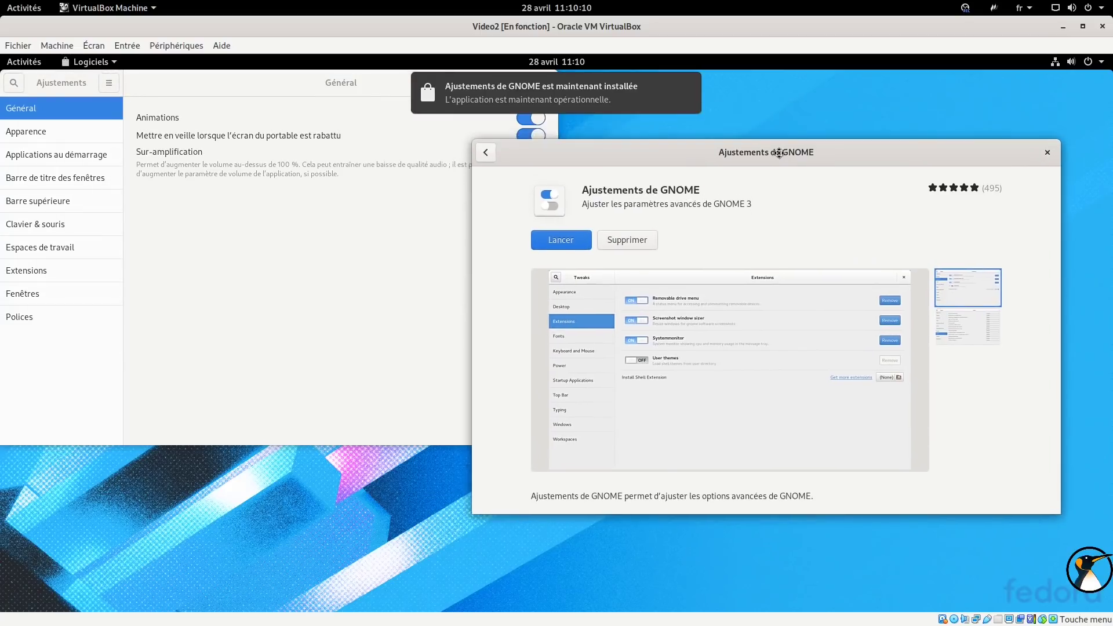
pyautogui.click(689, 88)
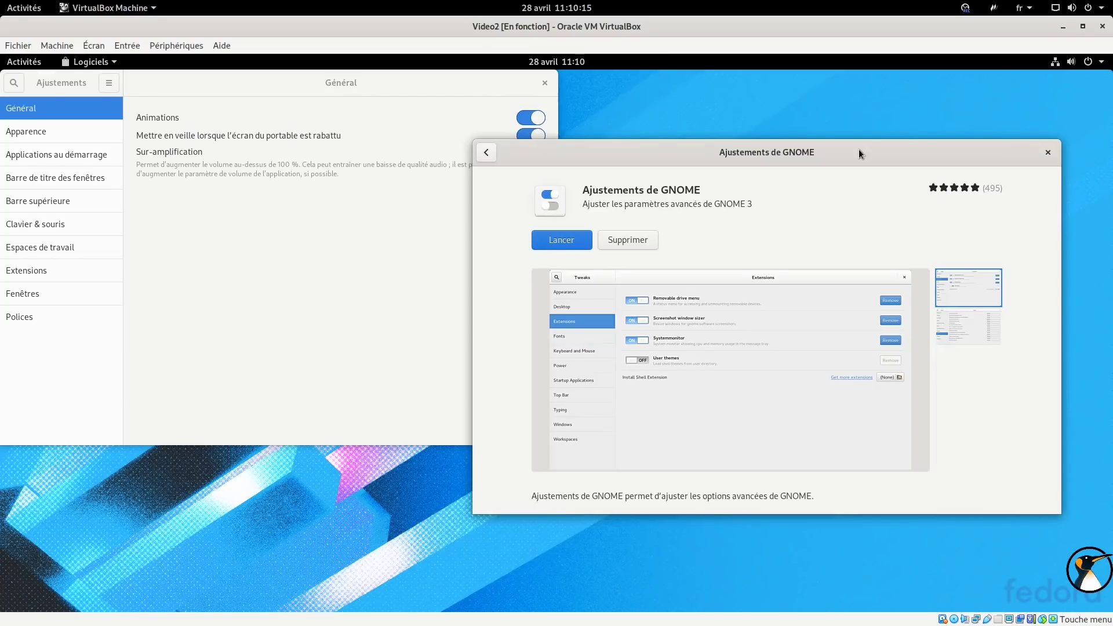
pyautogui.moveTo(859, 150); pyautogui.dragTo(836, 144)
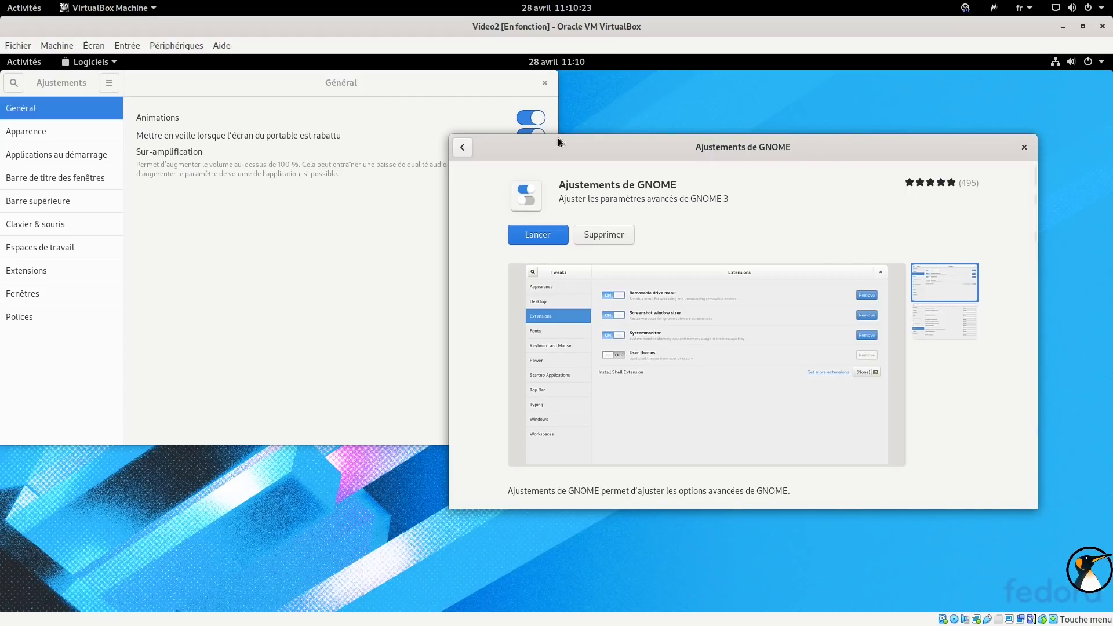
pyautogui.click(462, 147)
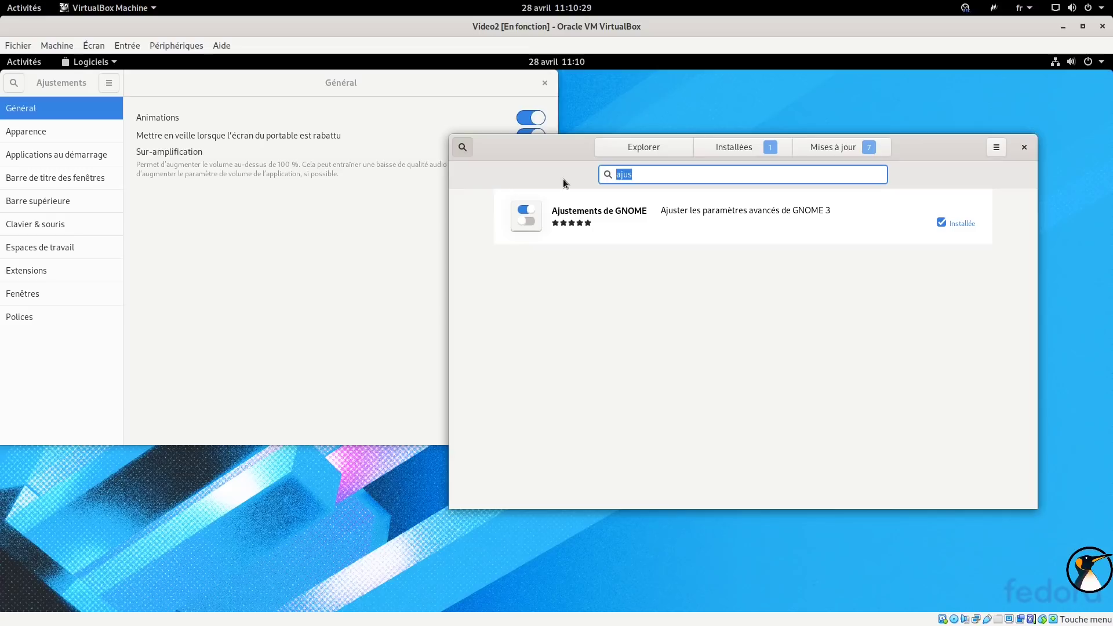
pyautogui.press('BackSpace')
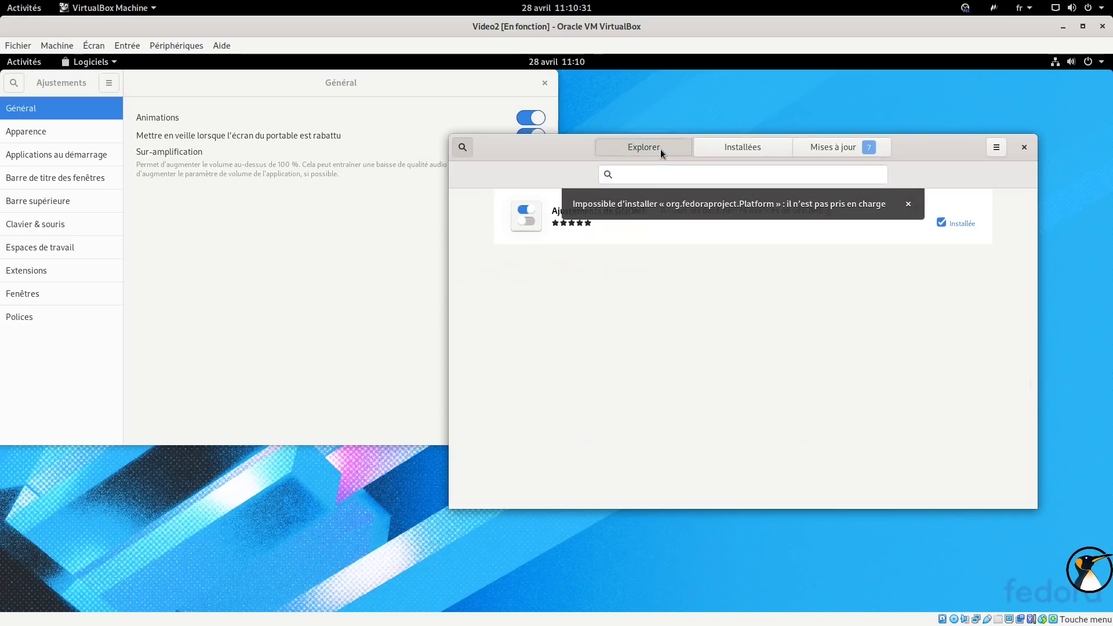
# Start installing Clementine Music Player from Audio et vidéo, then show the guest's applications grid.
pyautogui.click(661, 149)
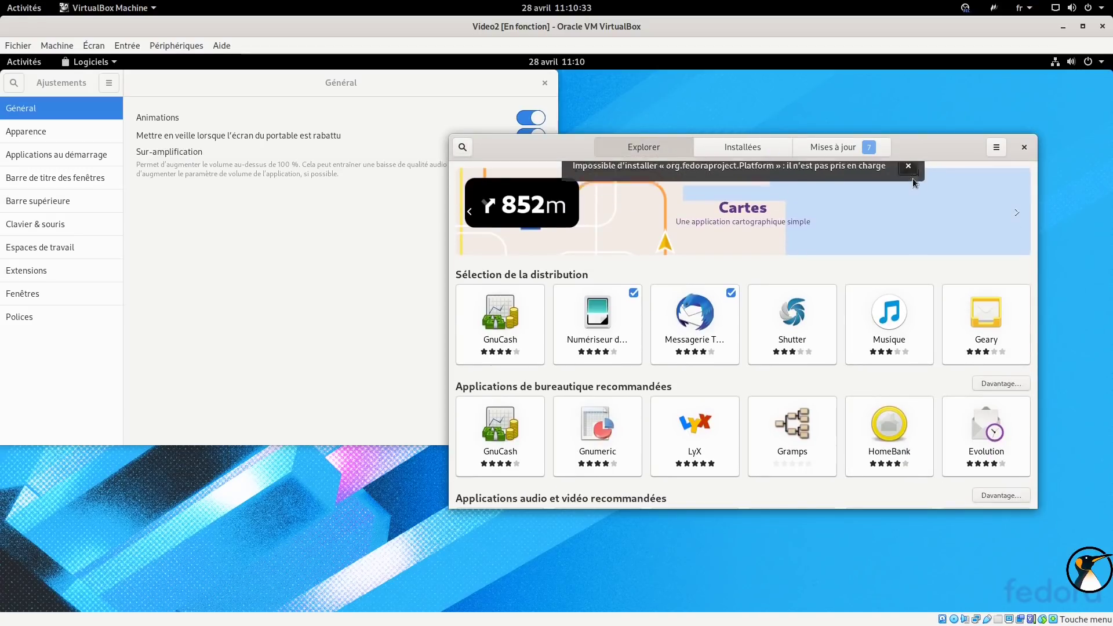
pyautogui.moveTo(924, 152); pyautogui.dragTo(942, 126)
pyautogui.scroll(-1, 774, 297)
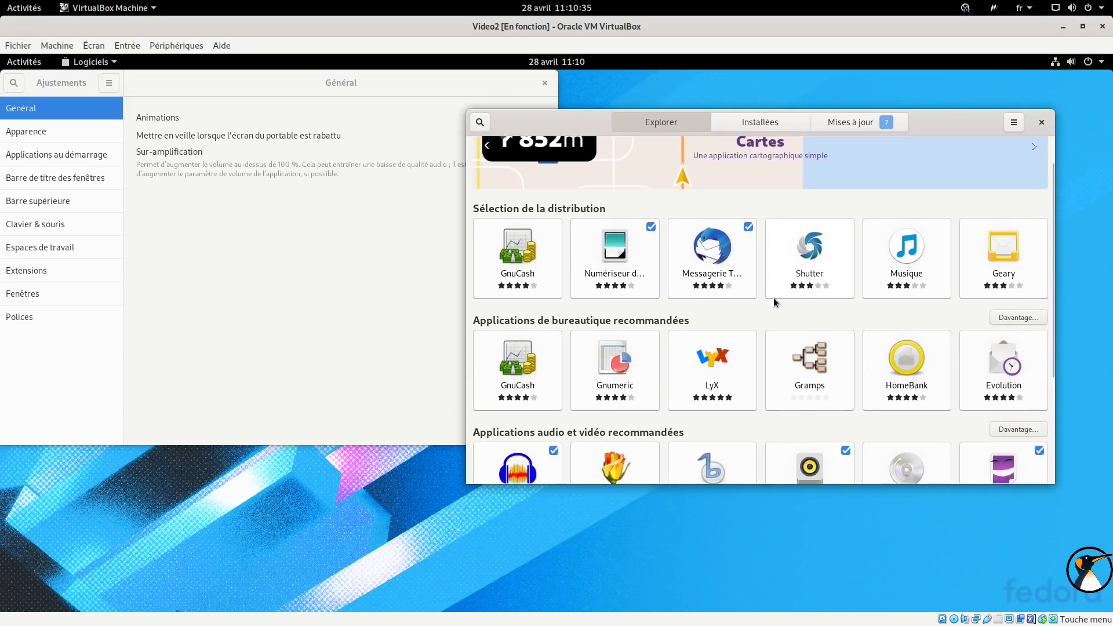
pyautogui.scroll(-3, 774, 298)
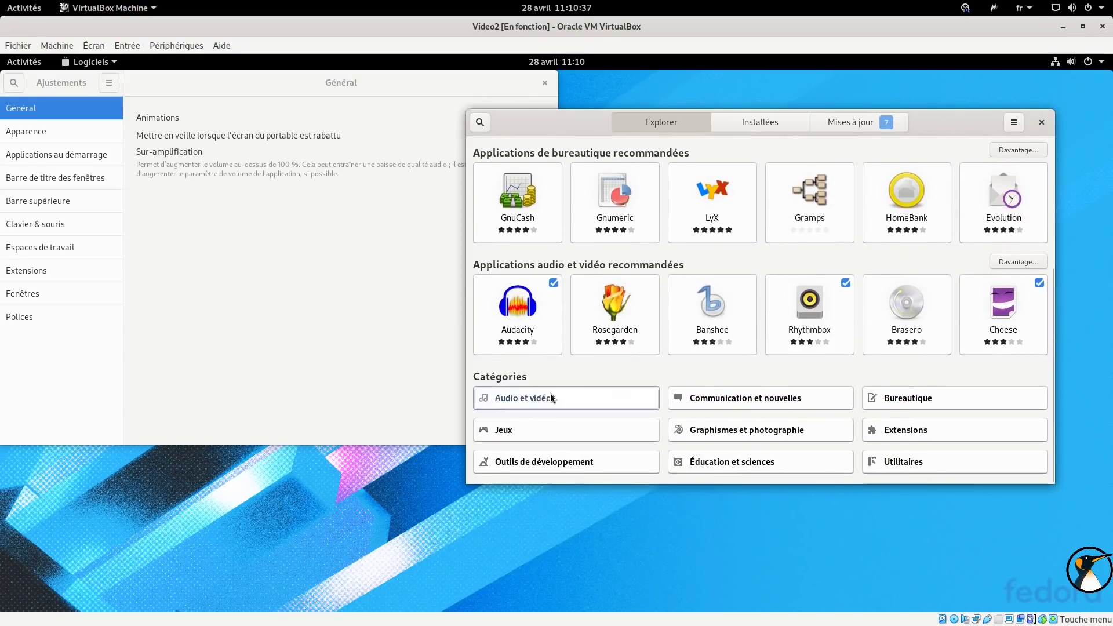
pyautogui.click(551, 395)
pyautogui.scroll(-3, 779, 293)
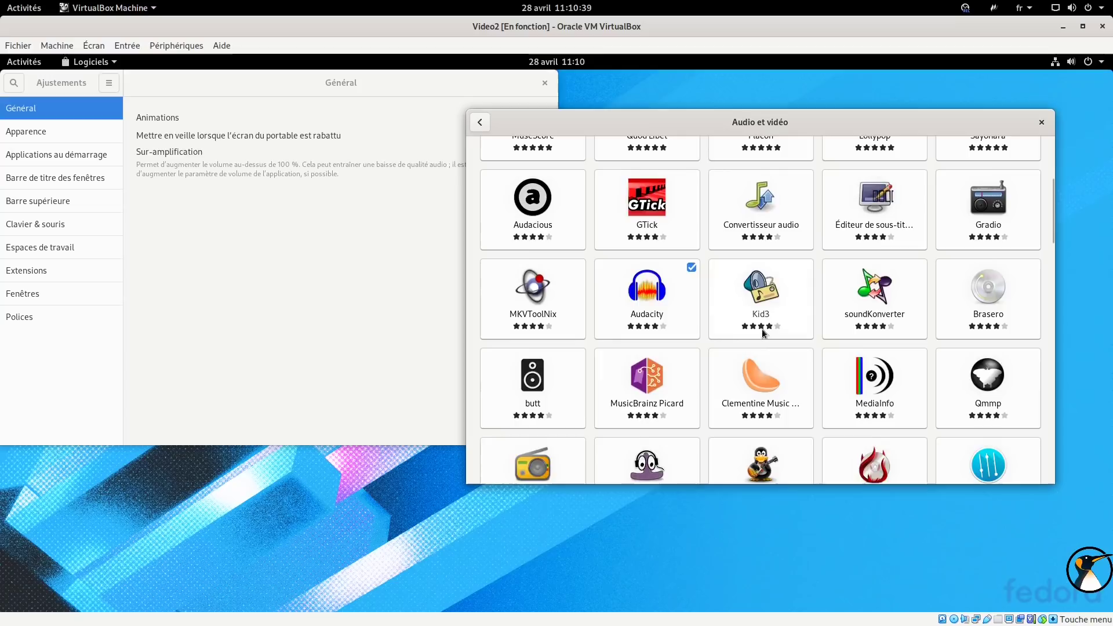
pyautogui.click(760, 379)
pyautogui.click(577, 211)
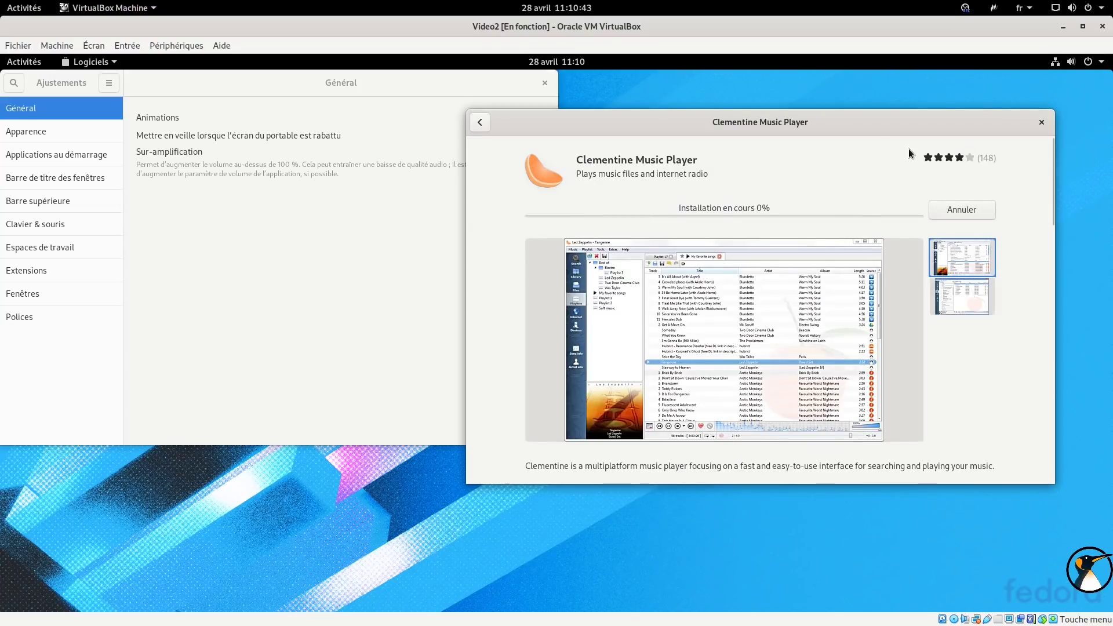
pyautogui.click(9, 60)
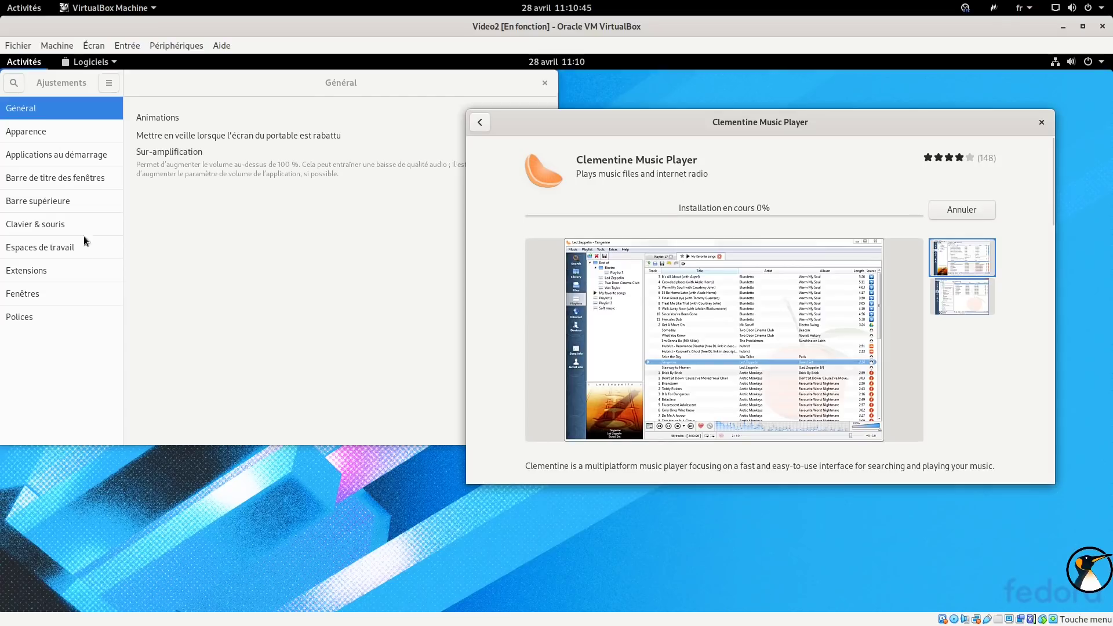
pyautogui.click(25, 554)
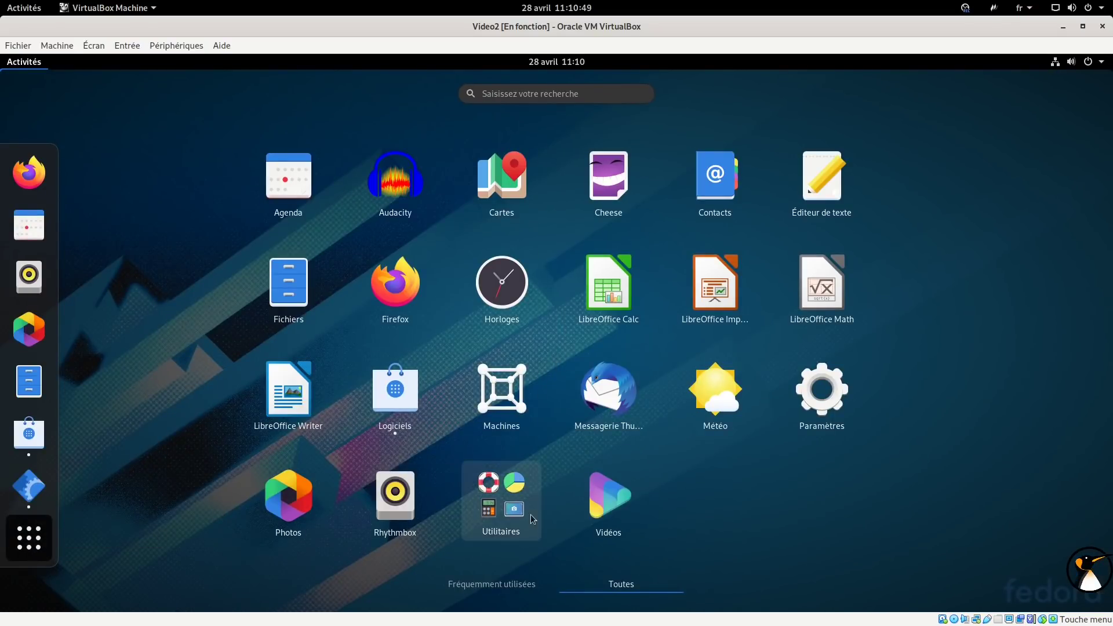
# Launch Terminal from the Utilitaires group and enlarge its window.
pyautogui.click(490, 502)
pyautogui.scroll(-2, 604, 419)
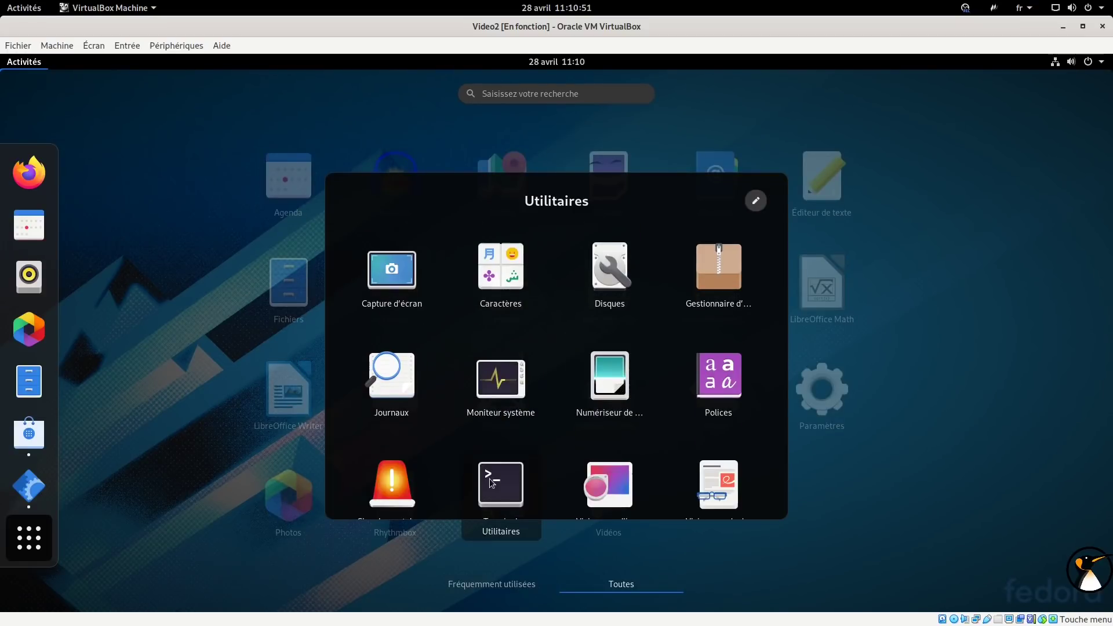
pyautogui.click(504, 478)
pyautogui.moveTo(656, 464); pyautogui.dragTo(936, 507)
# Run 'dnf search gnome-shell-extension' and review the listed extension packages.
pyautogui.write('dnf search gnome-shell-extensip')
pyautogui.press('BackSpace')
pyautogui.write('io')
pyautogui.press('BackSpace')
pyautogui.press('BackSpace')
pyautogui.press('BackSpace')
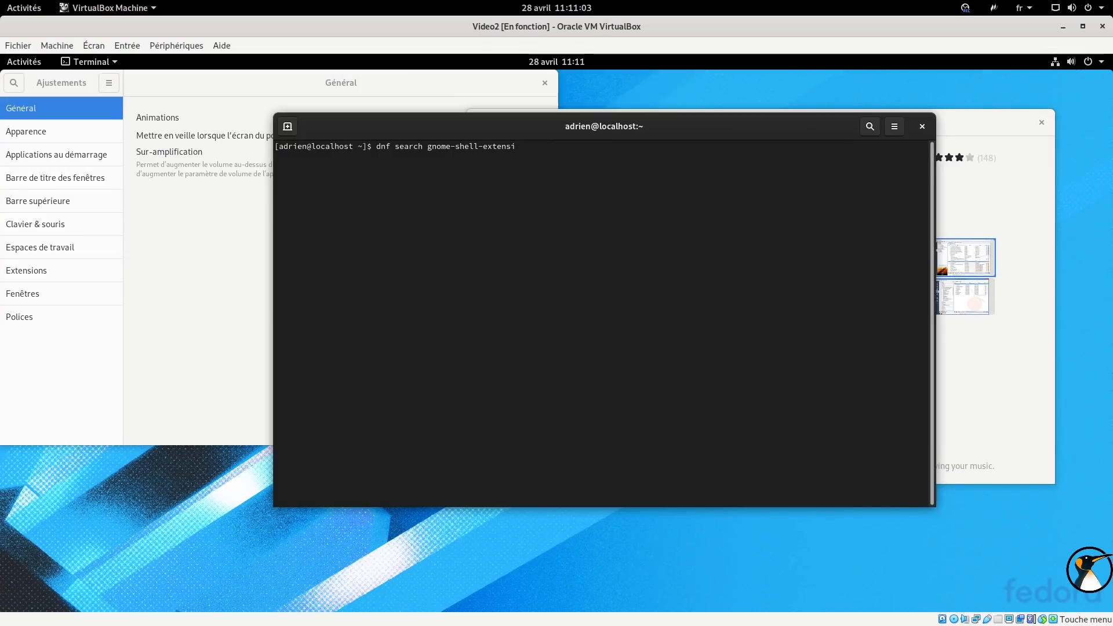
pyautogui.press('Return')
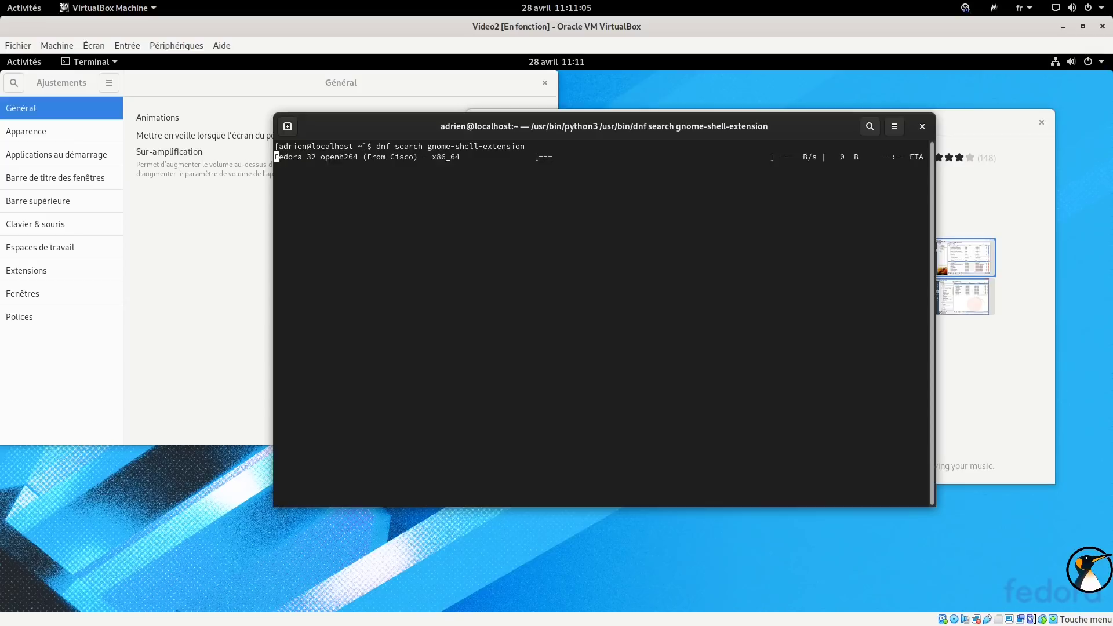
pyautogui.moveTo(440, 128); pyautogui.dragTo(596, 183)
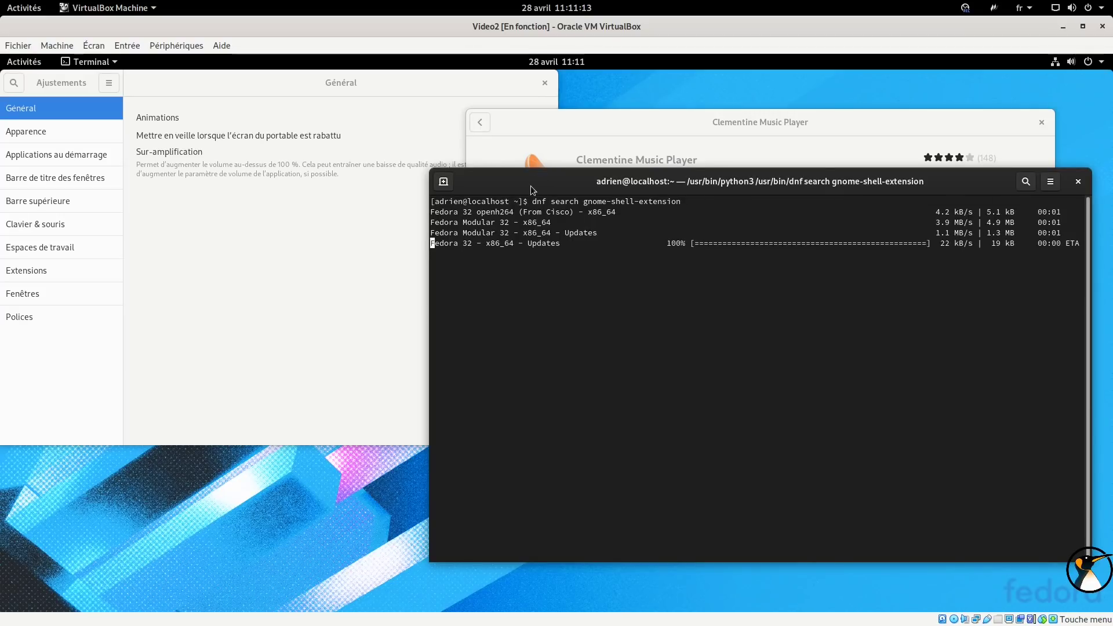
pyautogui.moveTo(528, 198); pyautogui.dragTo(534, 222)
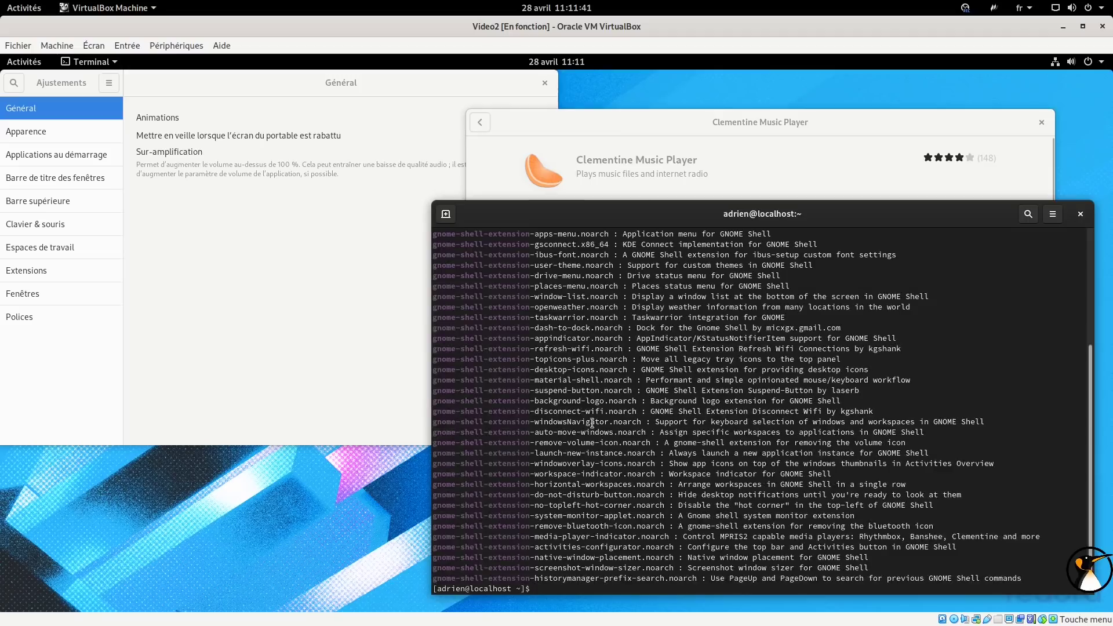
pyautogui.scroll(4, 591, 367)
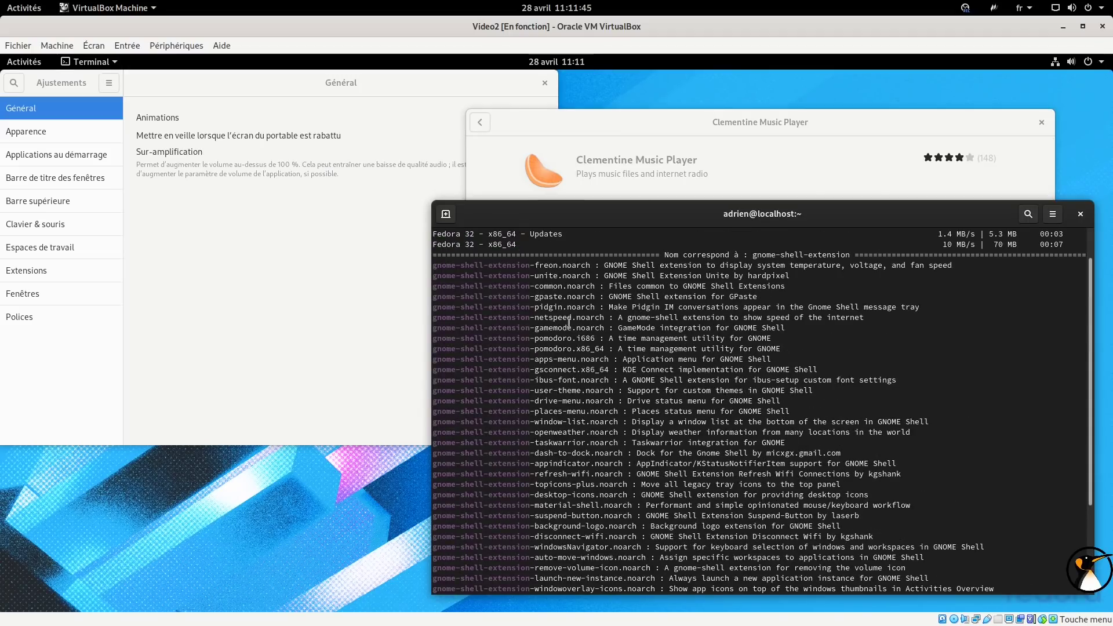
# Begin a 'sudo dnf install' command with the gsconnect extension package pasted from the results.
pyautogui.doubleClick(571, 317)
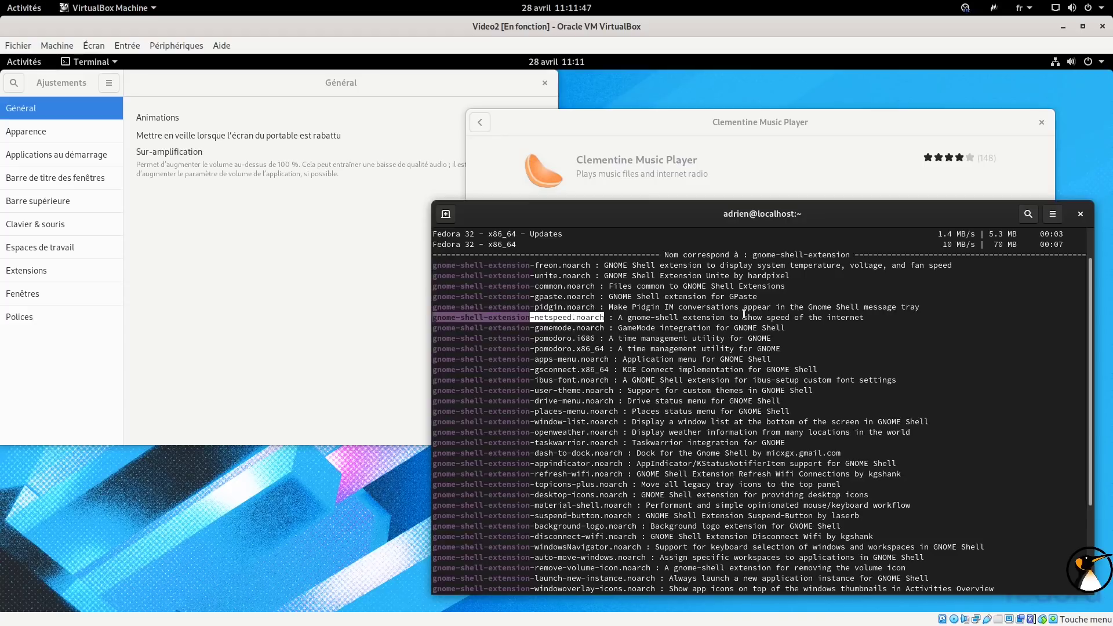
pyautogui.scroll(-2, 741, 323)
pyautogui.scroll(-2, 733, 332)
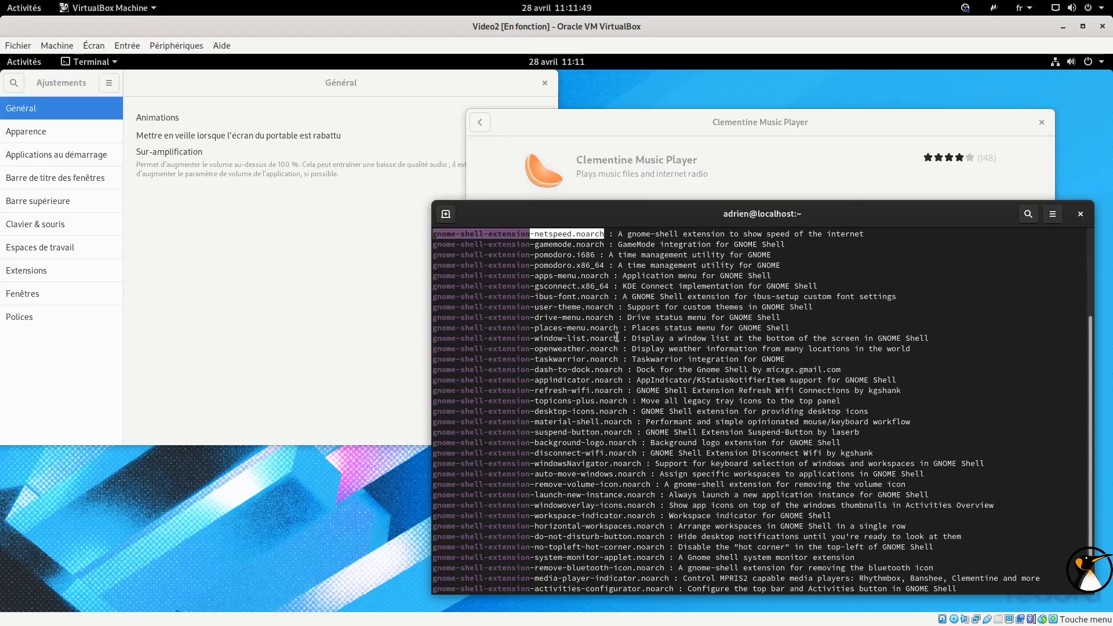
pyautogui.doubleClick(565, 287)
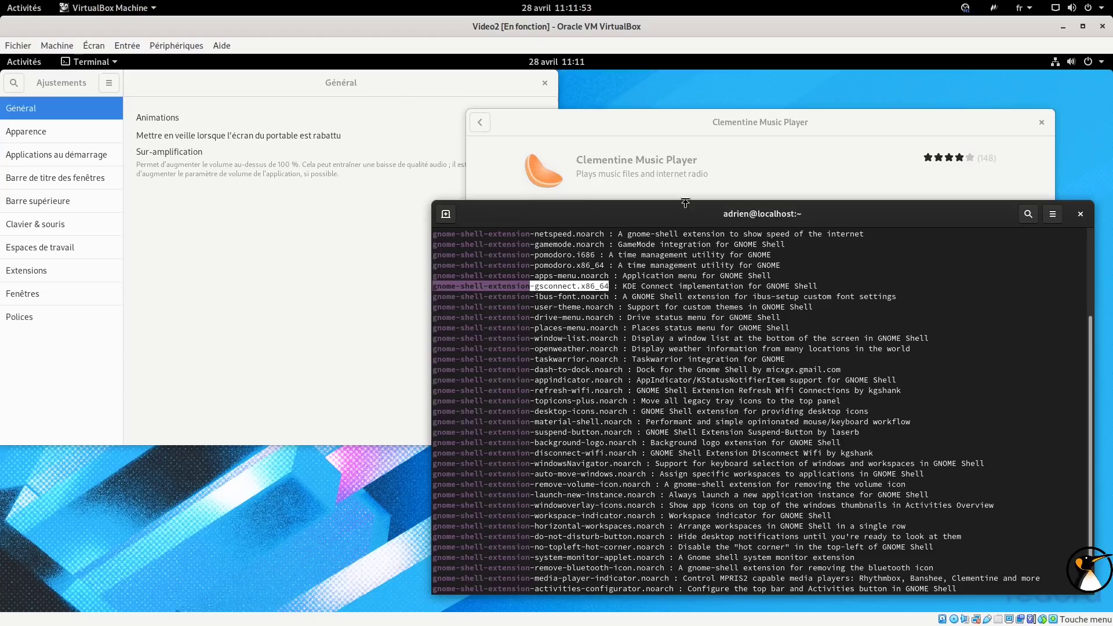
pyautogui.moveTo(684, 202); pyautogui.dragTo(684, 96)
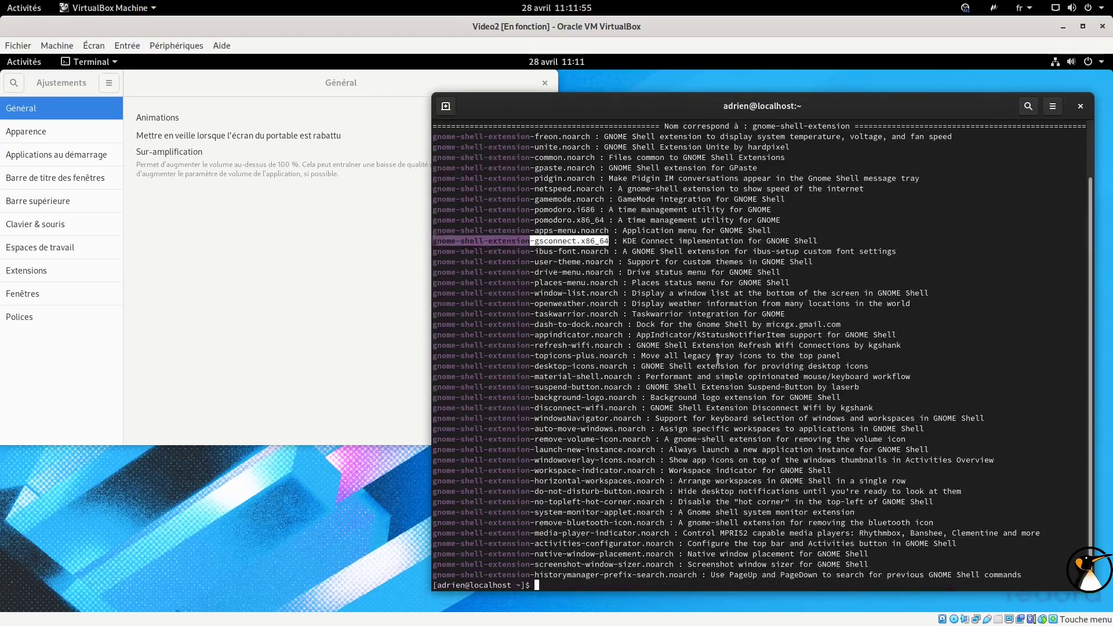
pyautogui.write('sudo dnf instal')
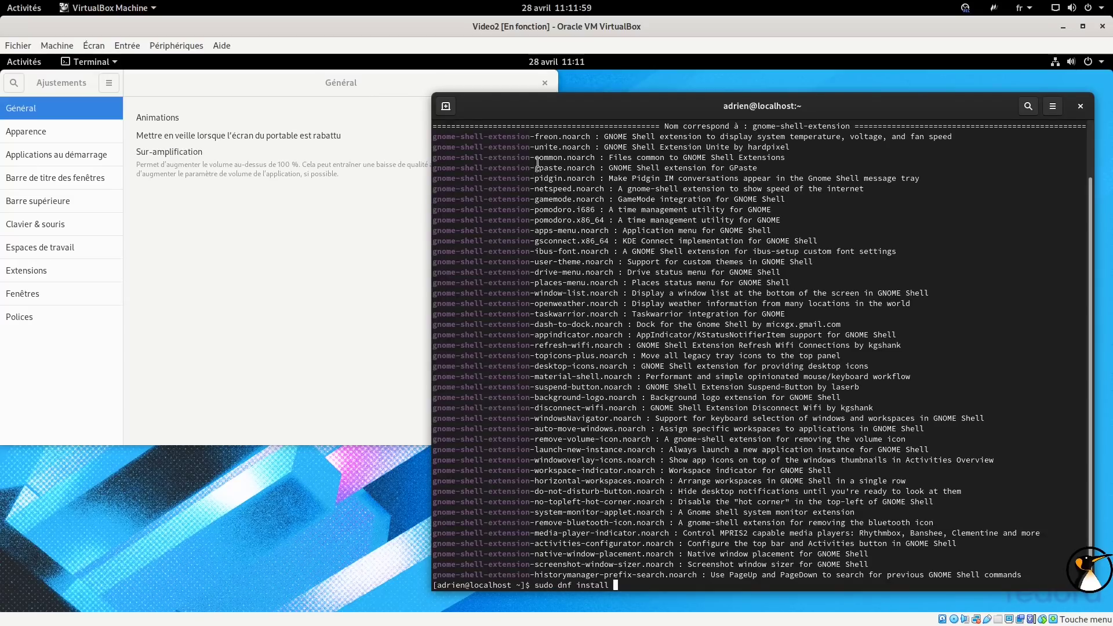
pyautogui.write('l')
pyautogui.doubleClick(517, 241)
pyautogui.middleClick(578, 301)
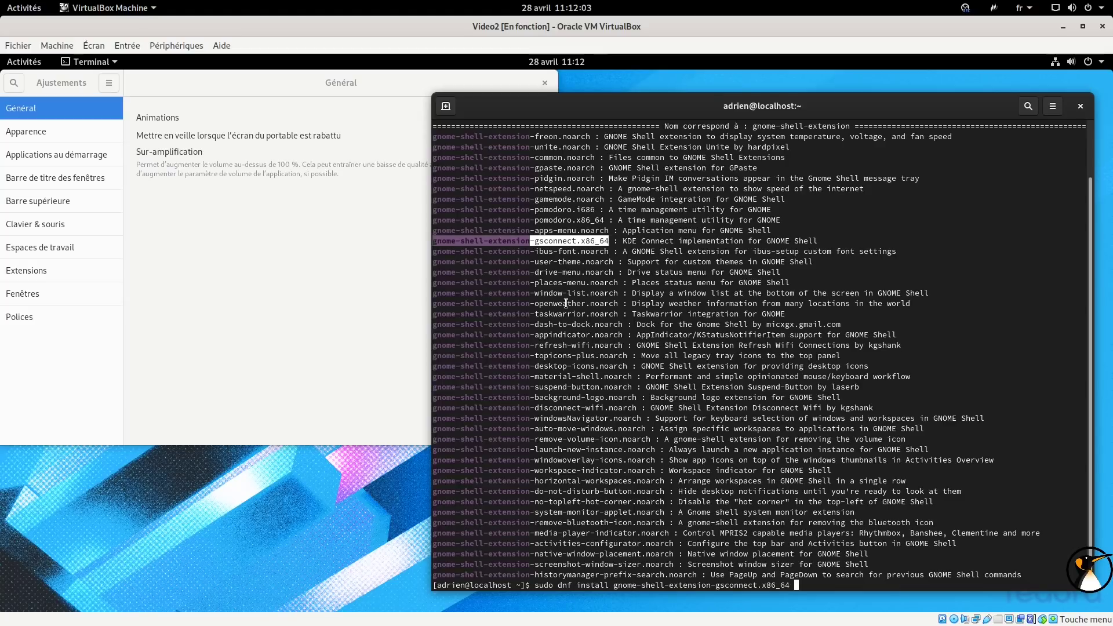
pyautogui.click(573, 297)
# Append the openweather, dash-to-dock and appindicator packages, run the install, and enter the sudo password.
pyautogui.doubleClick(569, 305)
pyautogui.middleClick(587, 264)
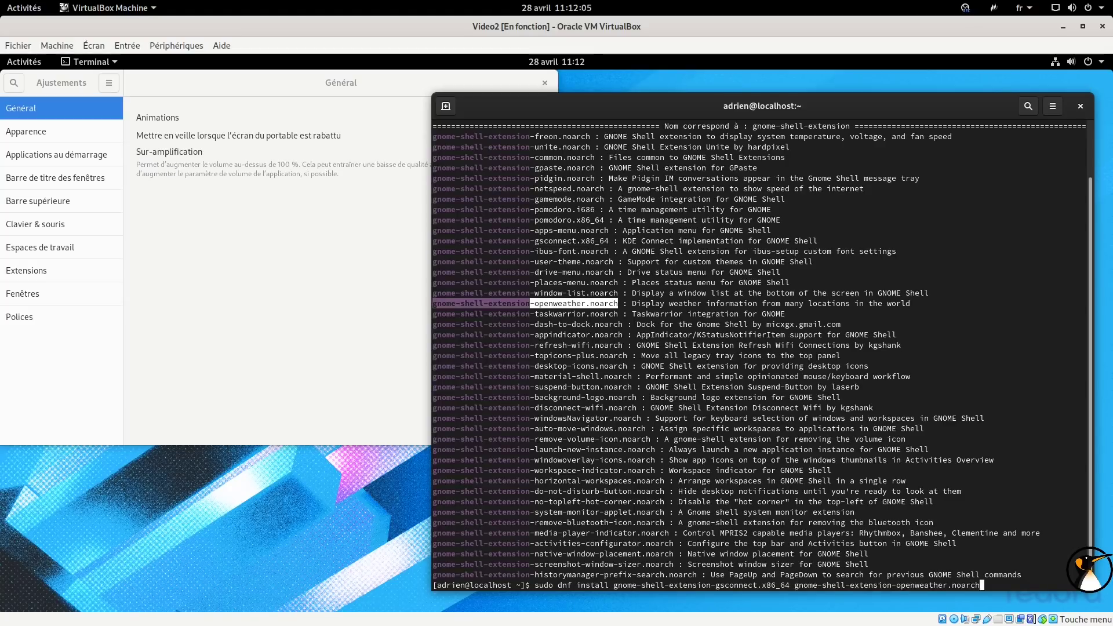
pyautogui.doubleClick(572, 325)
pyautogui.middleClick(566, 337)
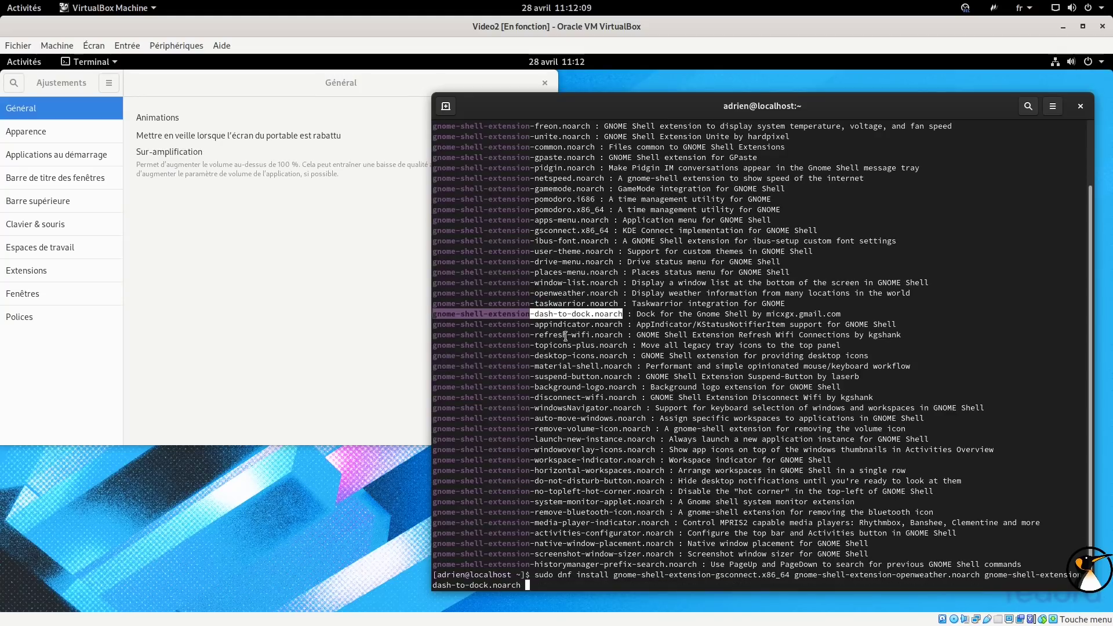
pyautogui.doubleClick(571, 335)
pyautogui.doubleClick(577, 325)
pyautogui.middleClick(577, 326)
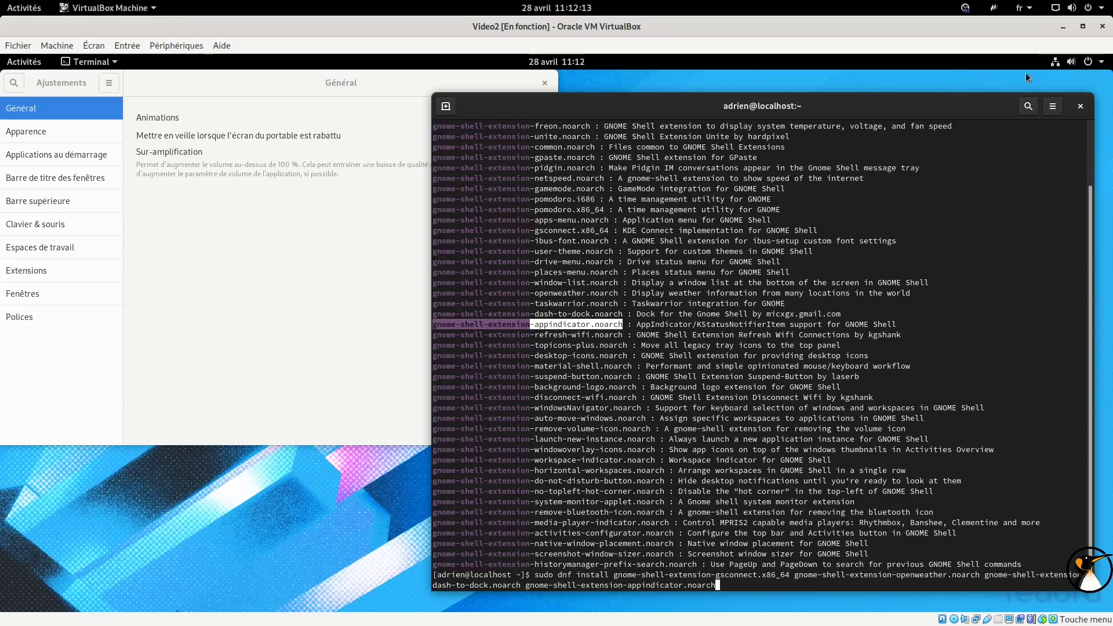
pyautogui.click(612, 328)
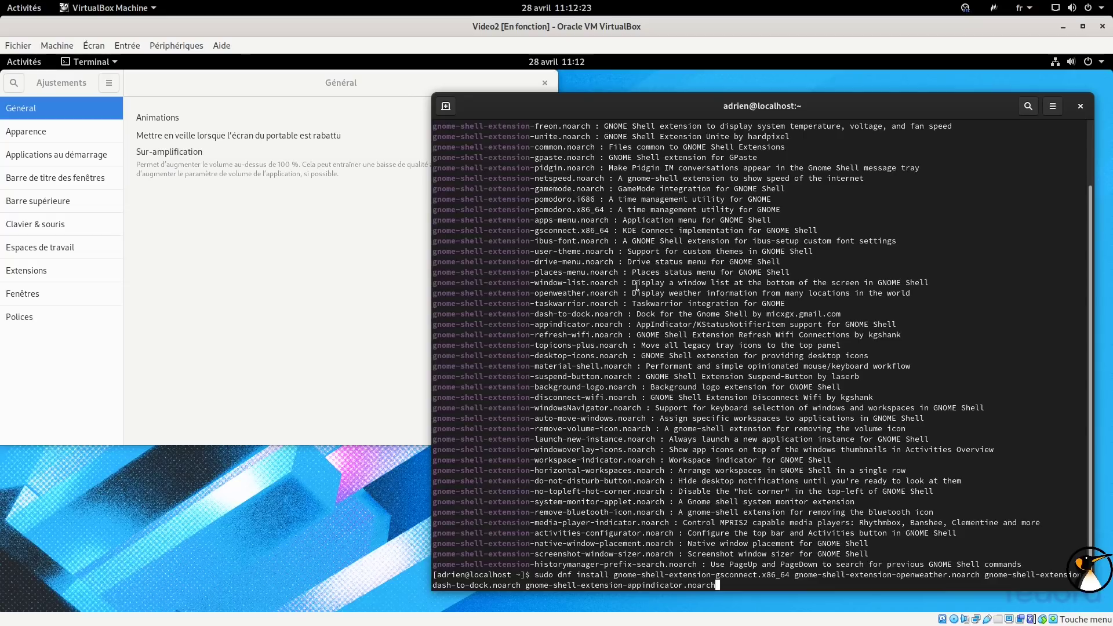
pyautogui.press('Return')
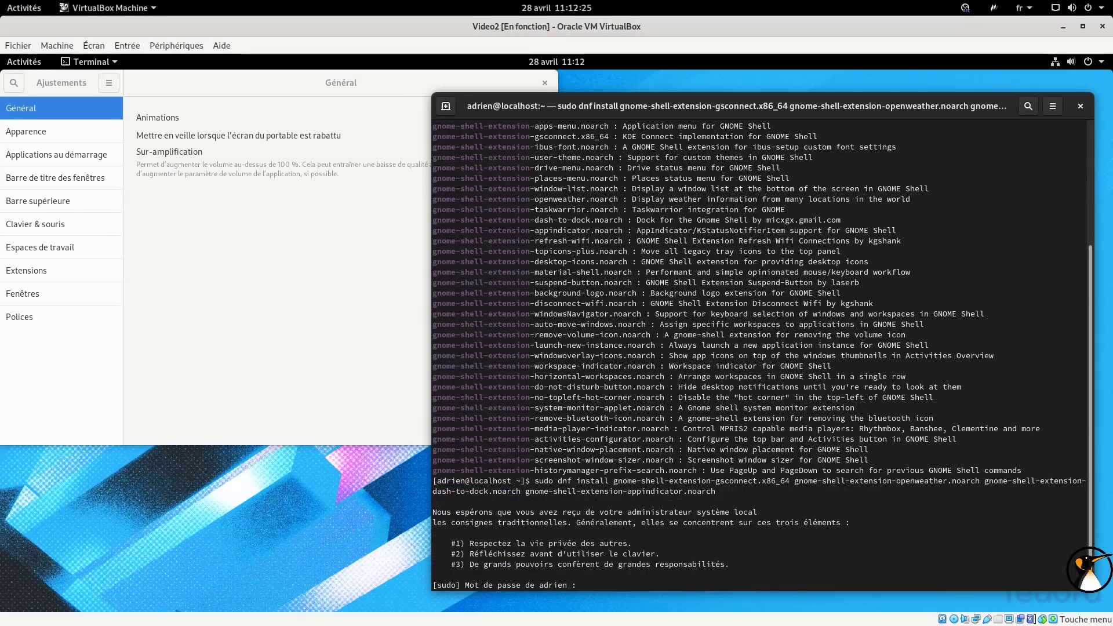
pyautogui.press('Return')
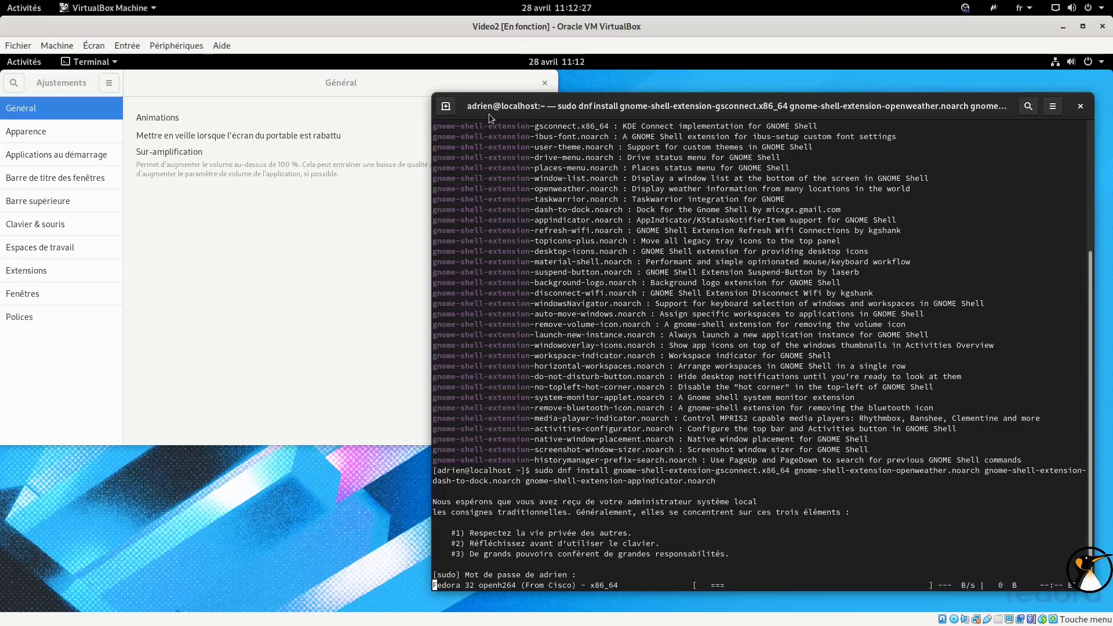
# Rearrange the Tweaks and terminal windows and open a second terminal tab.
pyautogui.moveTo(287, 75); pyautogui.dragTo(326, 136)
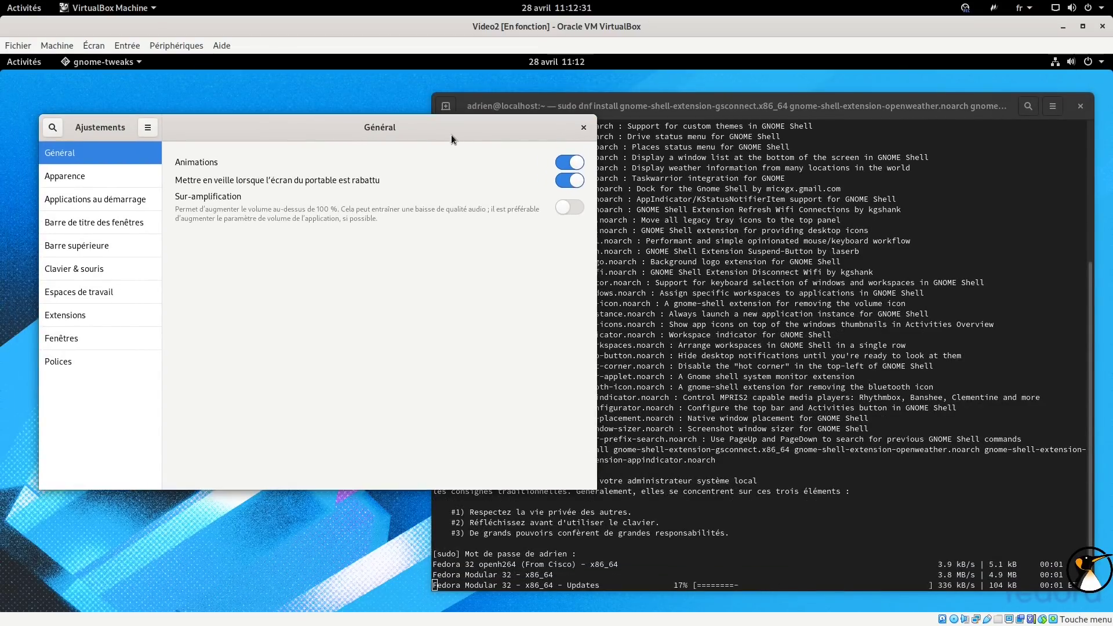
pyautogui.moveTo(450, 133); pyautogui.dragTo(447, 119)
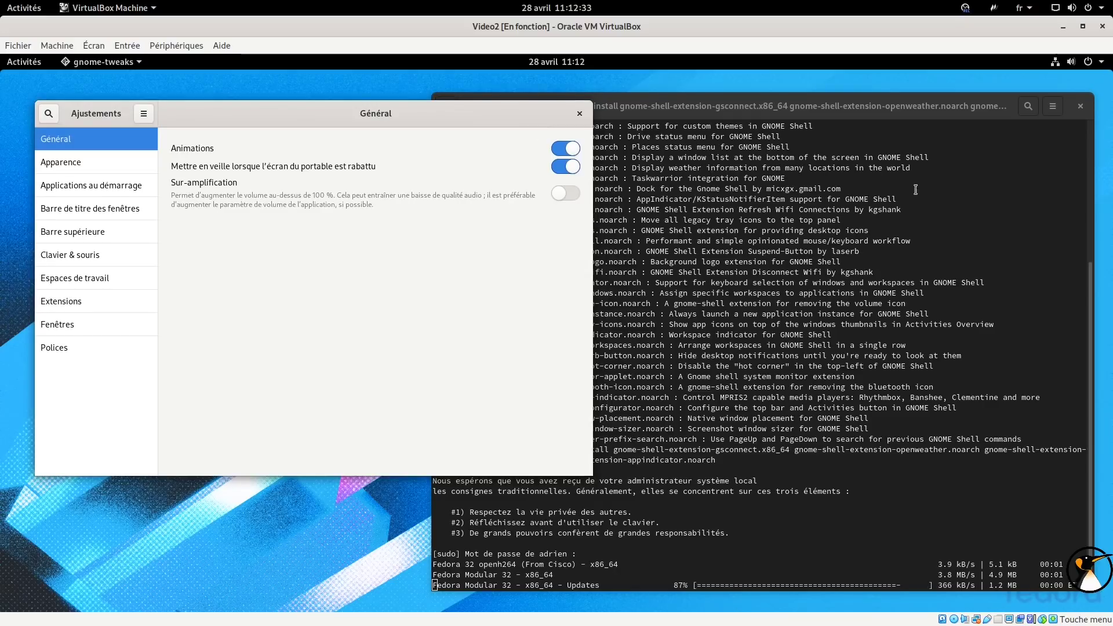
pyautogui.moveTo(774, 108); pyautogui.dragTo(399, 90)
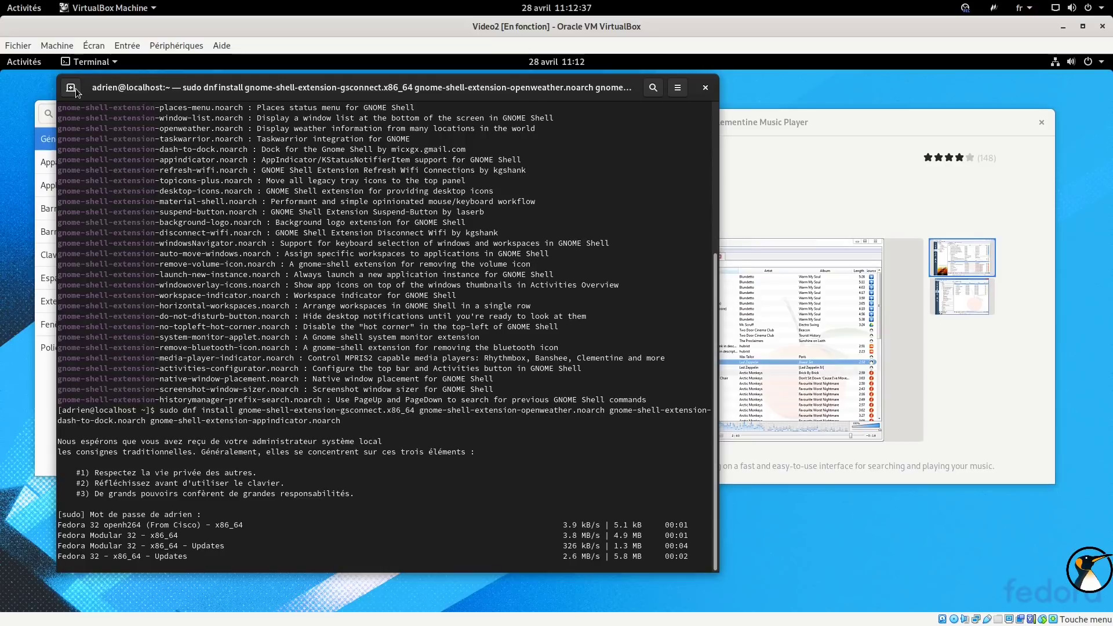
pyautogui.click(72, 89)
pyautogui.moveTo(305, 96); pyautogui.dragTo(651, 95)
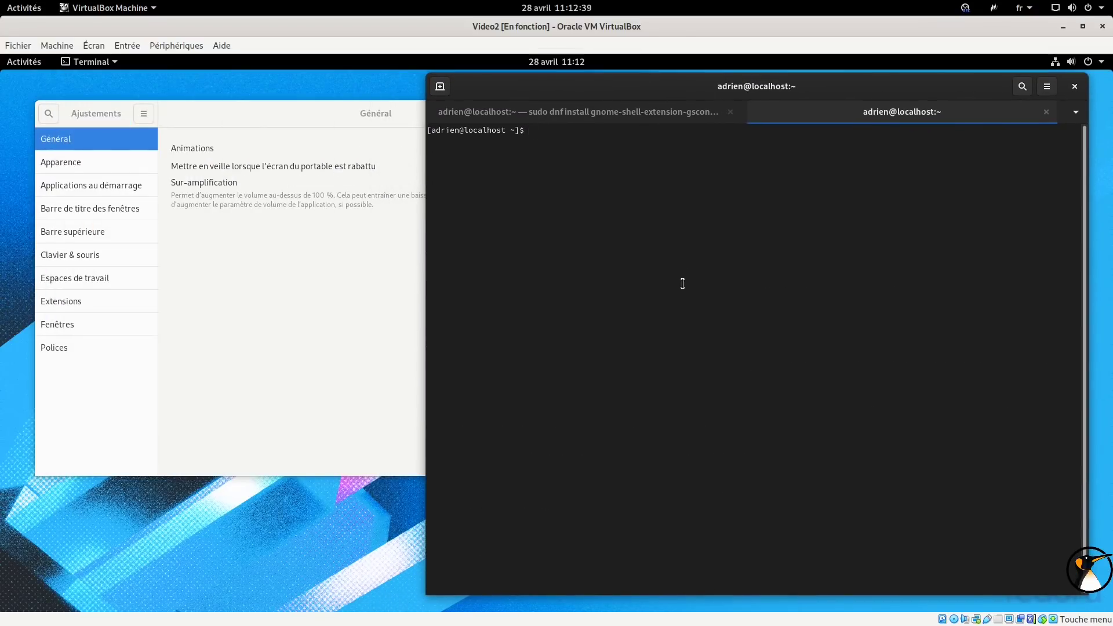
# Follow the system journal live with 'journalctl -f' in the second tab.
pyautogui.write('journalctl -f')
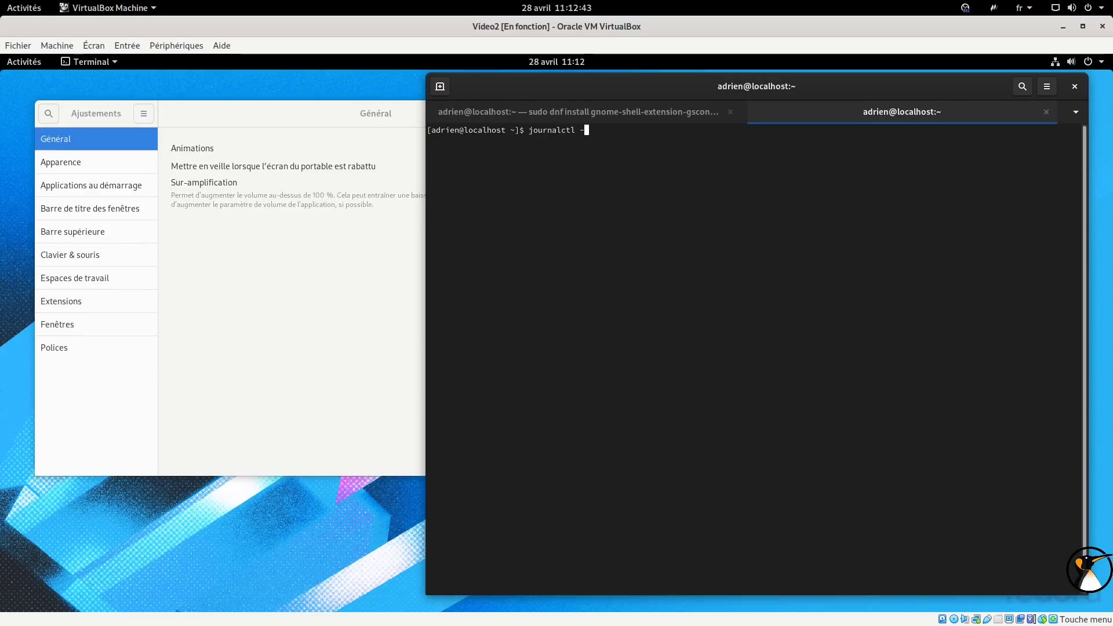
pyautogui.press('Return')
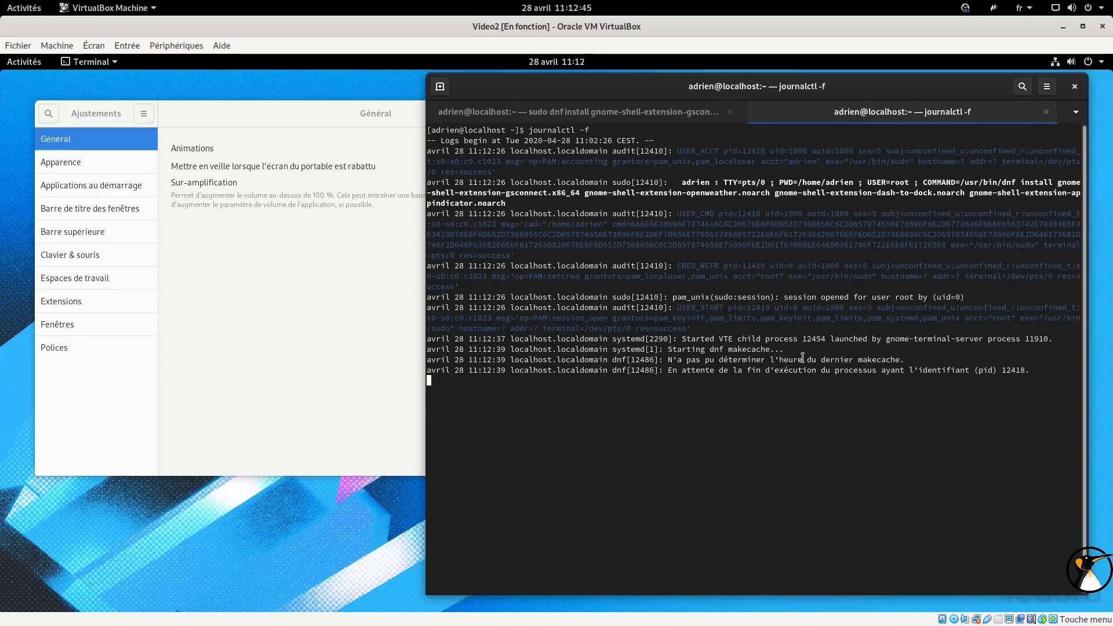
pyautogui.moveTo(845, 93); pyautogui.dragTo(863, 92)
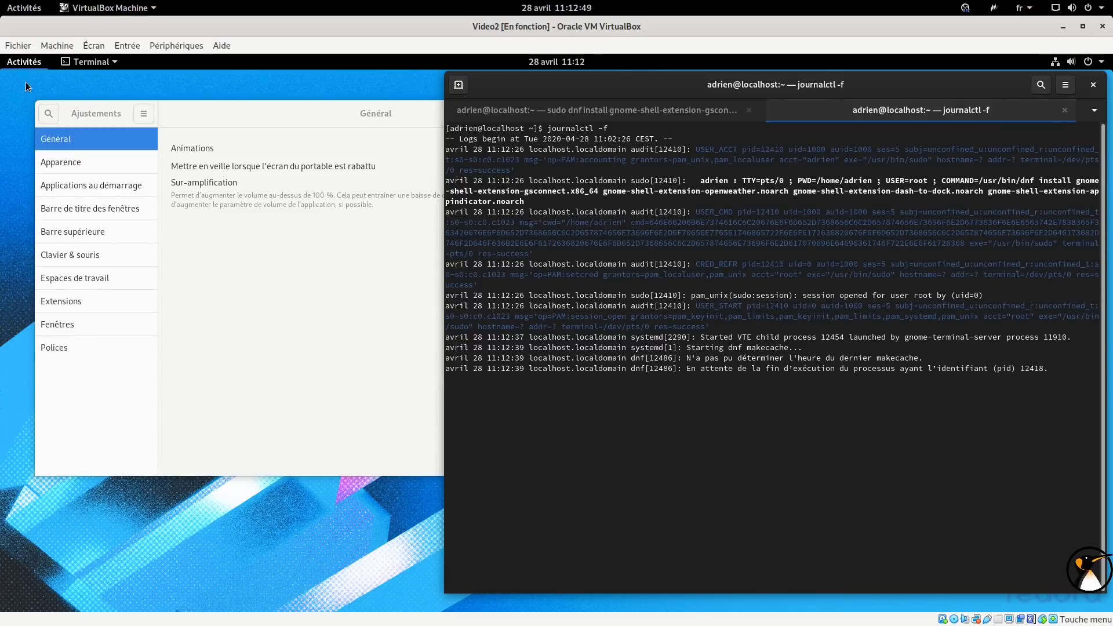
# Launch Moniteur système via a 'sys' search and show its Ressources graphs.
pyautogui.click(24, 62)
pyautogui.write('sys')
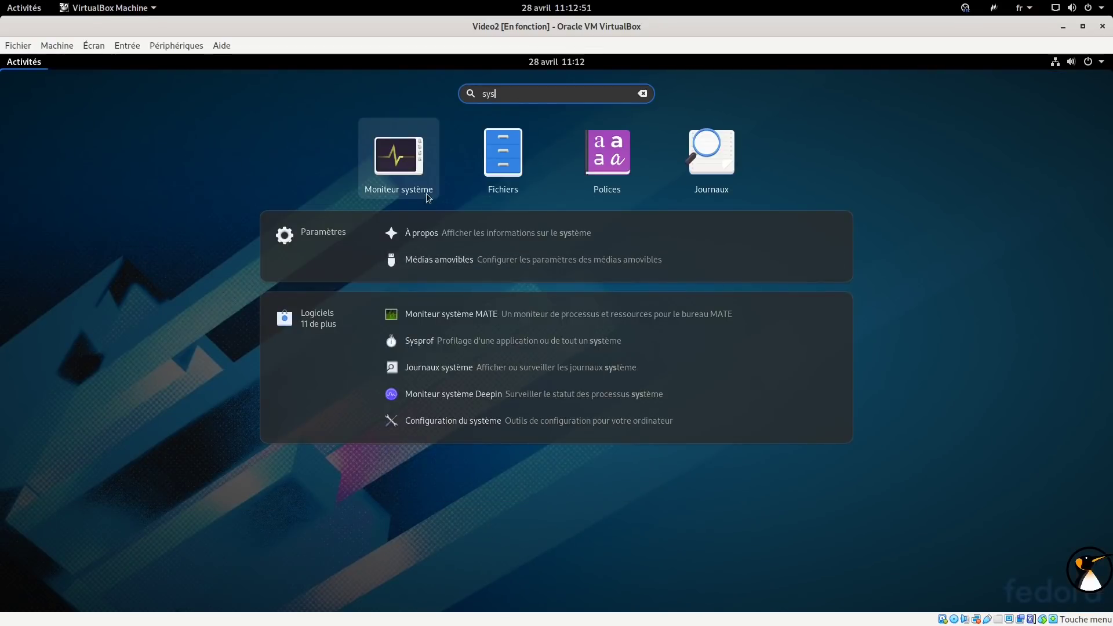
pyautogui.click(427, 194)
pyautogui.click(174, 86)
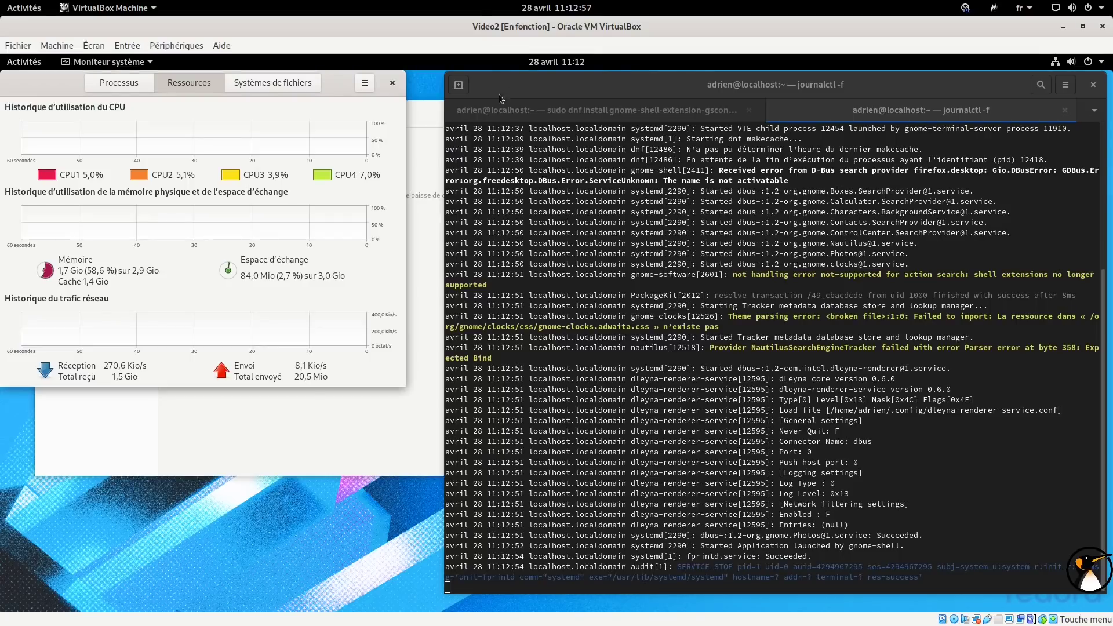
pyautogui.click(28, 62)
# Open a new small Terminal via a 'term' search and move it to the lower left.
pyautogui.write('term')
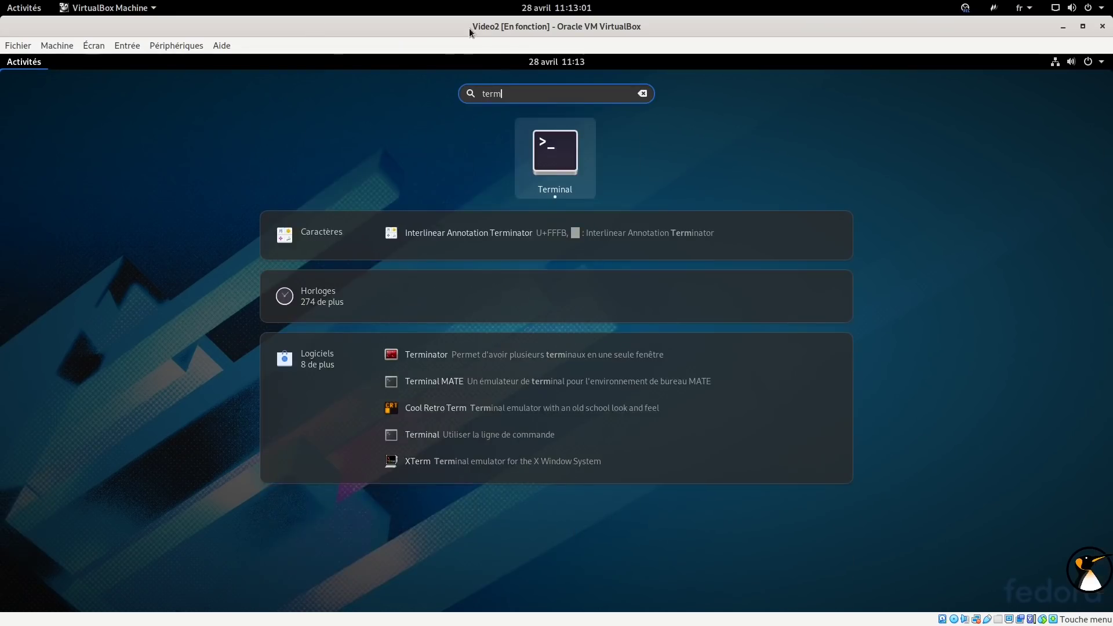
pyautogui.press('Return')
pyautogui.moveTo(174, 142); pyautogui.dragTo(141, 324)
# Enter awk '{ print $0 ; }' /dev/zero, check the dnf and journal tabs, then run it.
pyautogui.write('awk ')
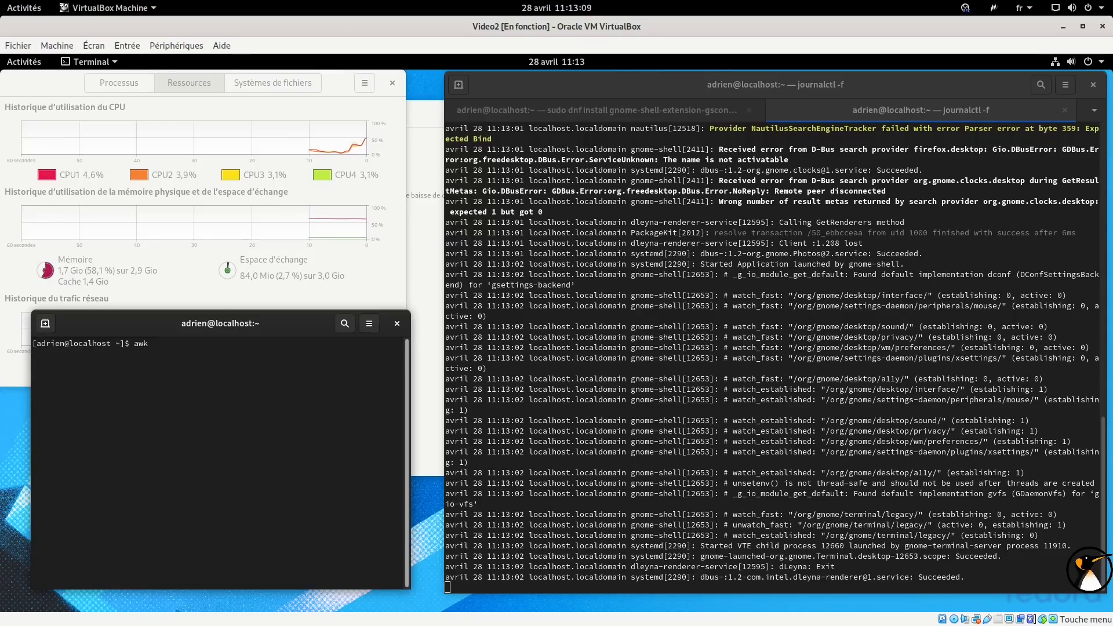
pyautogui.write("'{")
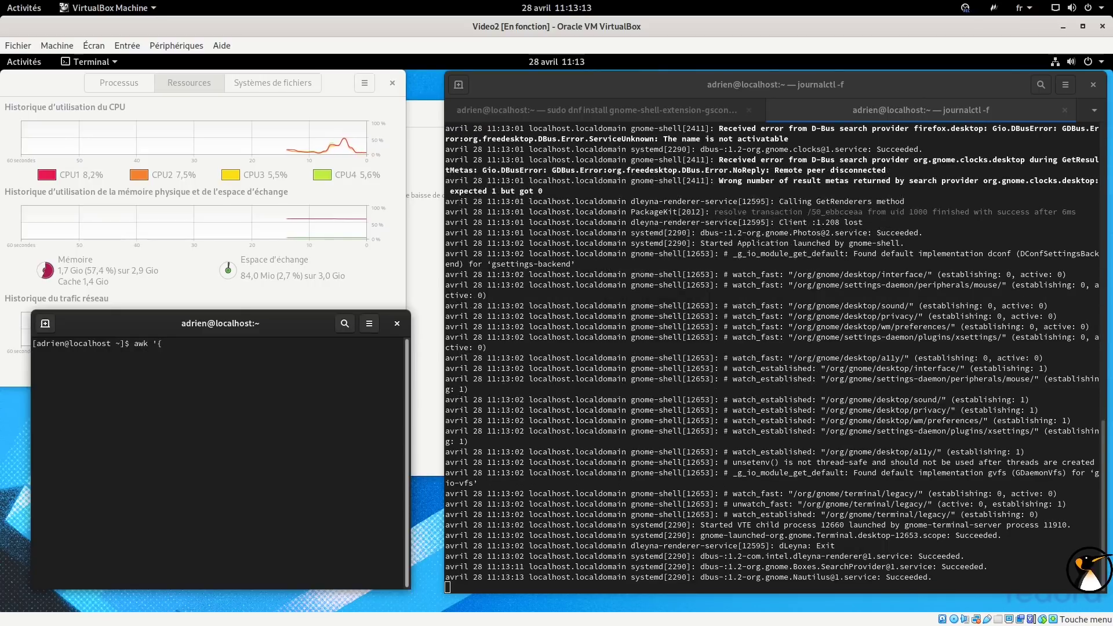
pyautogui.write(' print $0 ')
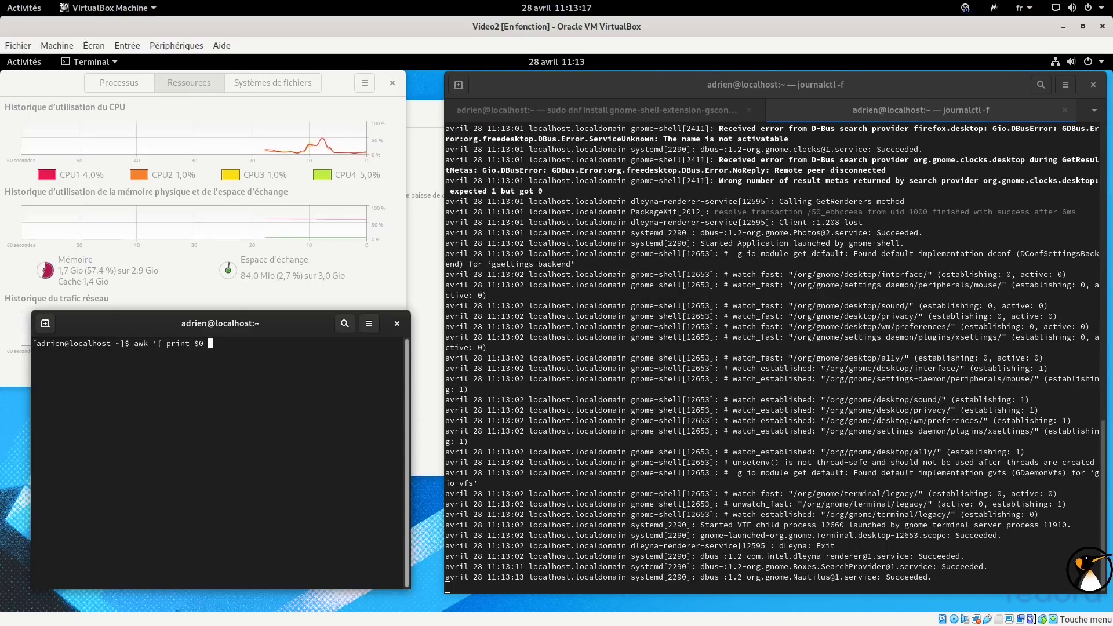
pyautogui.write('}')
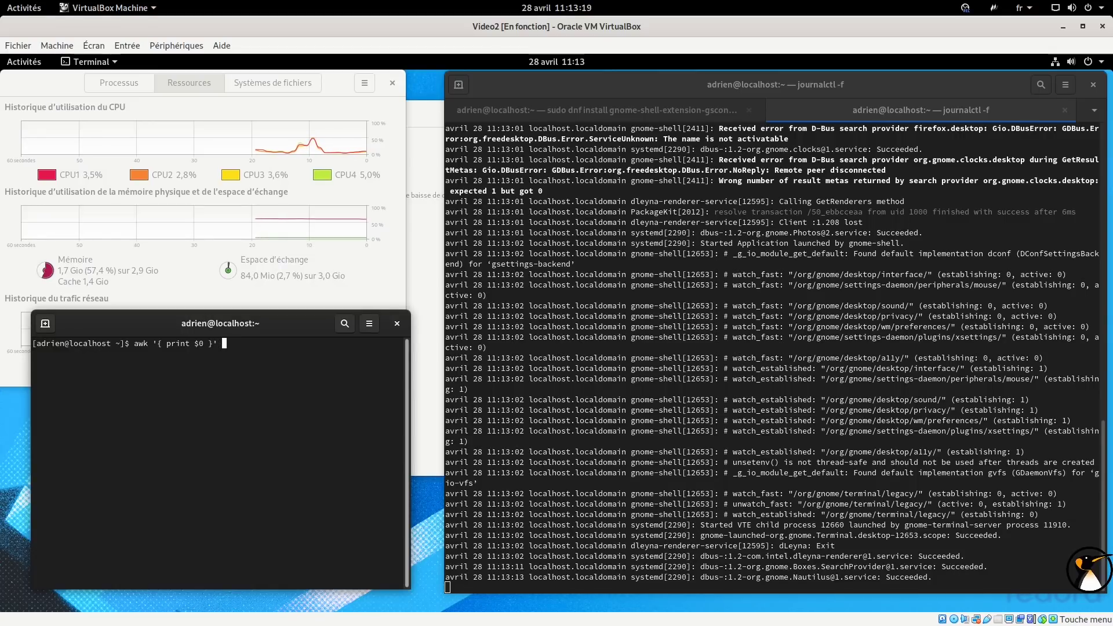
pyautogui.write("' /dev/")
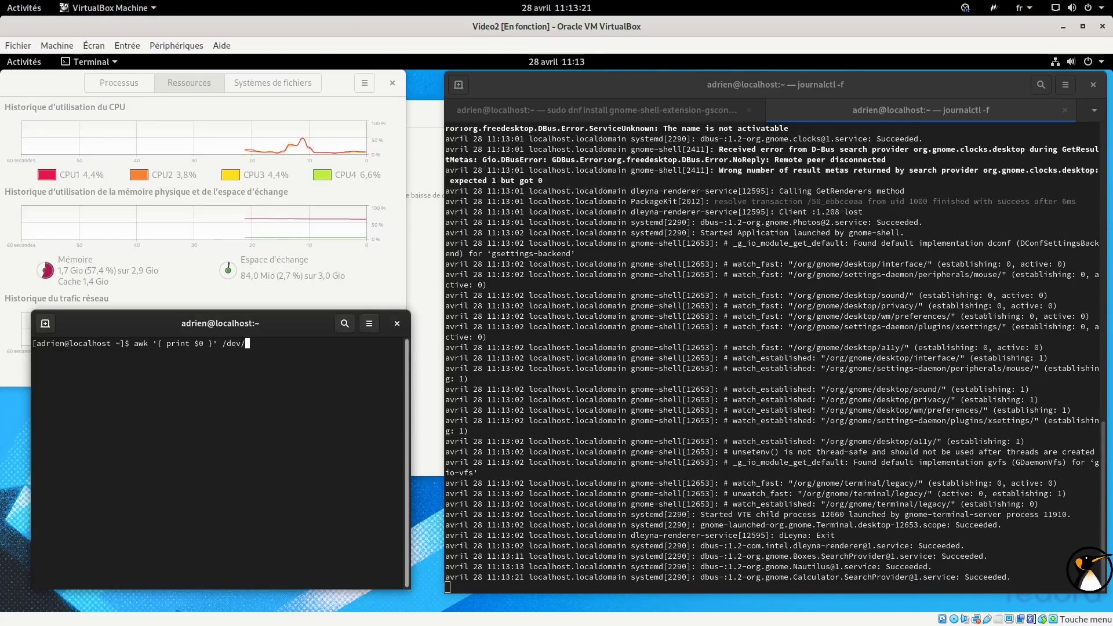
pyautogui.write('zero')
pyautogui.press('Left')
pyautogui.press('Left')
pyautogui.press('Left')
pyautogui.press('Left')
pyautogui.press('Left')
pyautogui.press('Left')
pyautogui.press('Left')
pyautogui.press('Left')
pyautogui.press('Left')
pyautogui.press('Left')
pyautogui.press('Left')
pyautogui.press('Left')
pyautogui.press('Left')
pyautogui.press('Left')
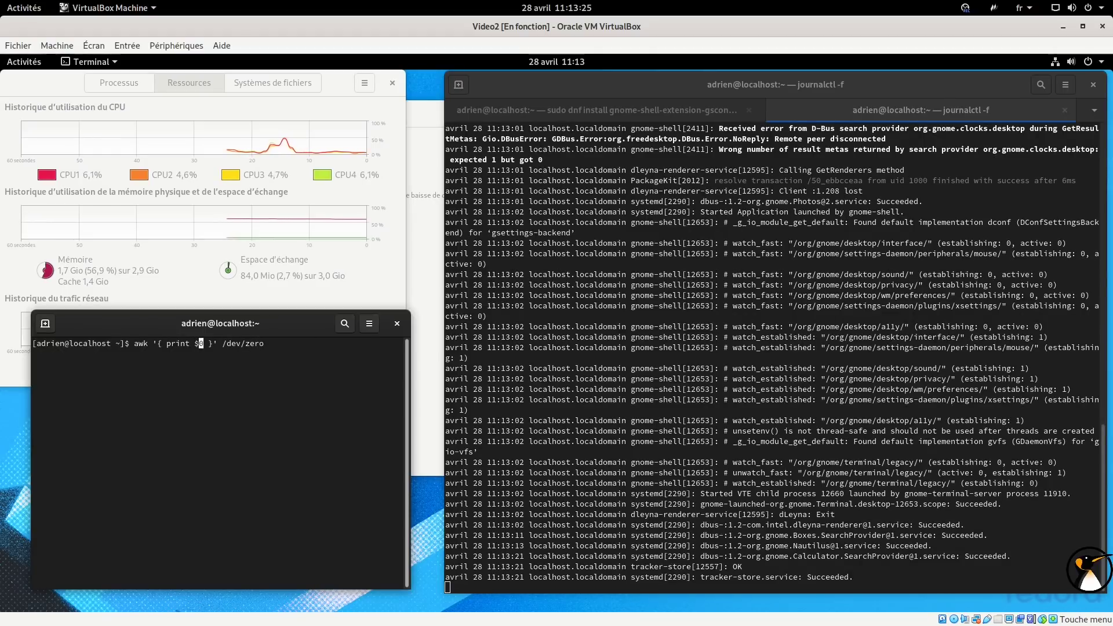
pyautogui.write(';')
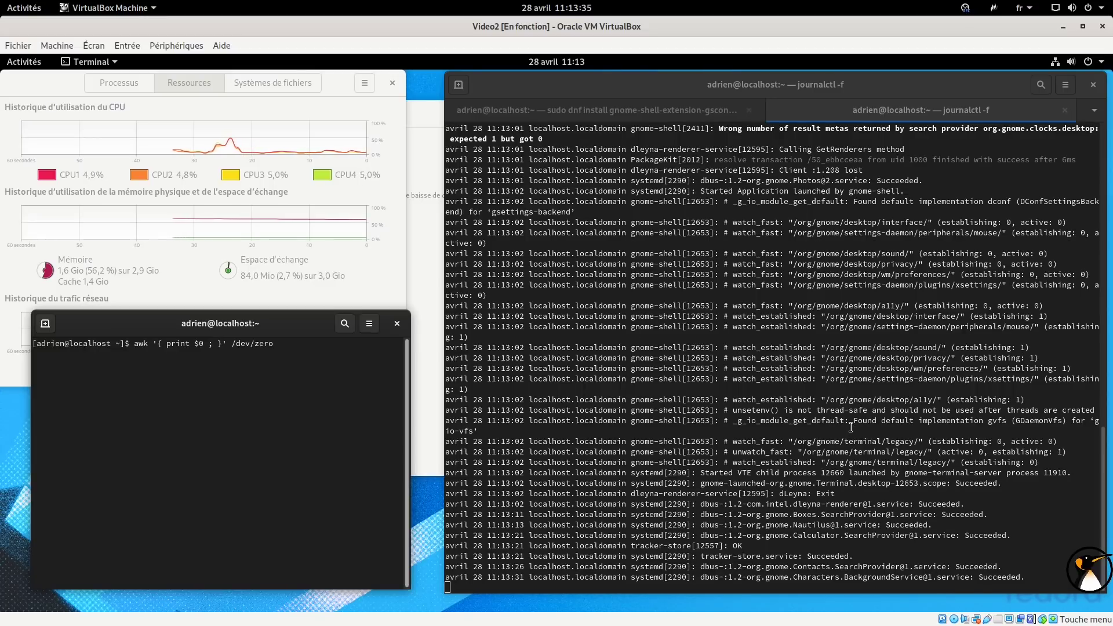
pyautogui.click(638, 112)
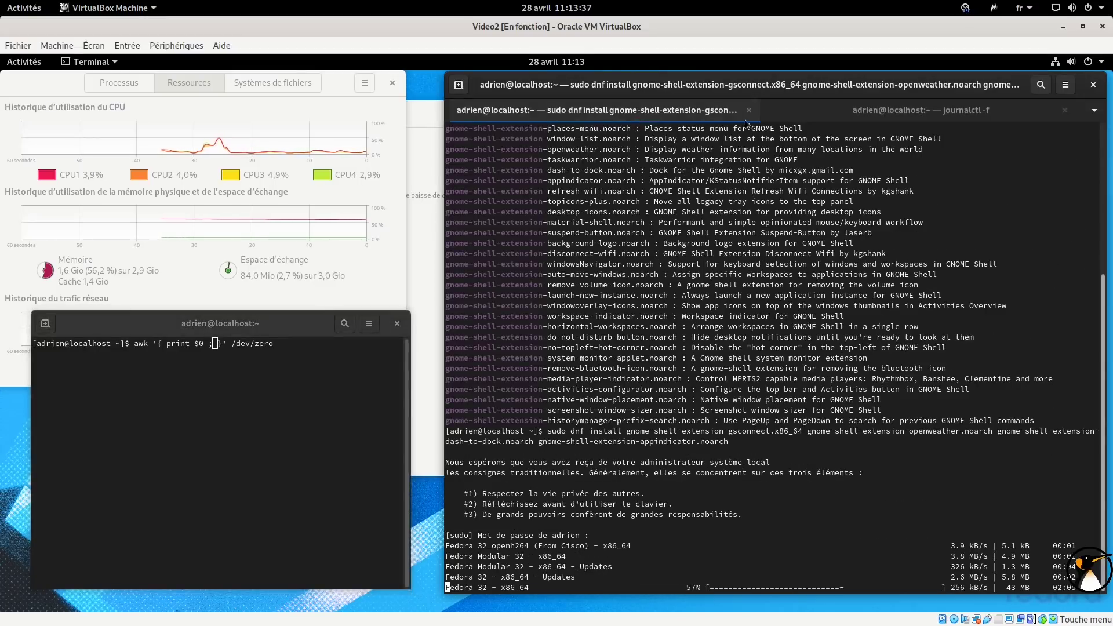
pyautogui.click(827, 117)
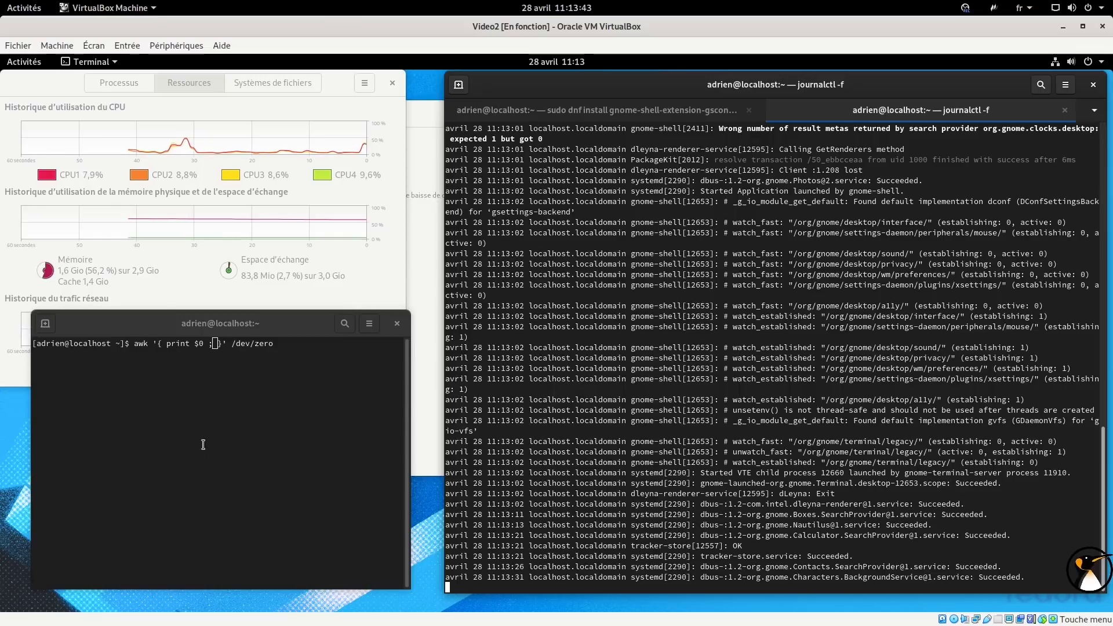
pyautogui.click(281, 389)
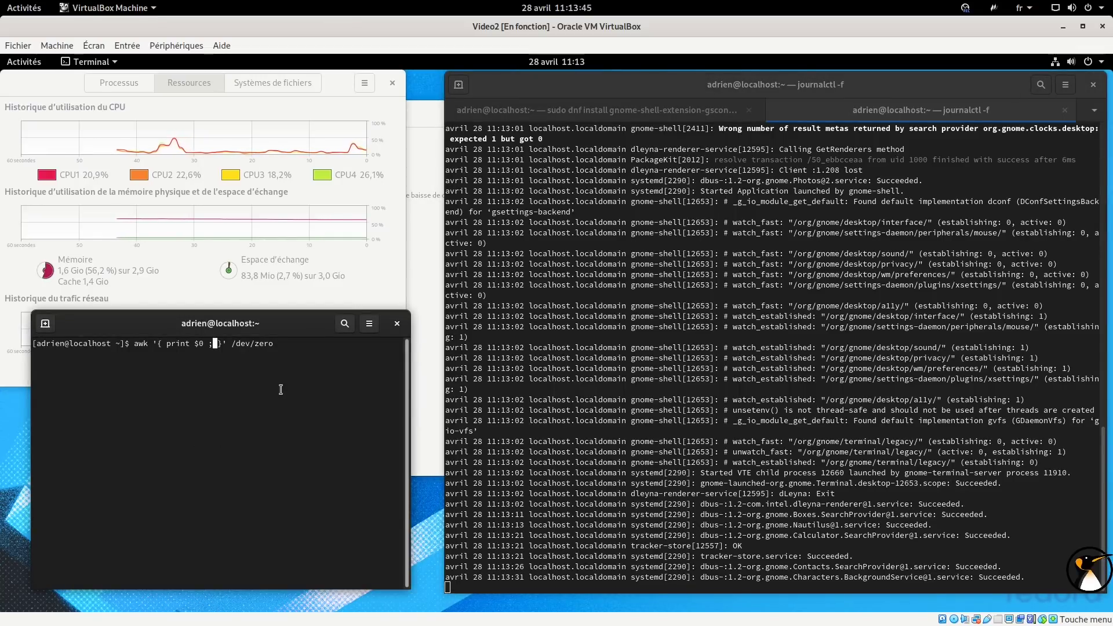
pyautogui.press('Return')
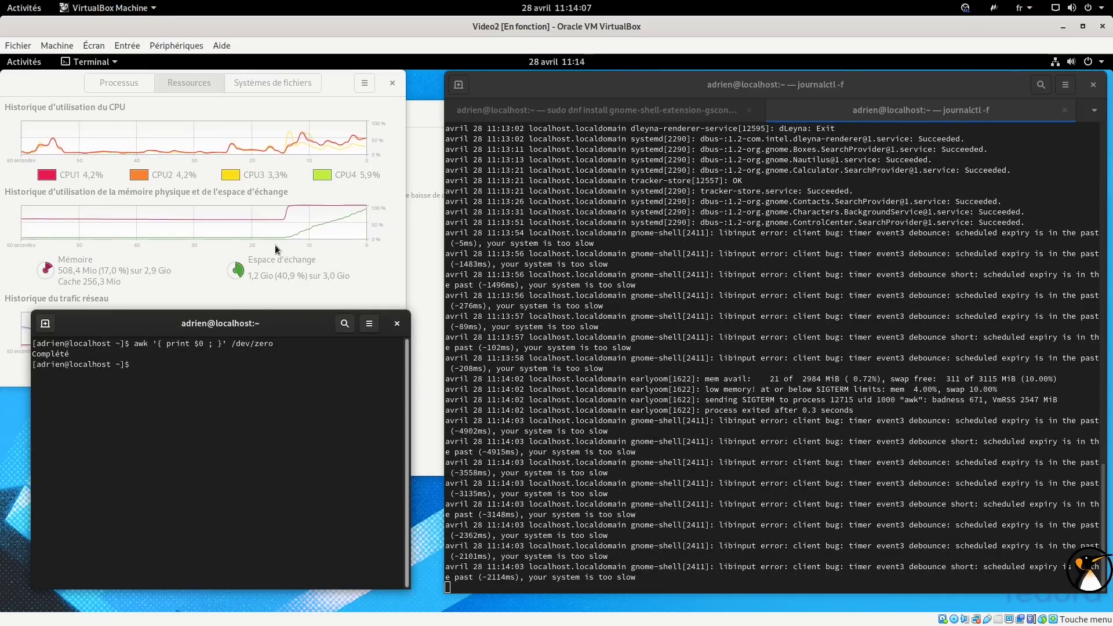
# Let earlyoom kill the awk memory hog, then highlight the four earlyoom kill lines in the journal.
pyautogui.moveTo(276, 319); pyautogui.dragTo(276, 342)
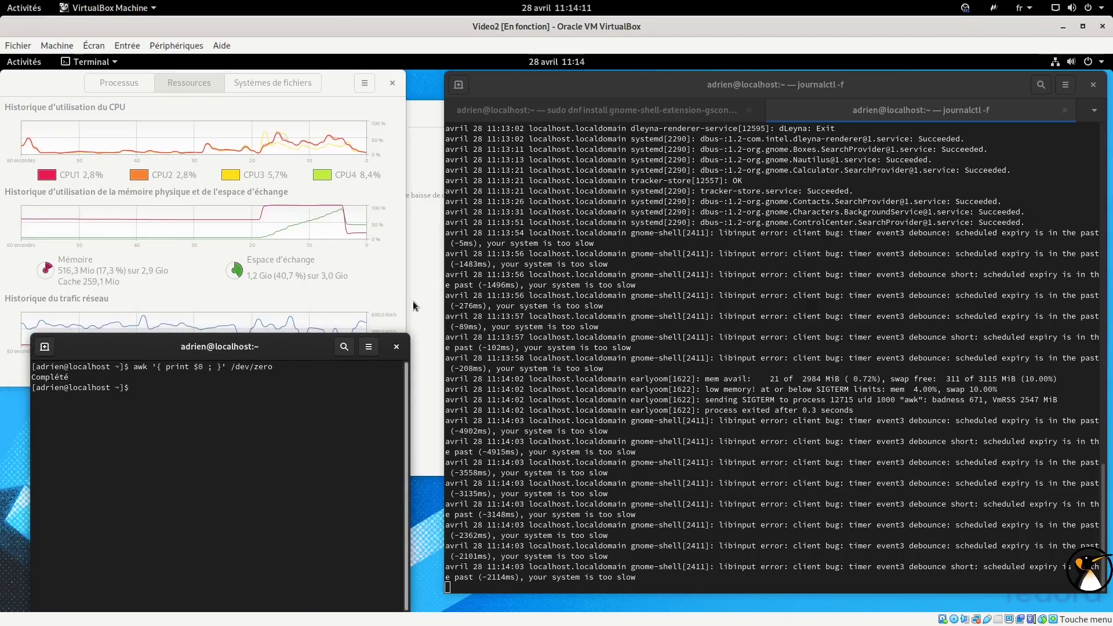
pyautogui.moveTo(847, 411); pyautogui.dragTo(719, 383)
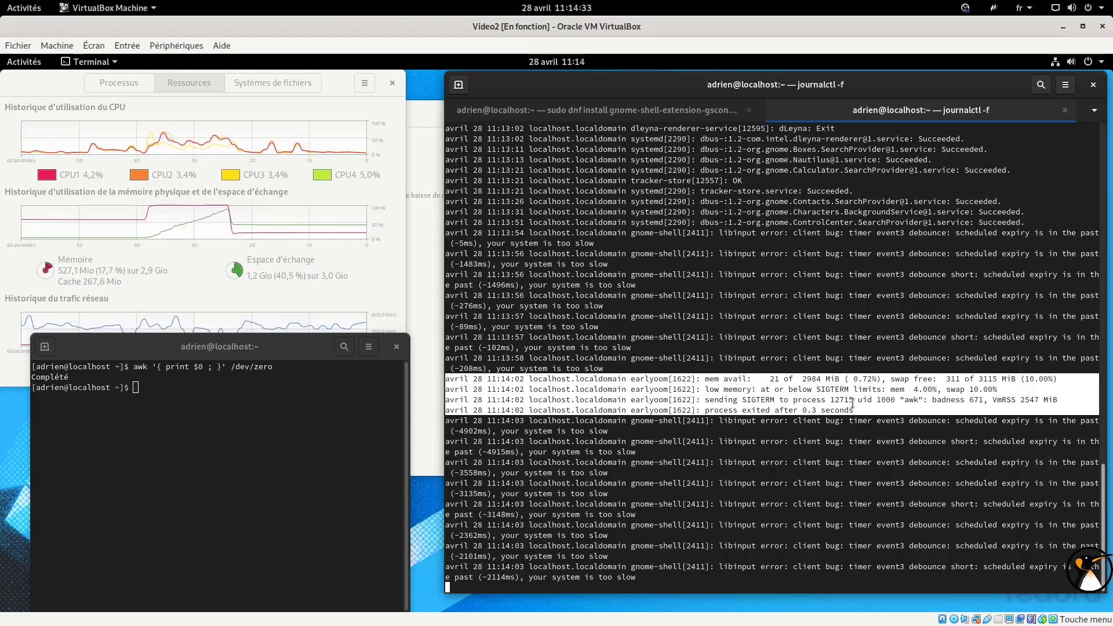
# Highlight awk, SIGTERM and Complété, close the small terminal, and return to the dnf install tab.
pyautogui.doubleClick(909, 400)
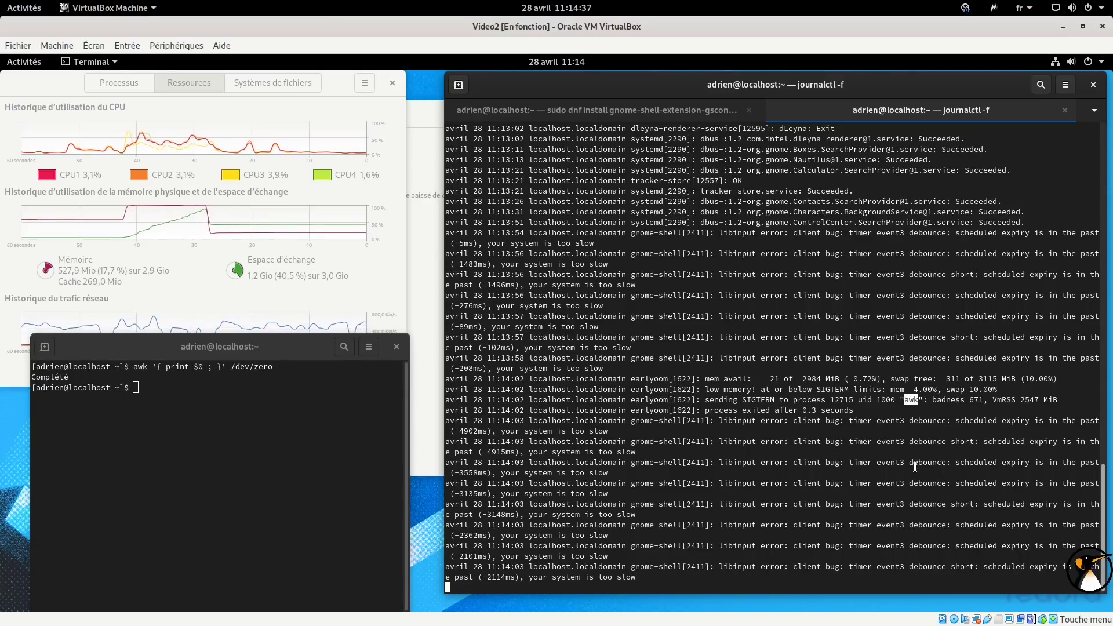
pyautogui.doubleClick(758, 399)
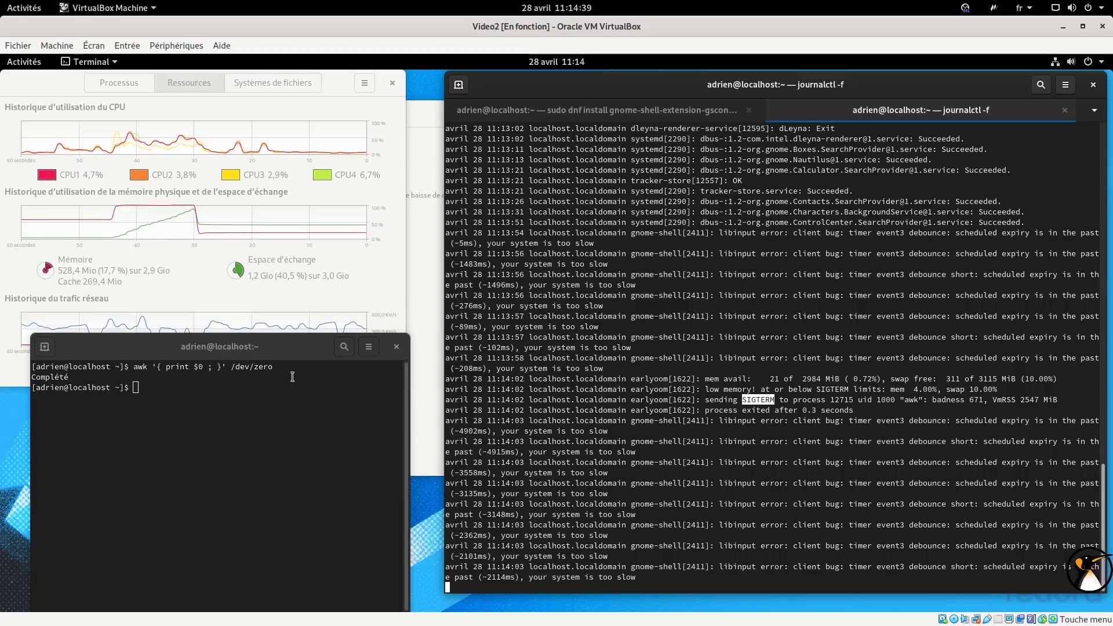
pyautogui.doubleClick(49, 377)
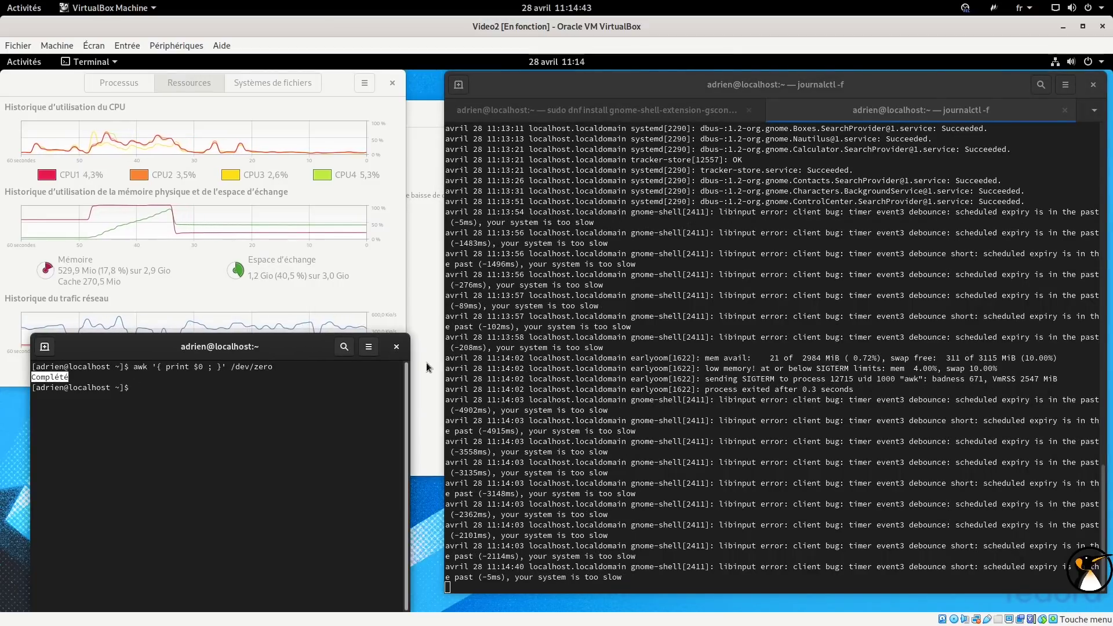
pyautogui.click(396, 346)
pyautogui.click(663, 114)
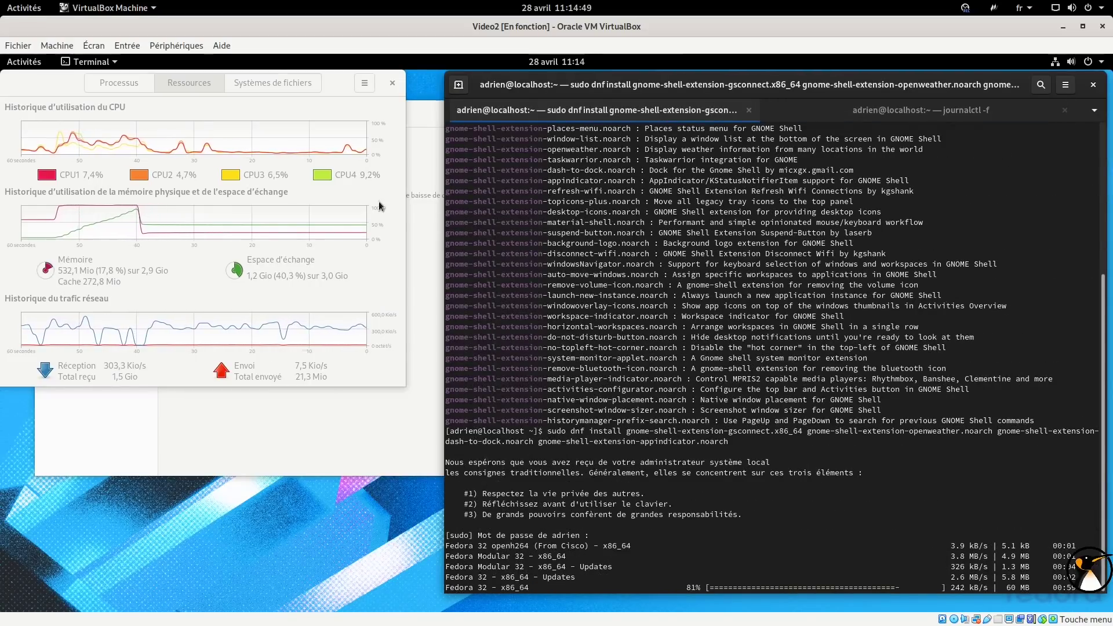
# Close System Monitor and the Ajustements window, leaving the terminal as dnf finishes installing.
pyautogui.click(391, 83)
pyautogui.click(391, 84)
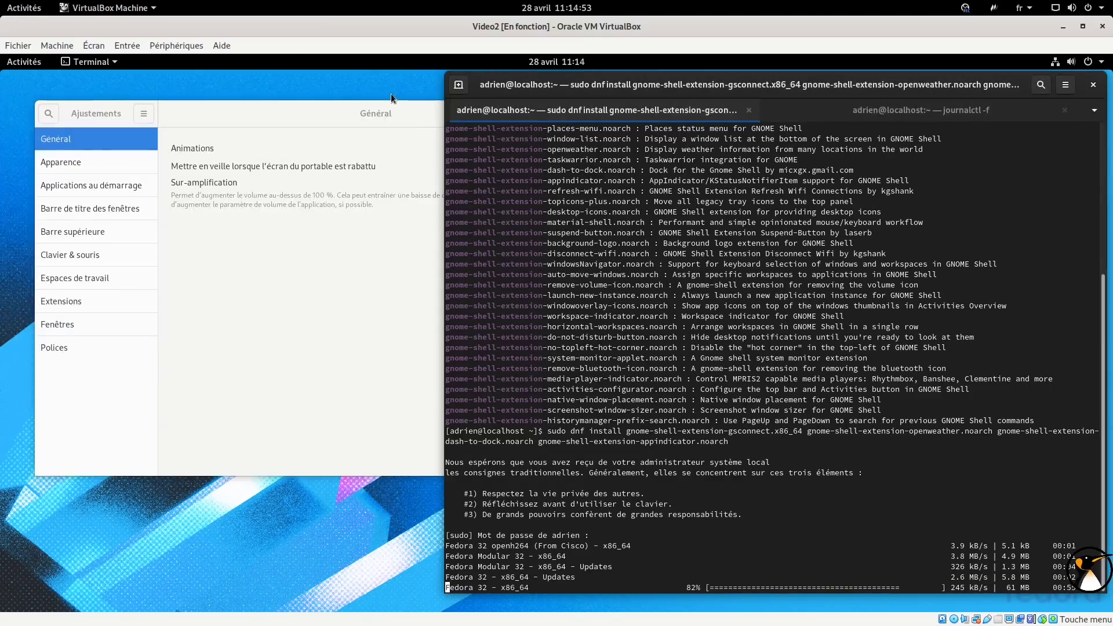
pyautogui.click(381, 115)
pyautogui.click(575, 114)
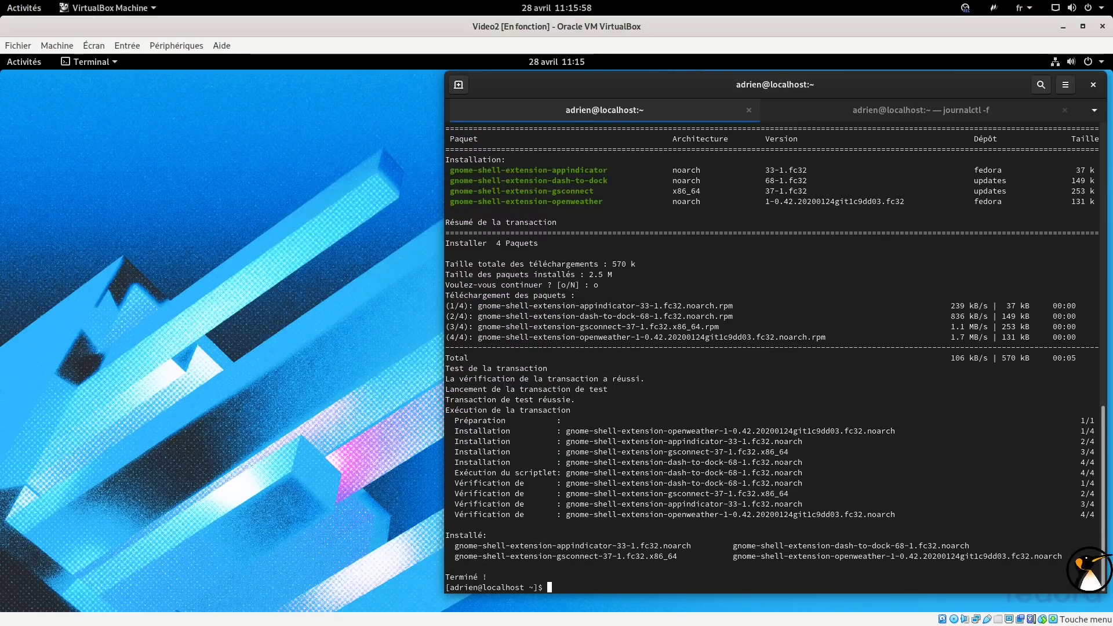
pyautogui.hotkey('alt', 'Tab')
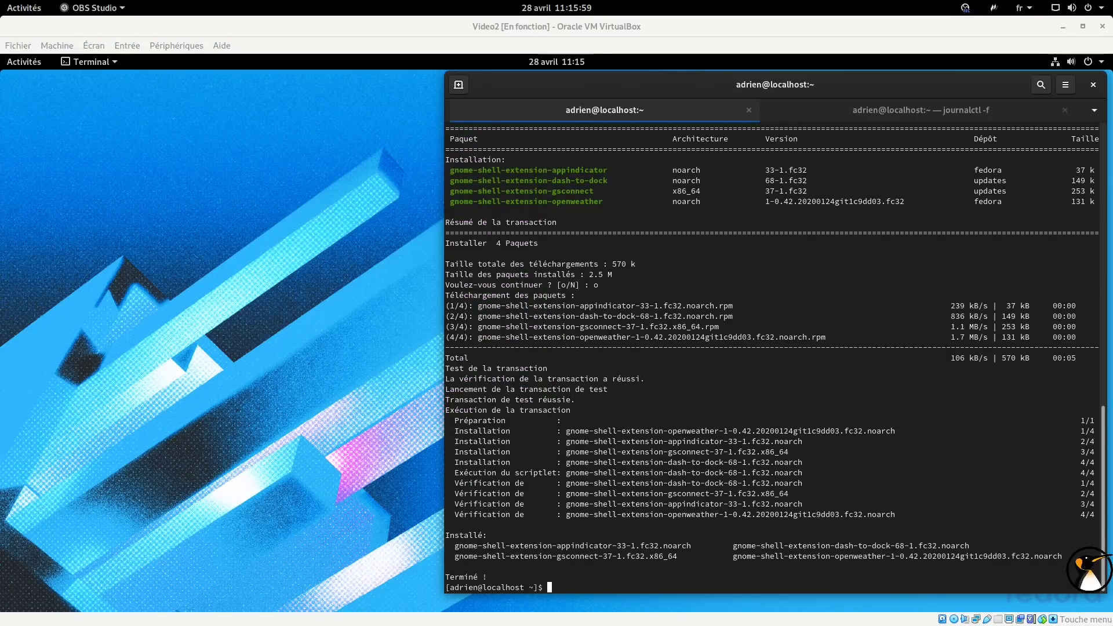
pyautogui.hotkey('alt', 'Tab')
# Open /etc/dnf/dnf.conf in vi with sudo and add a fastestmirror=True line, consulting the LinuxFr article.
pyautogui.write('sudo /')
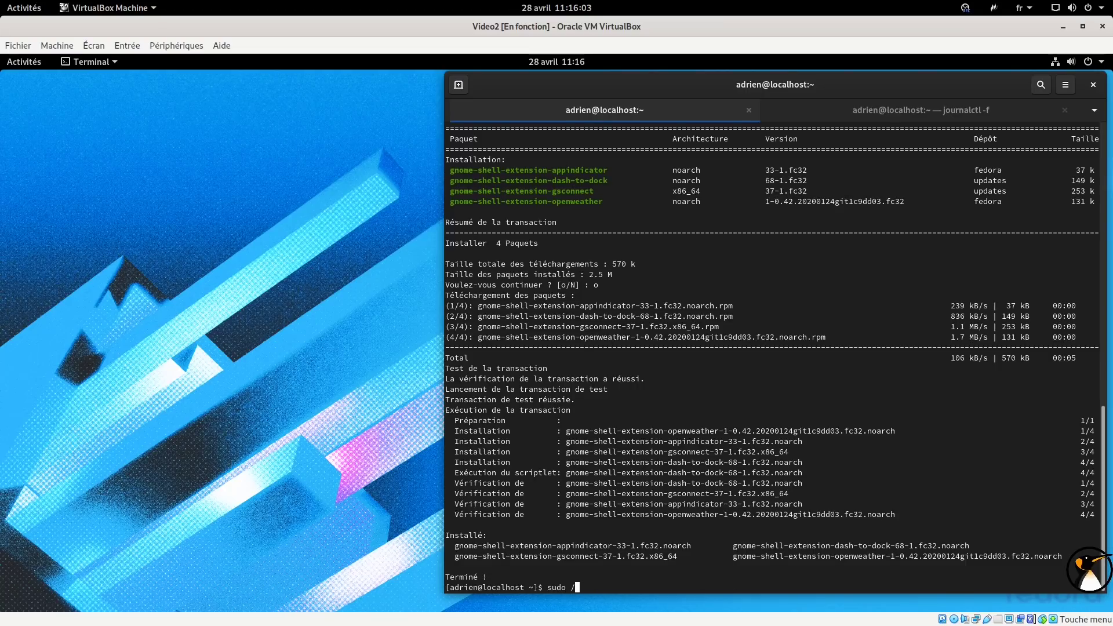
pyautogui.press('BackSpace')
pyautogui.write('vi /etc/dnf/dnf.conf')
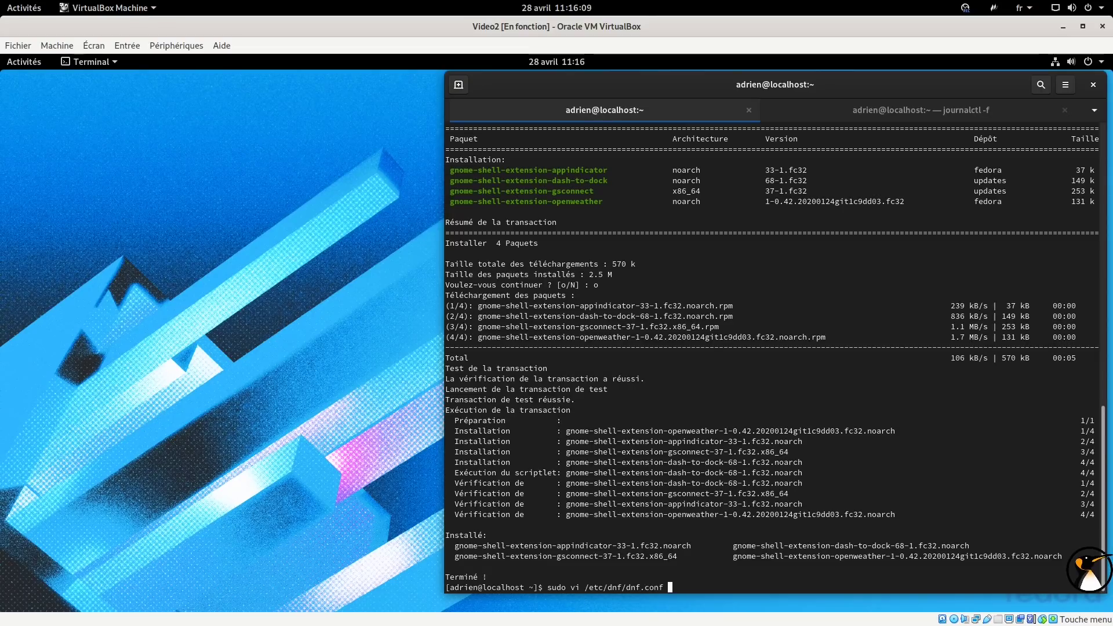
pyautogui.press('Return')
pyautogui.write('ofa')
pyautogui.write('stestm')
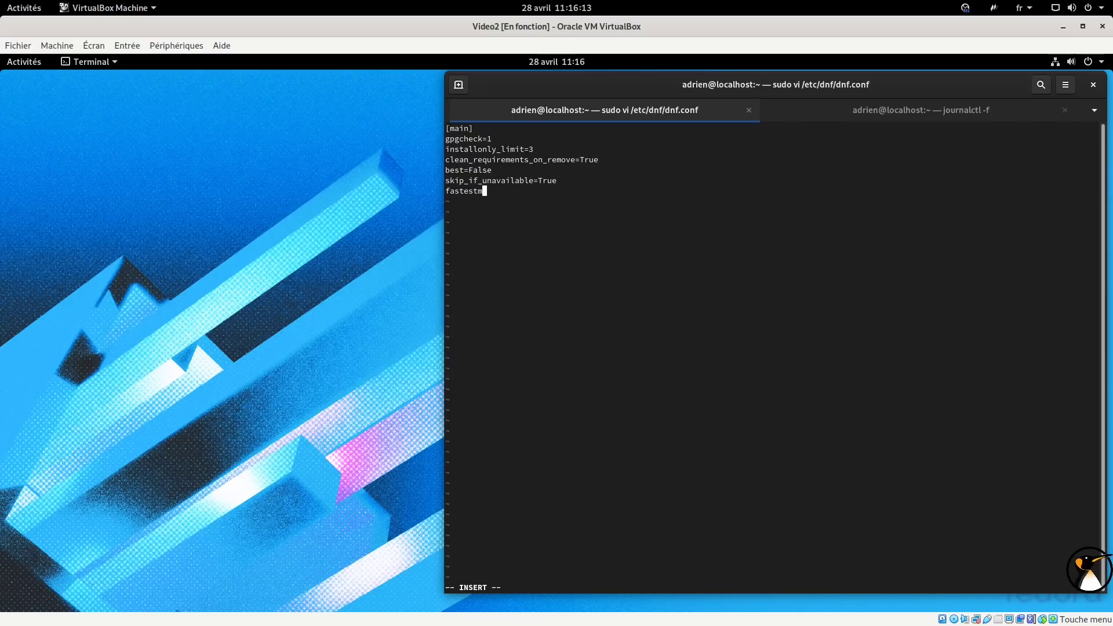
pyautogui.write('irror=True')
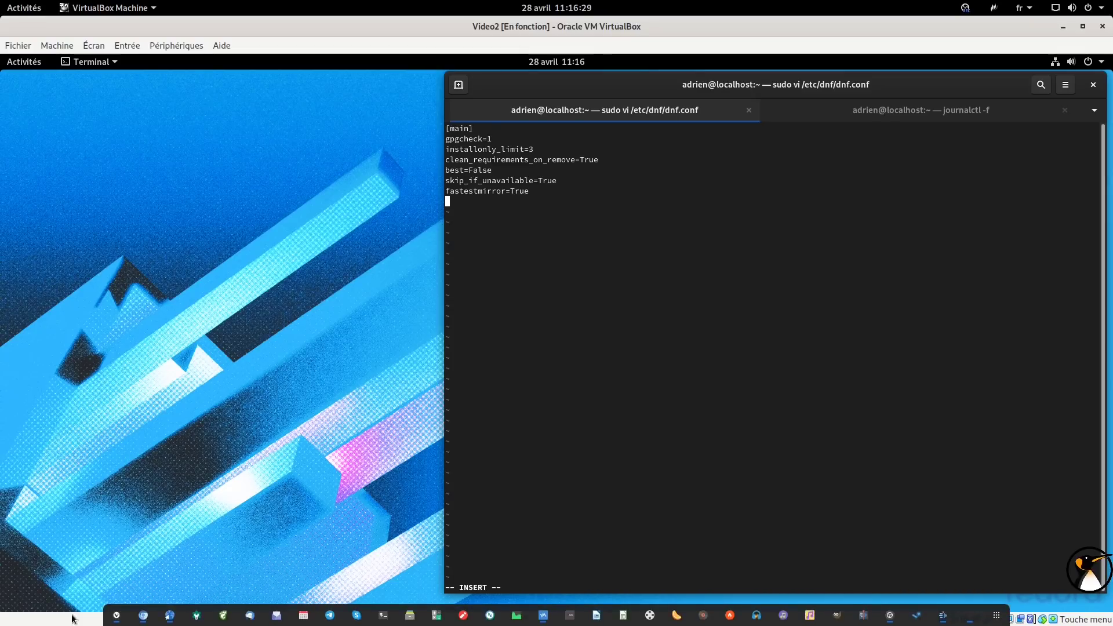
pyautogui.click(169, 616)
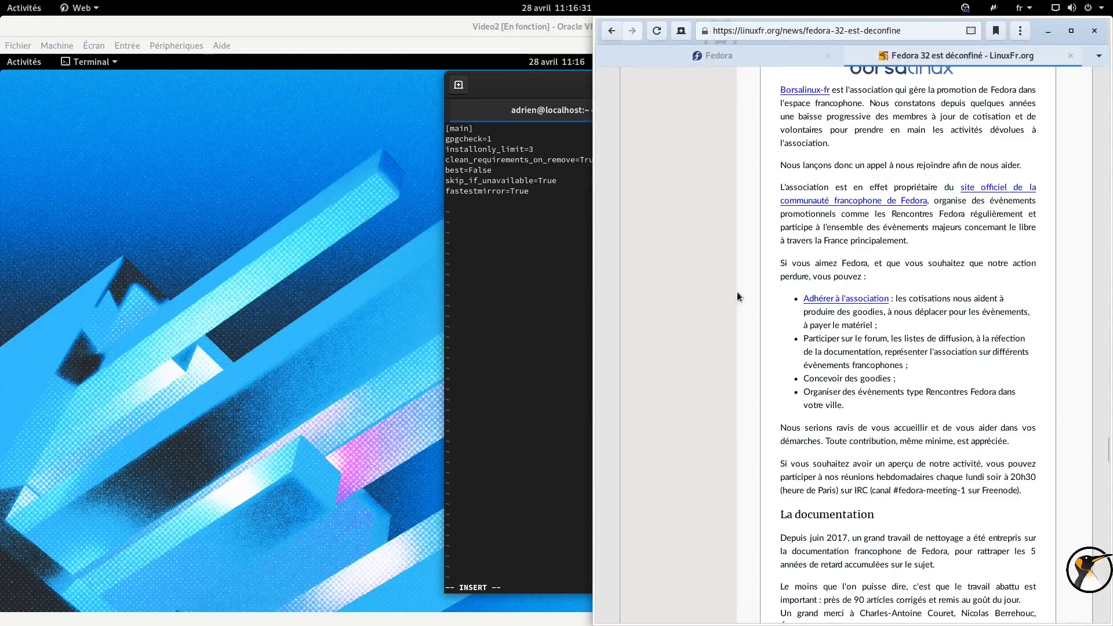
pyautogui.scroll(15, 913, 276)
pyautogui.scroll(11, 913, 270)
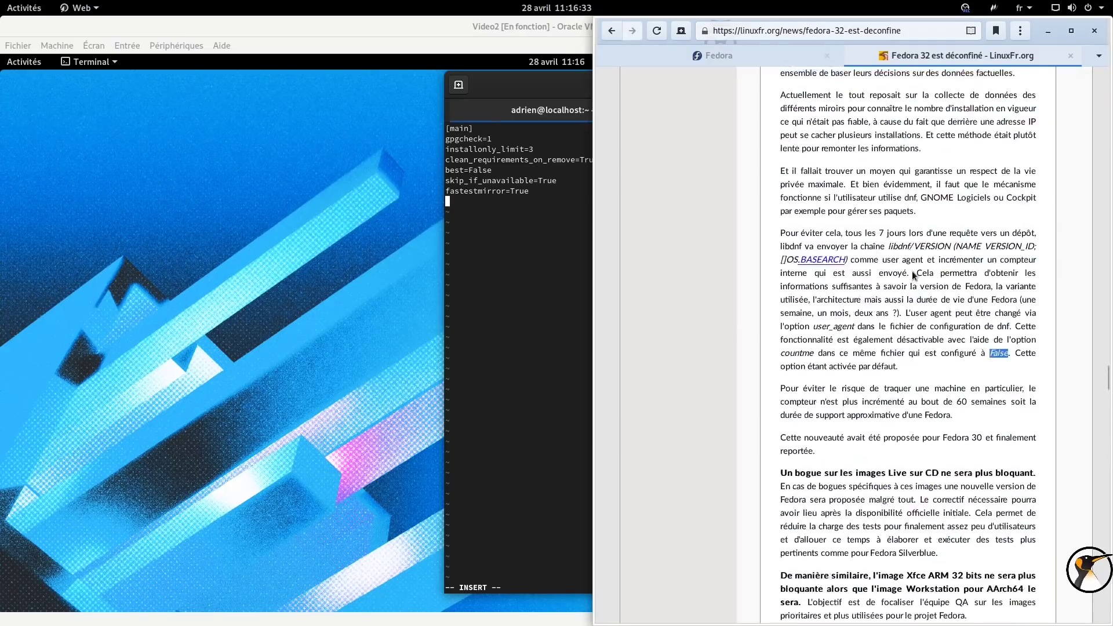
pyautogui.scroll(-5, 950, 328)
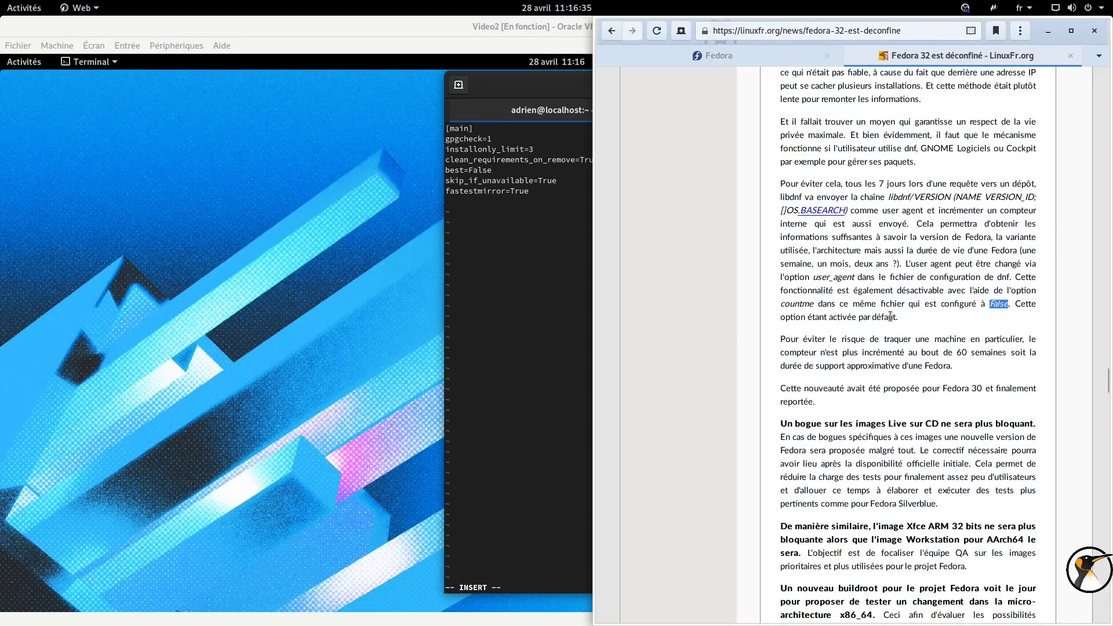
# Add countme=False, then save and quit dnf.conf with :wq.
pyautogui.click(535, 229)
pyautogui.write('countme=False')
pyautogui.press('Escape')
pyautogui.write(':wq')
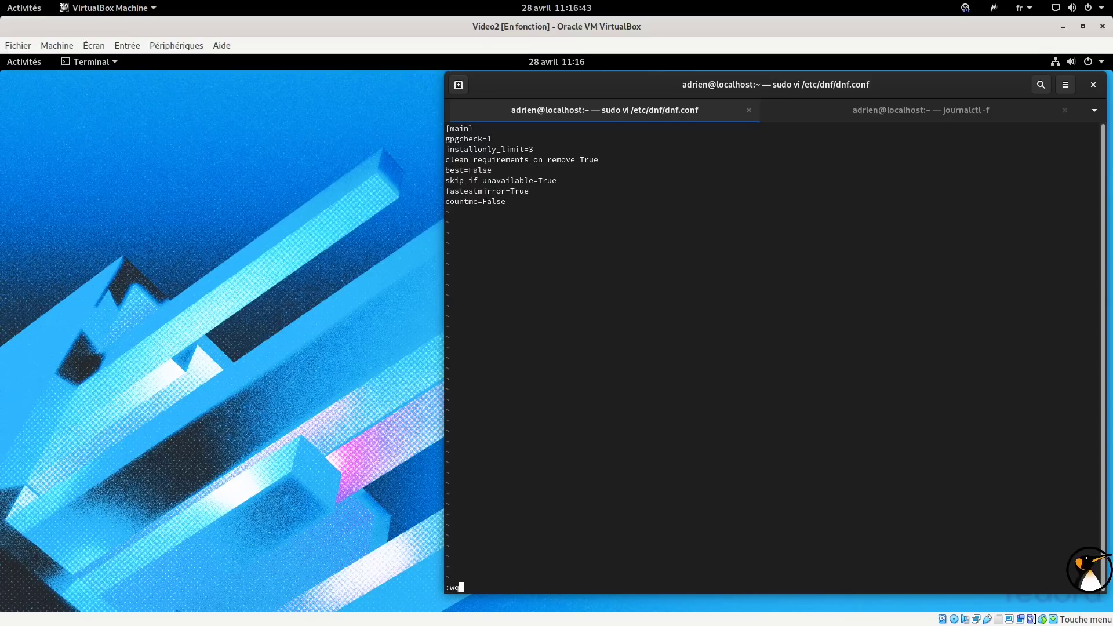
pyautogui.press('Return')
# Close the terminal and Clementine details window, then log out of the Fedora session.
pyautogui.click(1093, 83)
pyautogui.click(908, 371)
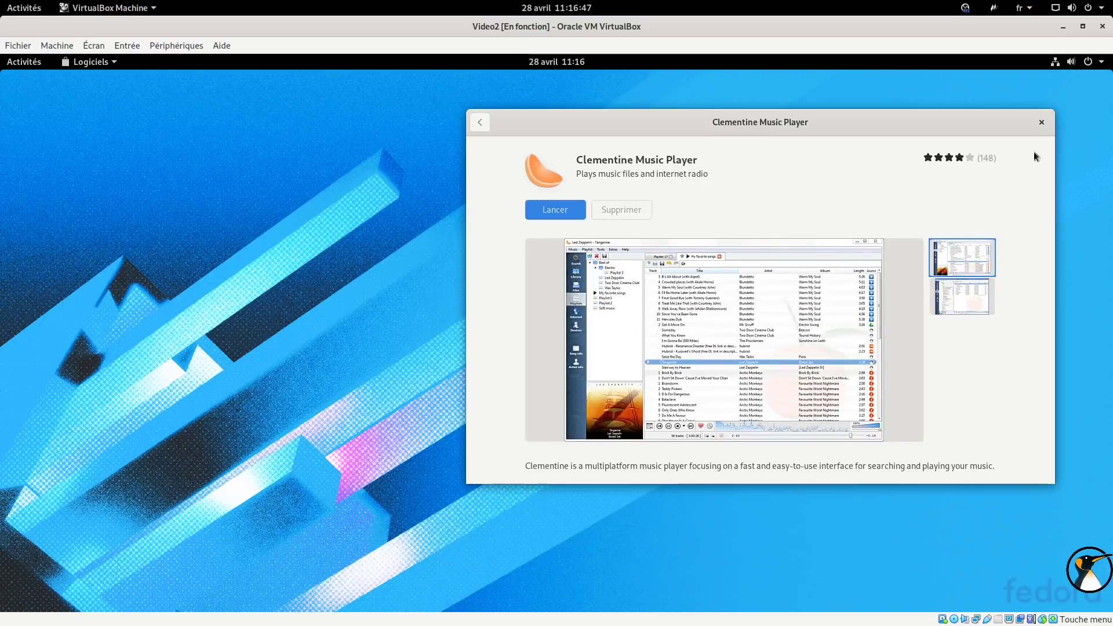
pyautogui.click(1042, 123)
pyautogui.click(1055, 61)
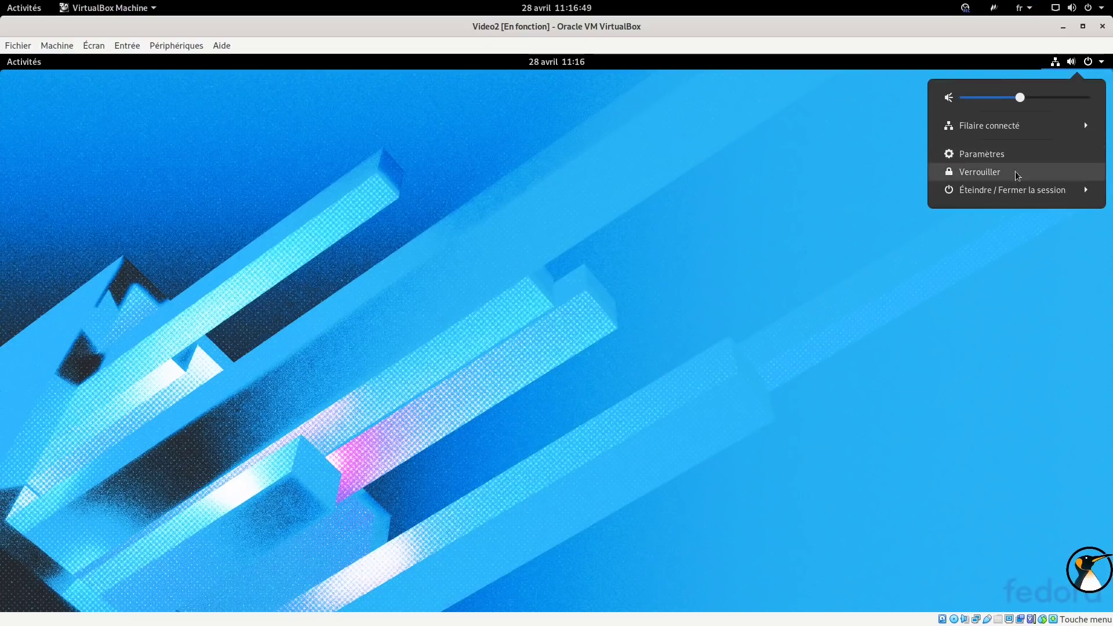
pyautogui.click(1003, 190)
pyautogui.click(994, 206)
pyautogui.click(633, 378)
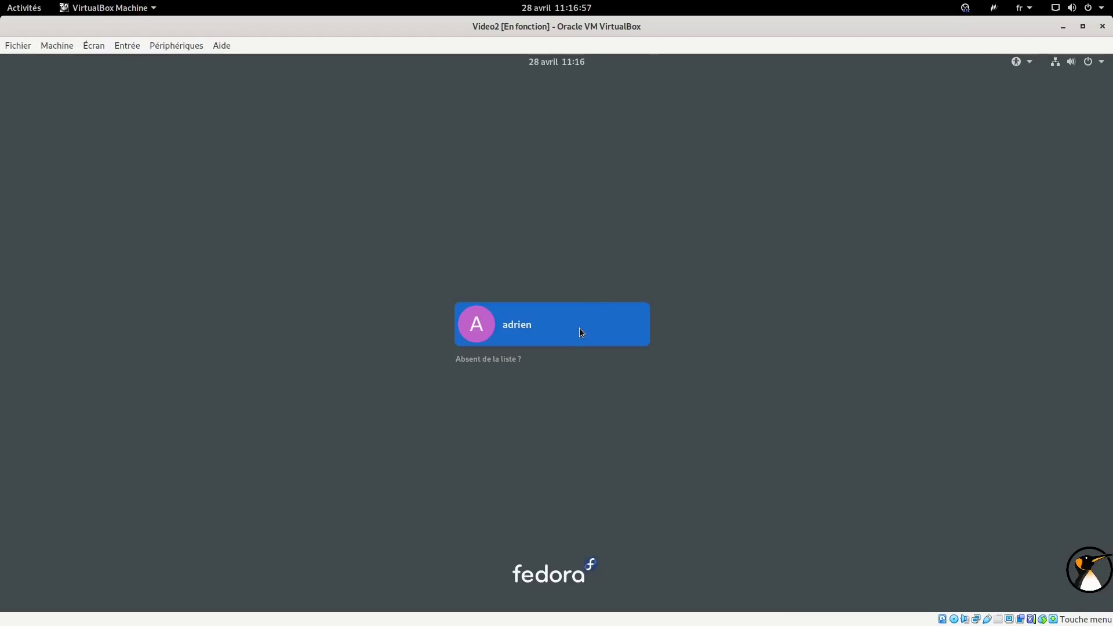
# Log back in to the user account with its password.
pyautogui.click(579, 328)
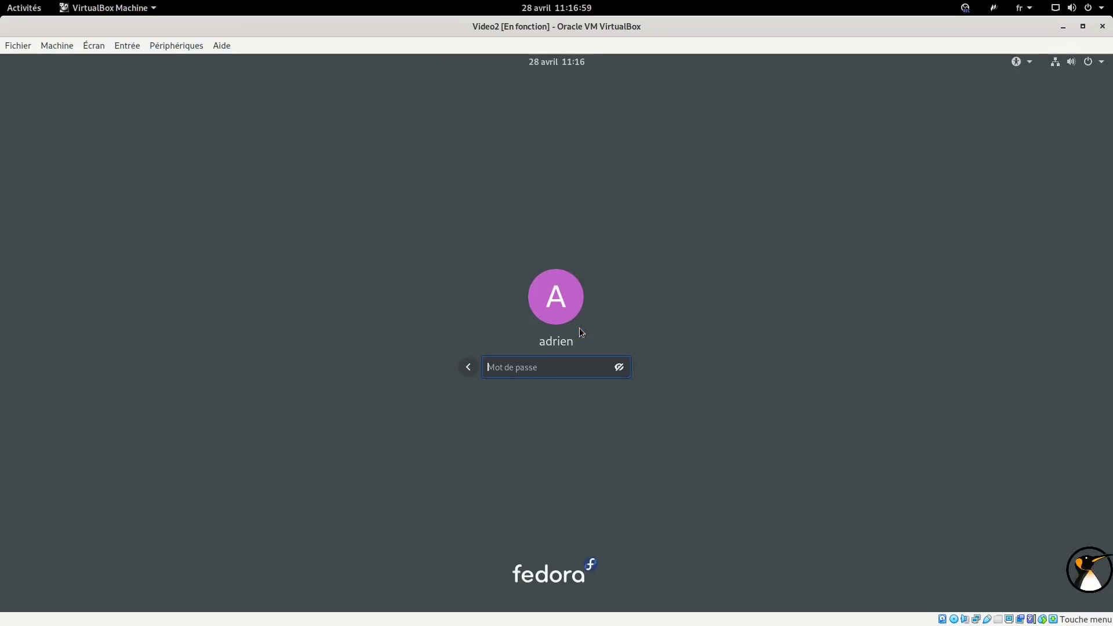
pyautogui.write('****')
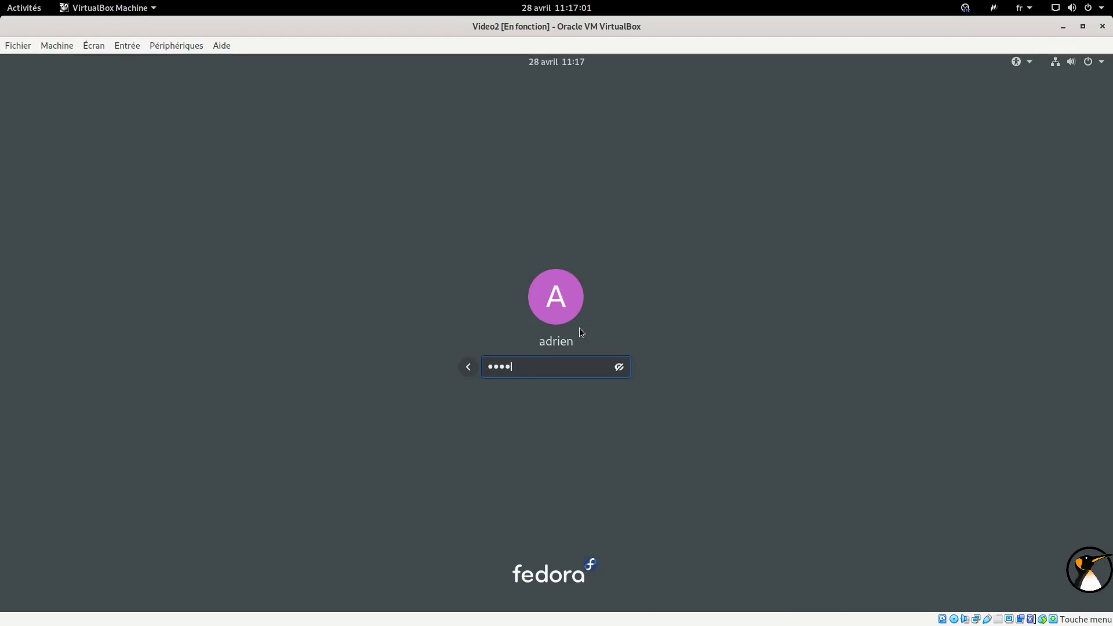
pyautogui.click(619, 368)
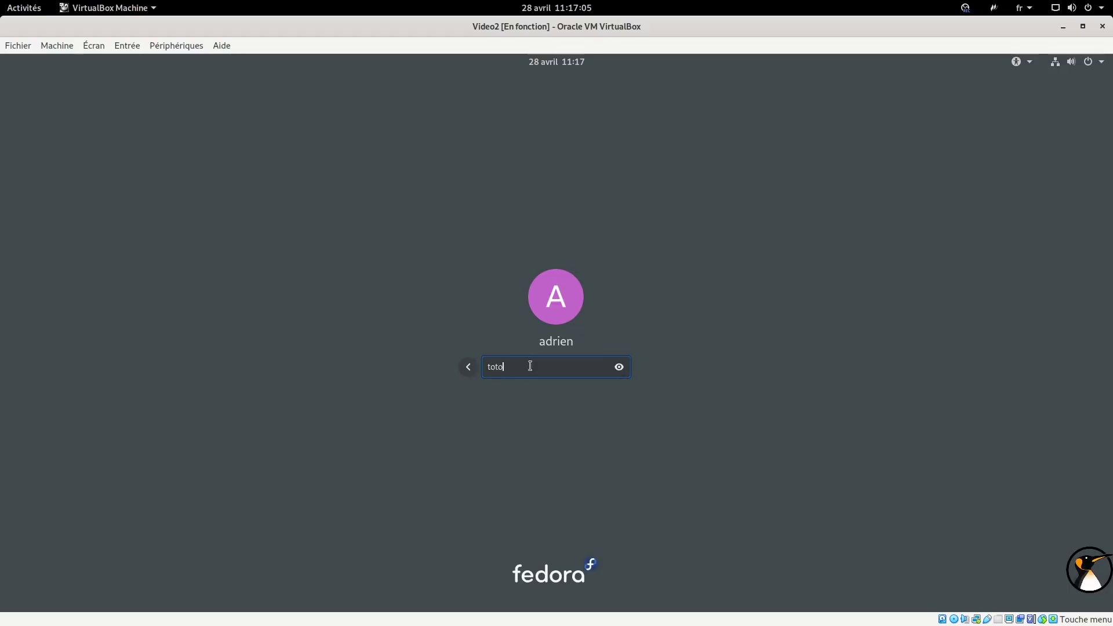
pyautogui.press('Return')
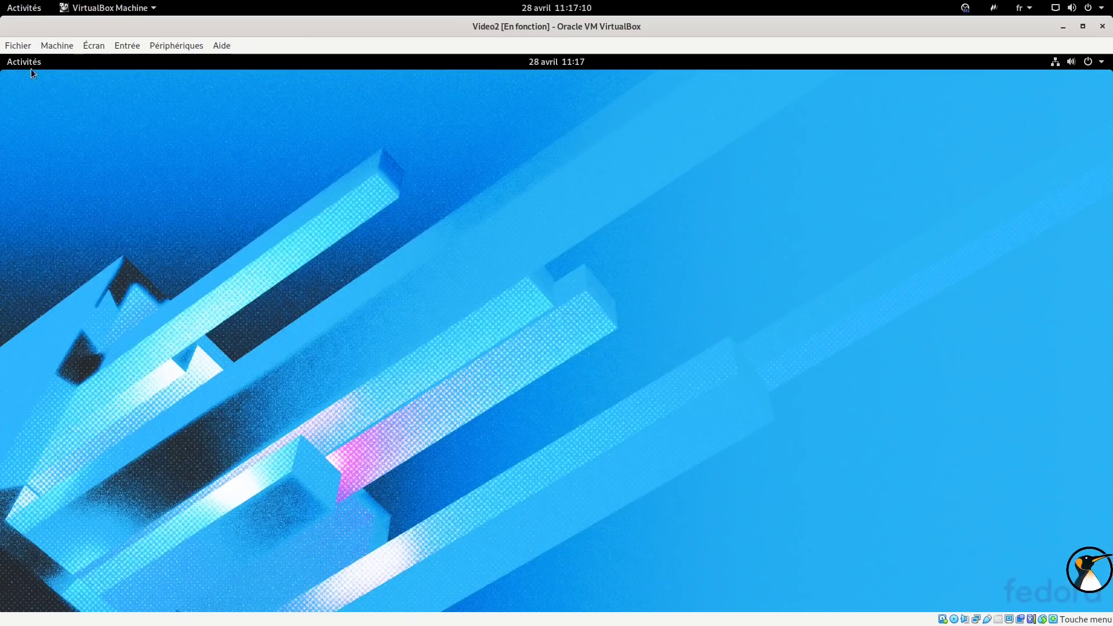
pyautogui.click(31, 69)
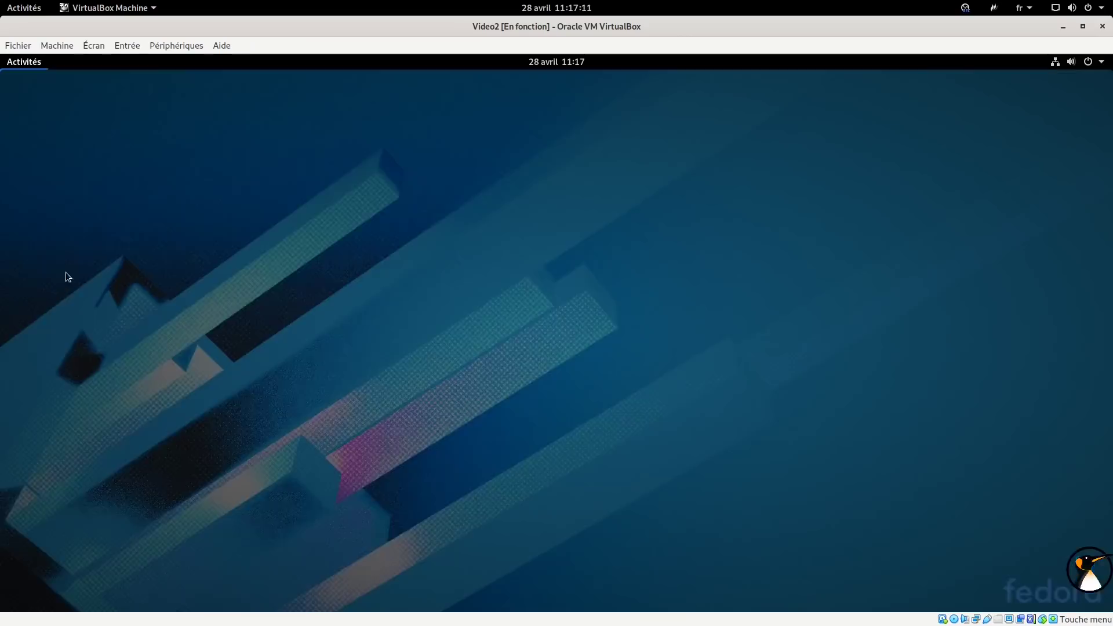
# In Ajustements, enable the Dash to dock, Gsconnect and Kstatusnotifieritem/appindicator extensions.
pyautogui.write('ajus')
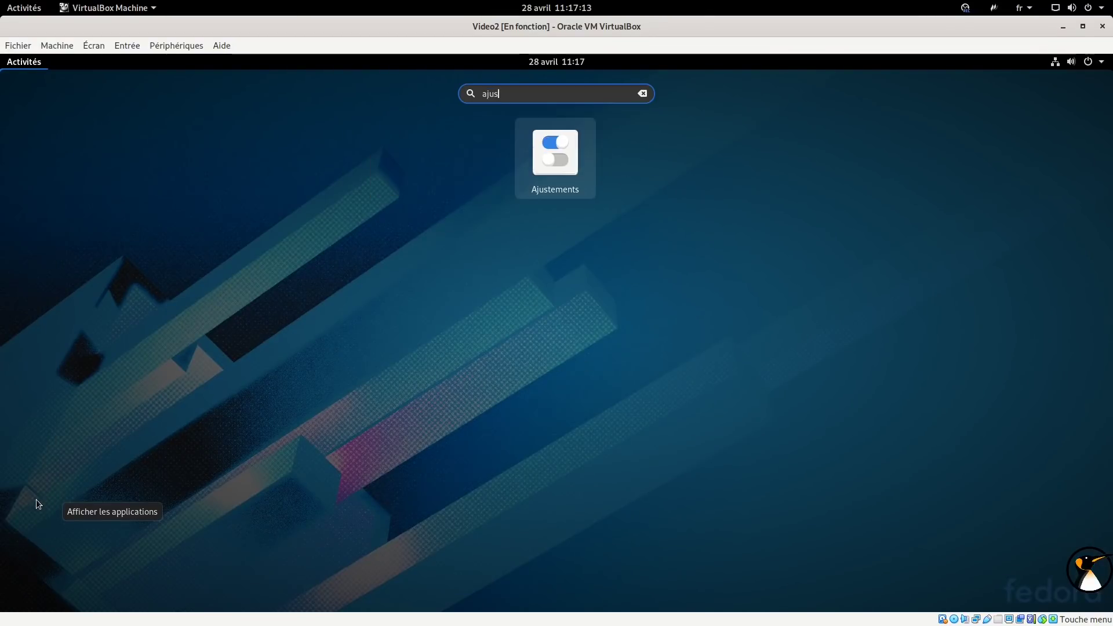
pyautogui.press('Return')
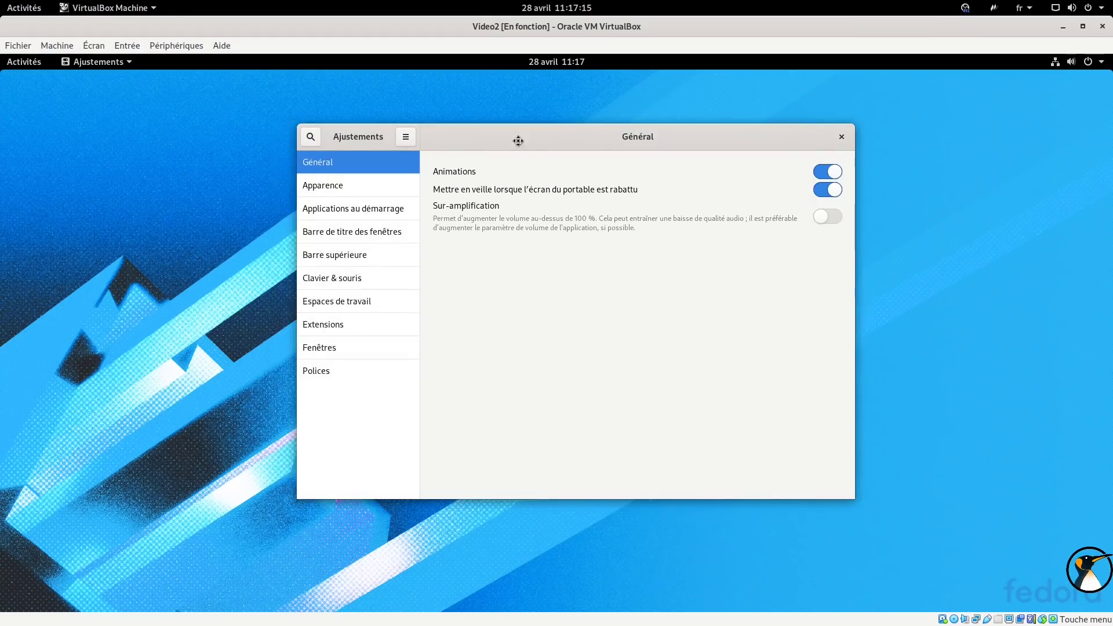
pyautogui.click(416, 320)
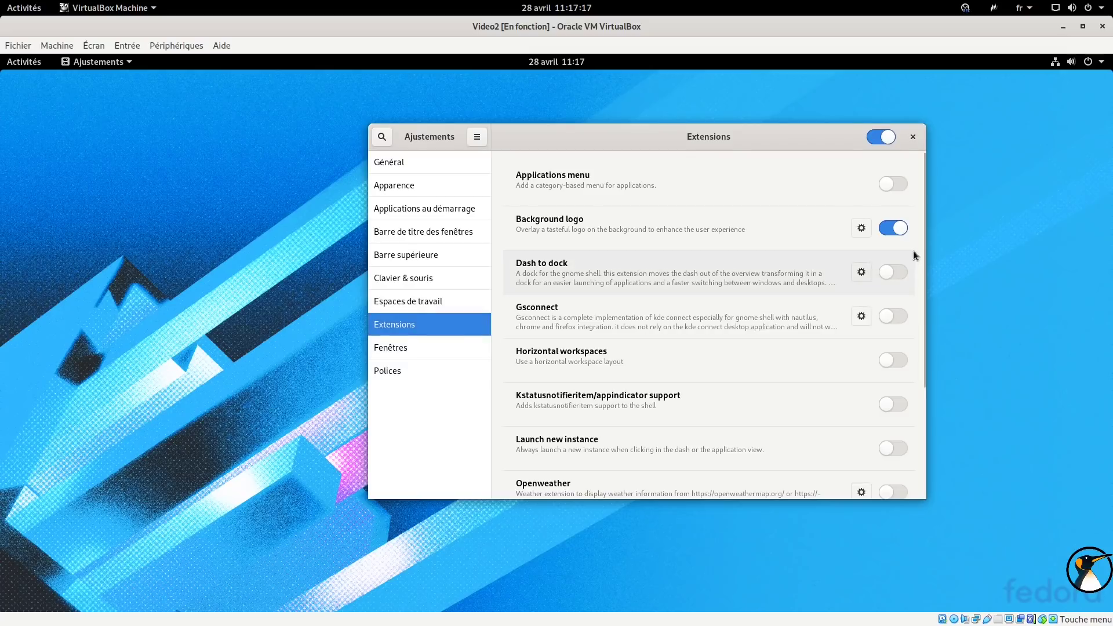
pyautogui.click(903, 273)
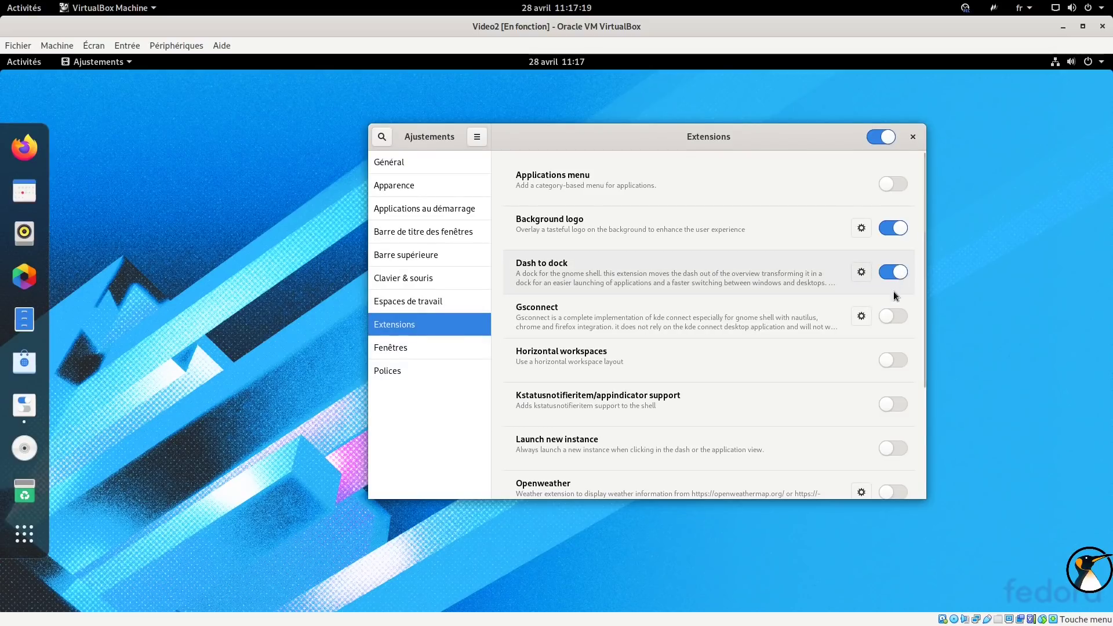
pyautogui.click(893, 316)
pyautogui.click(1063, 64)
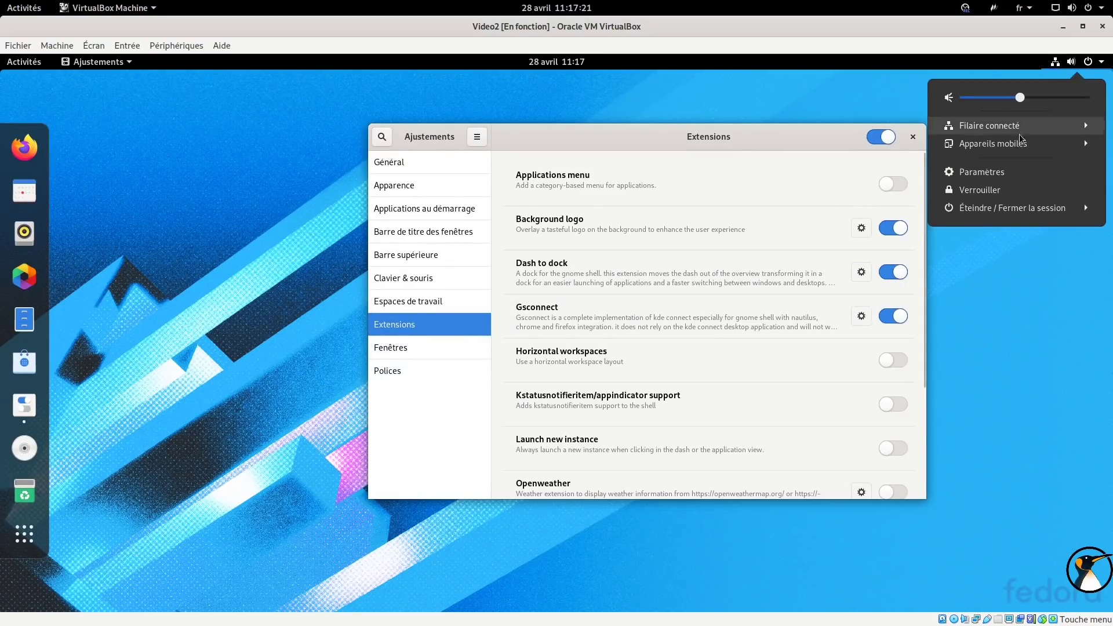
pyautogui.click(1011, 148)
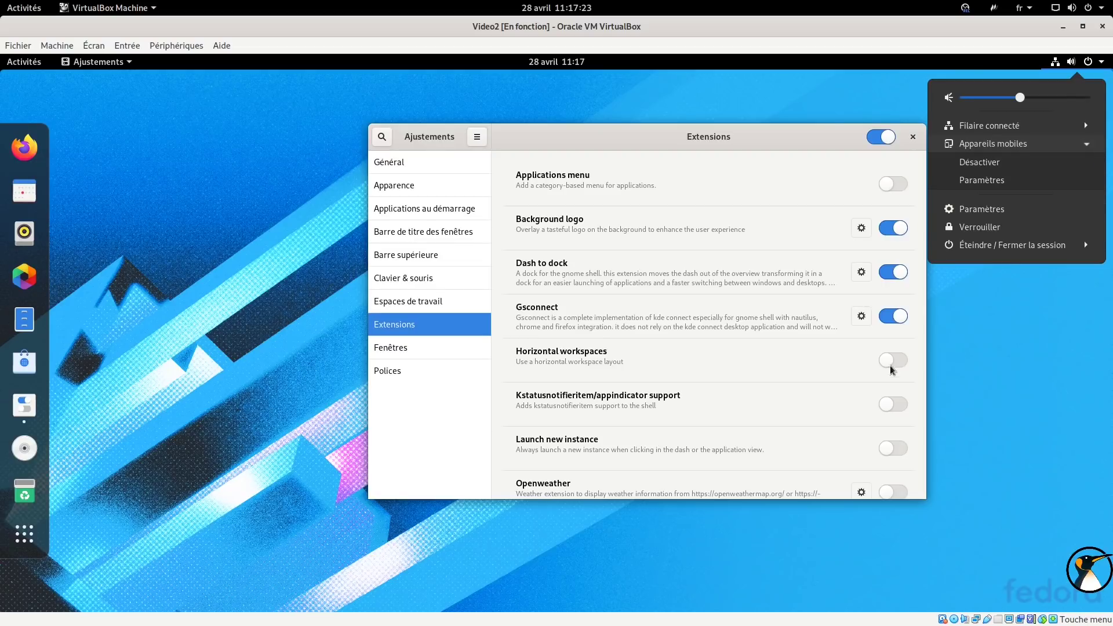
pyautogui.click(893, 403)
pyautogui.click(893, 404)
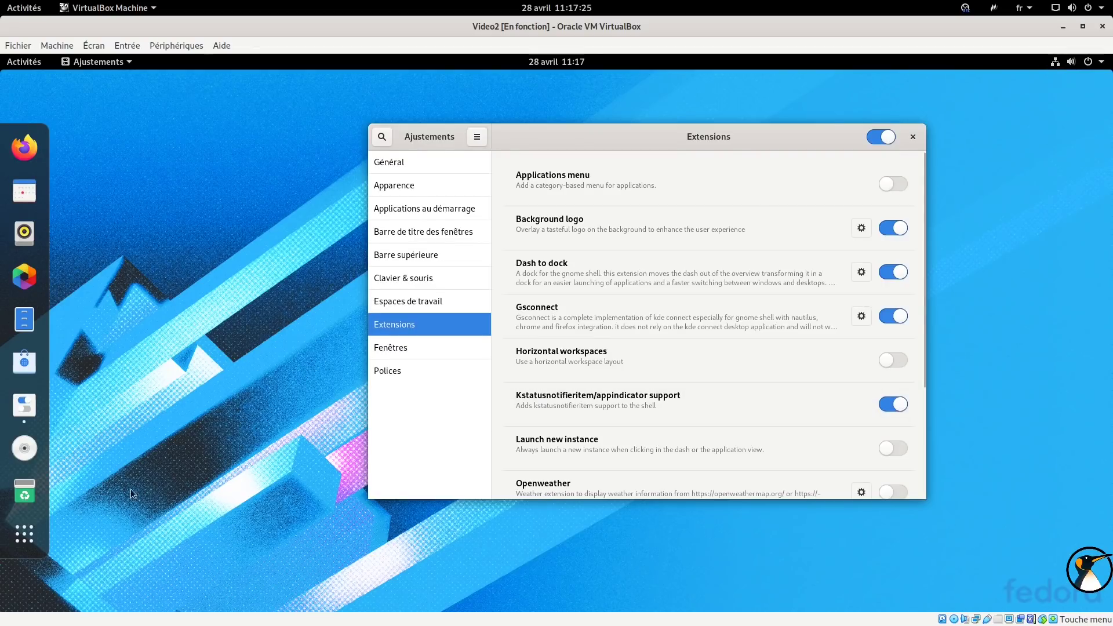
# Launch Clementine via an app search, then return to the Ajustements extensions list.
pyautogui.click(42, 537)
pyautogui.write('clem')
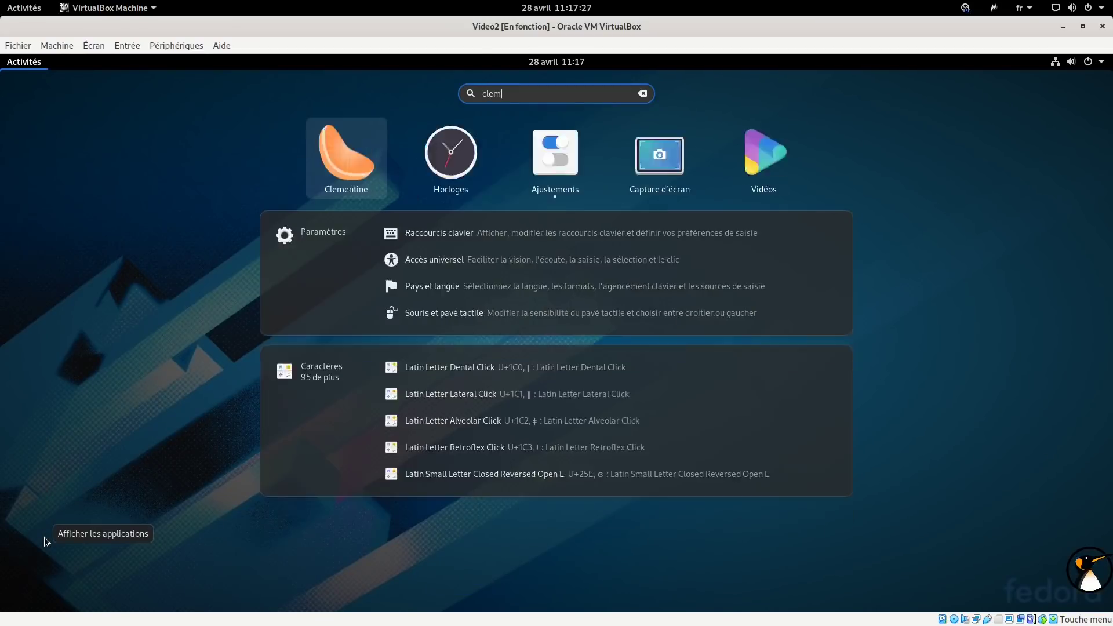
pyautogui.press('Return')
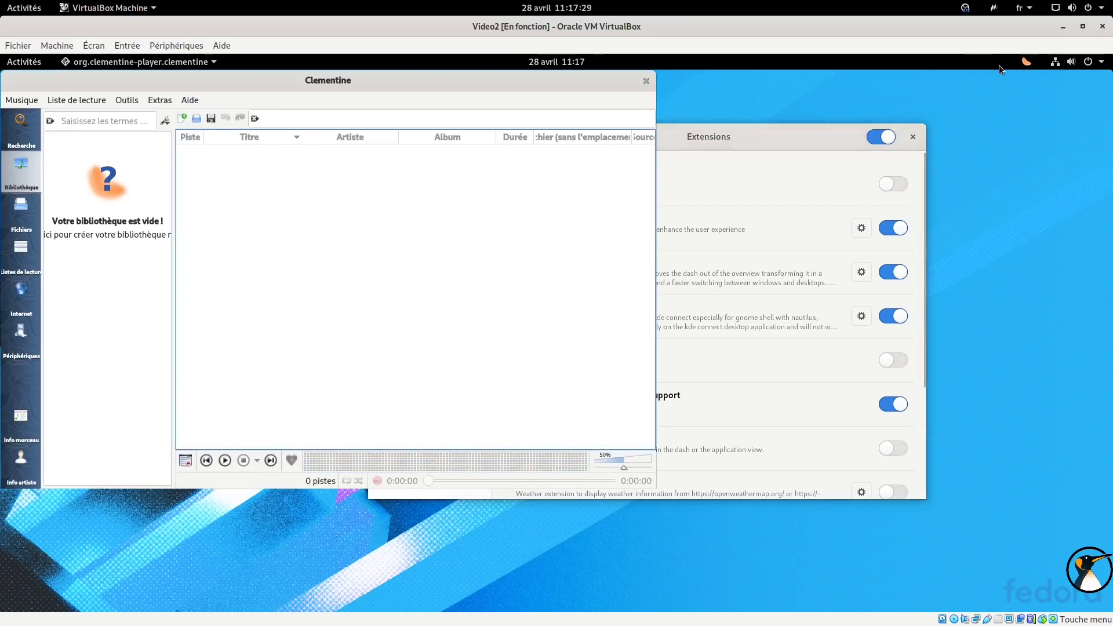
pyautogui.click(737, 138)
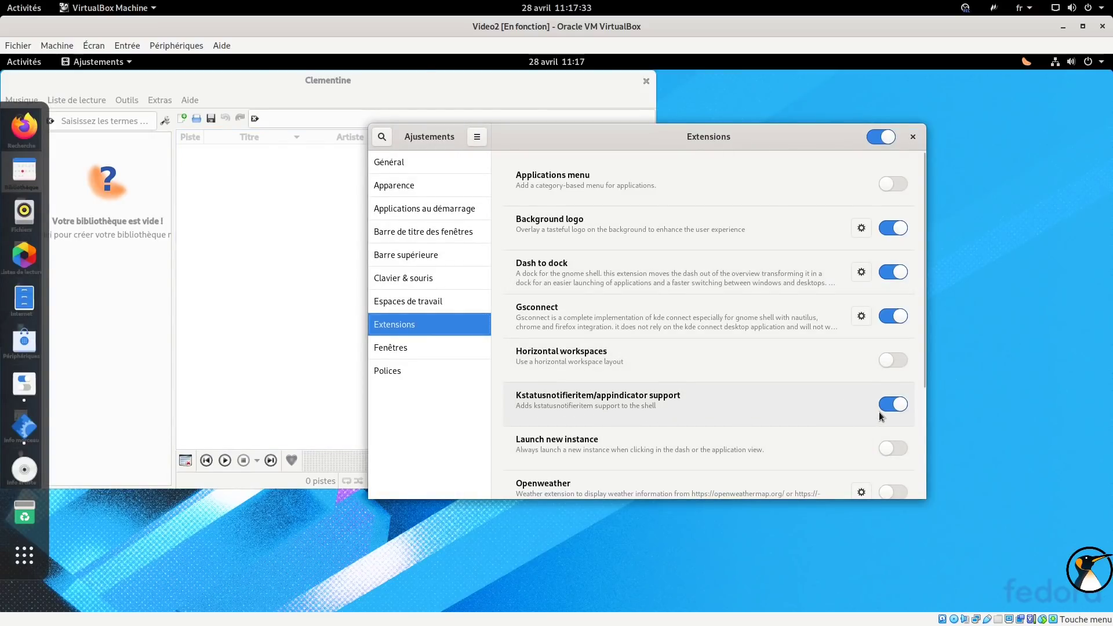
pyautogui.scroll(-4, 880, 417)
# Turn on the Openweather extension and open its settings window.
pyautogui.click(887, 374)
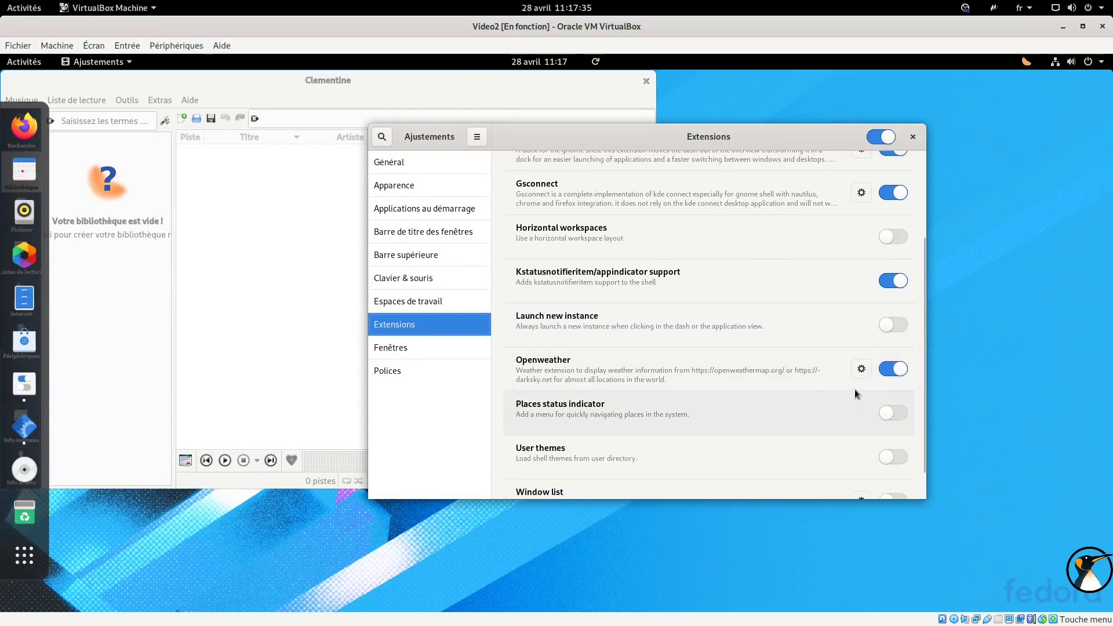
pyautogui.click(595, 61)
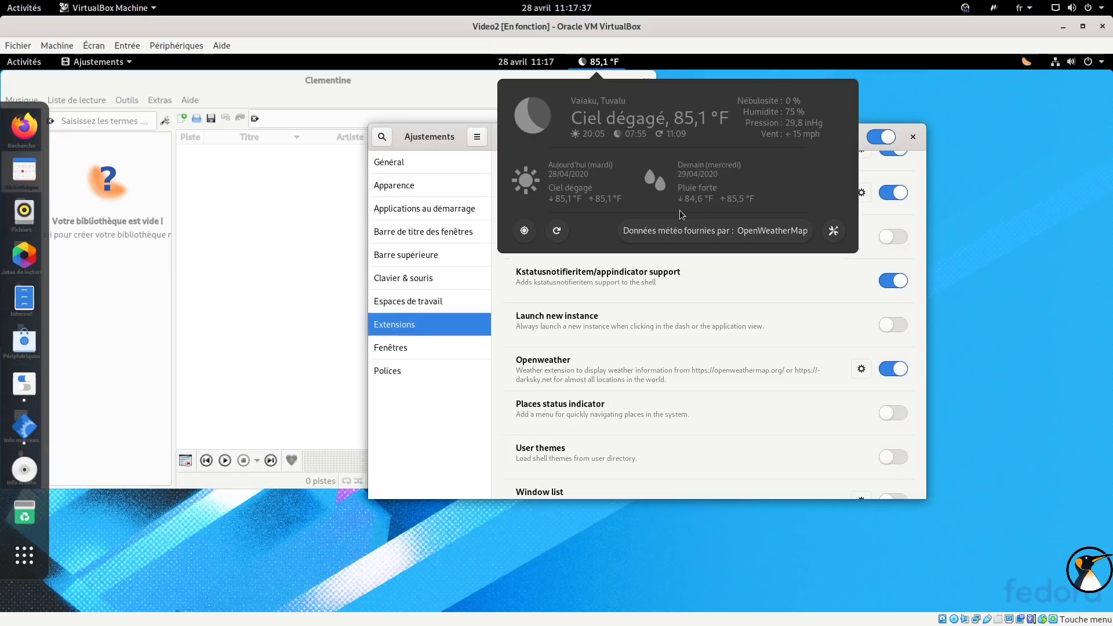
pyautogui.click(834, 232)
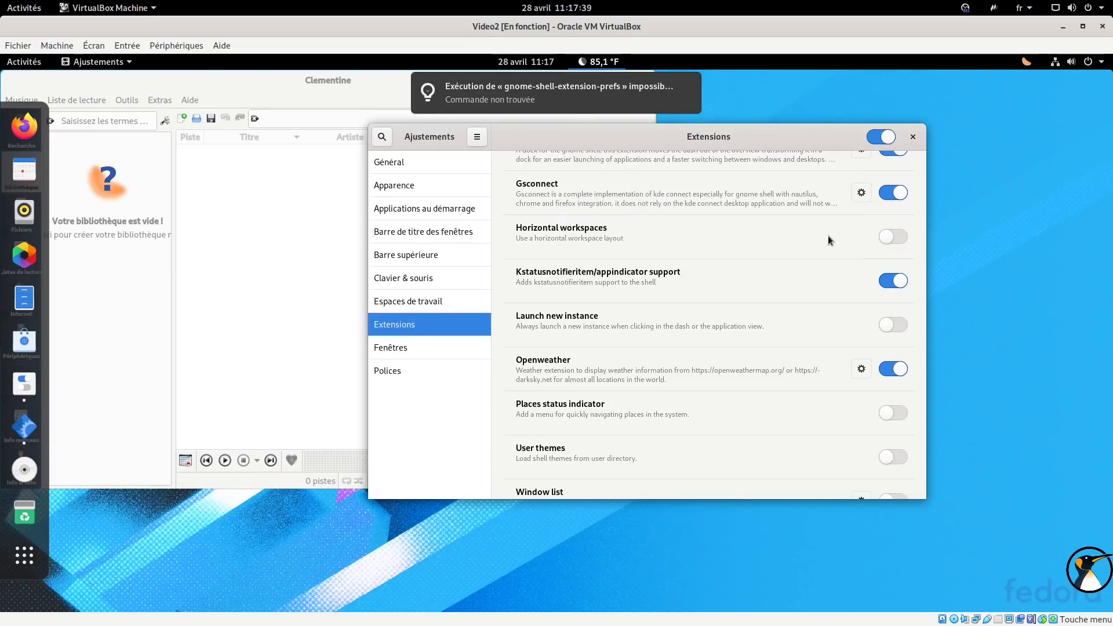
pyautogui.click(862, 370)
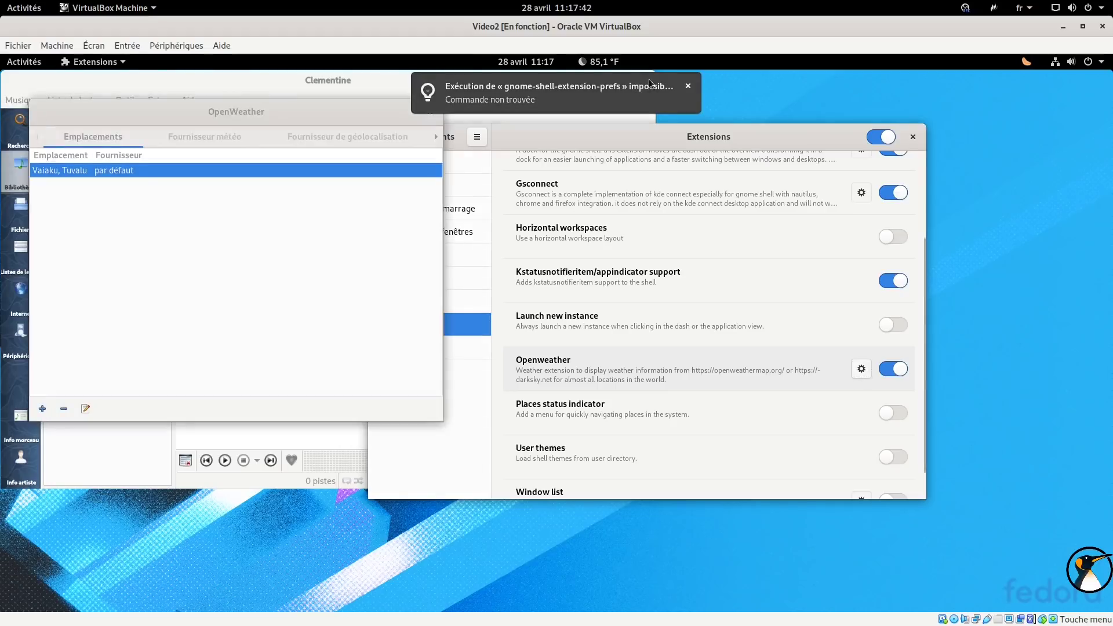
pyautogui.click(690, 86)
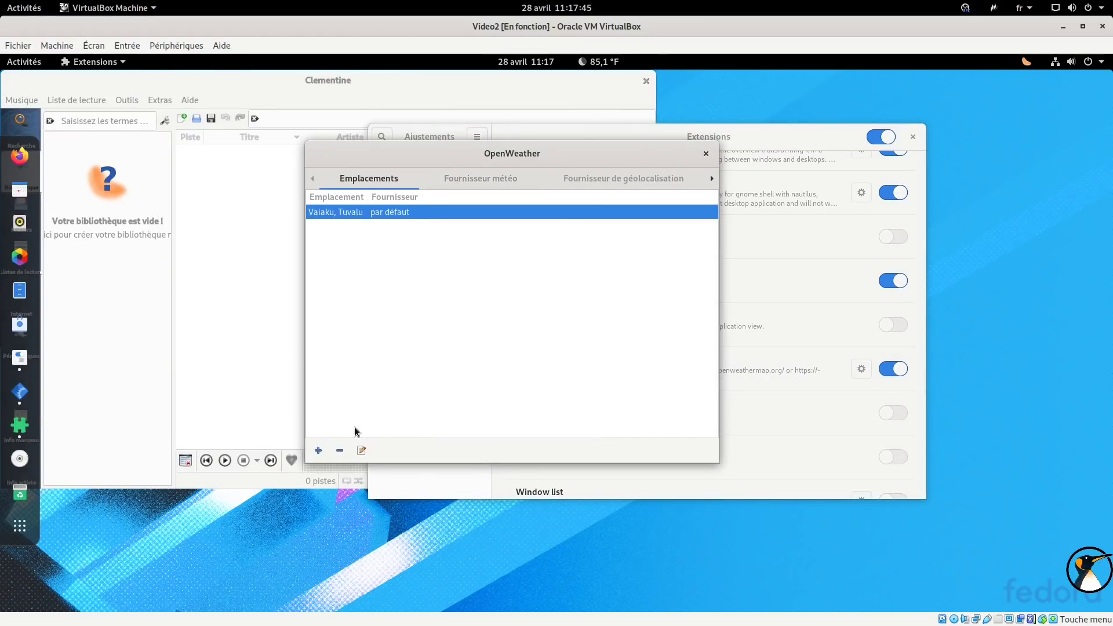
pyautogui.click(340, 456)
pyautogui.click(569, 356)
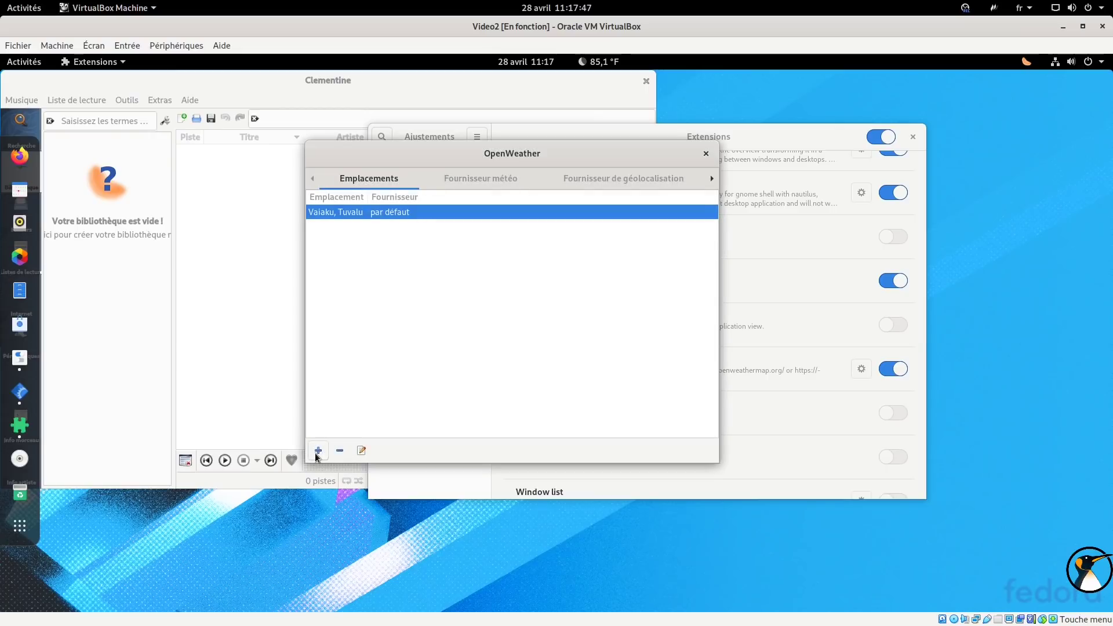
# Add Dijon, Côte-d'Or as a weather location and delete Vaiaku, Tuvalu.
pyautogui.click(319, 451)
pyautogui.write('dijon')
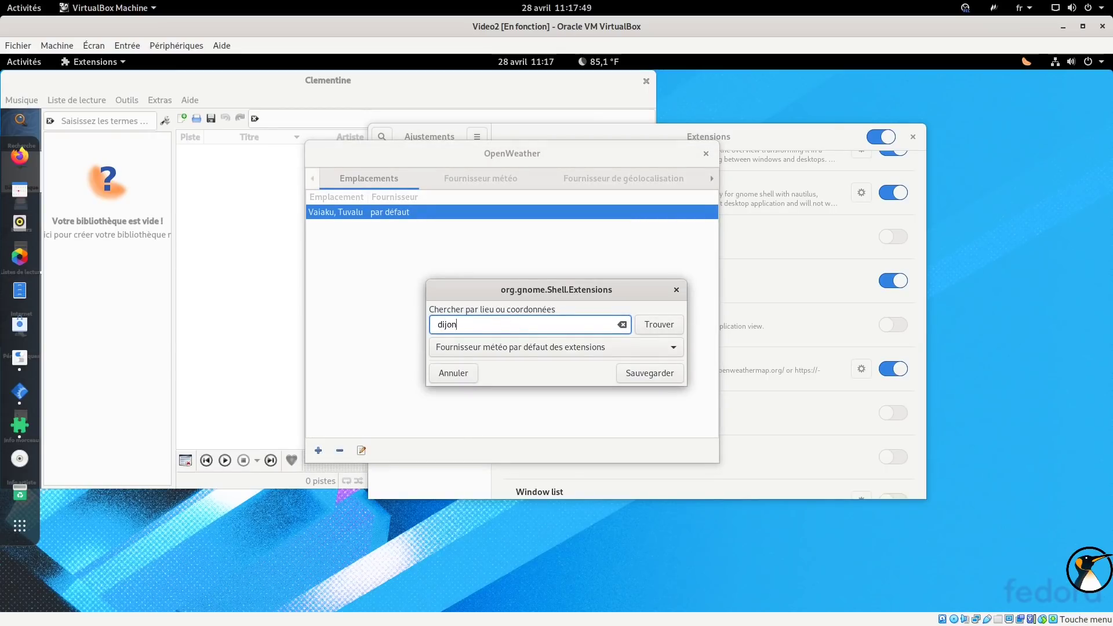
pyautogui.click(653, 325)
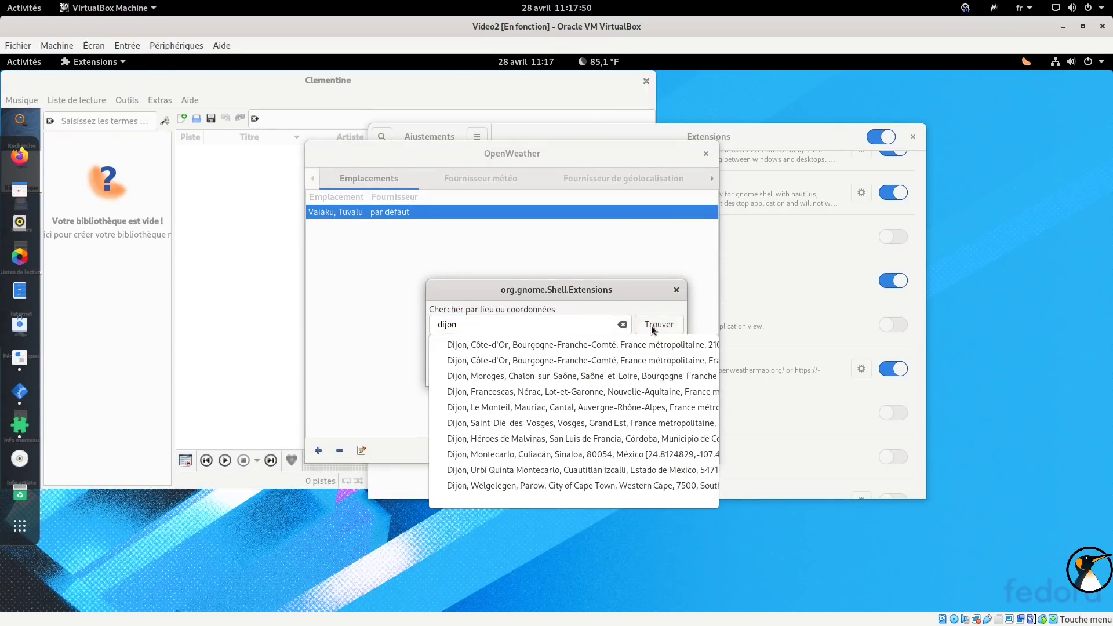
pyautogui.click(553, 350)
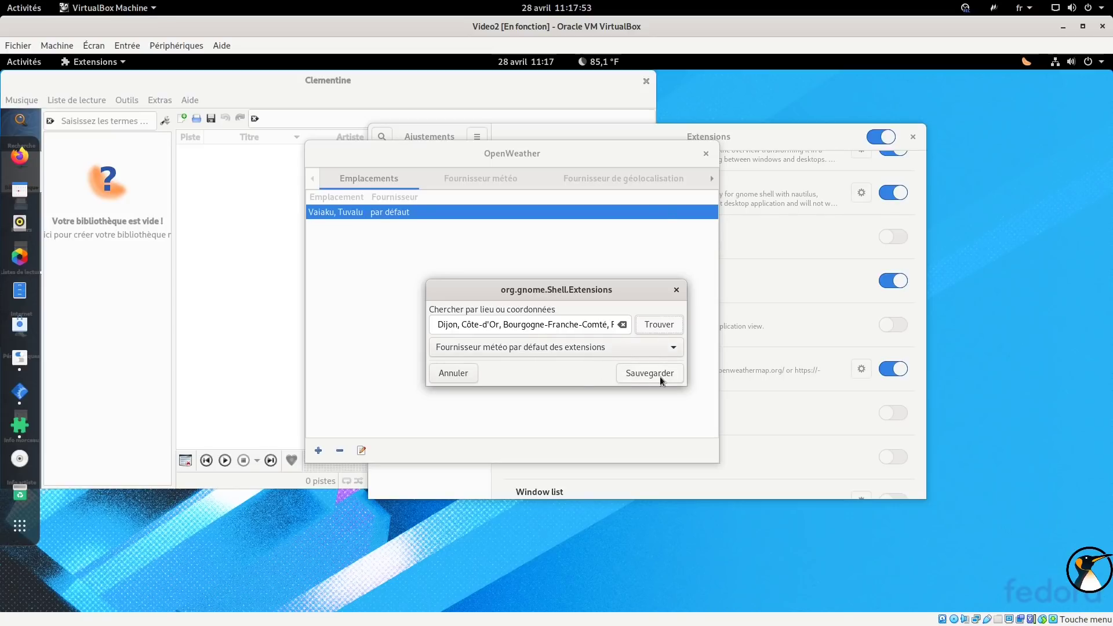
pyautogui.click(660, 376)
pyautogui.click(340, 451)
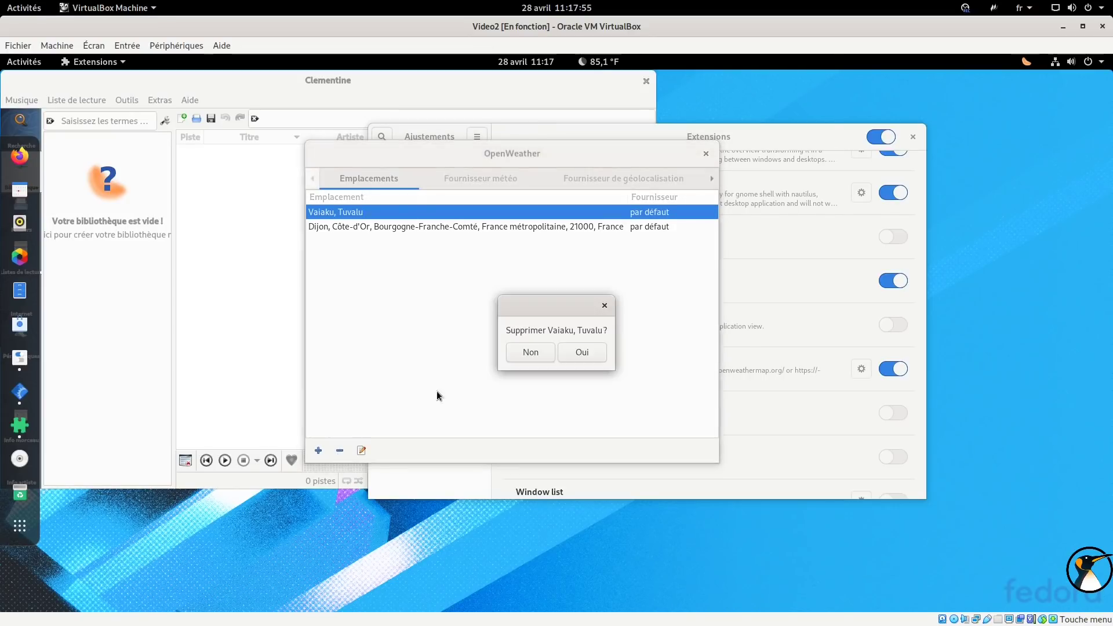
pyautogui.click(575, 351)
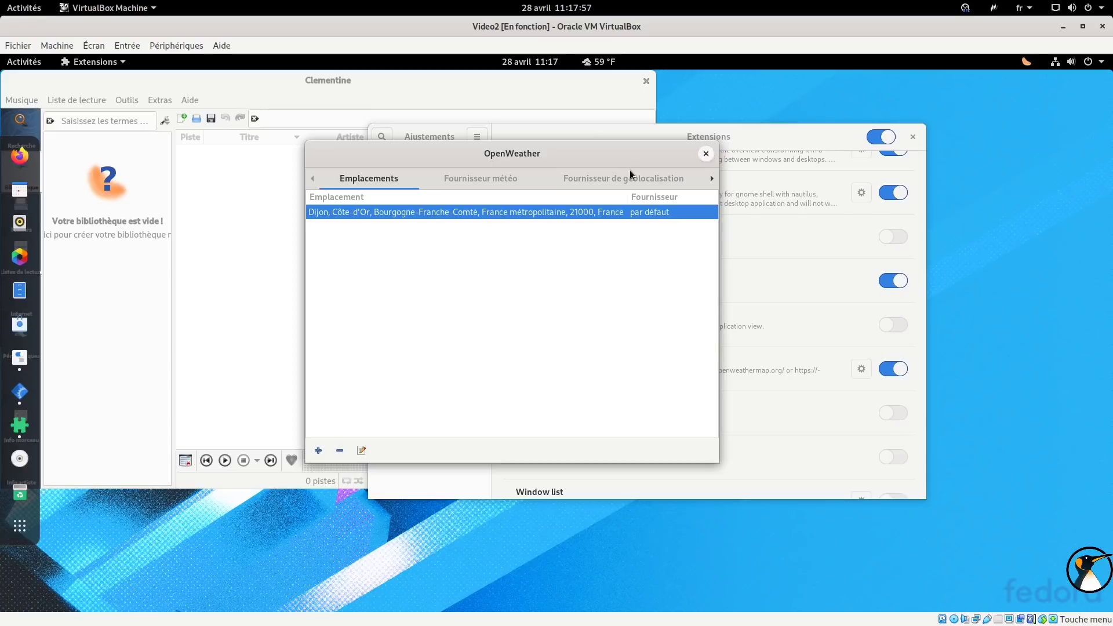
# Set Openweather units to °C, km/h and hPa, then view the Dijon forecast.
pyautogui.click(477, 181)
pyautogui.click(636, 180)
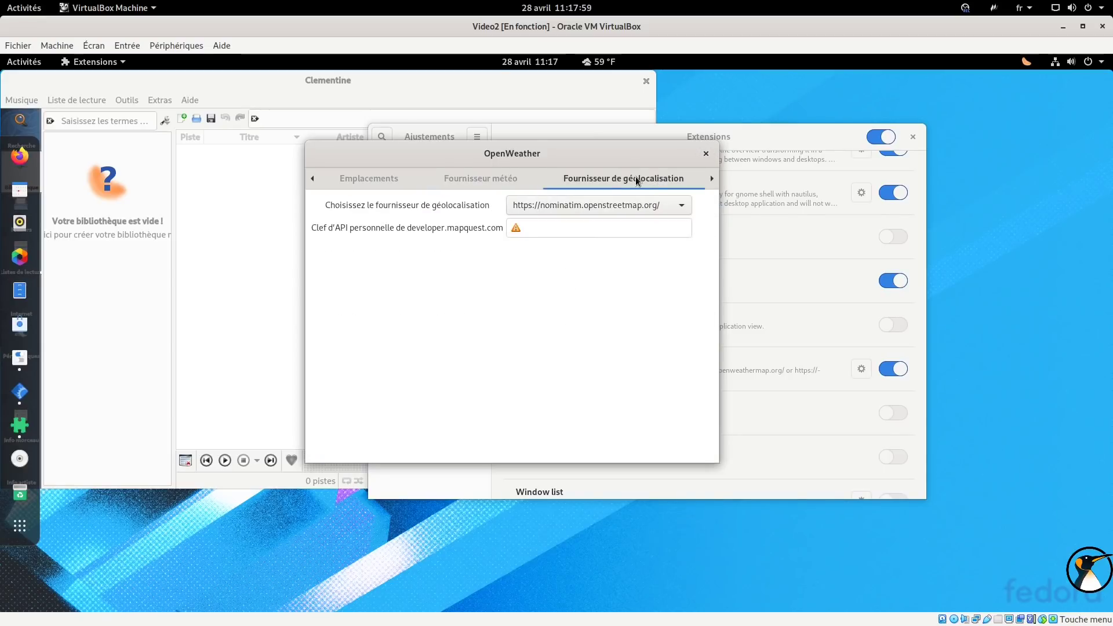
pyautogui.click(711, 179)
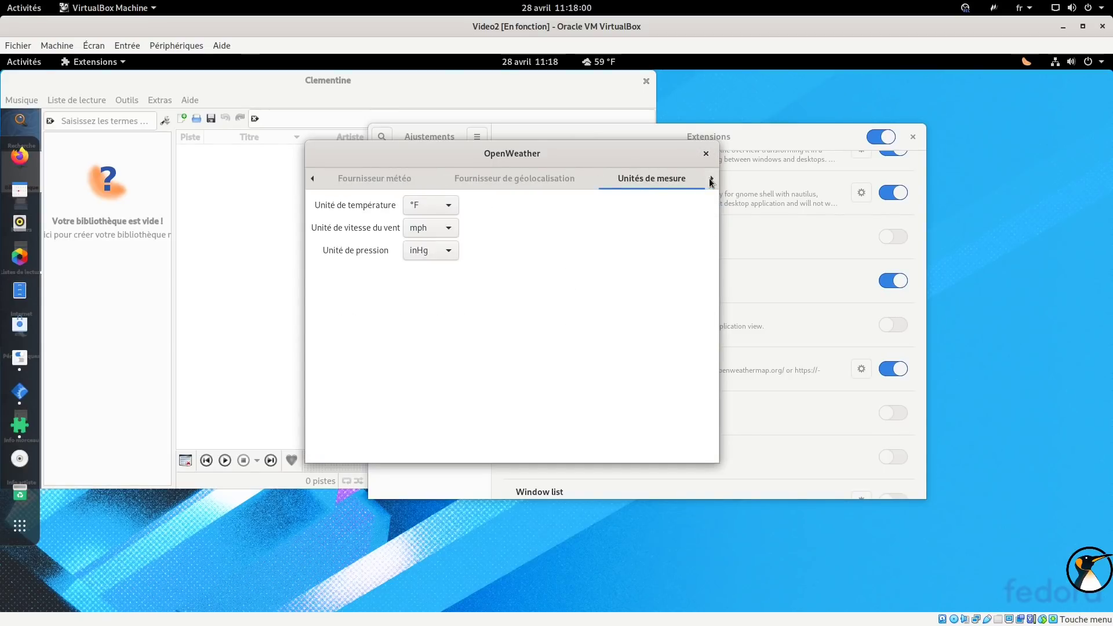
pyautogui.click(435, 210)
pyautogui.click(432, 189)
pyautogui.click(435, 229)
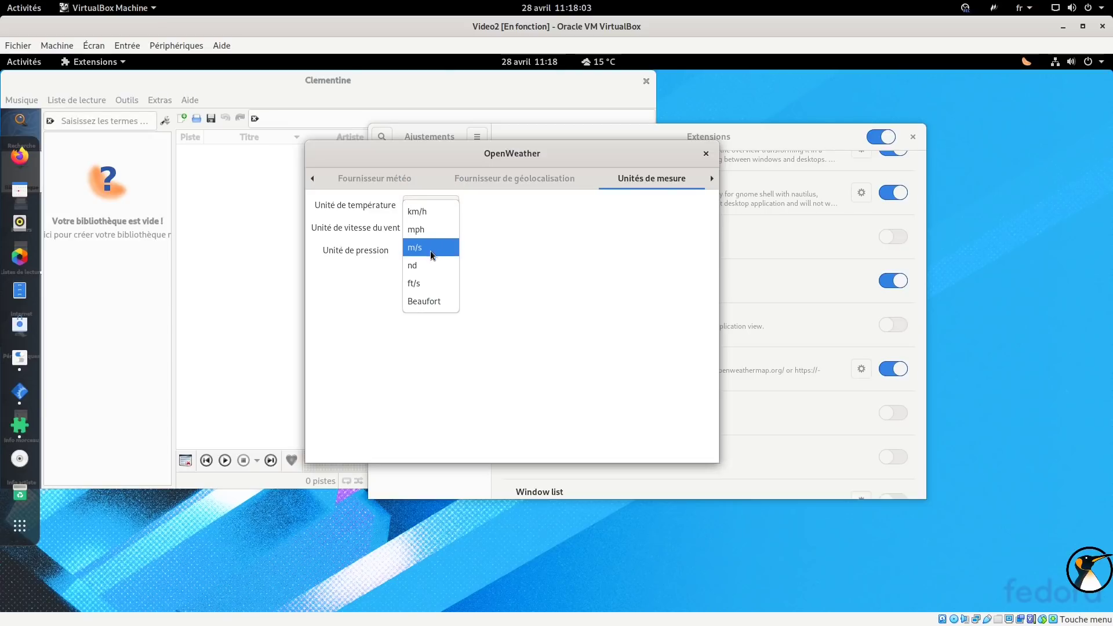
pyautogui.click(426, 209)
pyautogui.click(441, 256)
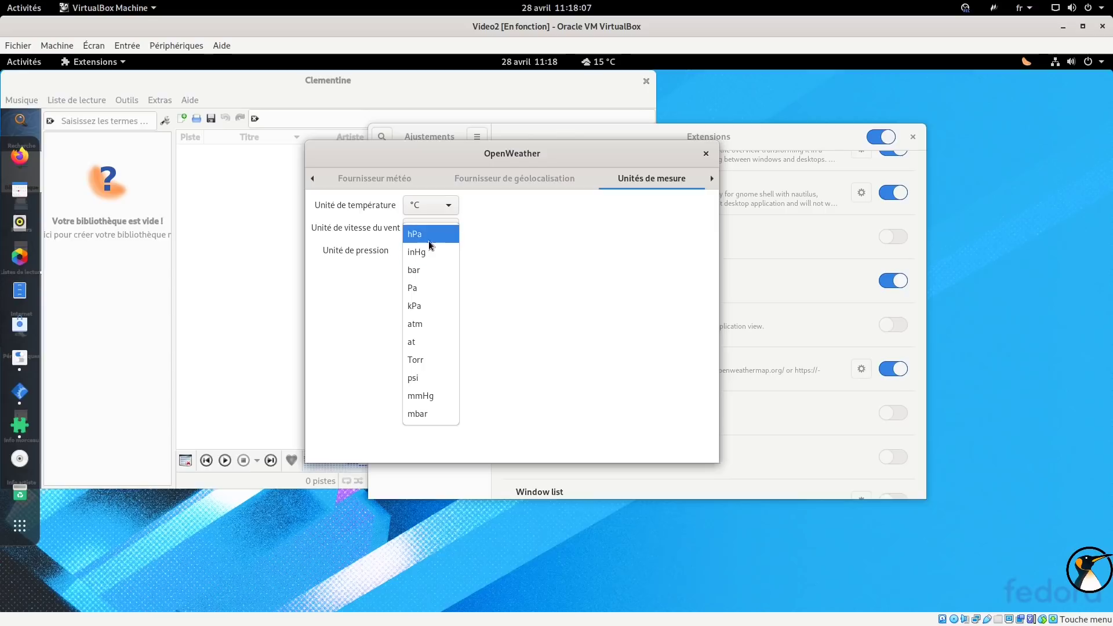
pyautogui.click(429, 234)
pyautogui.click(706, 153)
pyautogui.click(599, 61)
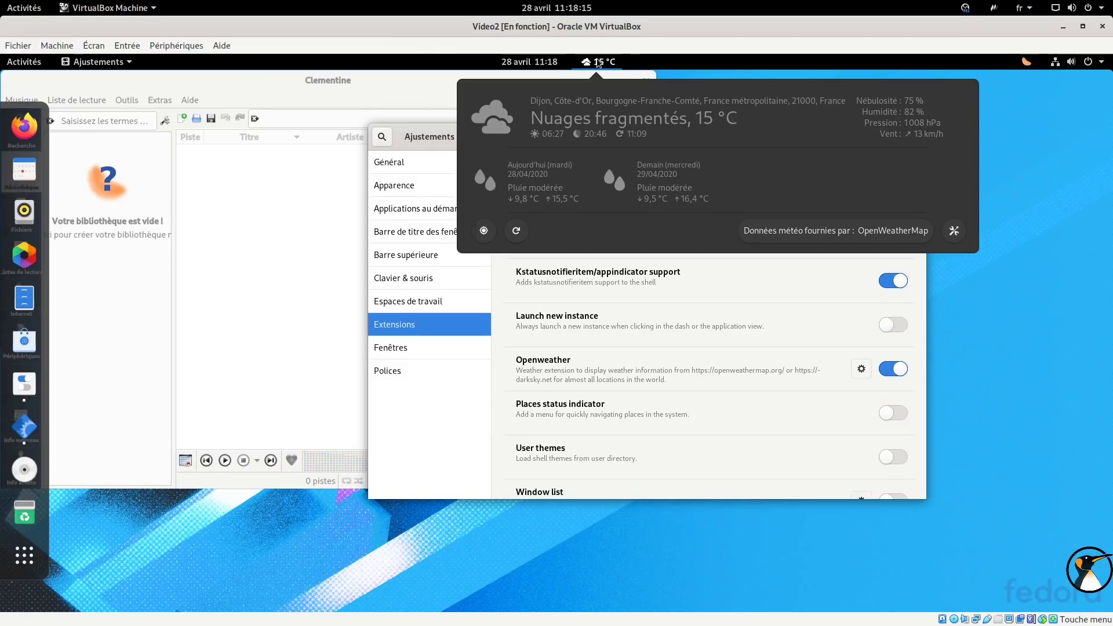
# Close the weather popup and launch Firefox on a blank new tab.
pyautogui.click(597, 60)
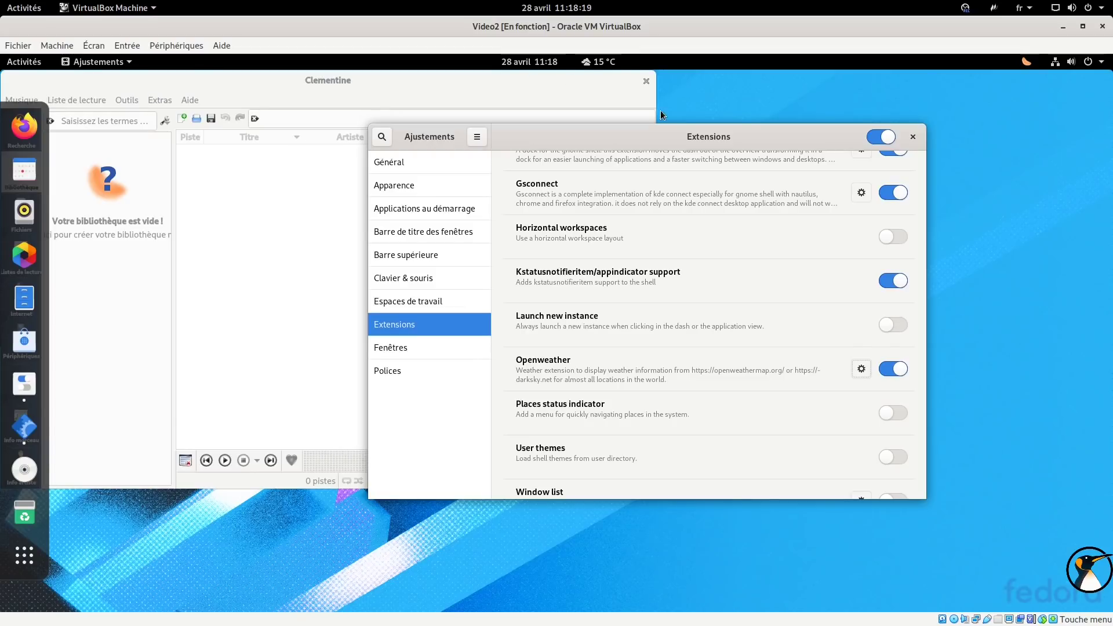
pyautogui.scroll(-1, 763, 228)
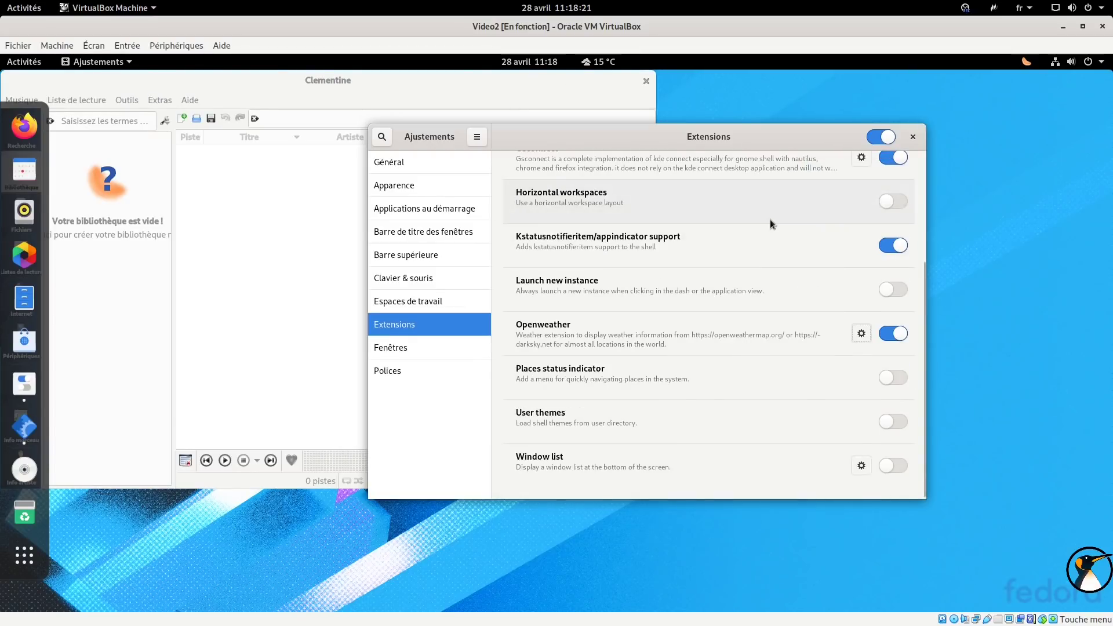
pyautogui.scroll(5, 770, 219)
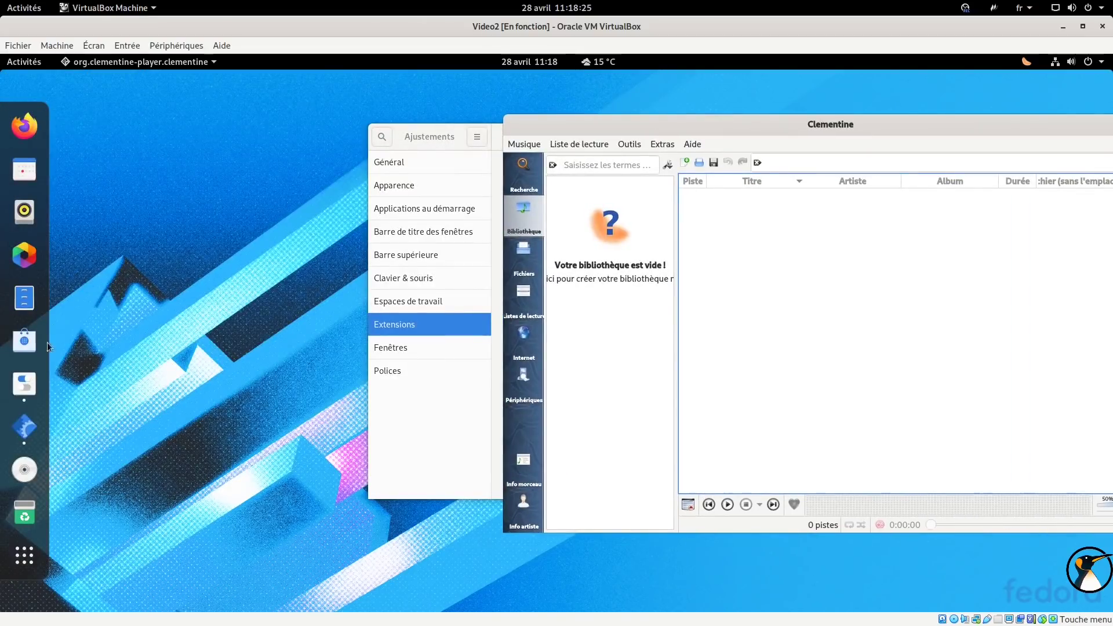
pyautogui.click(24, 126)
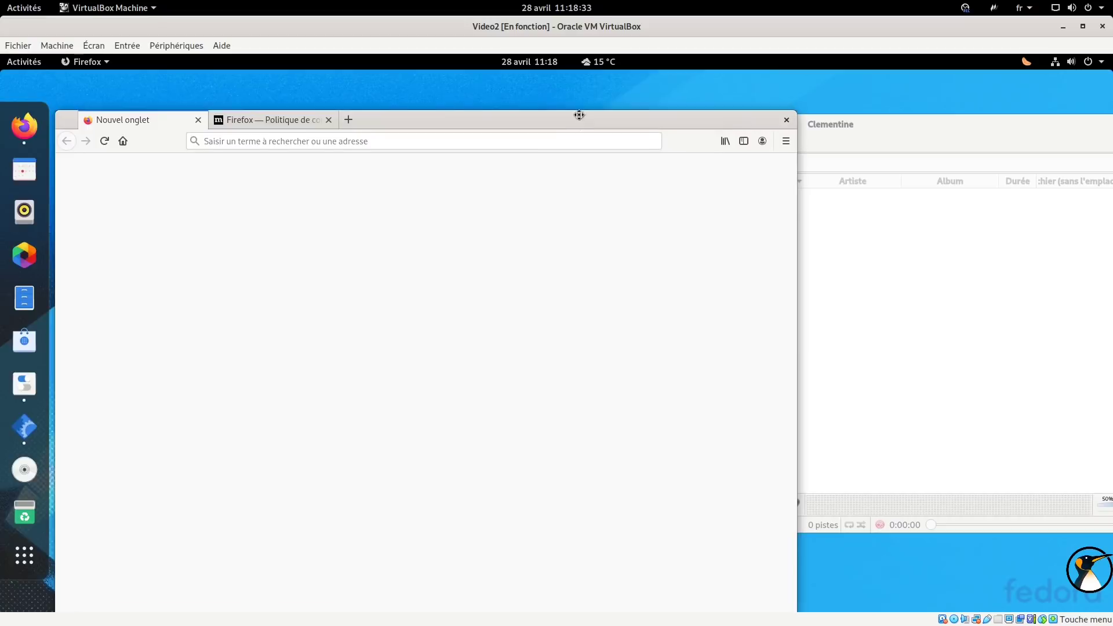
pyautogui.click(772, 114)
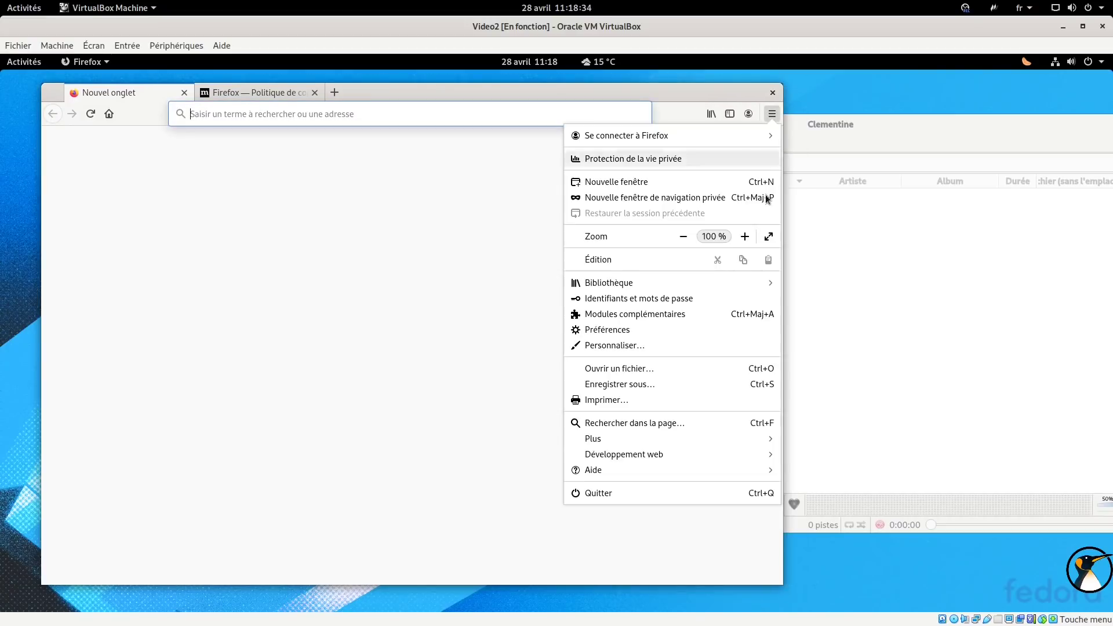
# Turn on Firefox's menu bar from the tab bar options.
pyautogui.click(707, 465)
pyautogui.rightClick(657, 95)
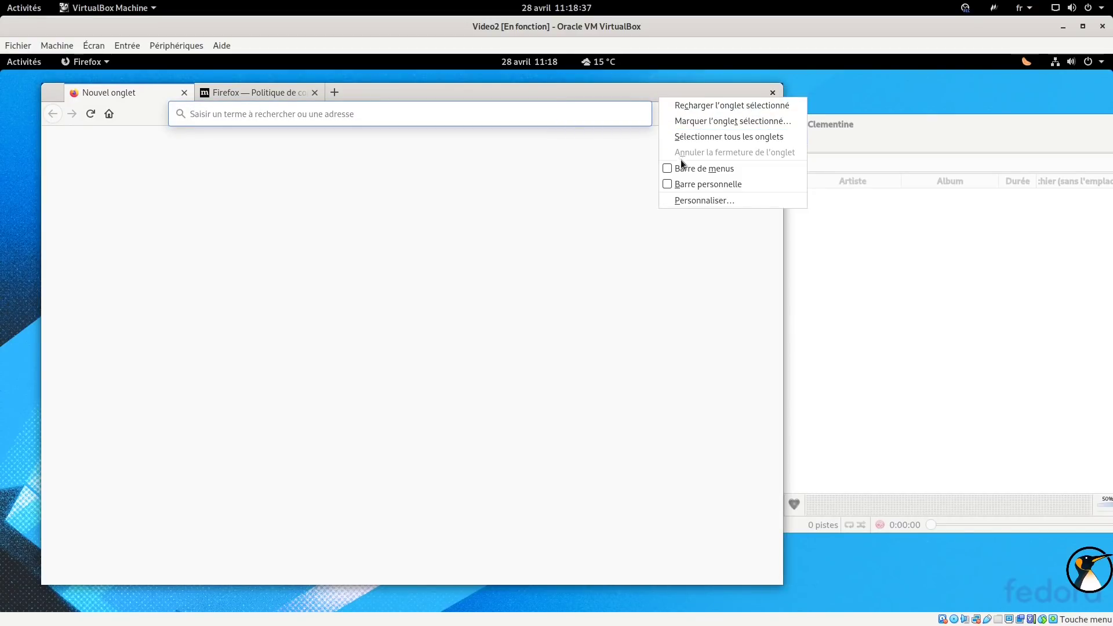
pyautogui.click(681, 166)
pyautogui.rightClick(671, 111)
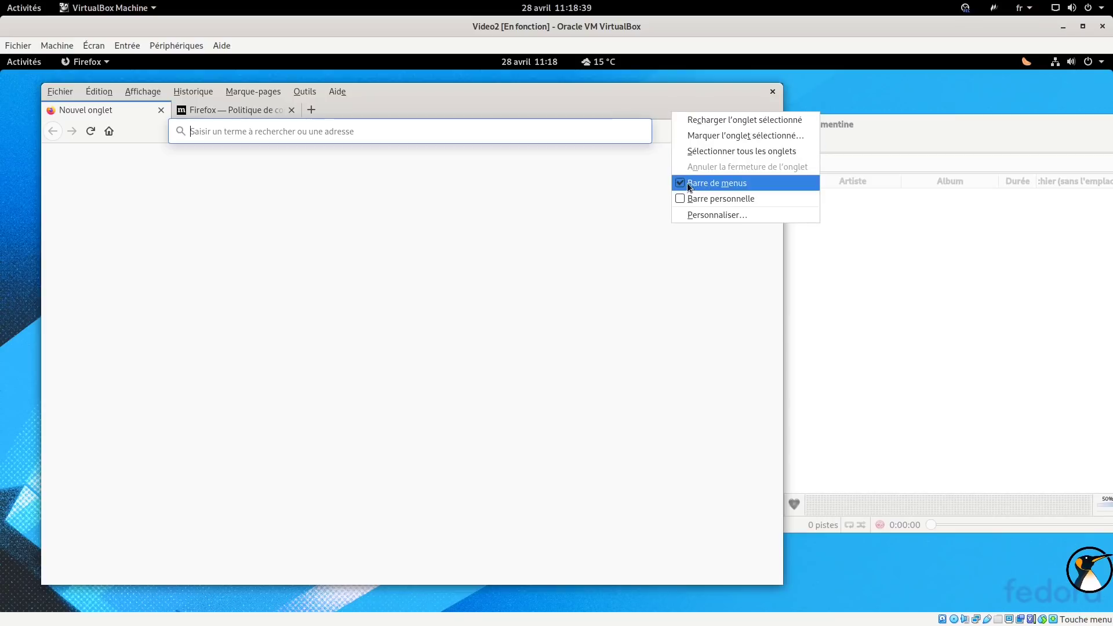
pyautogui.click(520, 112)
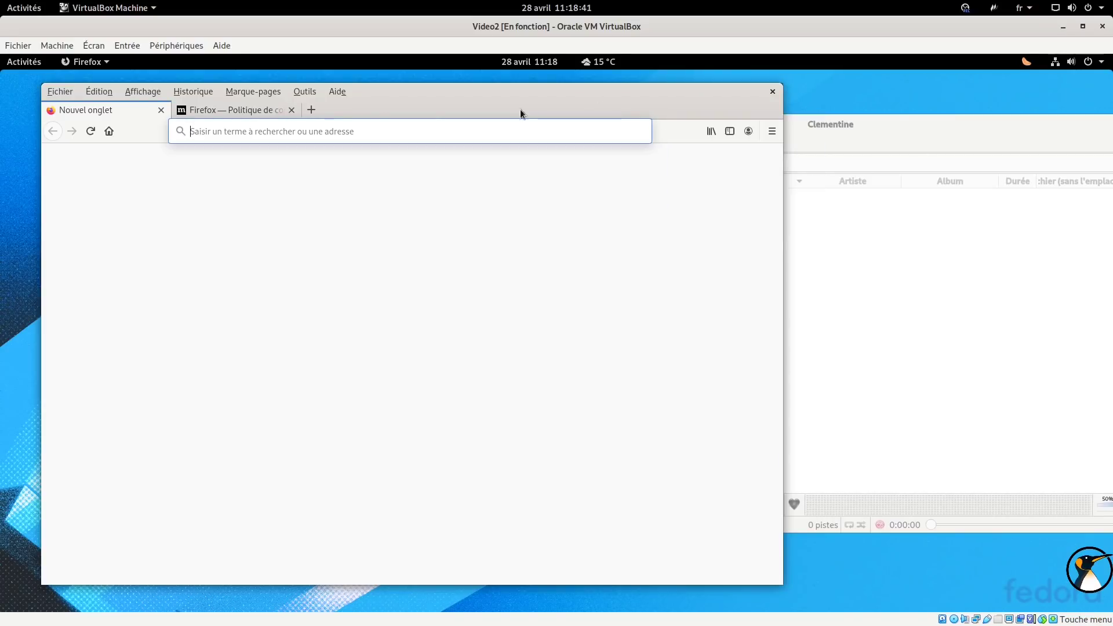
pyautogui.click(302, 93)
pyautogui.moveTo(269, 91)
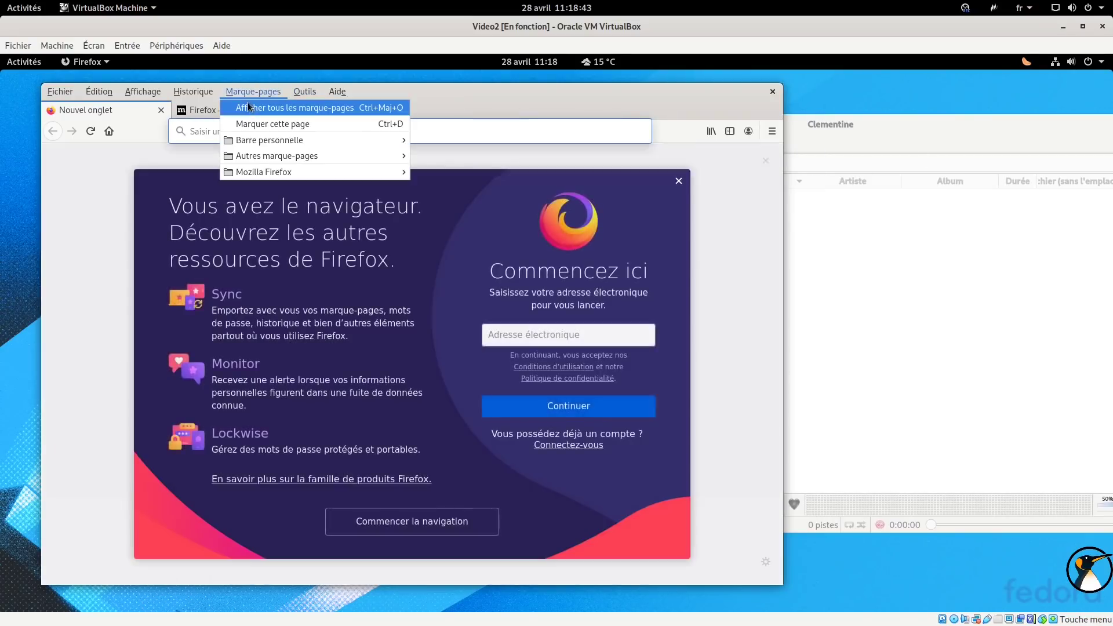
# Quit Clementine through its Musique > Quitter menu.
pyautogui.click(835, 127)
pyautogui.click(629, 144)
pyautogui.click(661, 145)
pyautogui.click(661, 147)
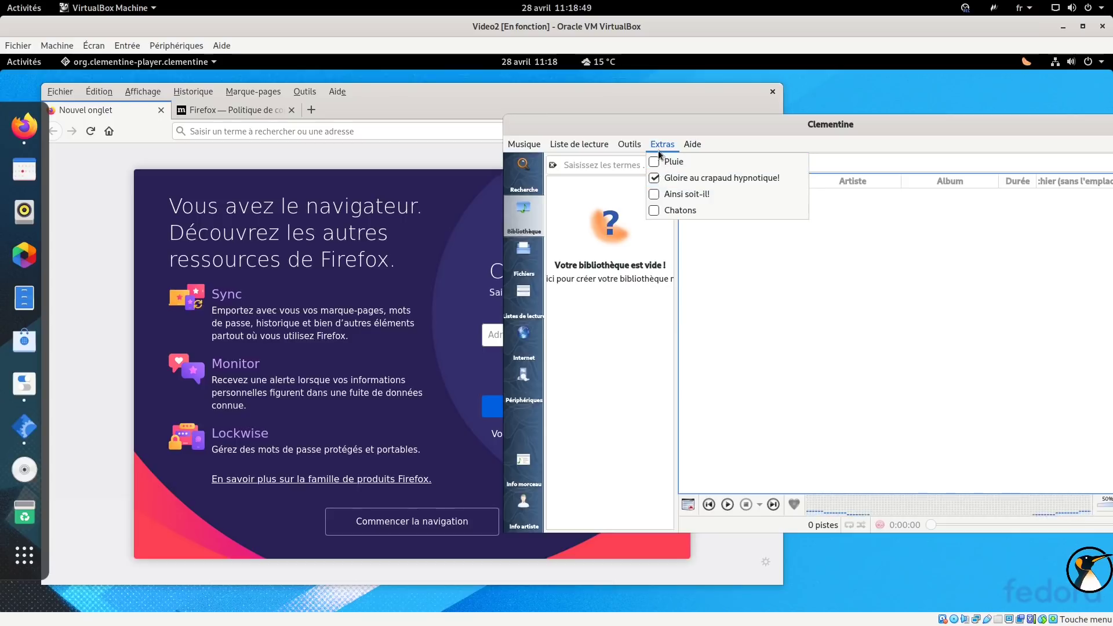
pyautogui.click(524, 144)
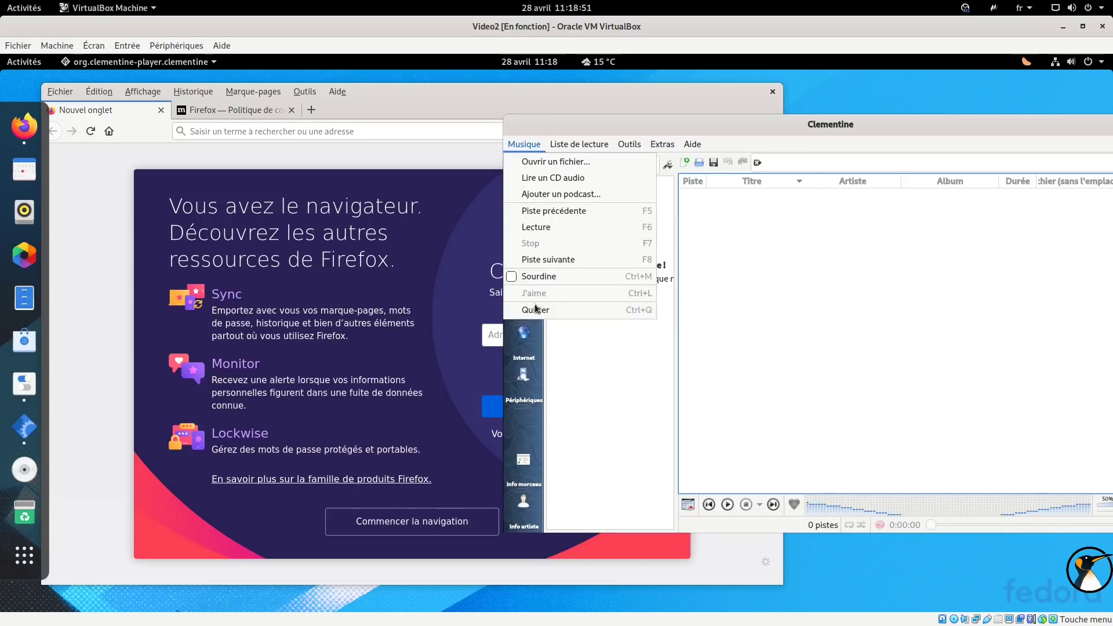
pyautogui.click(528, 310)
# Quit Firefox via Fichier > Quitter, confirming Fermer les onglets.
pyautogui.click(60, 91)
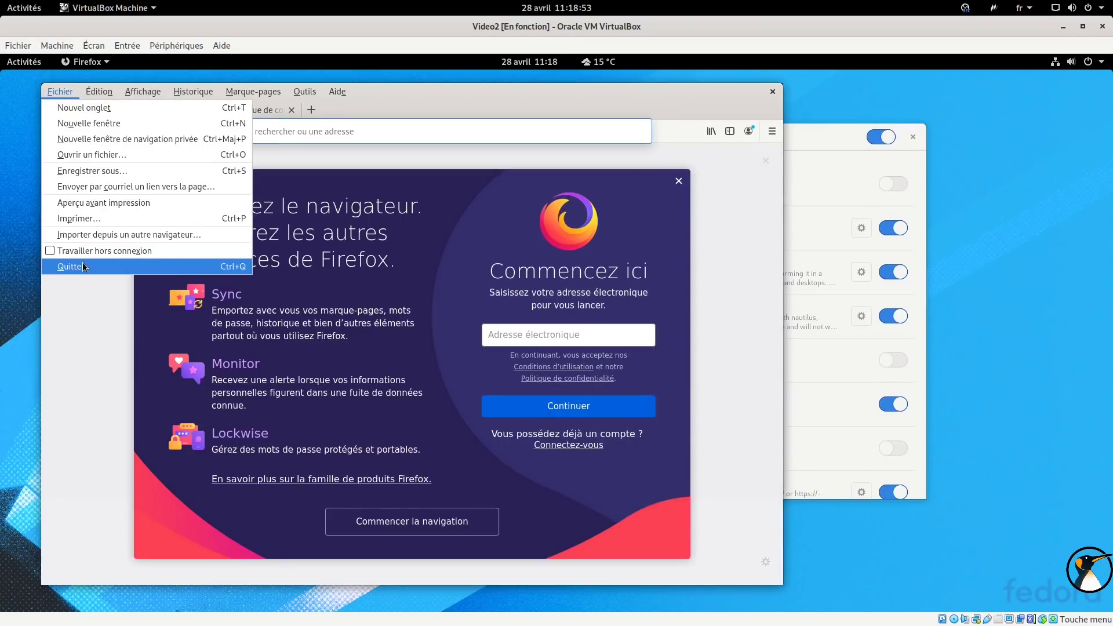
pyautogui.click(83, 264)
pyautogui.click(549, 369)
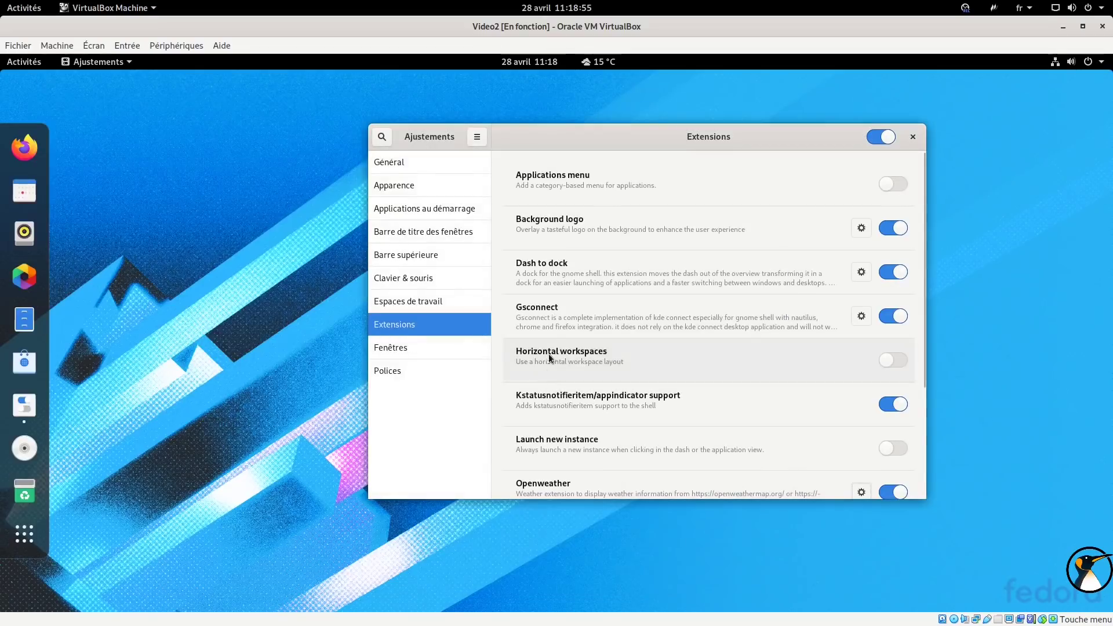
# Set the Applications theme to Adwaita-dark in Ajustements' Apparence page.
pyautogui.click(402, 183)
pyautogui.click(883, 198)
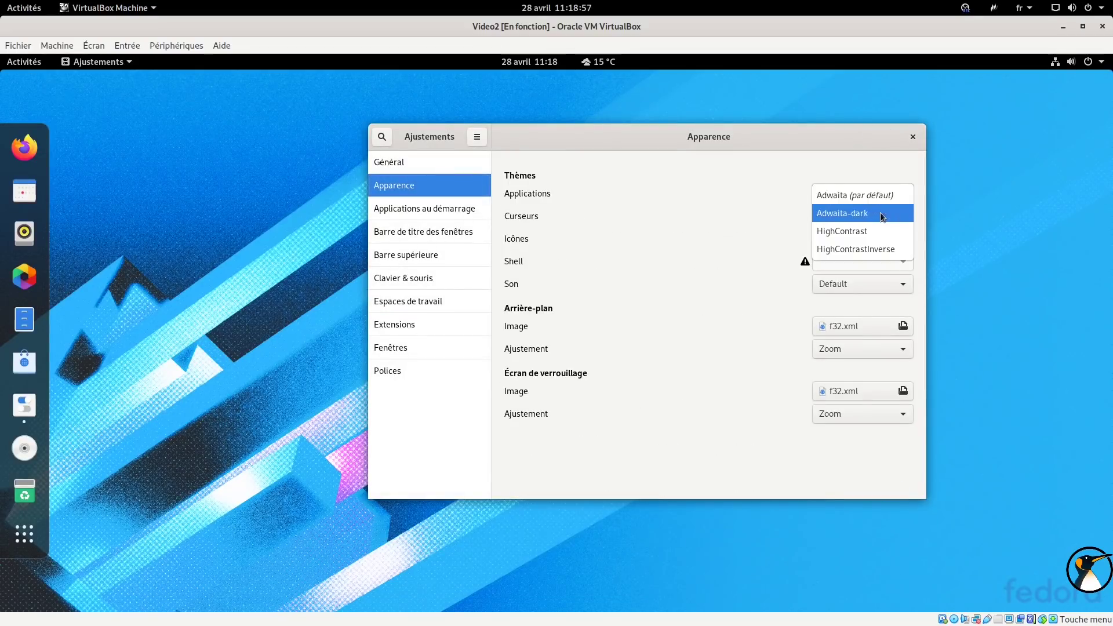
pyautogui.click(875, 212)
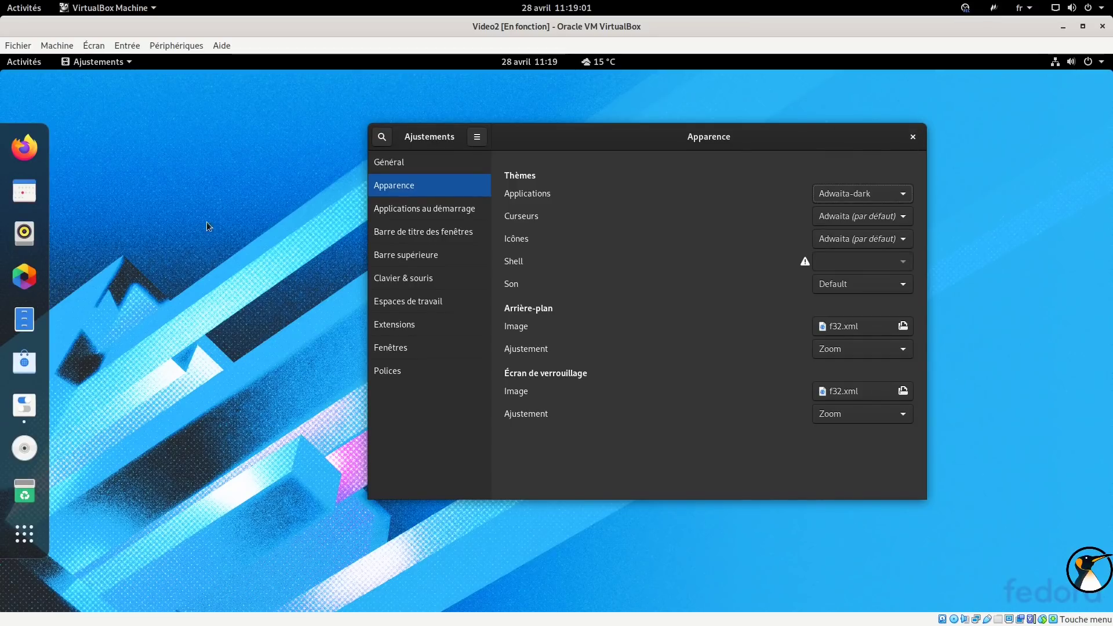
# Launch Firefox and Clementine to check their dark-theme appearance.
pyautogui.click(38, 155)
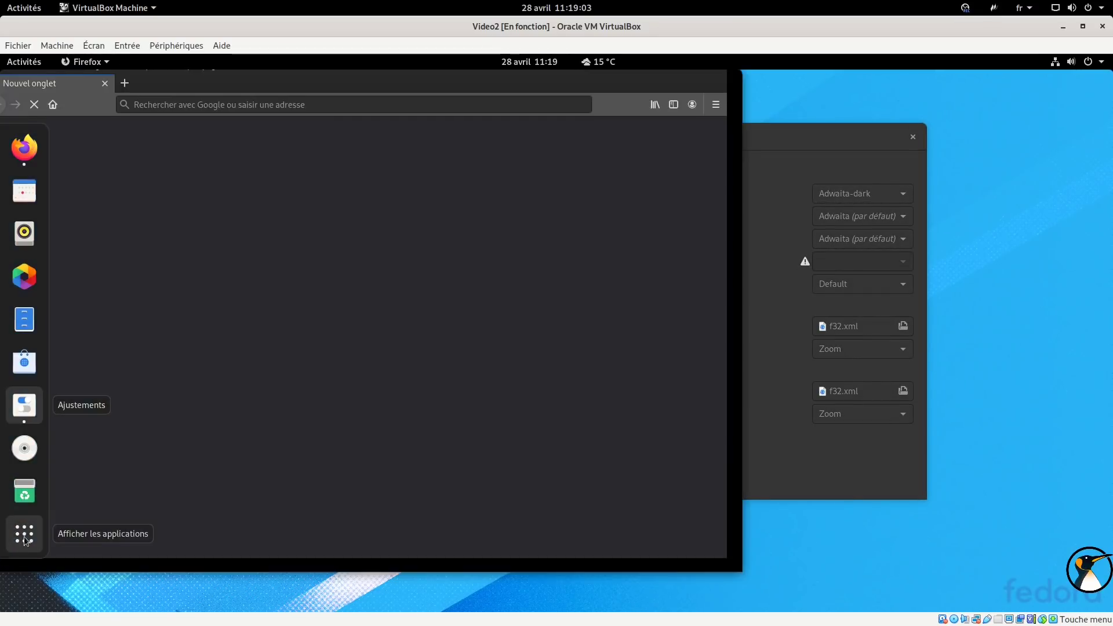
pyautogui.click(33, 535)
pyautogui.write('cl')
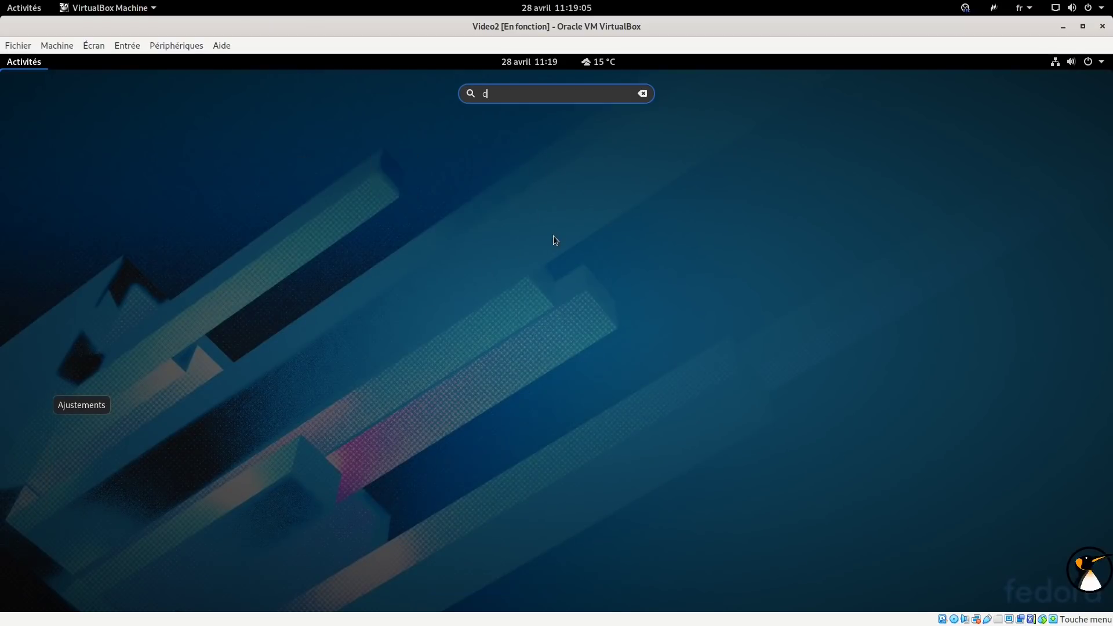
pyautogui.click(357, 191)
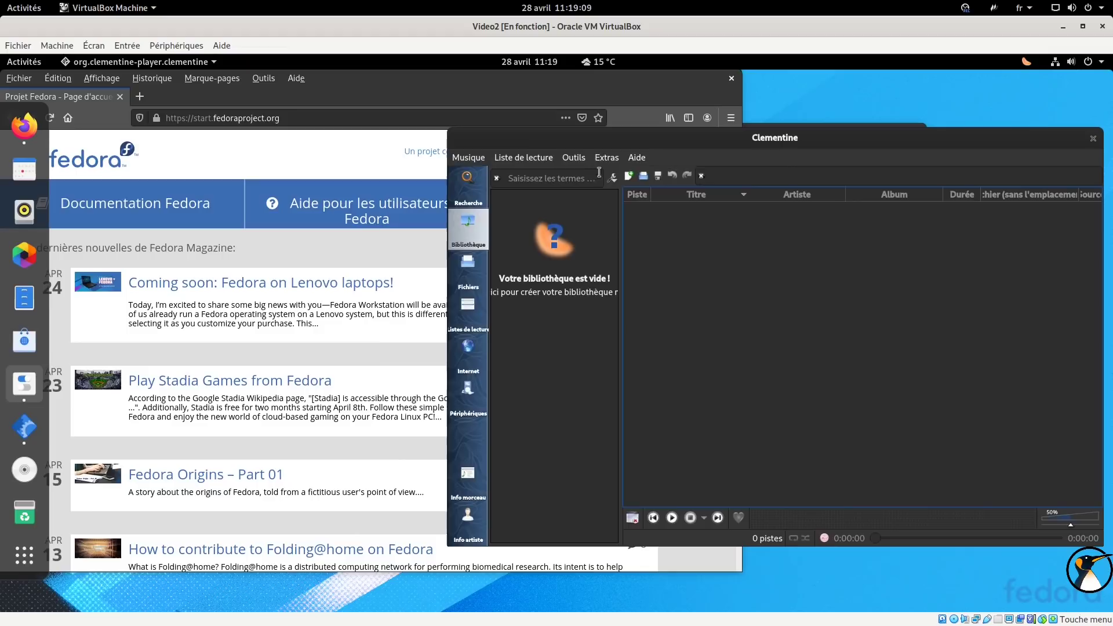
pyautogui.click(613, 178)
pyautogui.click(619, 180)
pyautogui.click(607, 157)
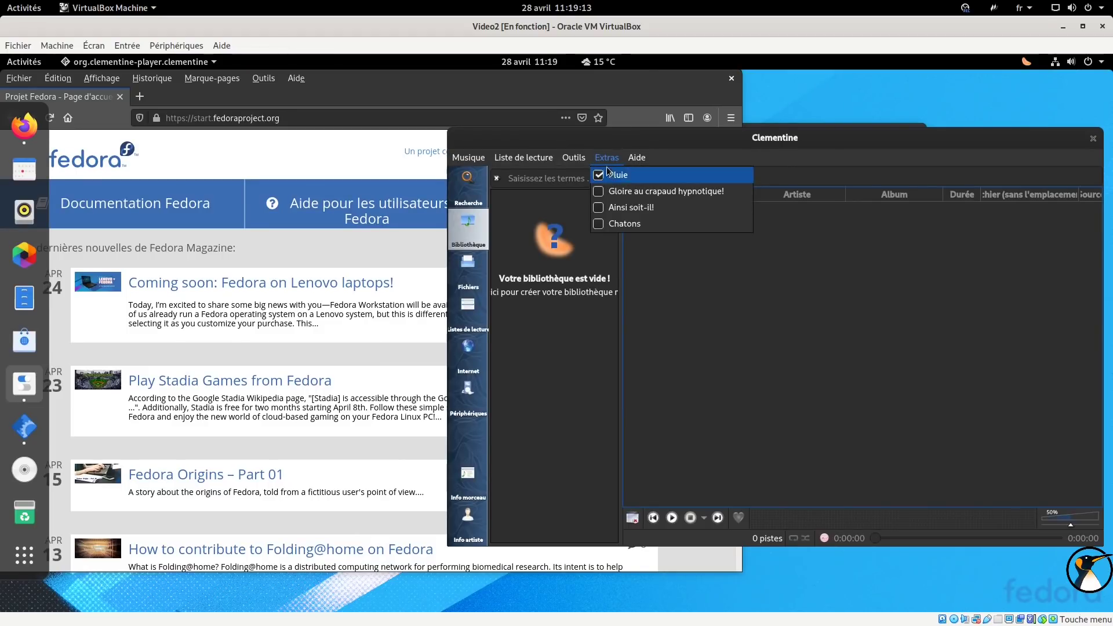
pyautogui.click(159, 76)
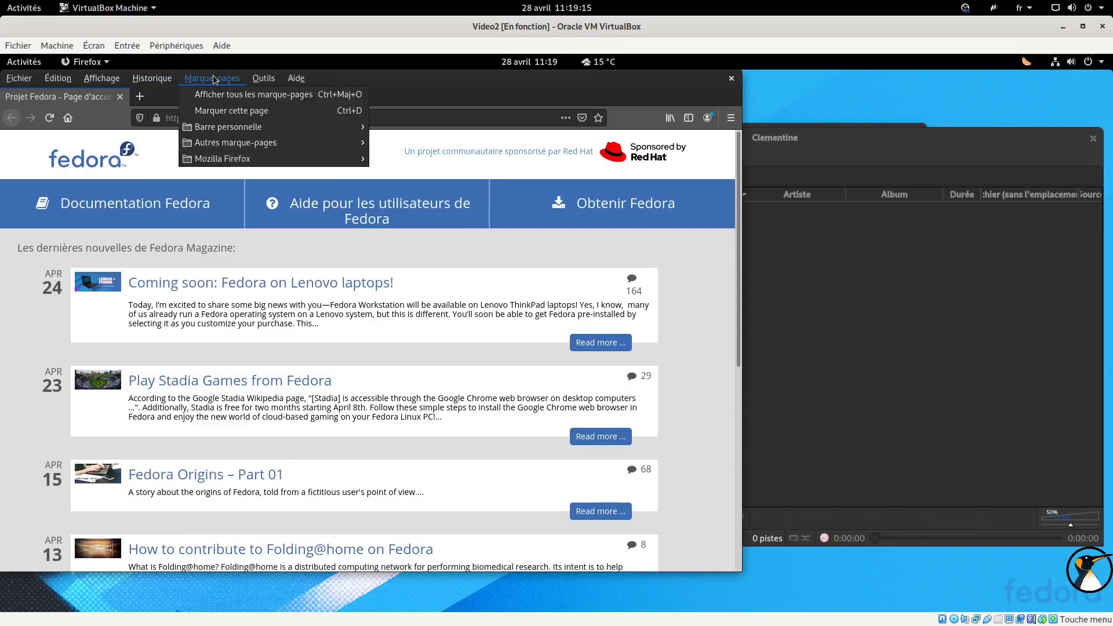
# Close the Firefox, Clementine and Ajustements windows.
pyautogui.rightClick(388, 85)
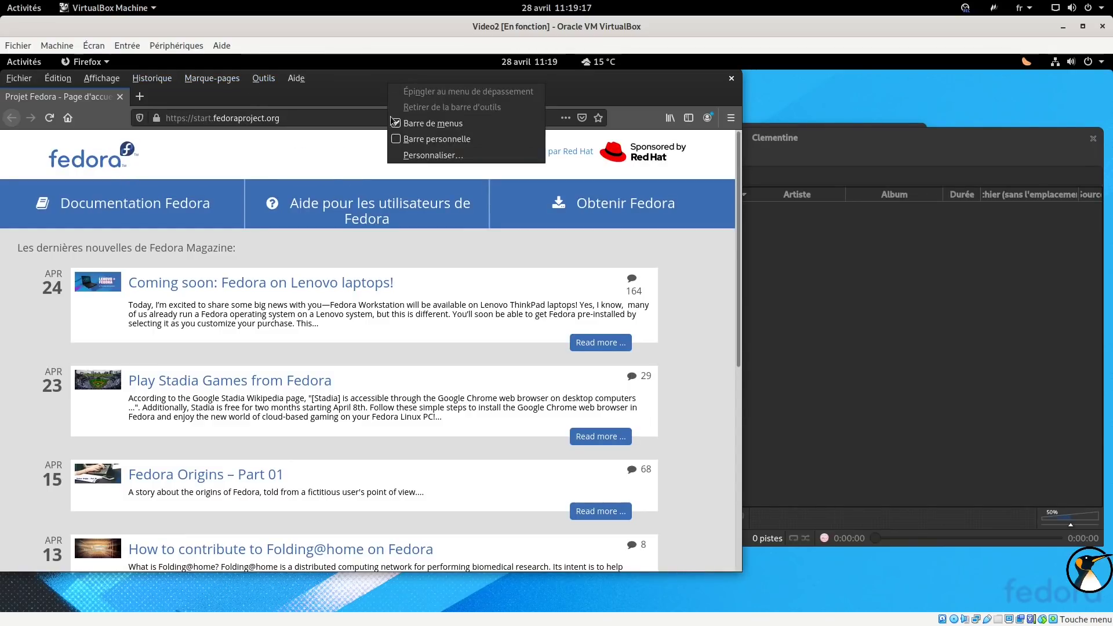
pyautogui.click(272, 105)
pyautogui.click(203, 79)
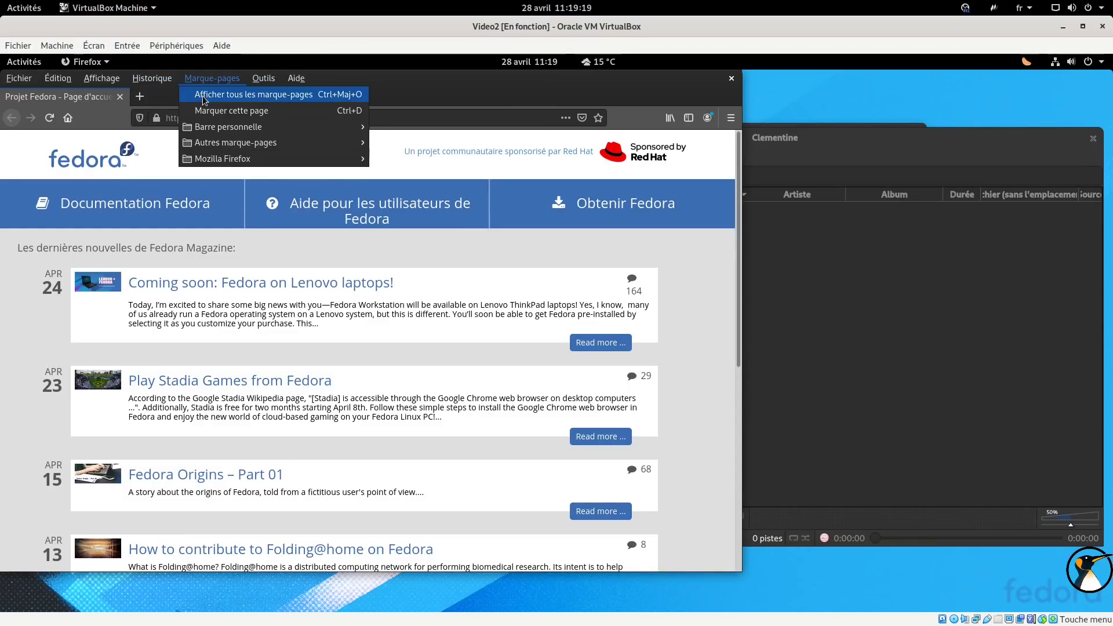
pyautogui.click(733, 78)
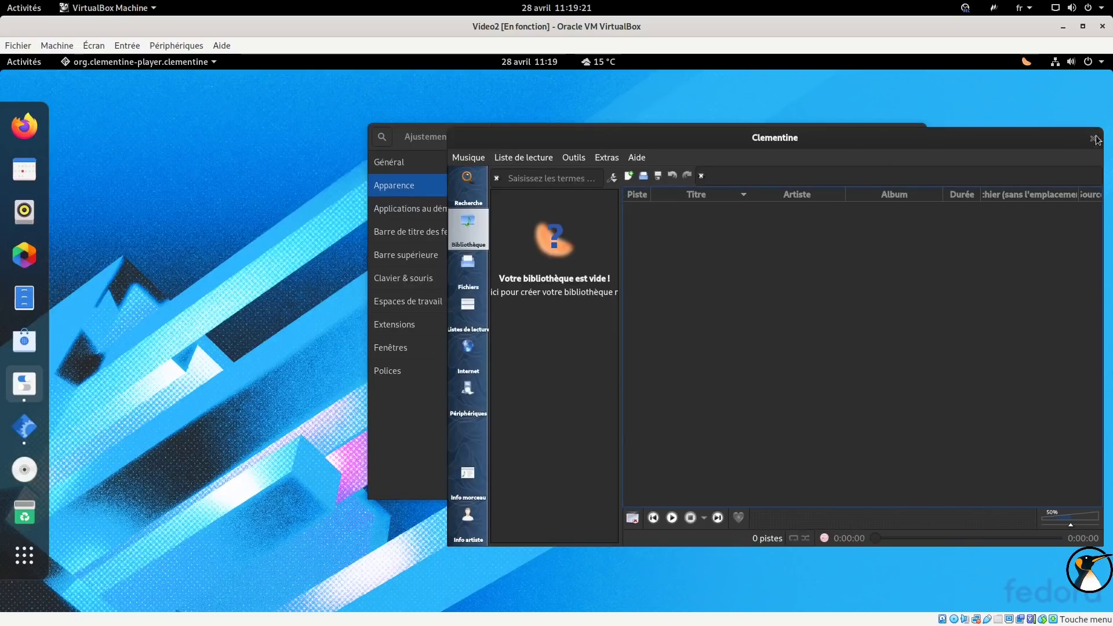
pyautogui.click(1094, 137)
pyautogui.click(914, 139)
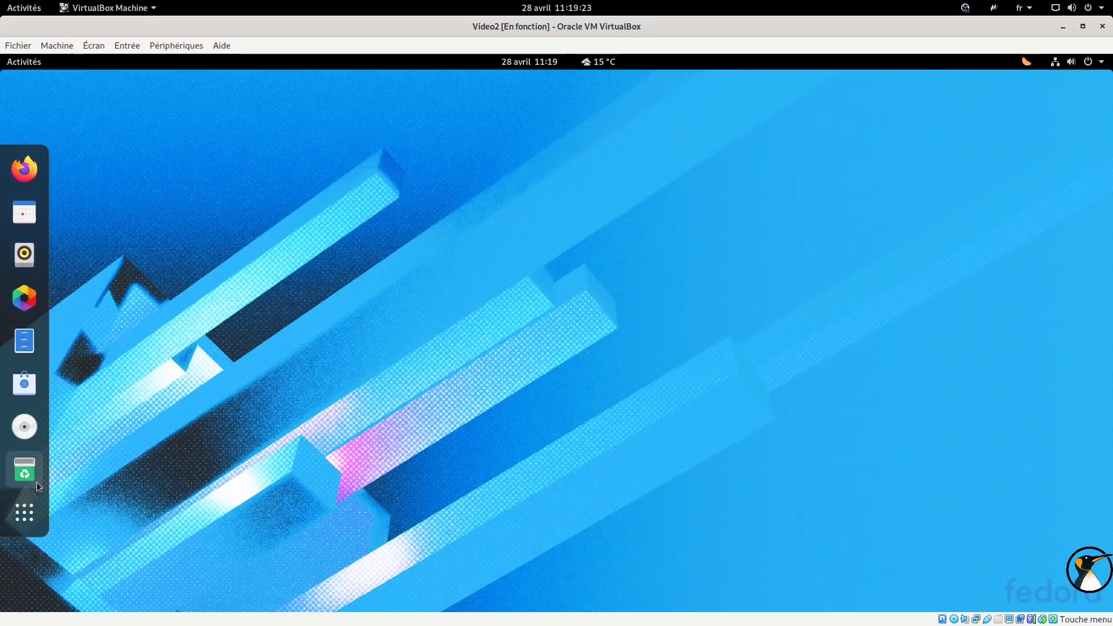
# Launch LibreOffice Calc from the Toutes applications list.
pyautogui.click(24, 512)
pyautogui.click(621, 584)
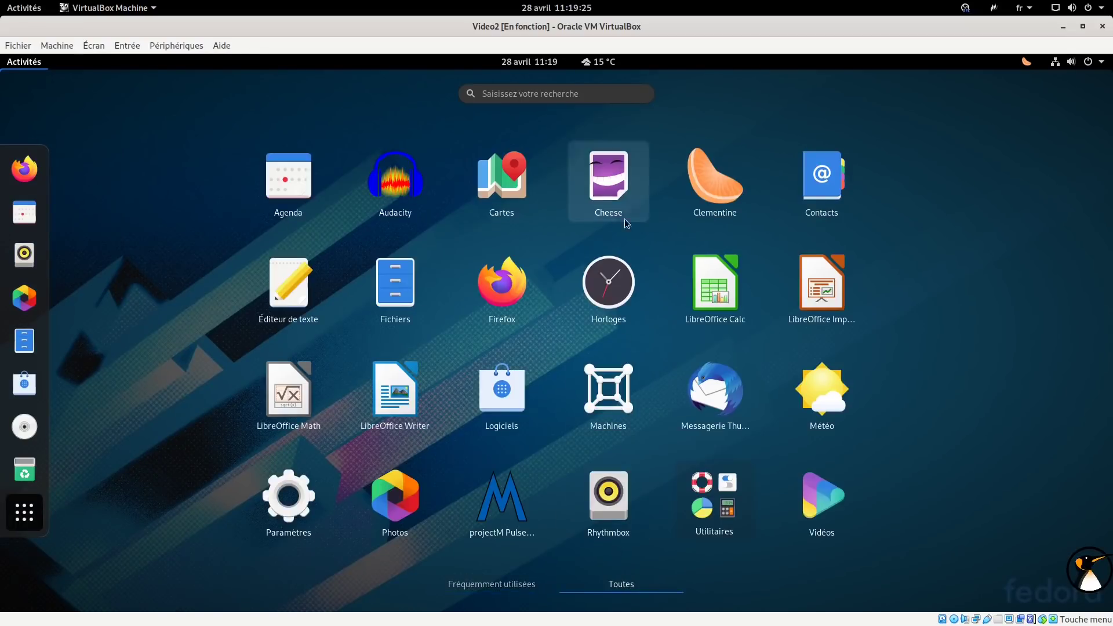
pyautogui.click(714, 290)
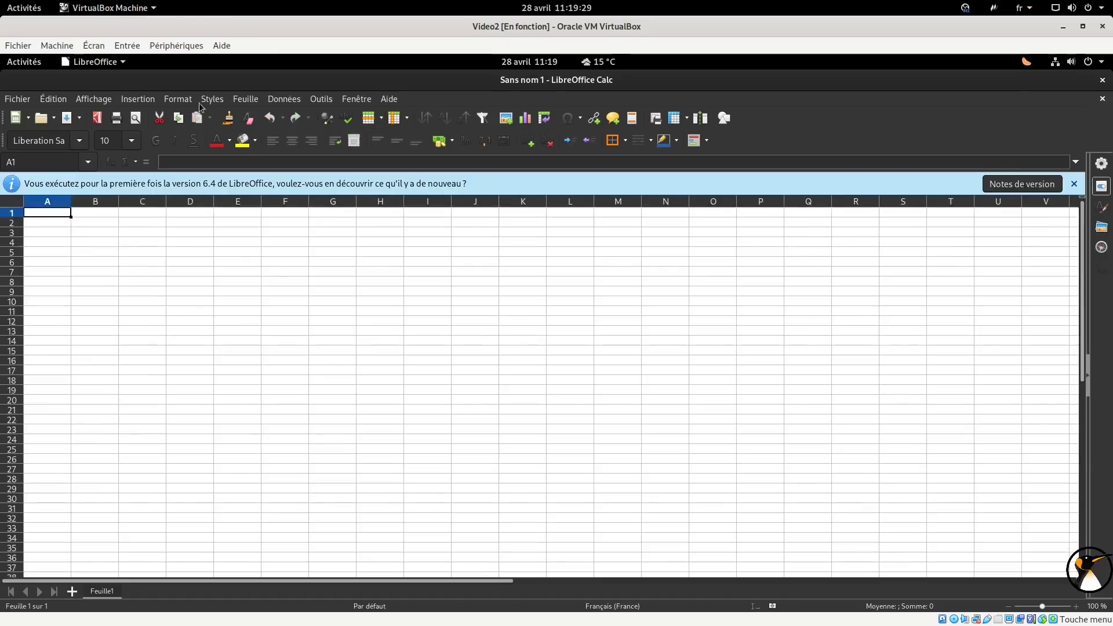
# Dismiss Calc's version 6.4 first-run notice and glance at the calendar panel.
pyautogui.click(1073, 185)
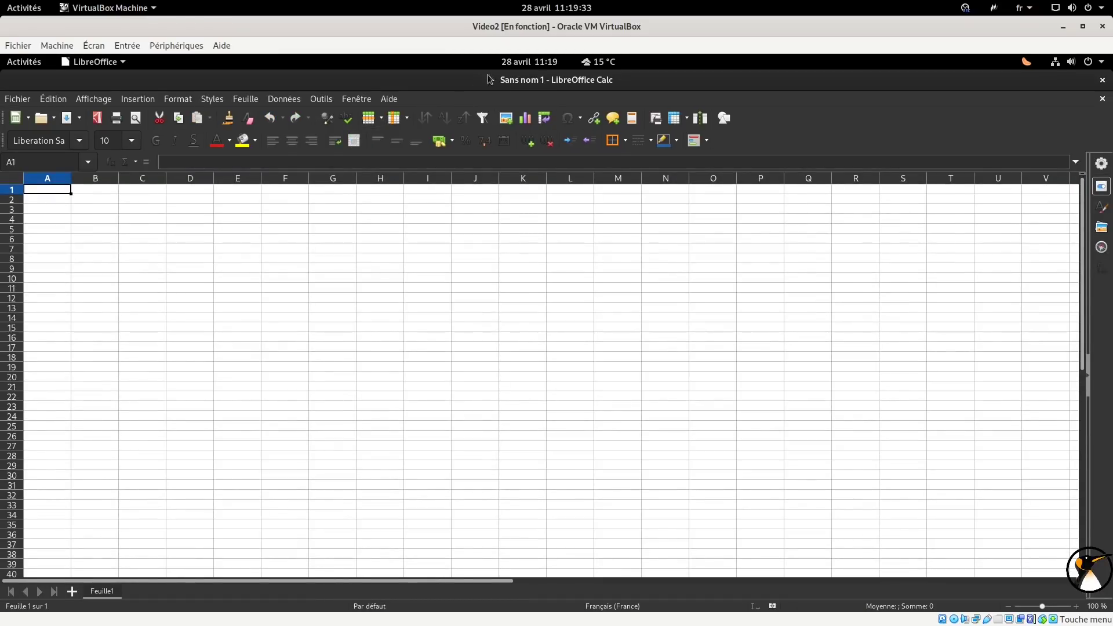
pyautogui.click(529, 62)
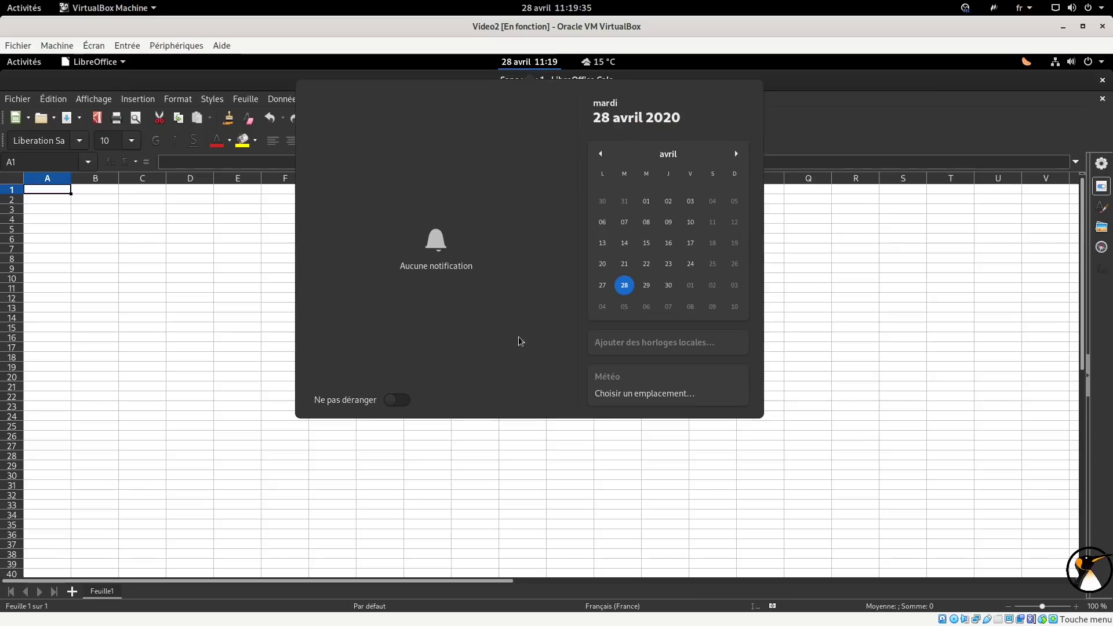
pyautogui.click(32, 74)
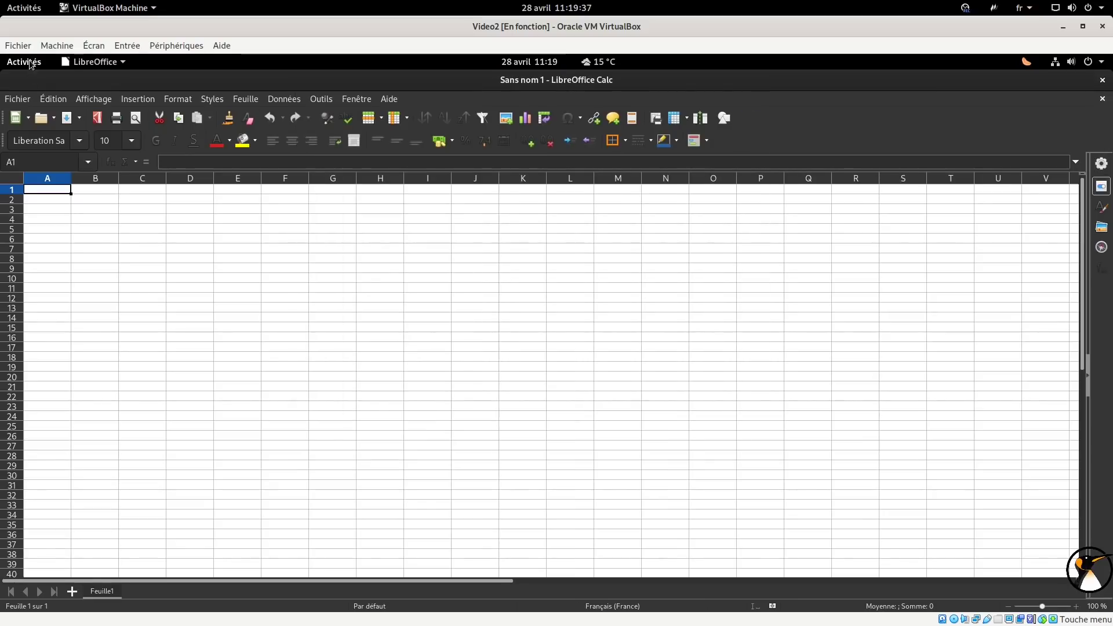
pyautogui.click(29, 62)
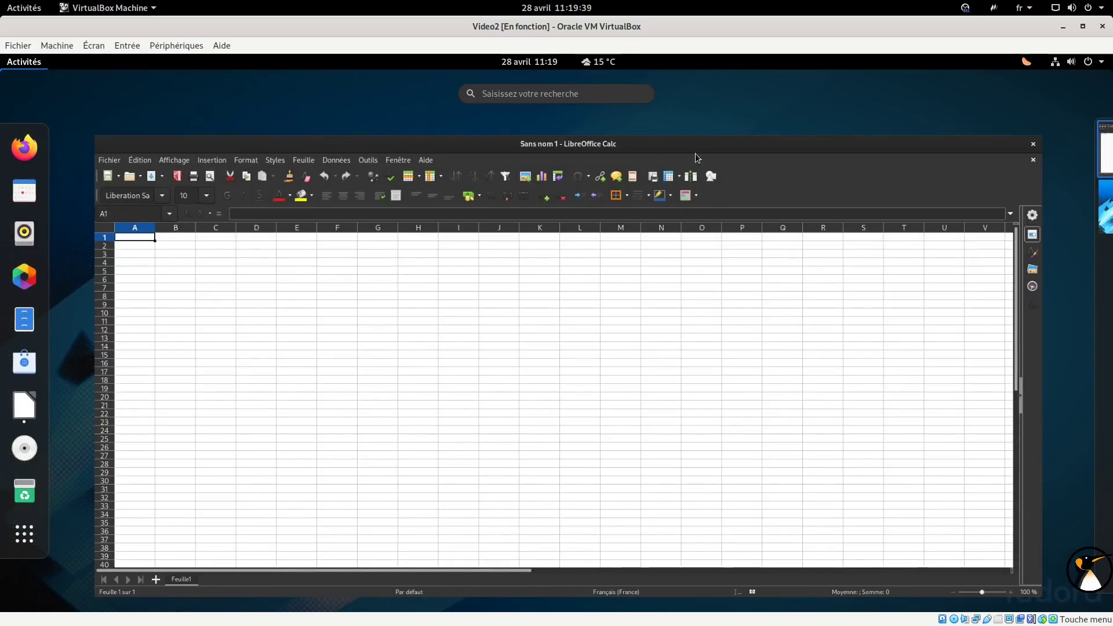
pyautogui.click(690, 151)
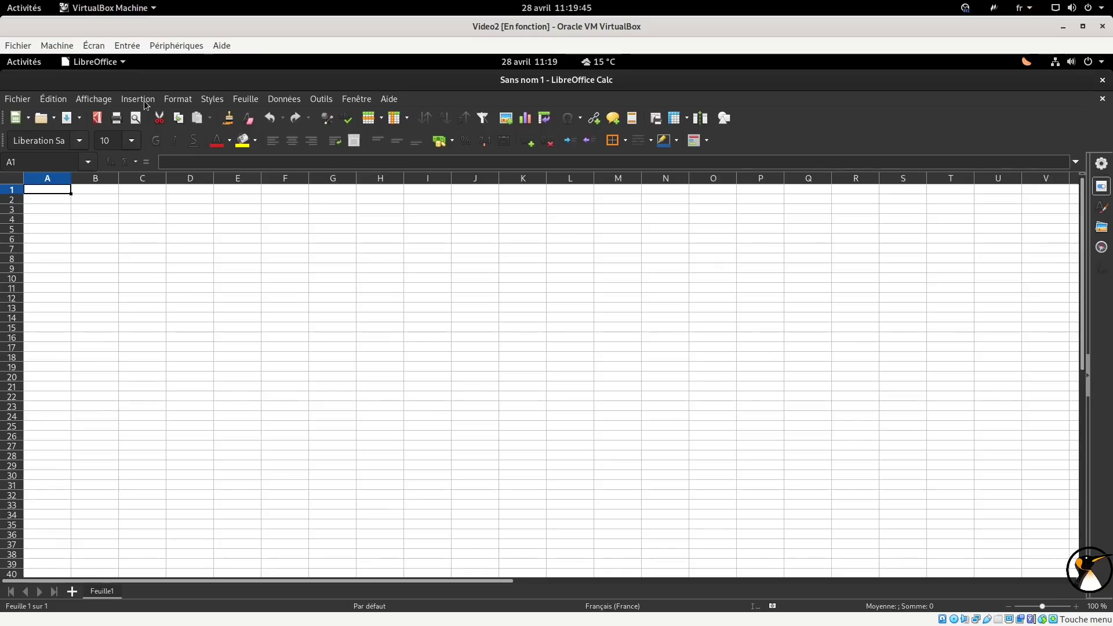
# Unmaximize and reposition the Calc window, then close LibreOffice Calc.
pyautogui.moveTo(539, 88); pyautogui.dragTo(486, 128)
pyautogui.moveTo(669, 145)
pyautogui.mouseDown()
pyautogui.moveTo(443, 110)
pyautogui.moveTo(669, 145)
pyautogui.mouseUp()
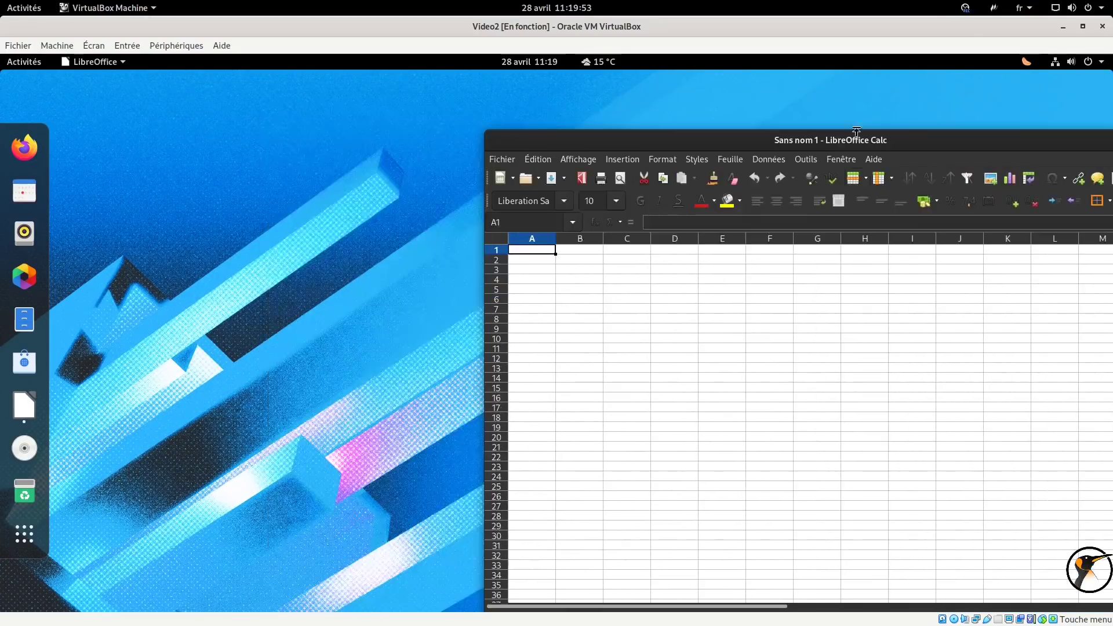
pyautogui.moveTo(1017, 136); pyautogui.dragTo(754, 115)
pyautogui.click(899, 117)
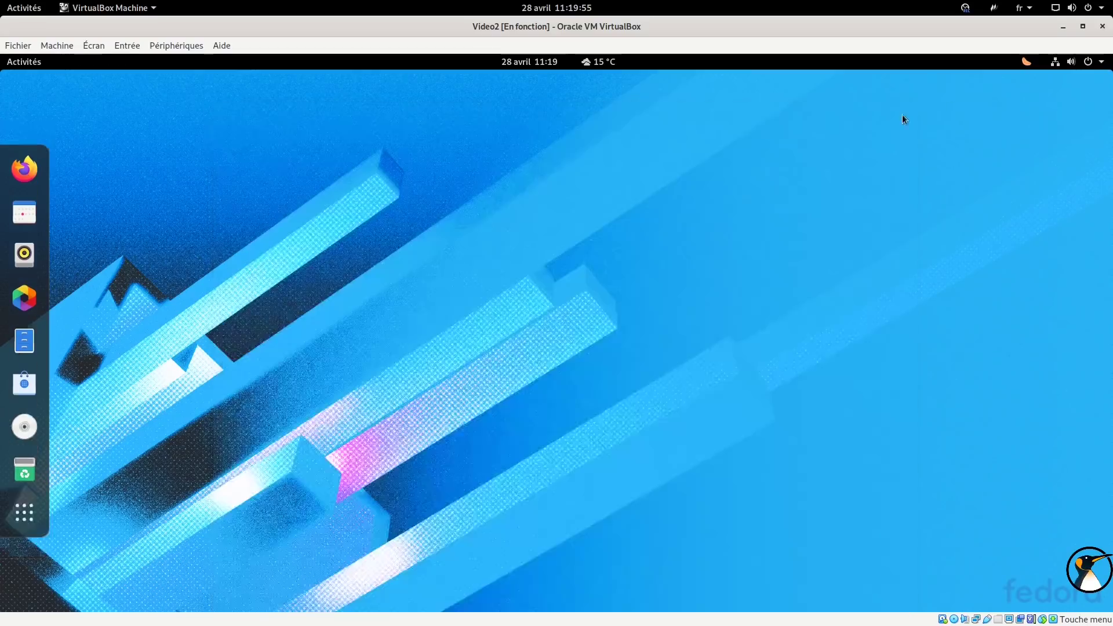
# Launch Terminal from the Utilitaires app folder.
pyautogui.click(1079, 61)
pyautogui.click(1026, 61)
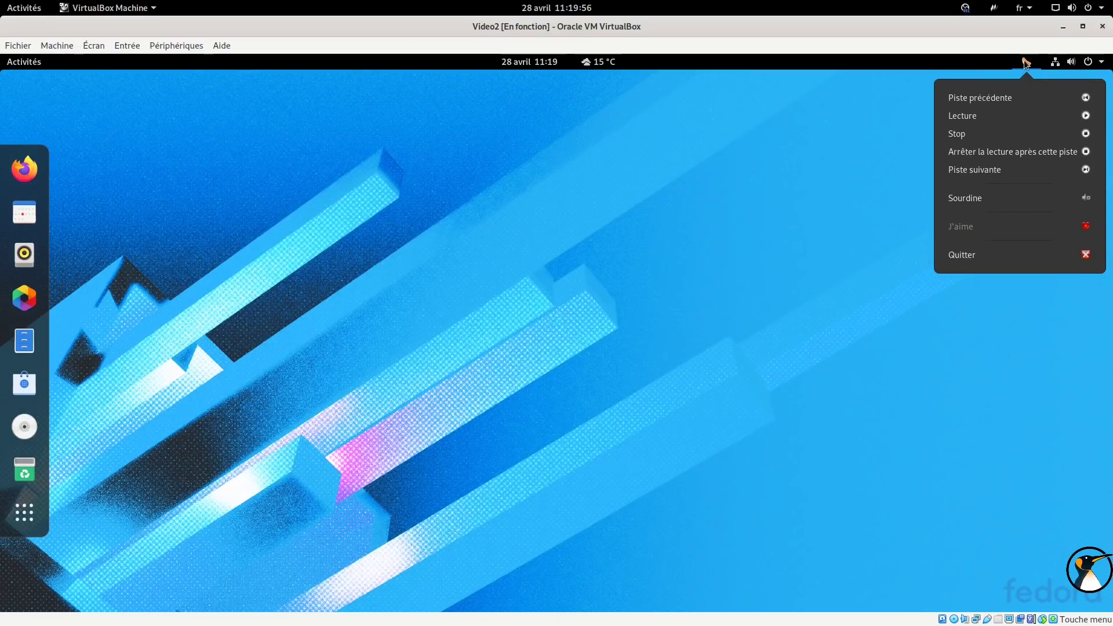
pyautogui.click(770, 159)
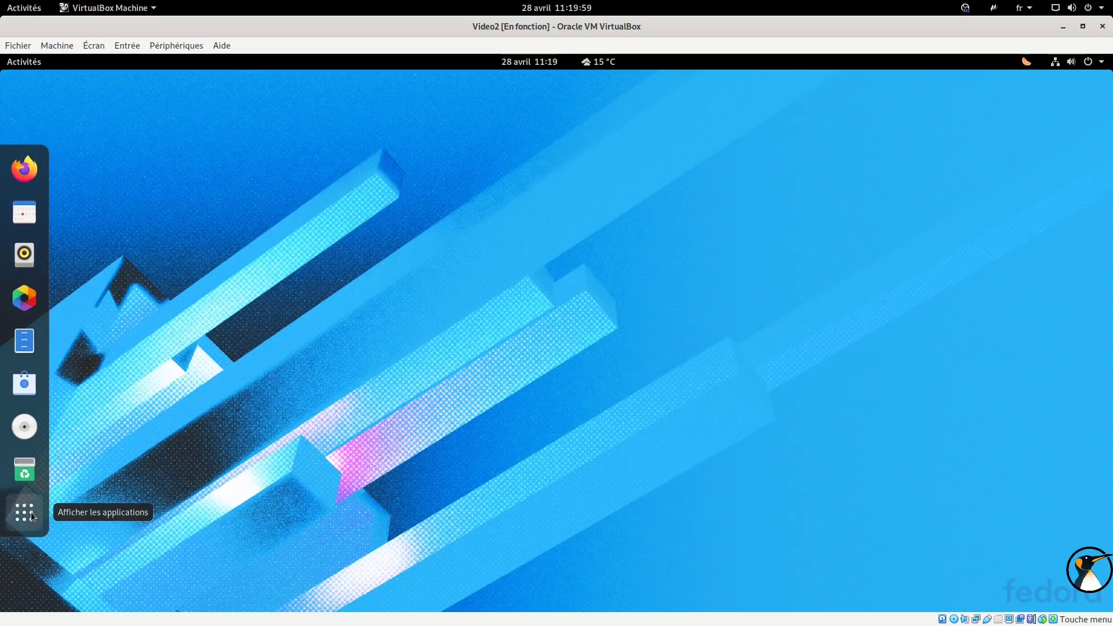
pyautogui.click(30, 513)
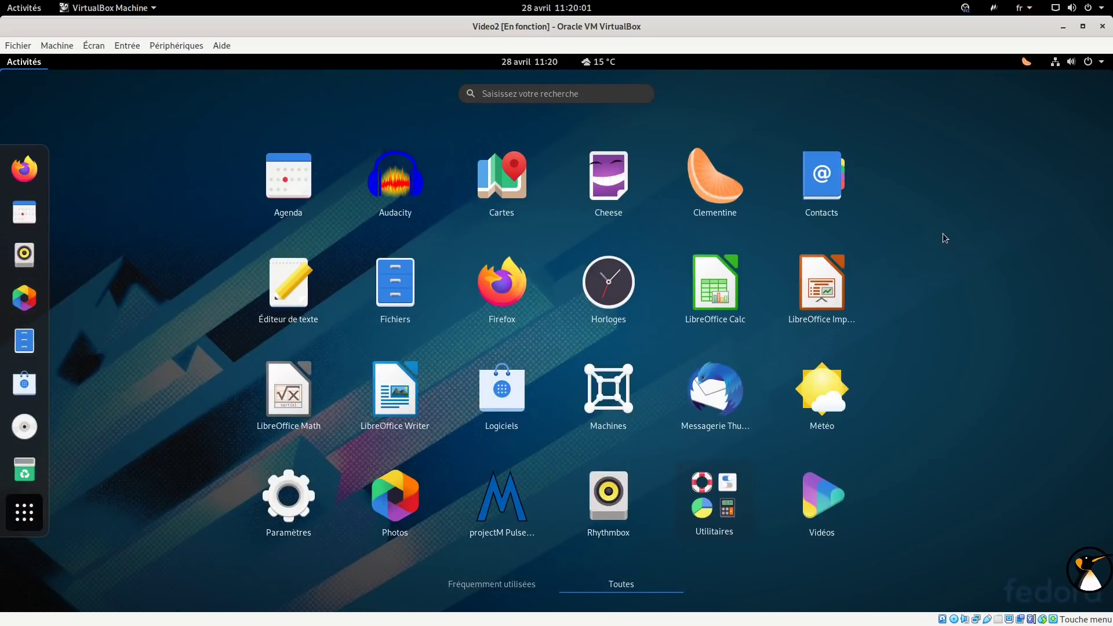
pyautogui.click(690, 524)
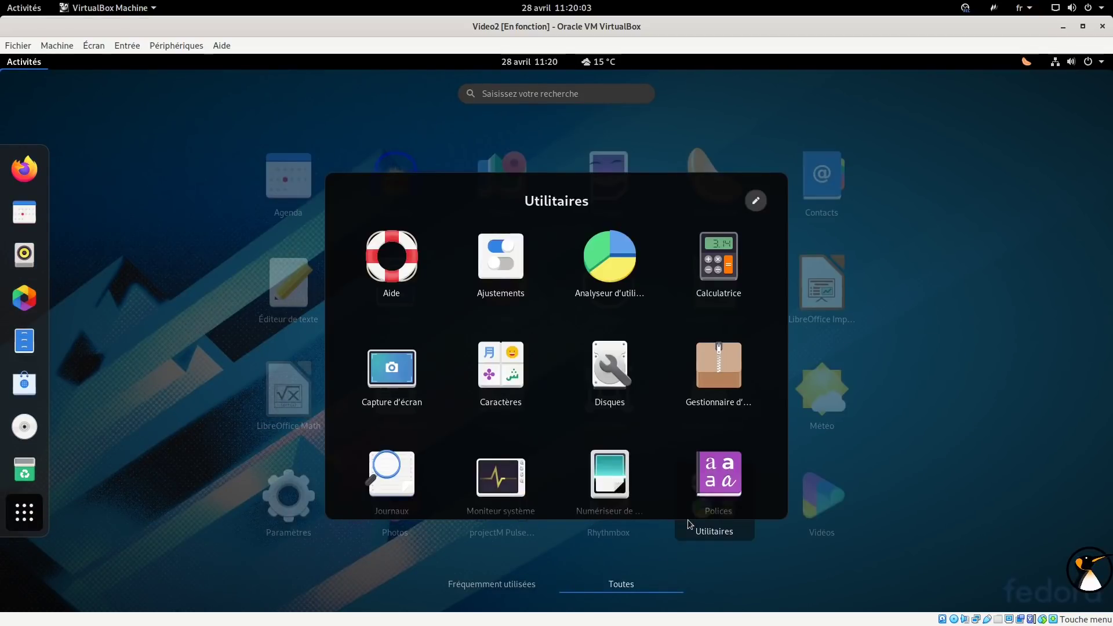
pyautogui.scroll(-1, 492, 470)
pyautogui.click(500, 475)
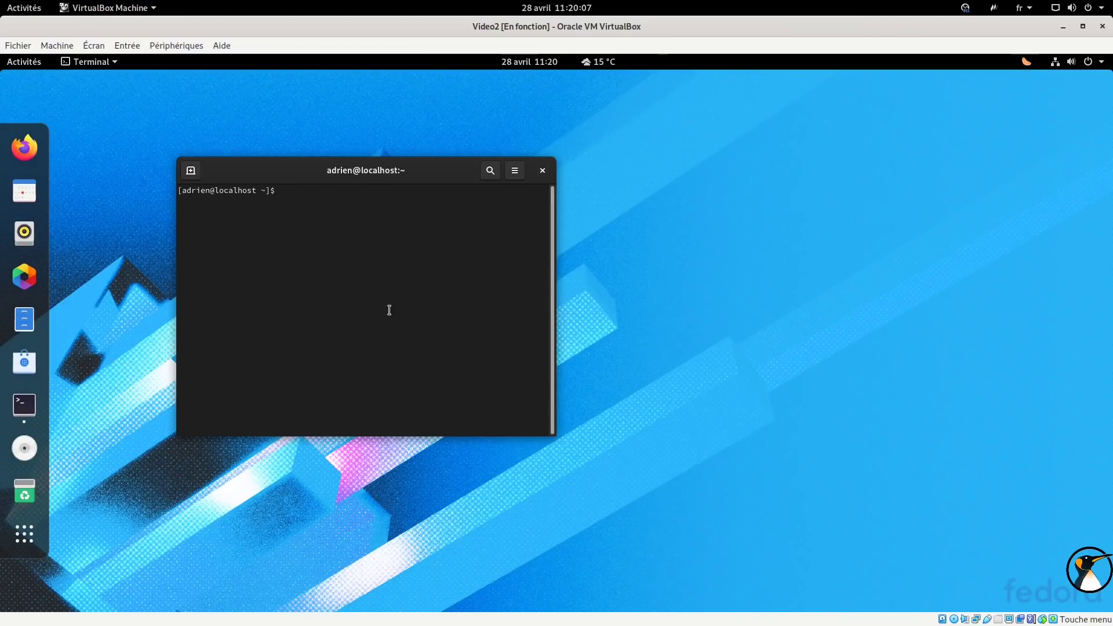
# Run free -m and pick out the 1298 MB used memory value.
pyautogui.write('free -m')
pyautogui.press('Return')
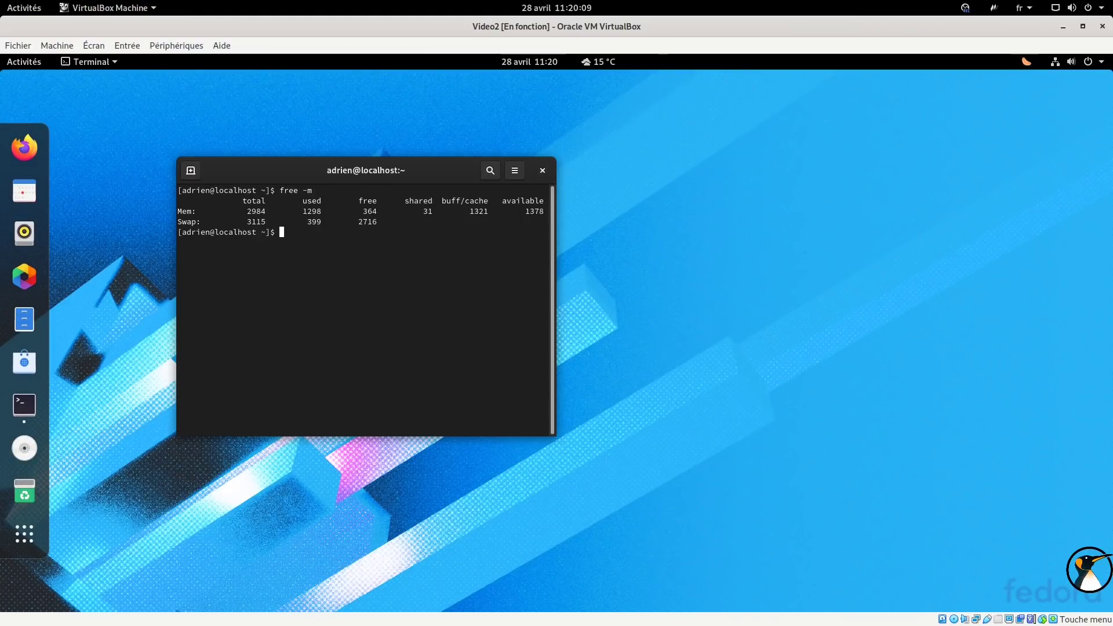
pyautogui.moveTo(338, 174); pyautogui.dragTo(720, 116)
pyautogui.doubleClick(692, 154)
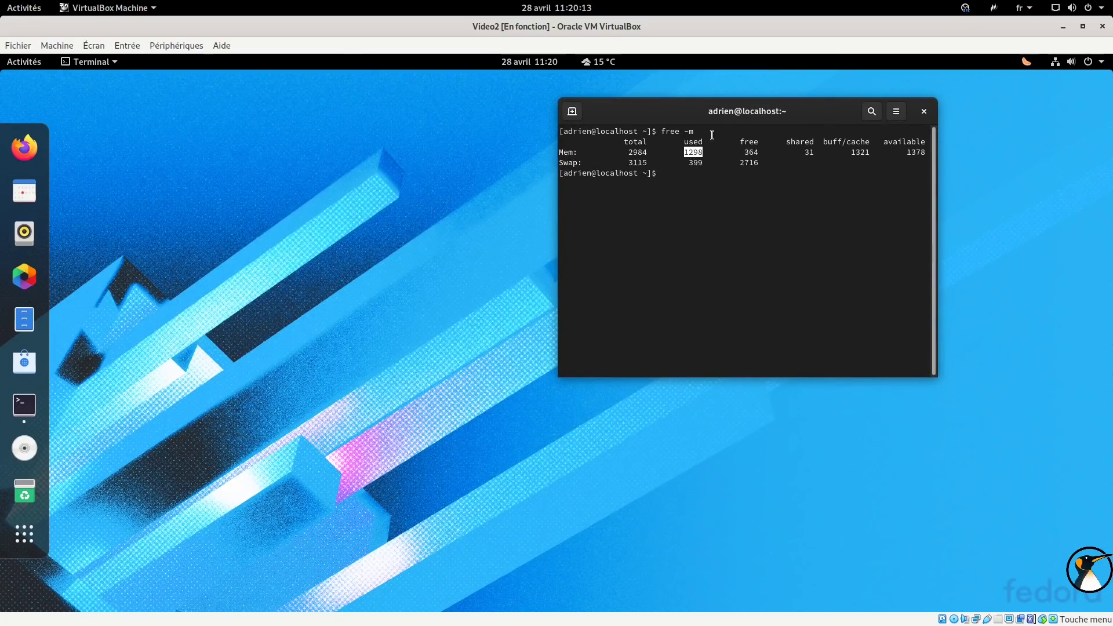
# Close the terminal and quit Rhythmbox from its tray menu.
pyautogui.click(925, 112)
pyautogui.click(1034, 61)
pyautogui.click(1038, 257)
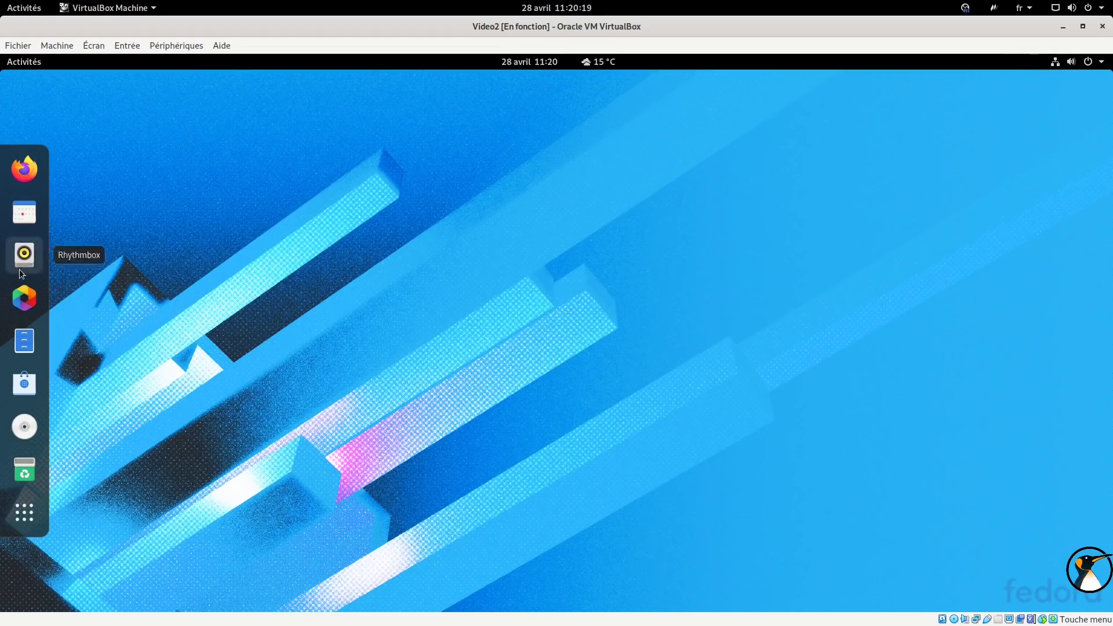
pyautogui.click(25, 513)
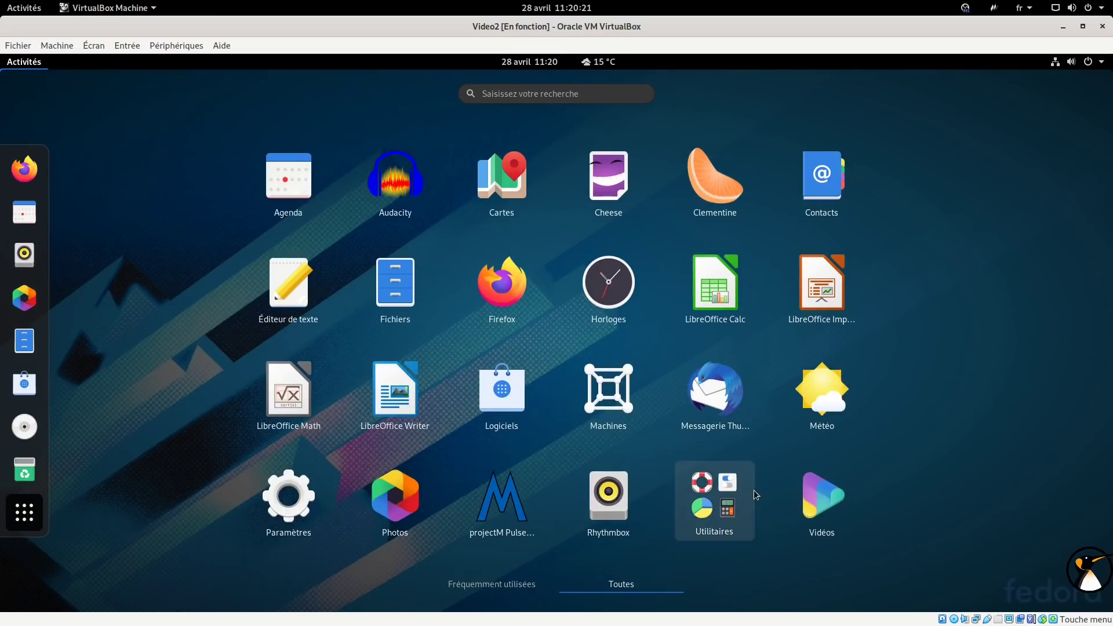
# Open Moniteur système from Utilitaires to review resource graphs, then close it.
pyautogui.click(751, 492)
pyautogui.click(501, 477)
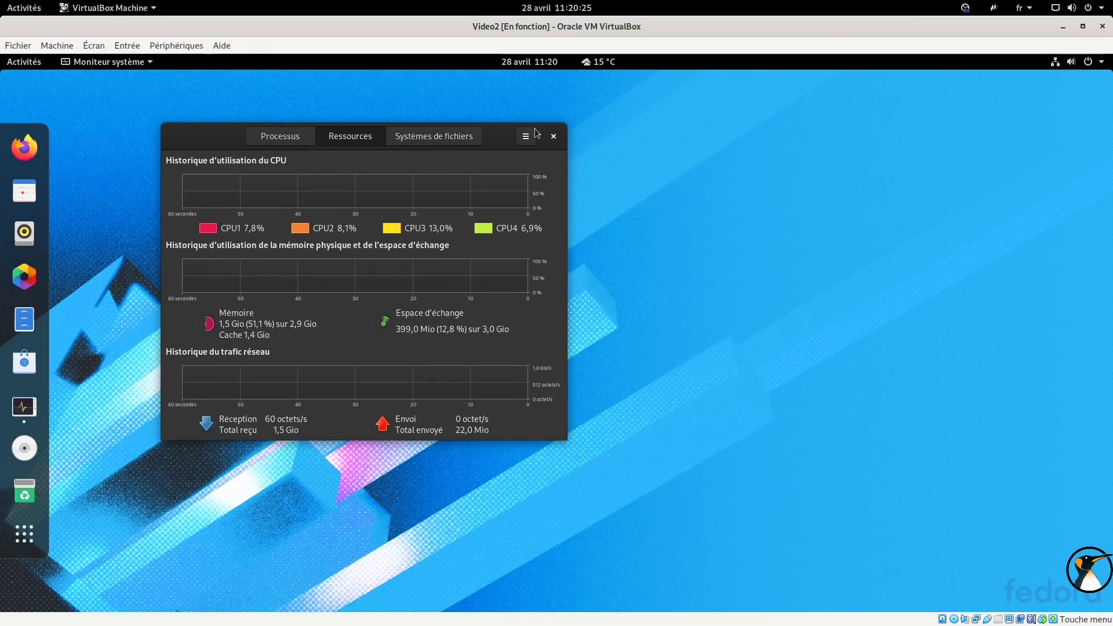
pyautogui.click(554, 136)
pyautogui.click(24, 513)
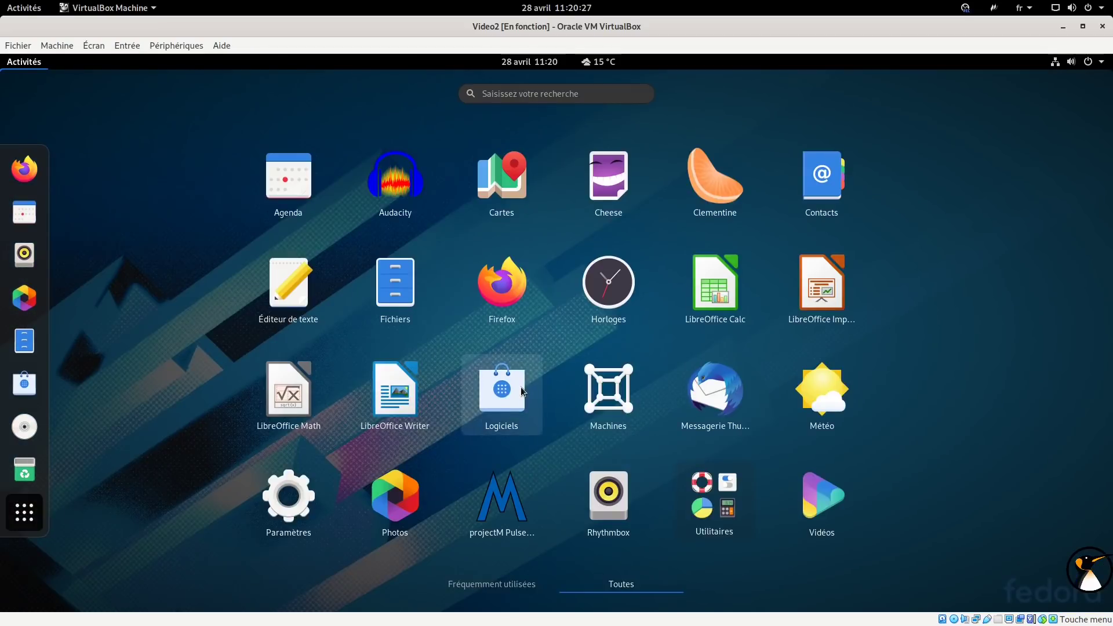
# Launch Terminal via a 'ter' search and type sudo dnf install htop.
pyautogui.write('htop')
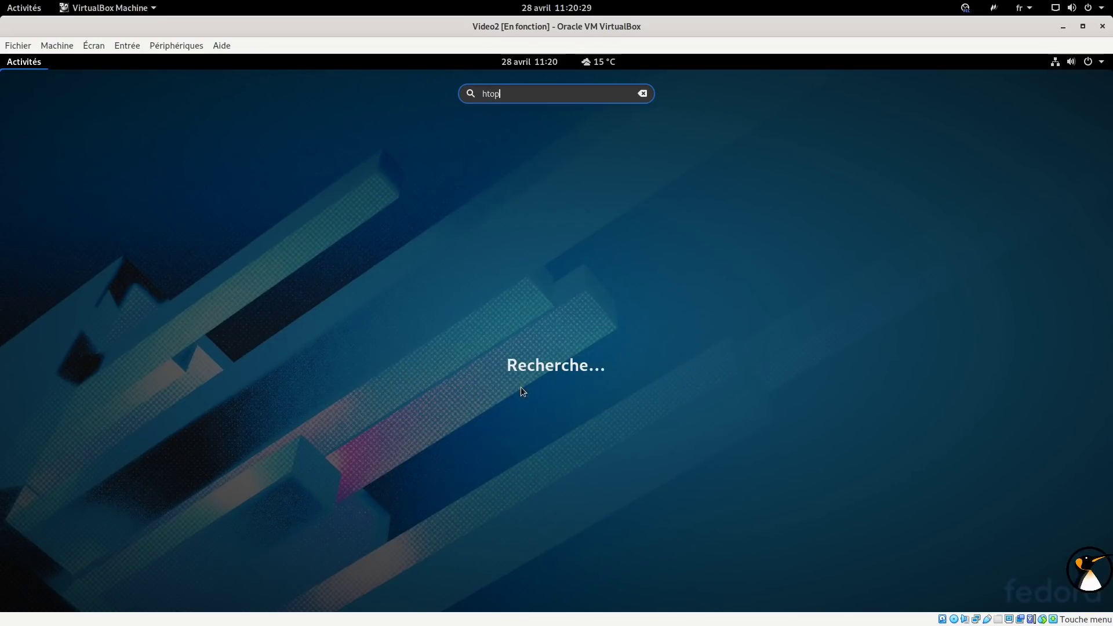
pyautogui.press('Escape')
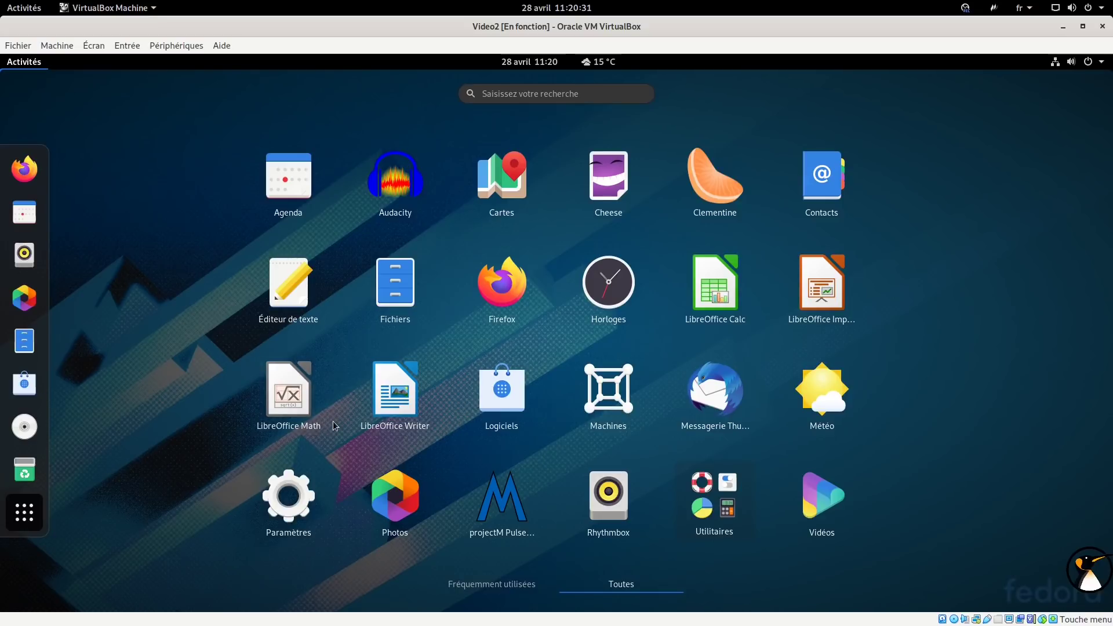
pyautogui.write('ter')
pyautogui.press('Return')
pyautogui.write('sud')
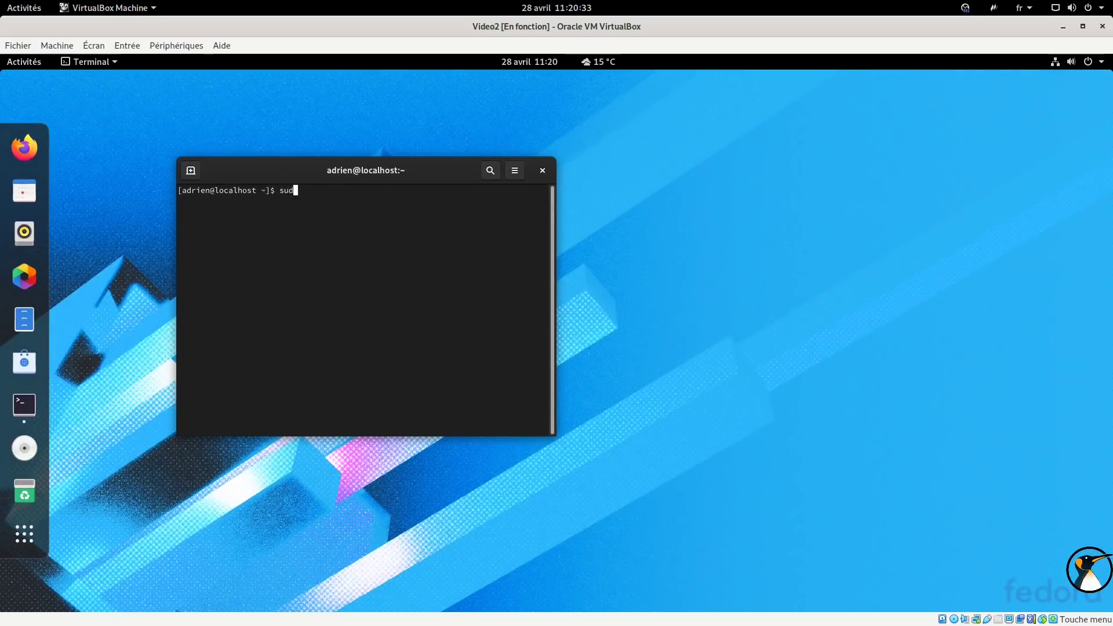
pyautogui.write('o dnf install htop')
# Run 'sudo dnf install htop' and answer 'o' to confirm installing htop 2.2.0.
pyautogui.press('Return')
pyautogui.press('Return')
pyautogui.moveTo(339, 170); pyautogui.dragTo(657, 138)
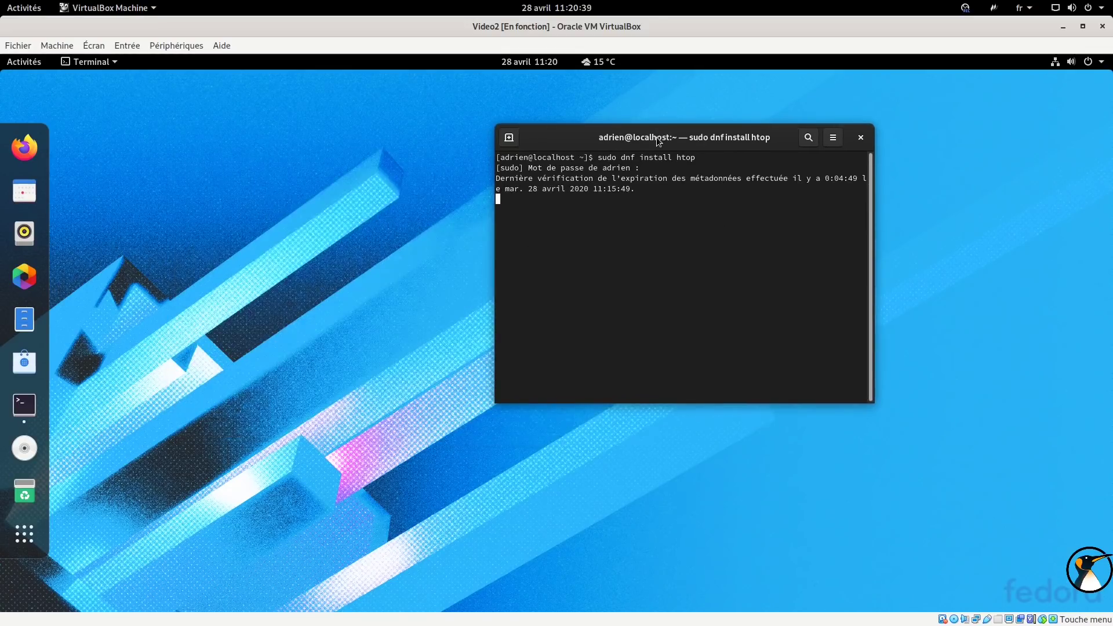
pyautogui.write('o')
pyautogui.press('Return')
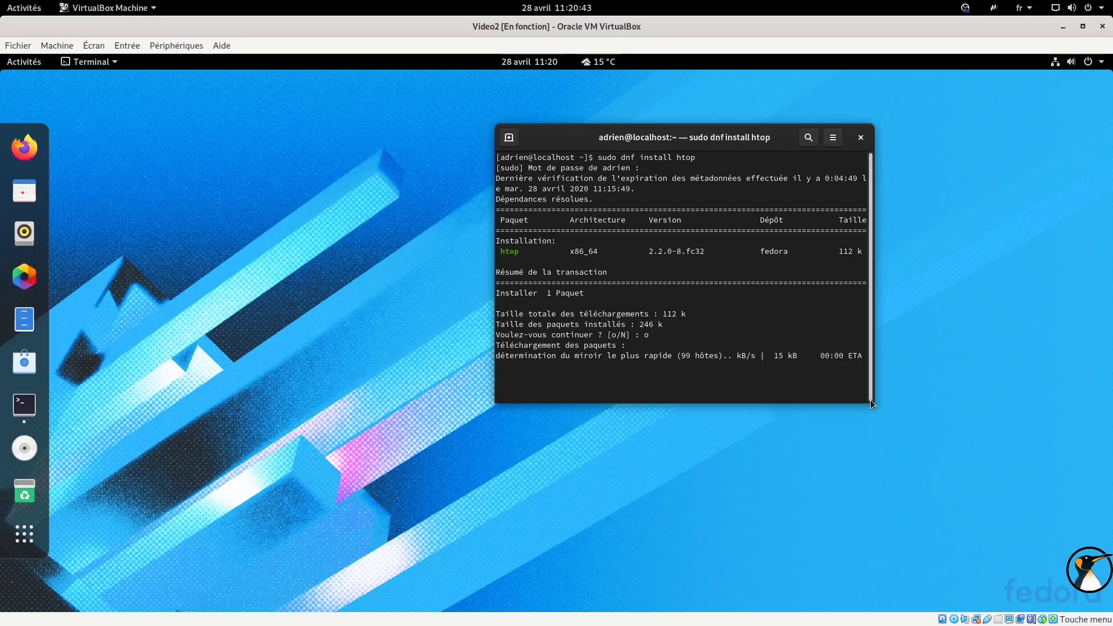
# Enlarge the terminal to check the completed install output, then close it.
pyautogui.moveTo(873, 404); pyautogui.dragTo(921, 425)
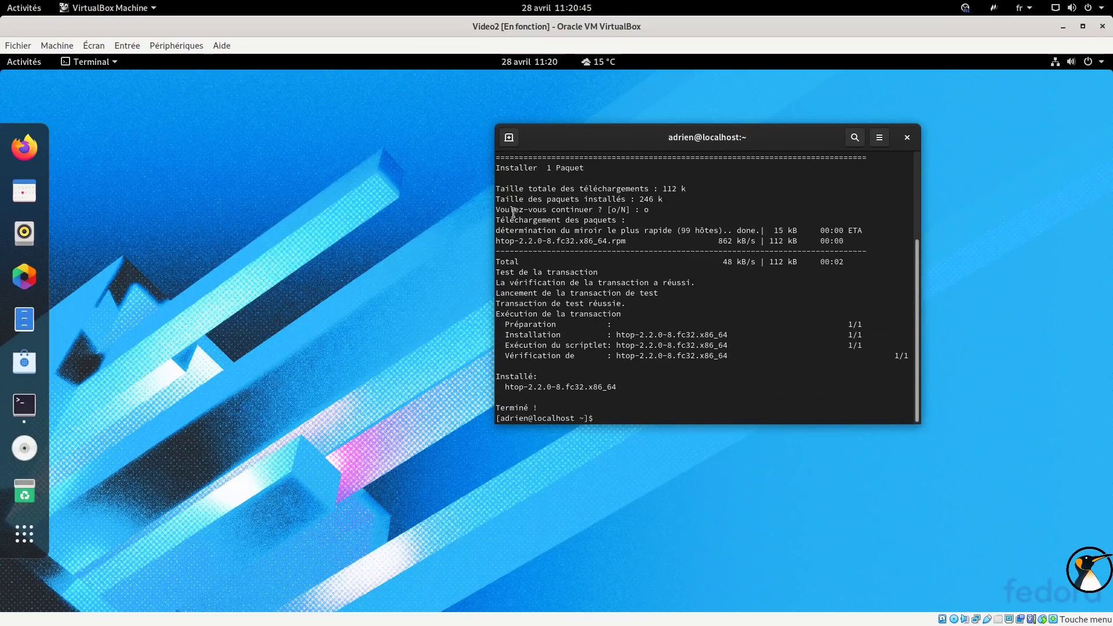
pyautogui.moveTo(538, 232); pyautogui.dragTo(708, 231)
pyautogui.click(791, 230)
pyautogui.click(908, 137)
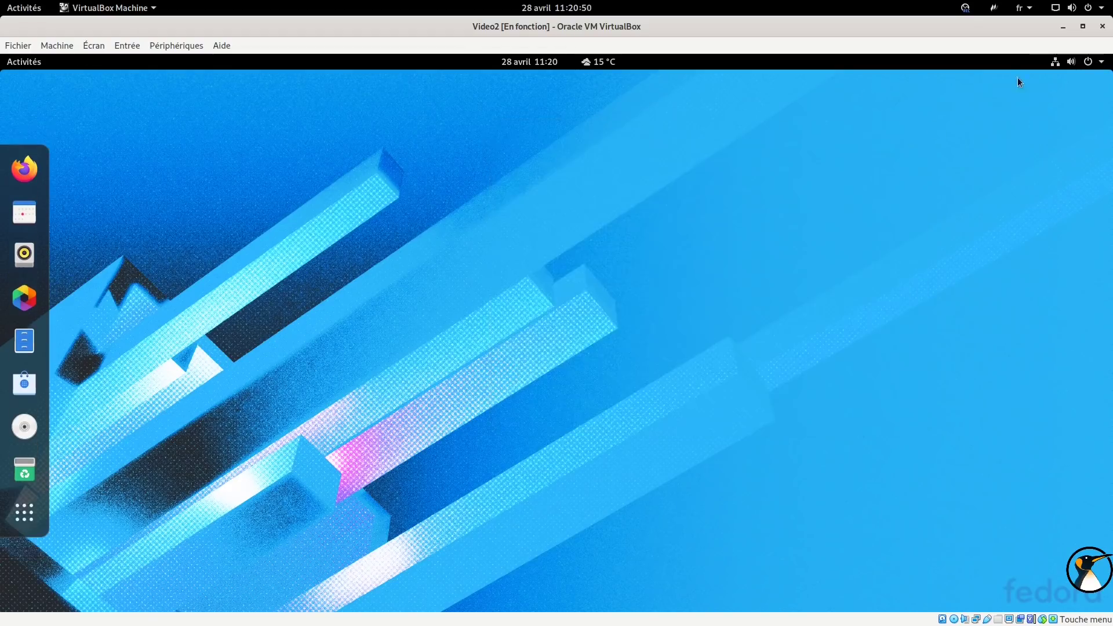
# Restart the Fedora guest via Éteindre / Fermer la session > Éteindre > Redémarrer.
pyautogui.click(1072, 60)
pyautogui.click(966, 208)
pyautogui.click(959, 278)
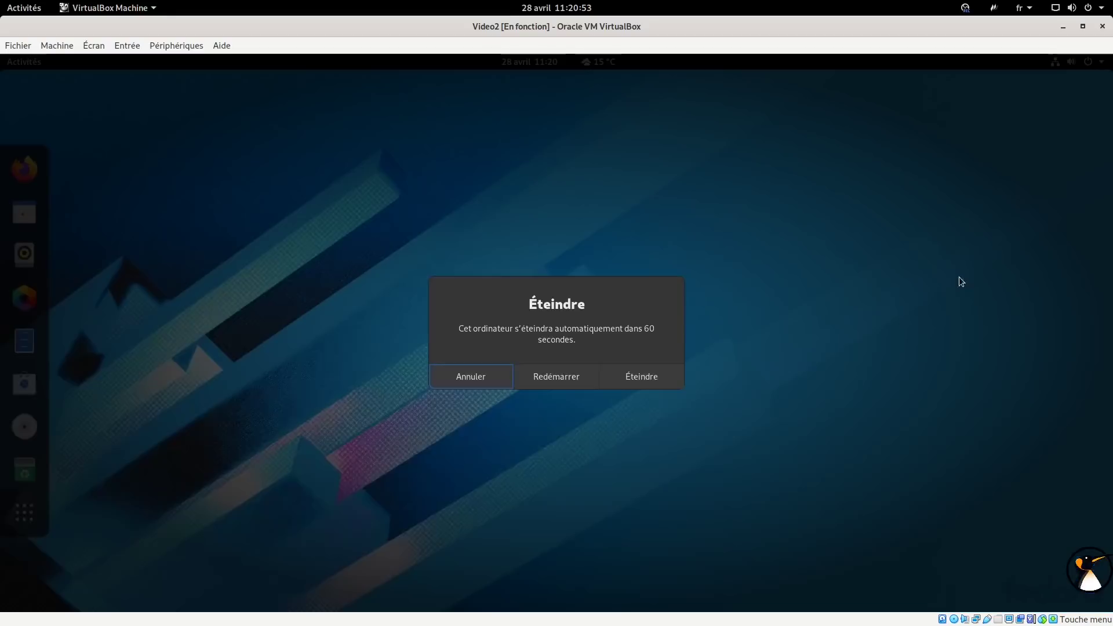
pyautogui.click(572, 376)
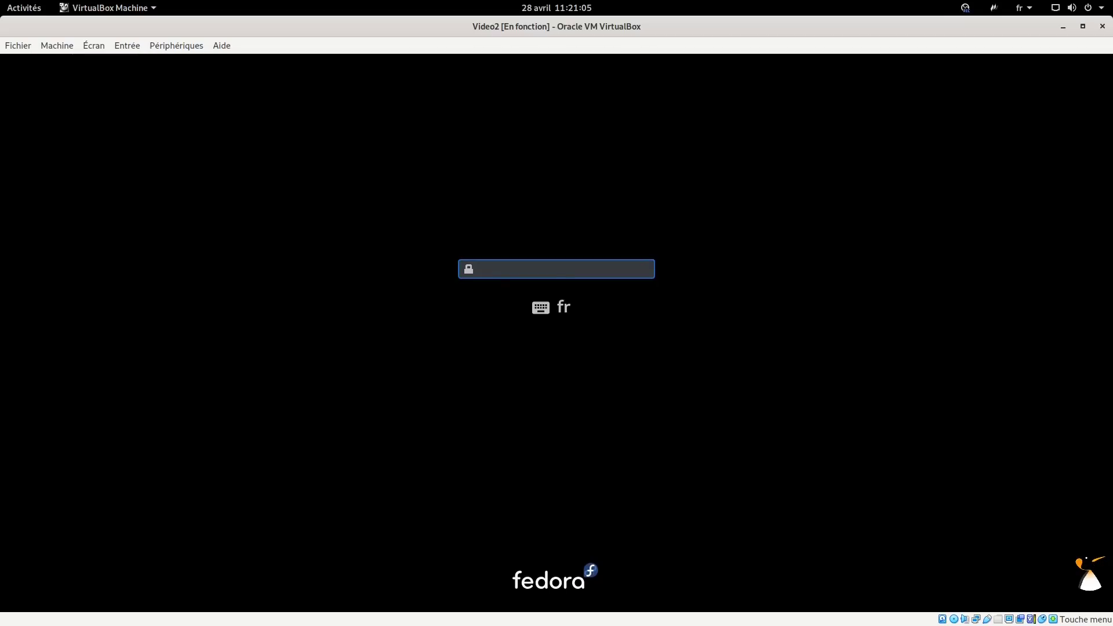
# Enter the disk unlock passphrase, then log in with the user account password.
pyautogui.press('Return')
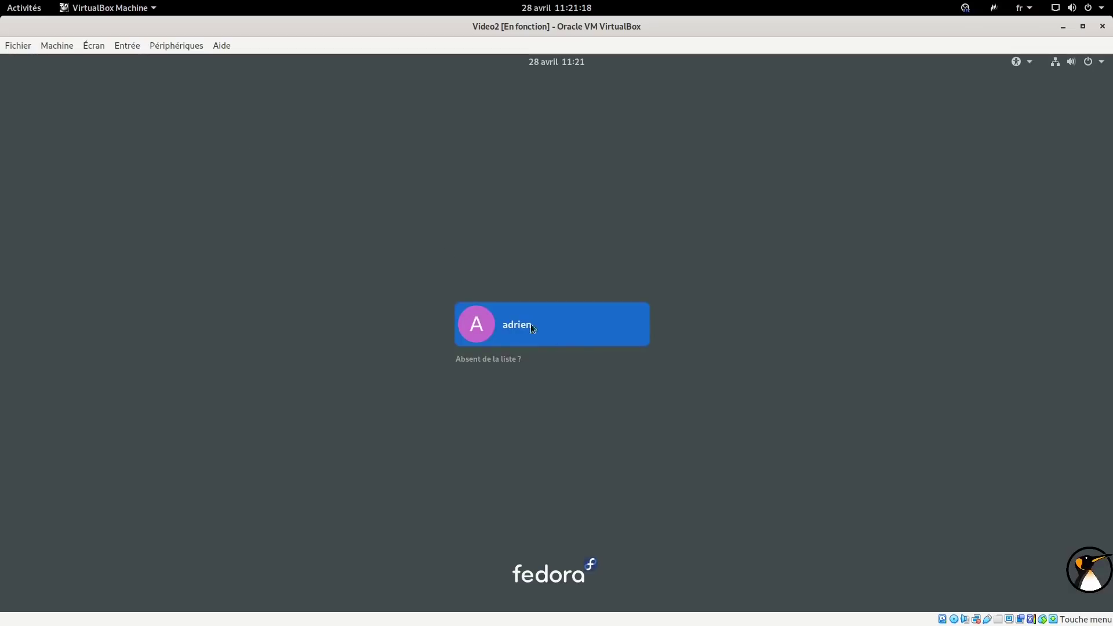
pyautogui.click(531, 325)
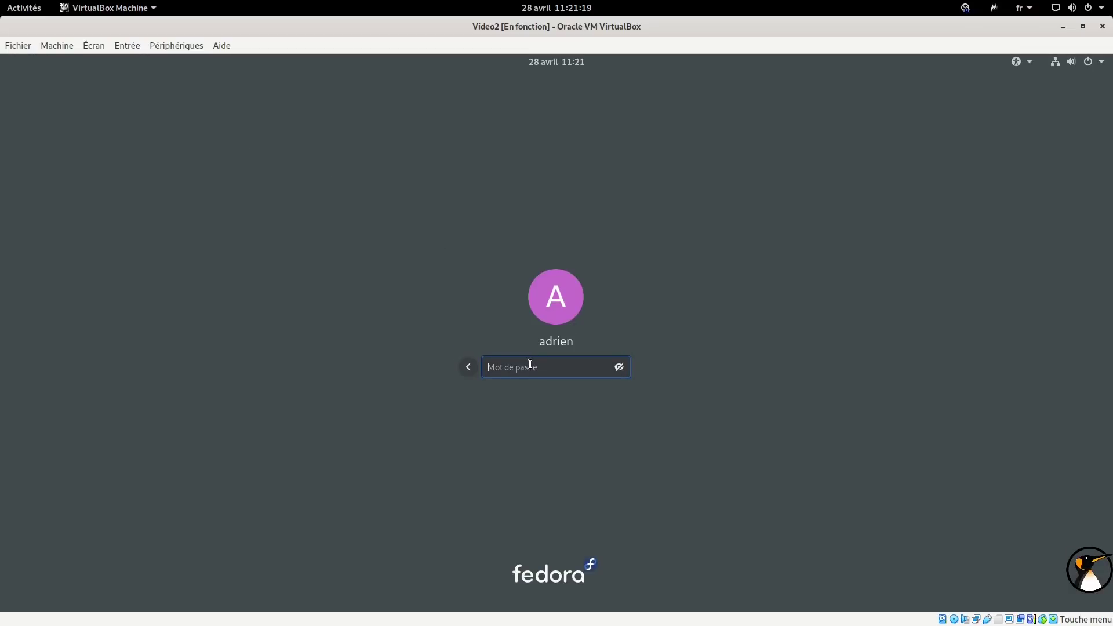
pyautogui.write('••••')
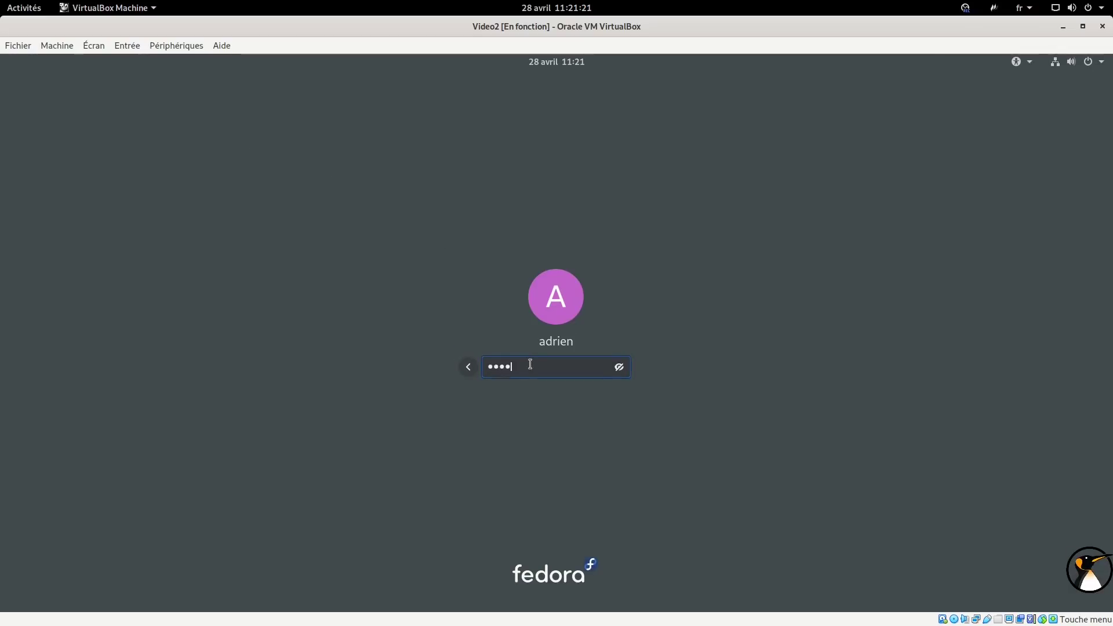
pyautogui.press('Return')
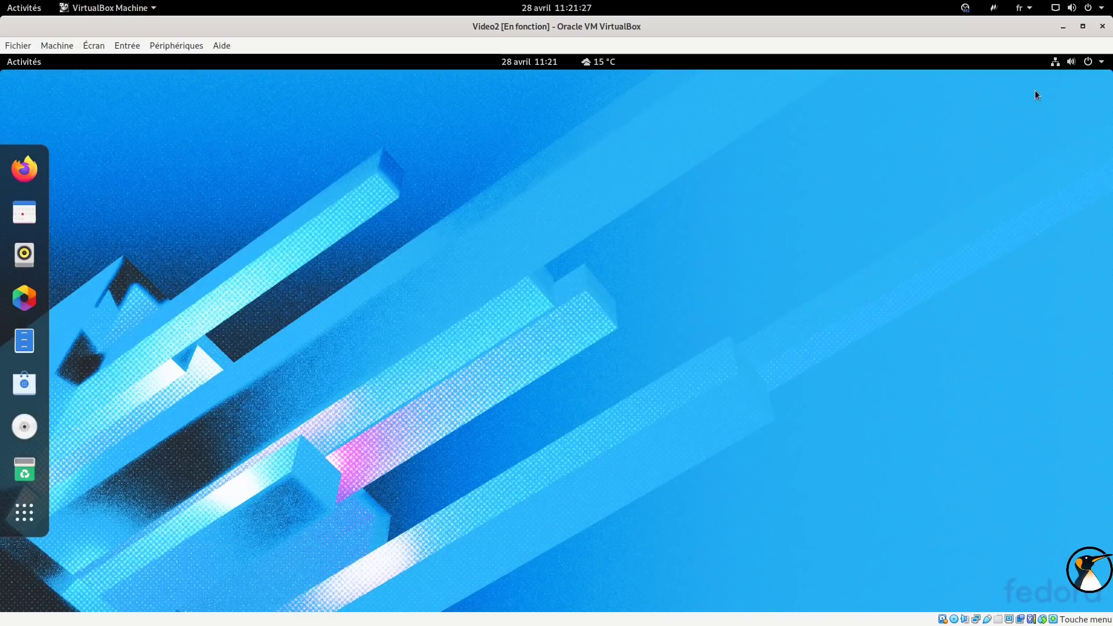
# Launch Terminal by searching 'ter' in Activités, then enlarge its text and window.
pyautogui.click(20, 510)
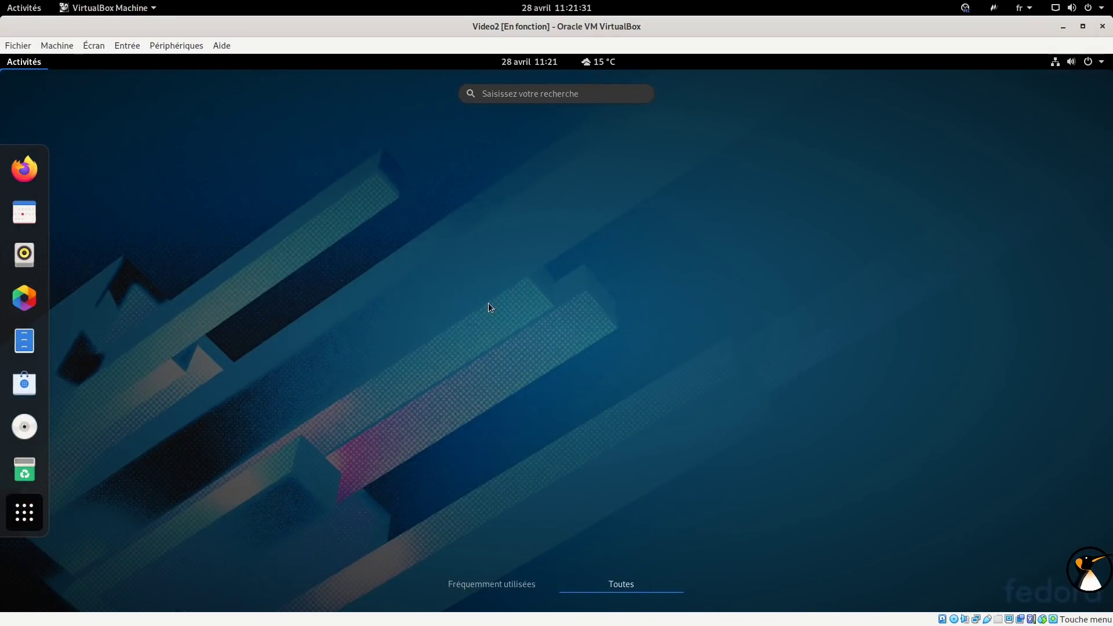
pyautogui.write('ter')
pyautogui.press('Return')
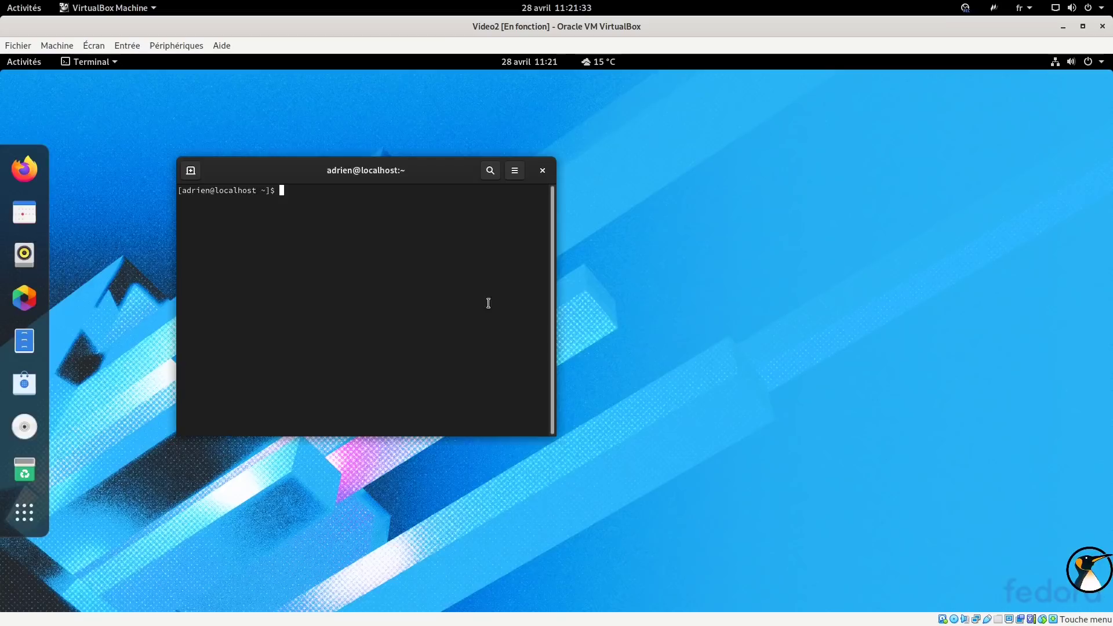
pyautogui.moveTo(387, 177); pyautogui.dragTo(411, 156)
pyautogui.hotkey('ctrl', '+')
pyautogui.hotkey('ctrl', '+')
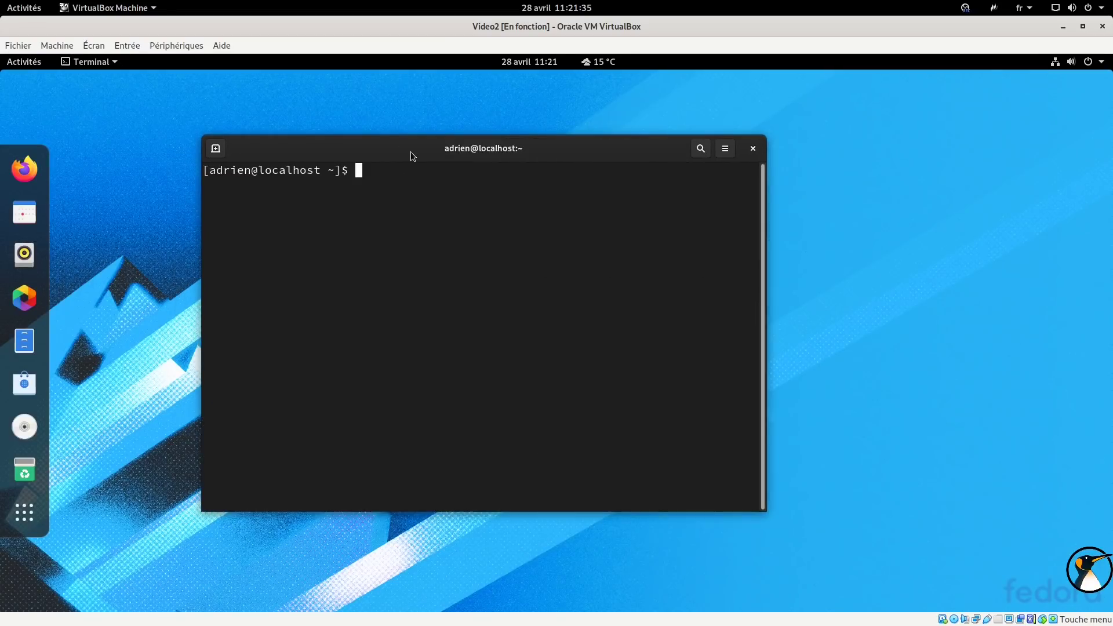
pyautogui.moveTo(766, 511); pyautogui.dragTo(856, 525)
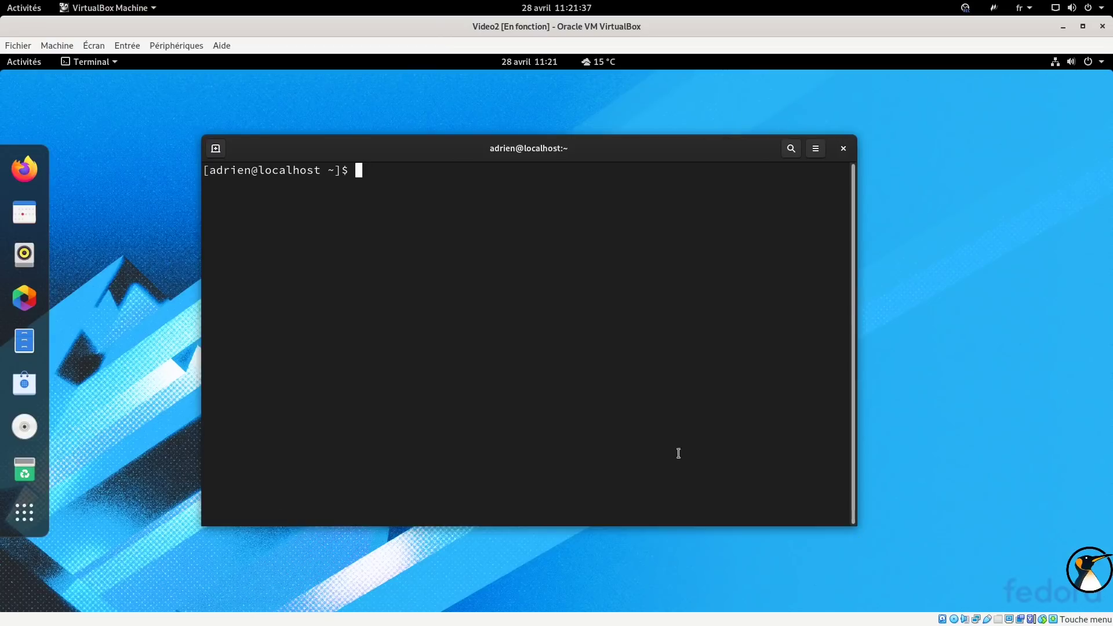
# Run htop in the Terminal and reposition the window.
pyautogui.write('htop')
pyautogui.press('Return')
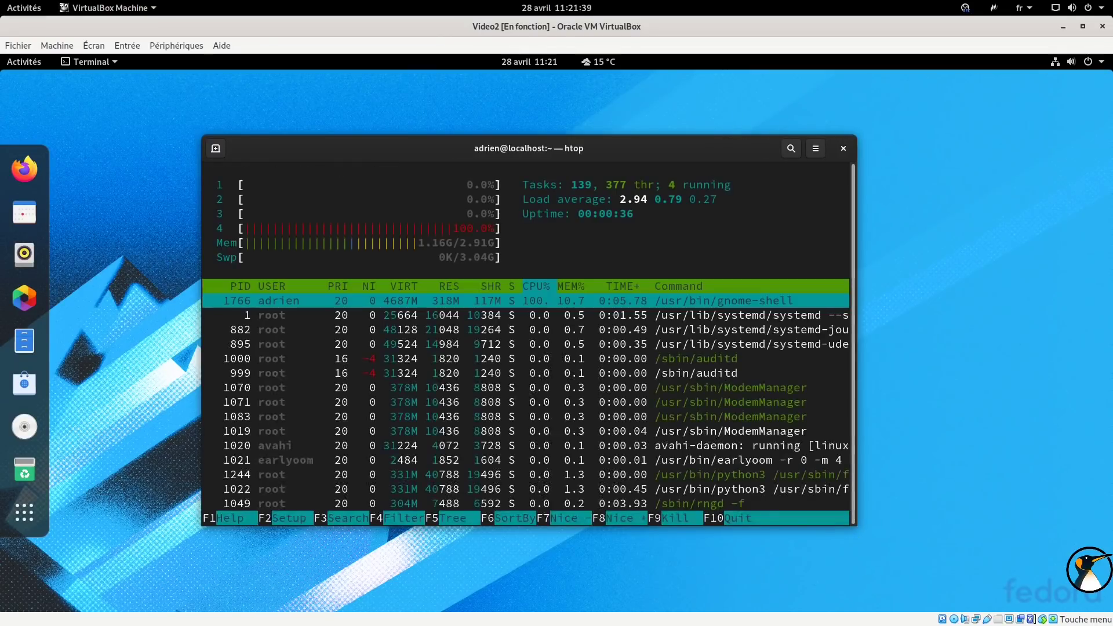
pyautogui.moveTo(505, 151); pyautogui.dragTo(575, 127)
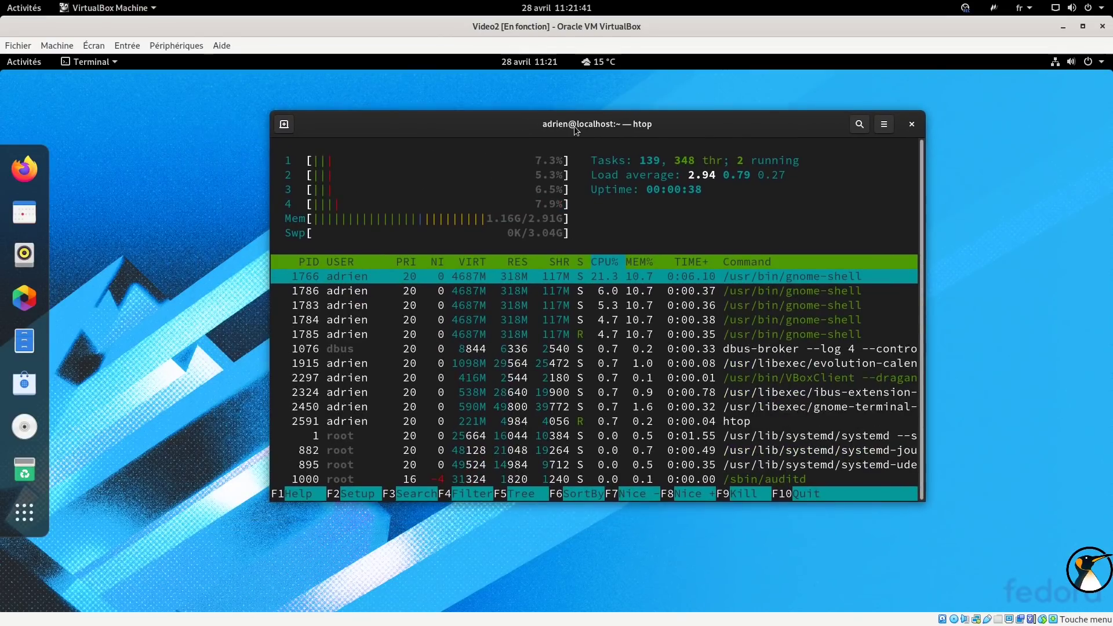
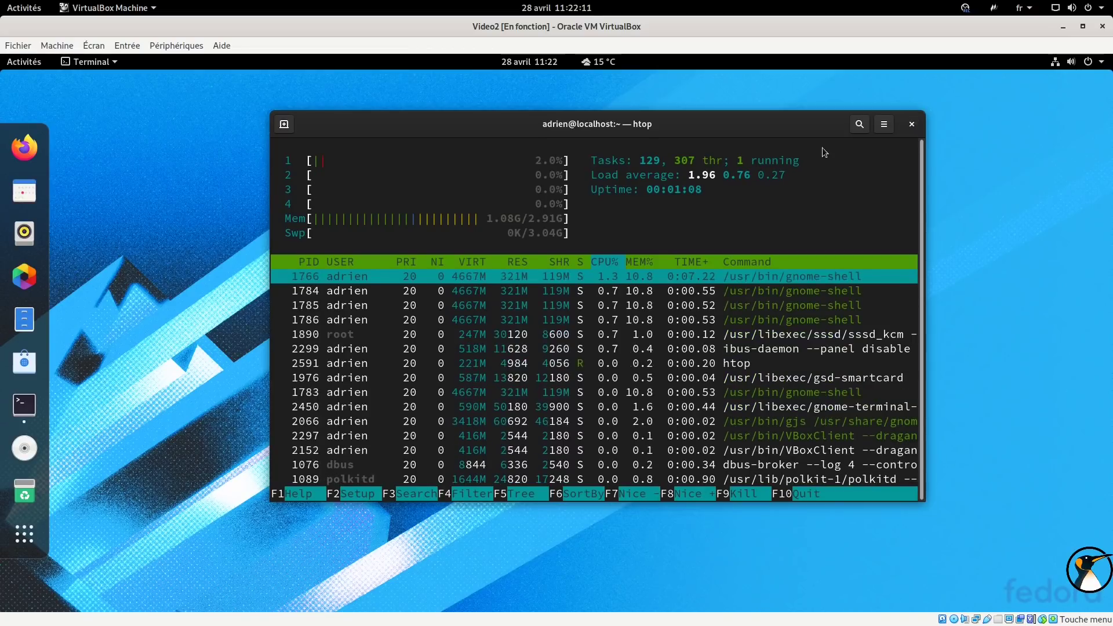
# Close the Terminal still running htop, confirming with 'Fermer le terminal'.
pyautogui.moveTo(674, 126); pyautogui.dragTo(721, 125)
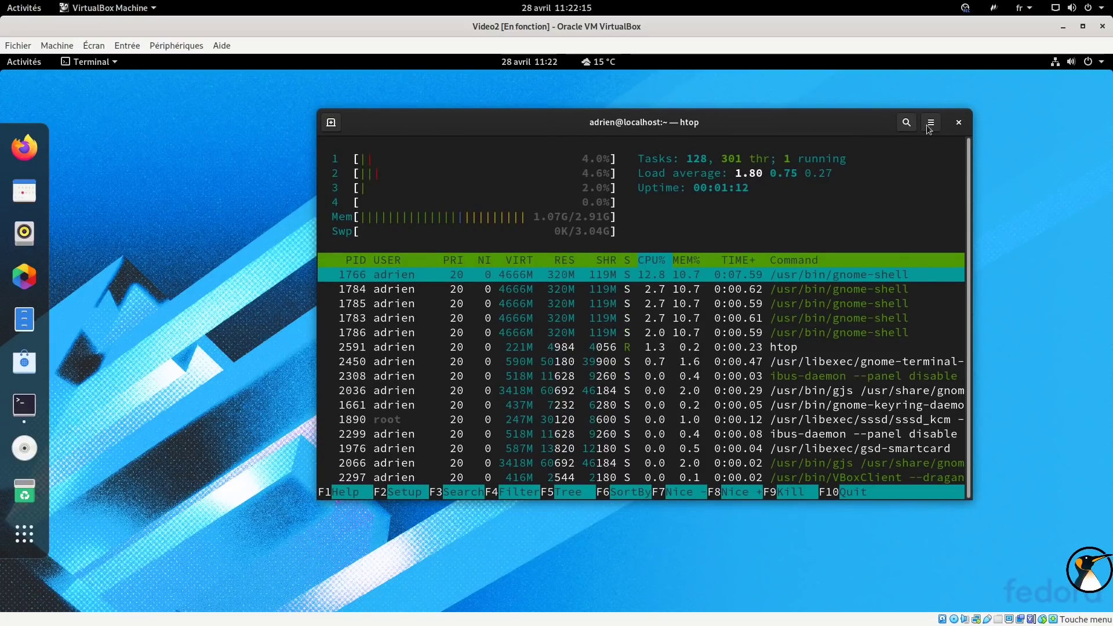
pyautogui.click(960, 123)
pyautogui.click(793, 336)
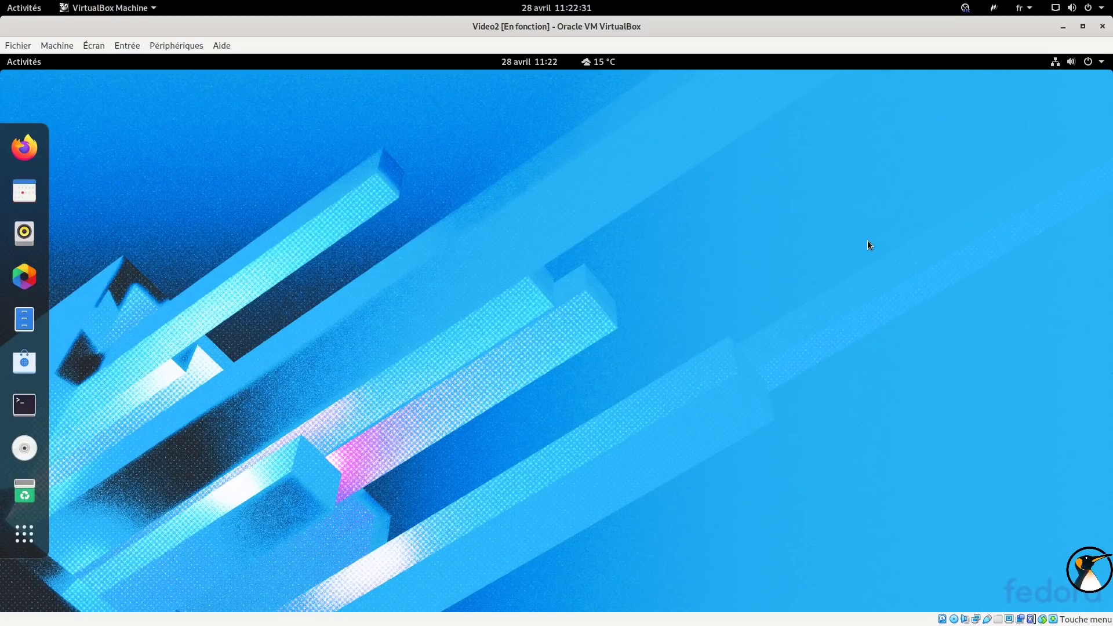
# Power off Fedora via the system menu's 'Éteindre…' option, then close the VirtualBox window.
pyautogui.click(1074, 63)
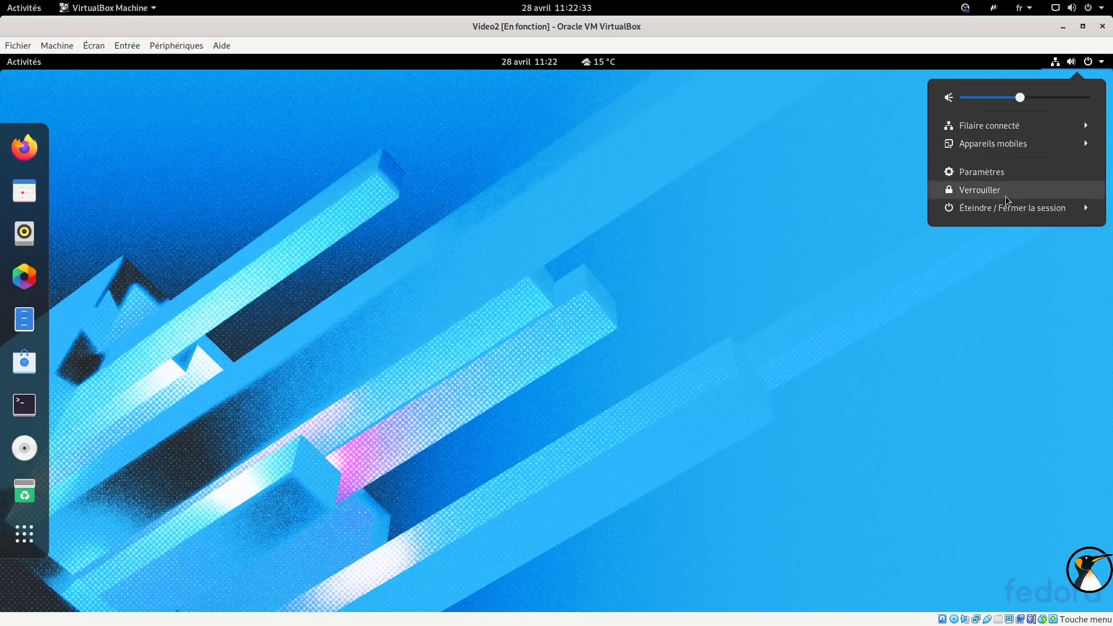
pyautogui.click(994, 208)
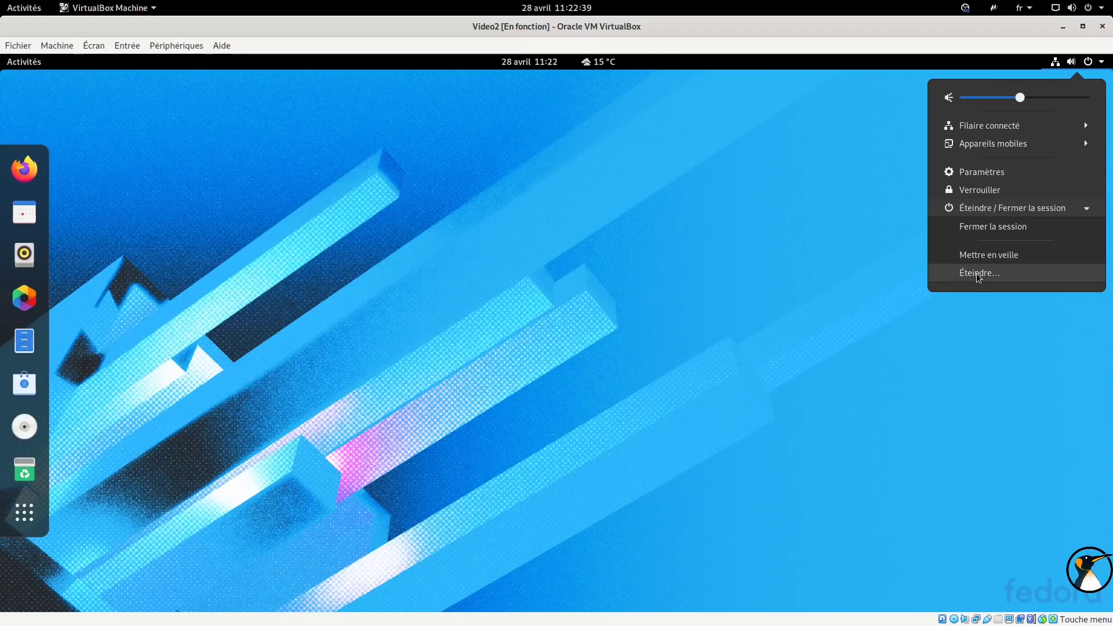
pyautogui.click(978, 274)
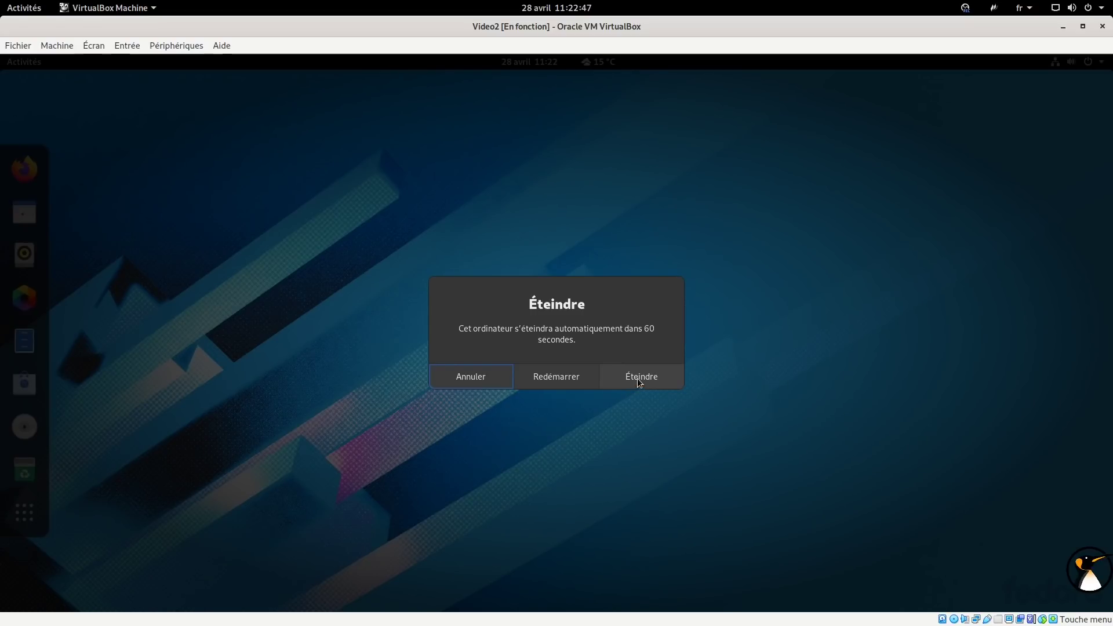
pyautogui.click(642, 377)
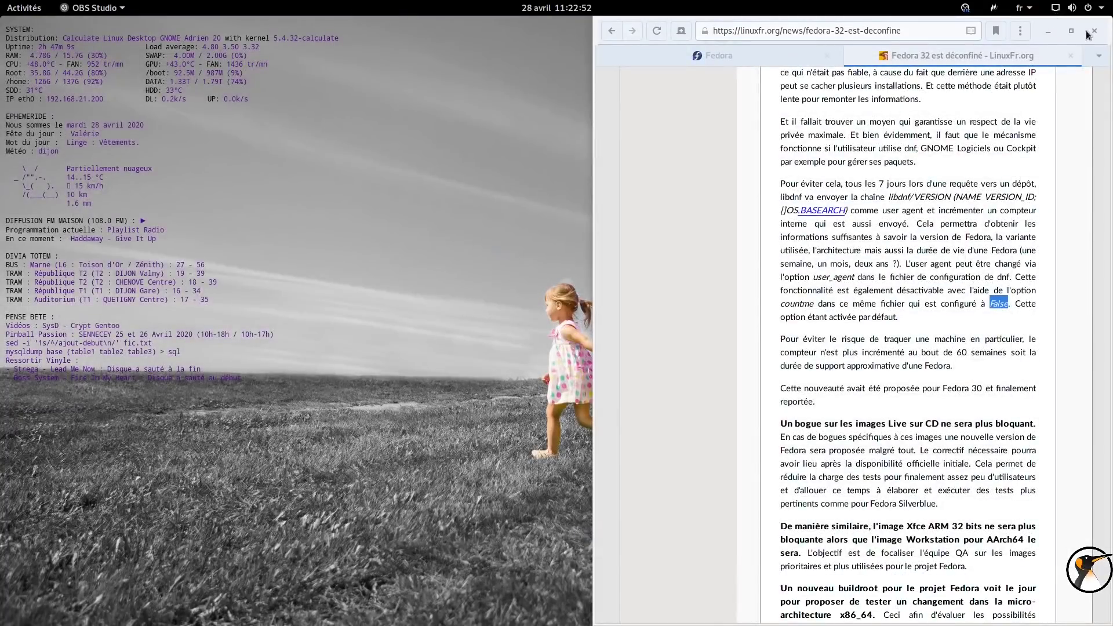
pyautogui.click(1094, 31)
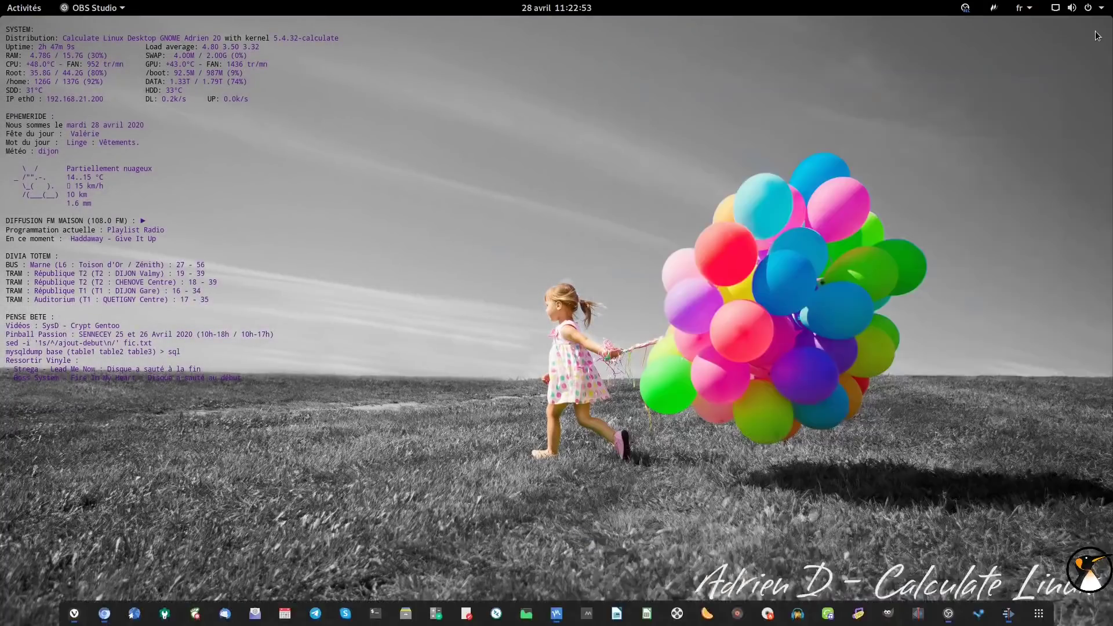